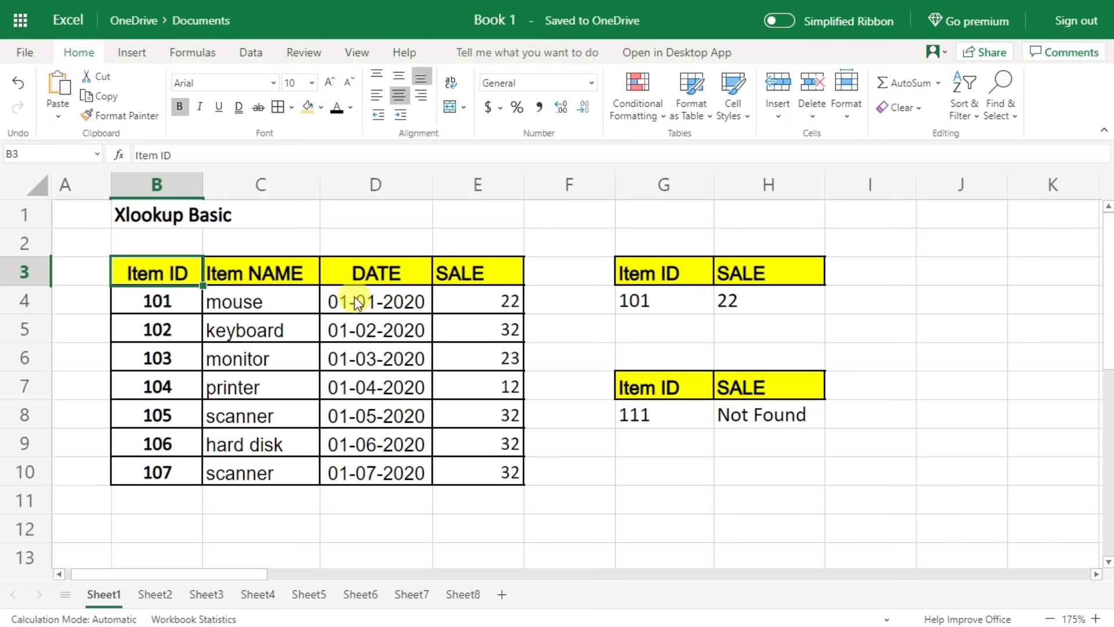
# Review the sale values and dates for items 101 and 102 in the Xlookup Basic table
pyautogui.click(338, 302)
pyautogui.click(467, 300)
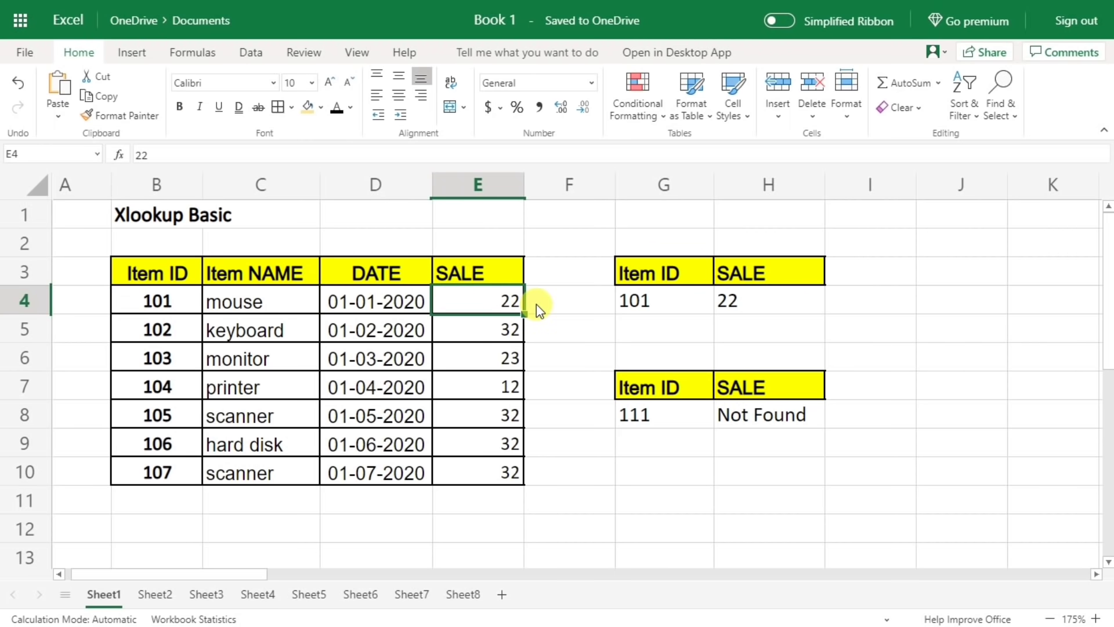
pyautogui.click(342, 325)
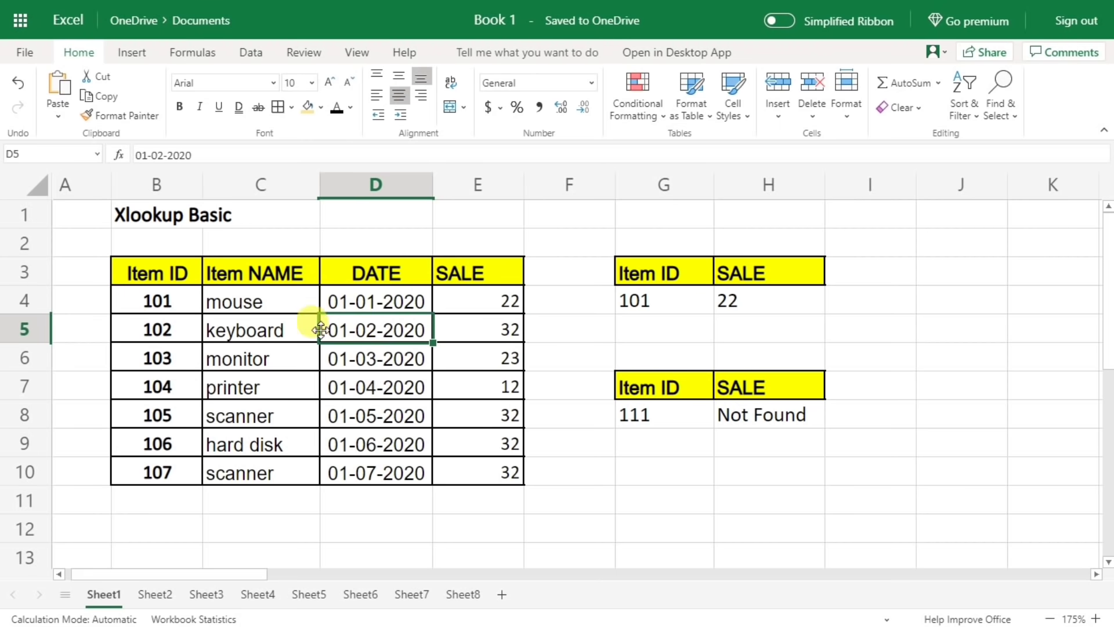
pyautogui.click(458, 329)
pyautogui.click(399, 325)
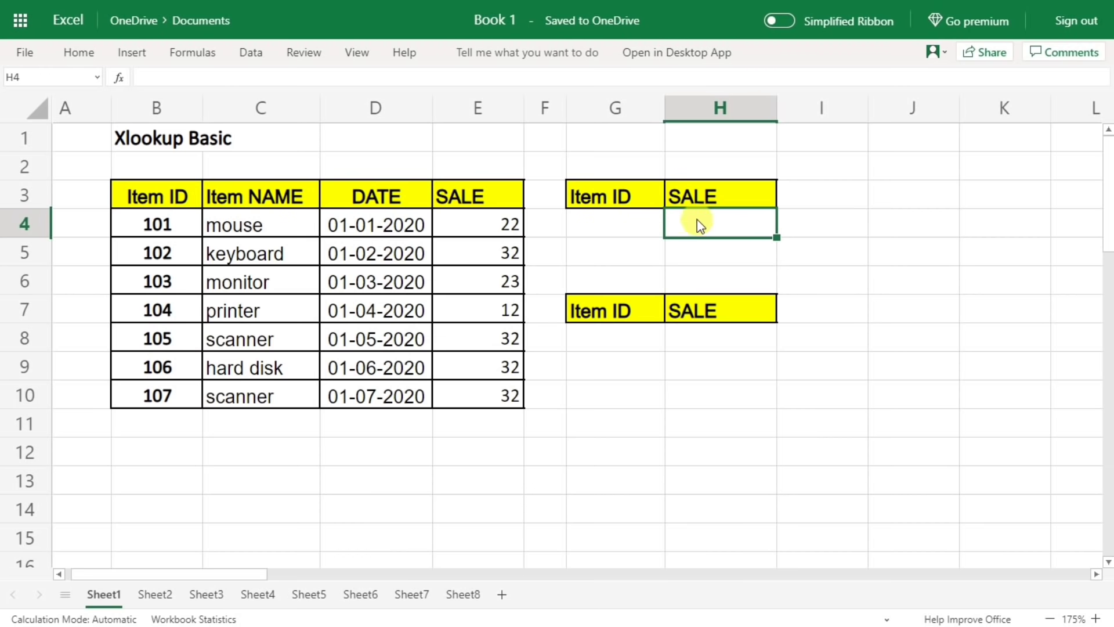
# Enter =vlookup(G4,B3:E10,4,0) in H4 to return the SALE column for the Item ID
pyautogui.write('=')
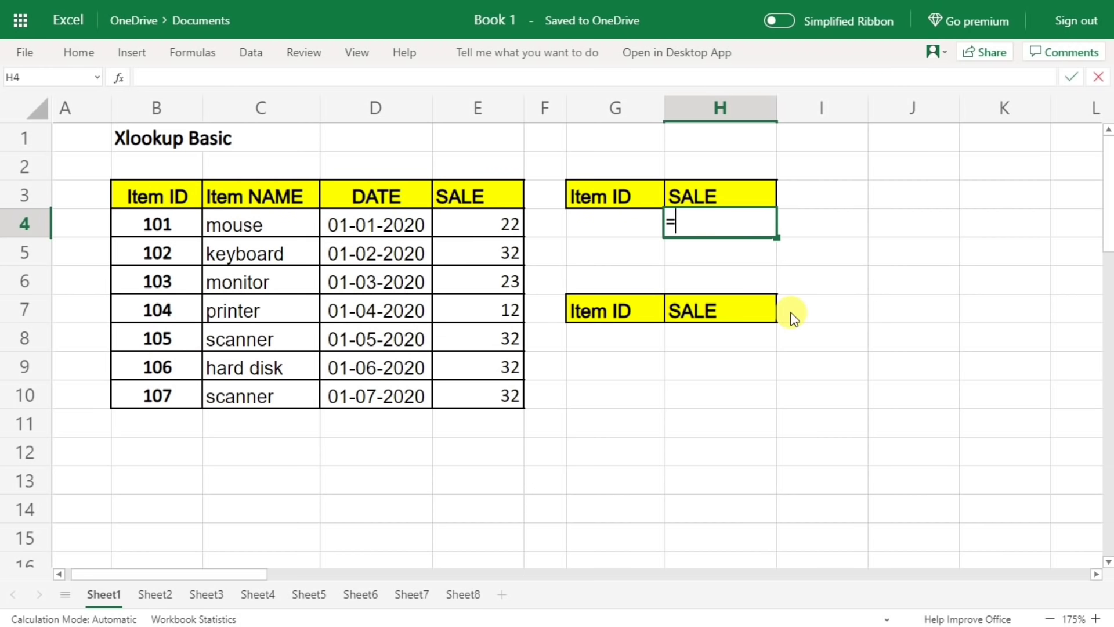
pyautogui.write('vlookup')
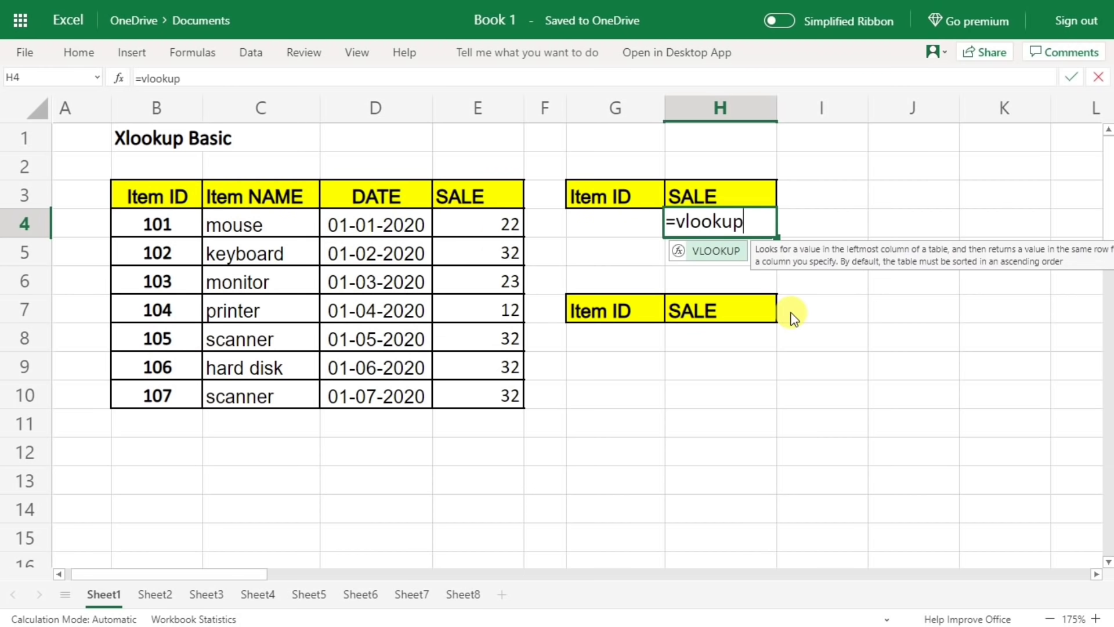
pyautogui.write('(')
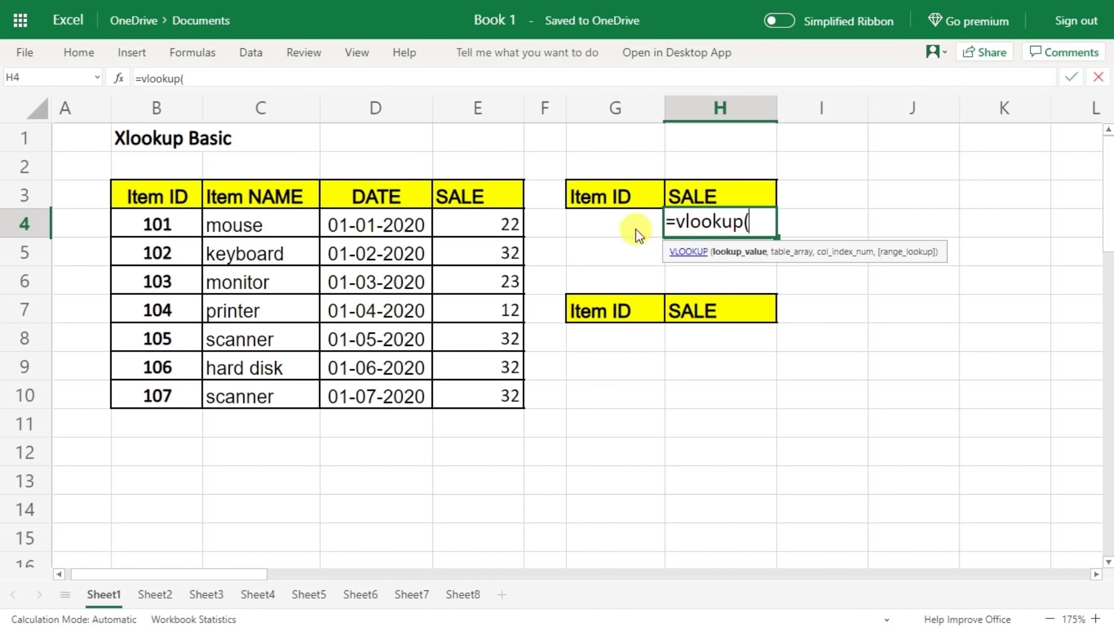
pyautogui.click(596, 228)
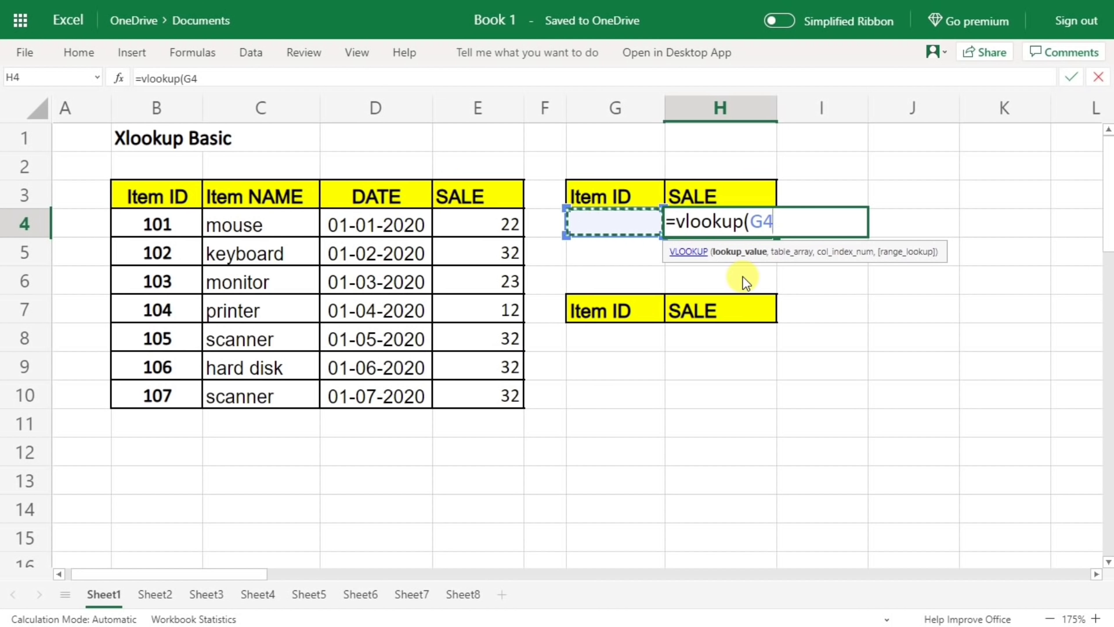
pyautogui.write(',')
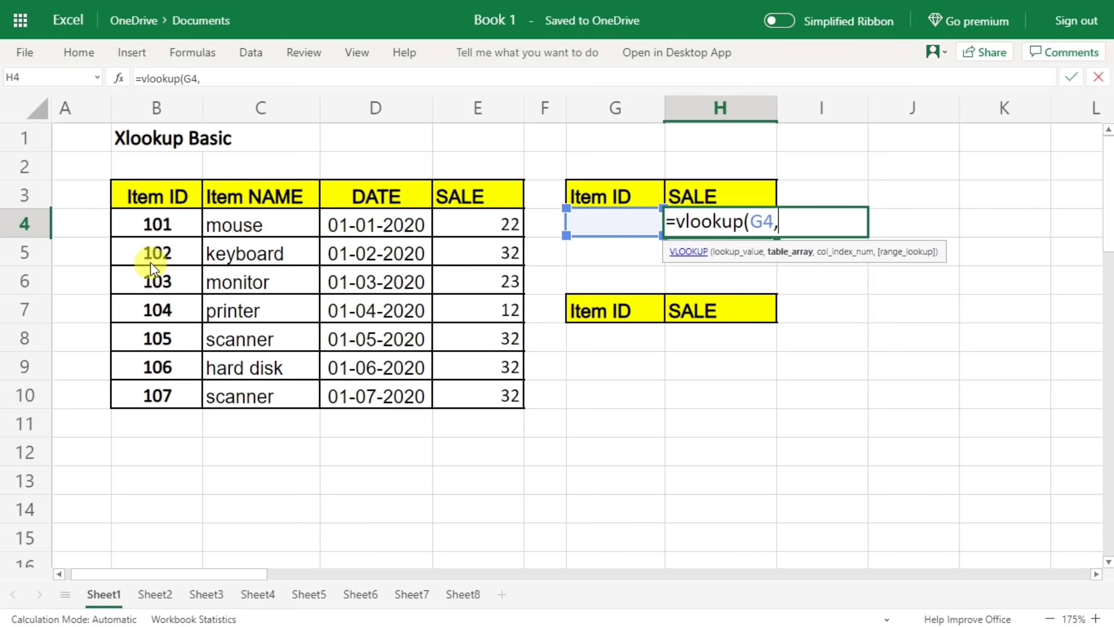
pyautogui.moveTo(135, 191); pyautogui.dragTo(458, 398)
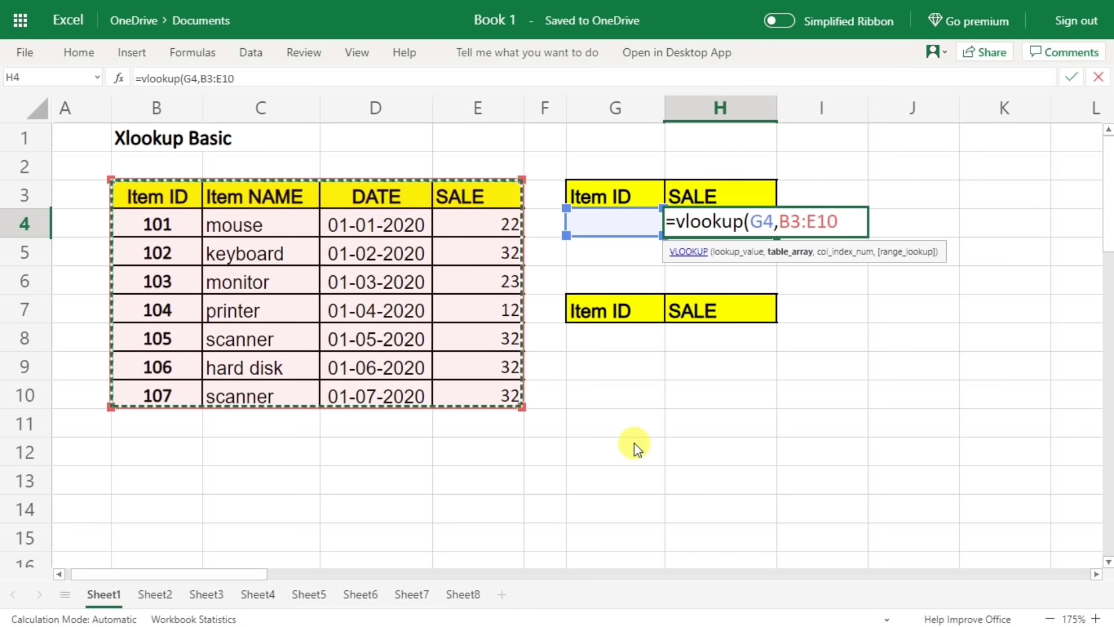
pyautogui.write(',')
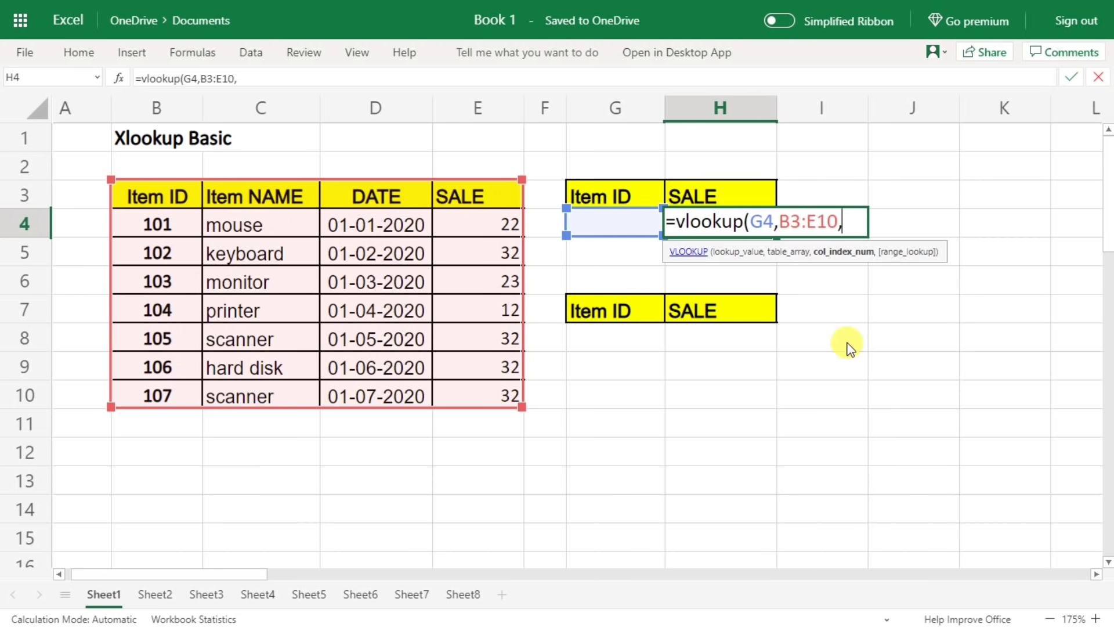
pyautogui.write('4,')
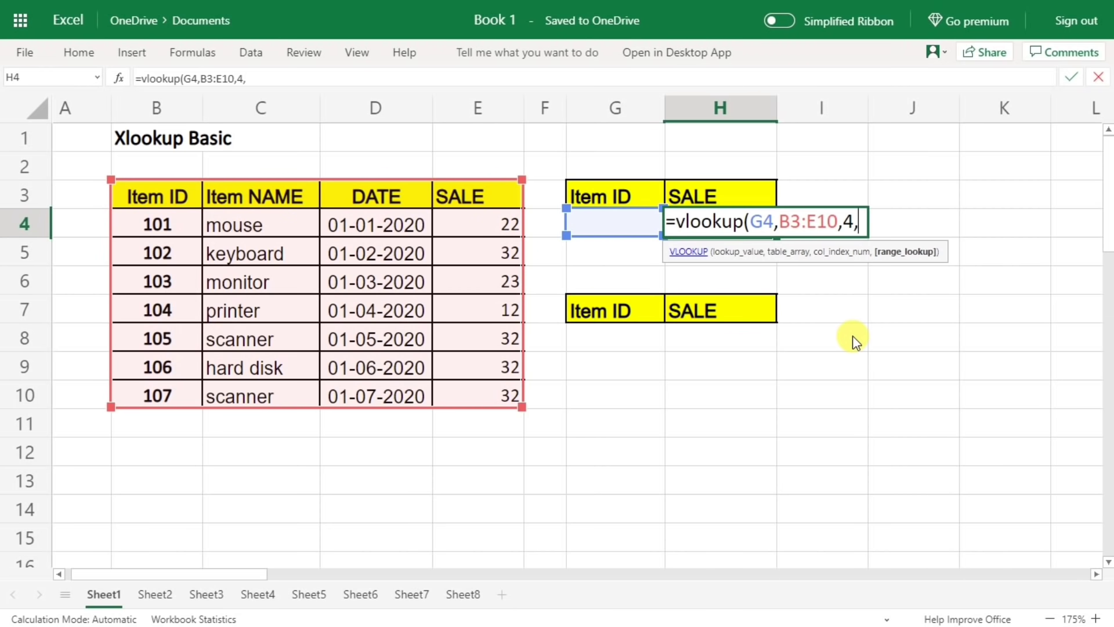
pyautogui.write('0')
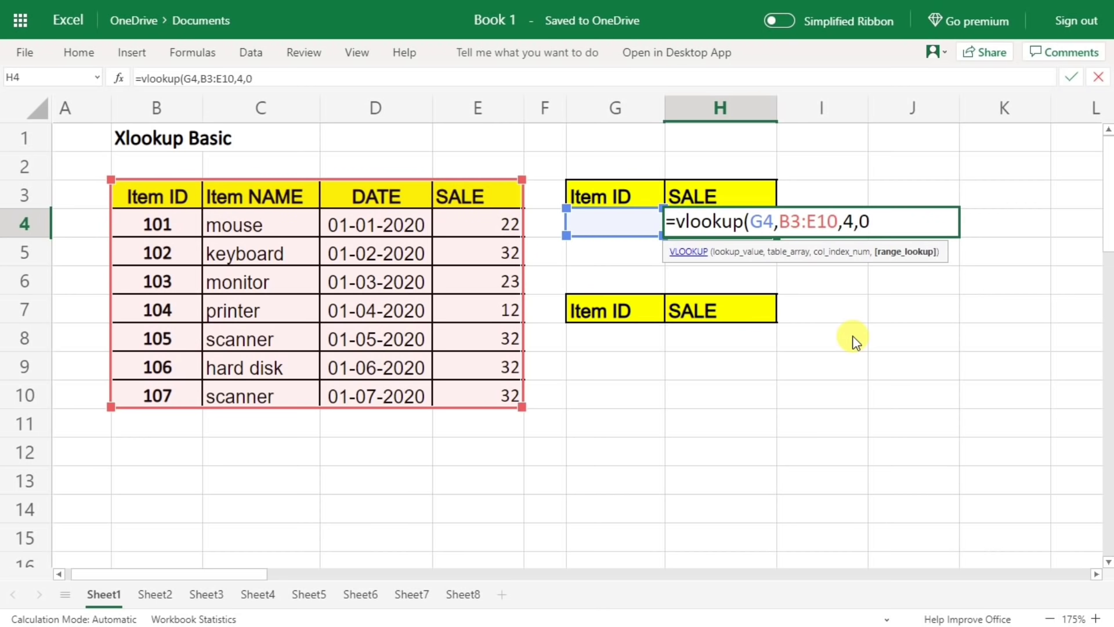
pyautogui.write(')')
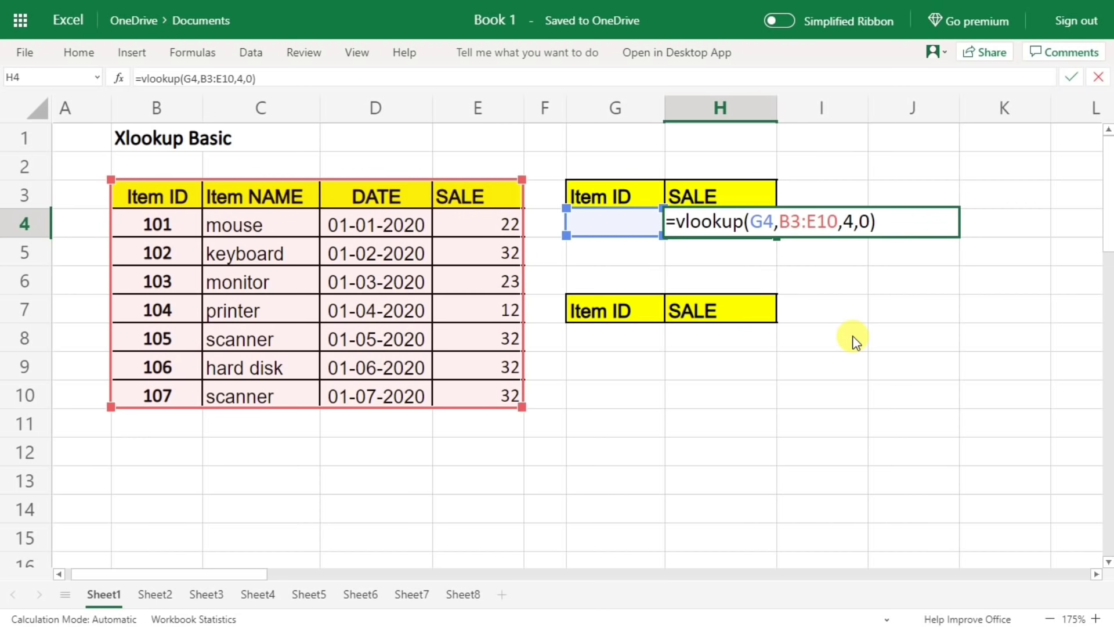
pyautogui.press('Return')
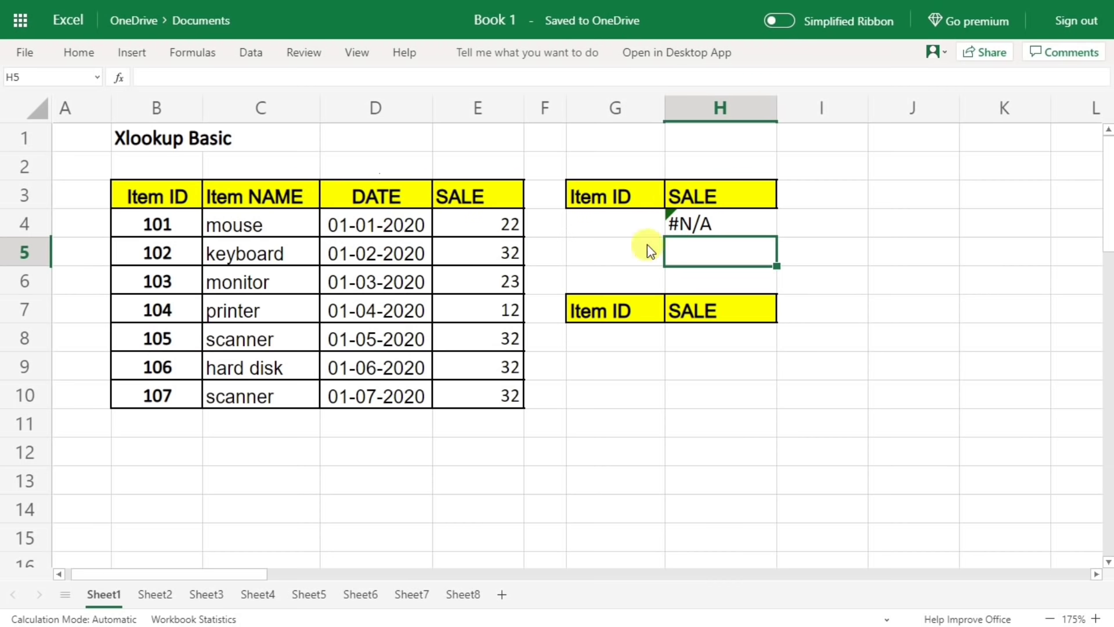
# Enter Item ID 101 in G4 and highlight its matching row in the table
pyautogui.click(593, 222)
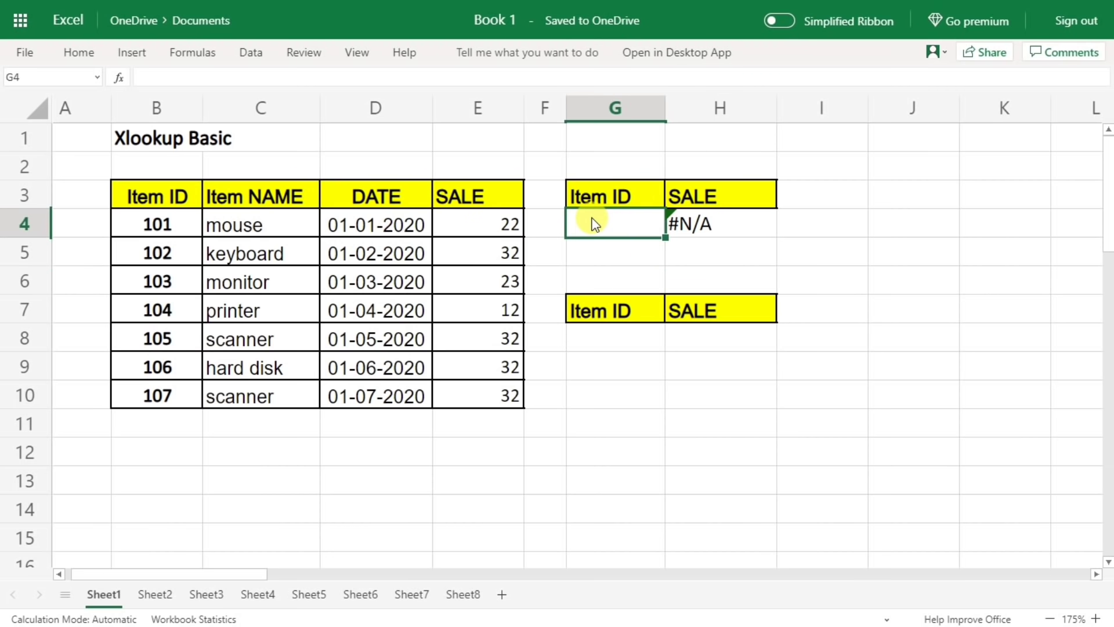
pyautogui.write('101')
pyautogui.press('Return')
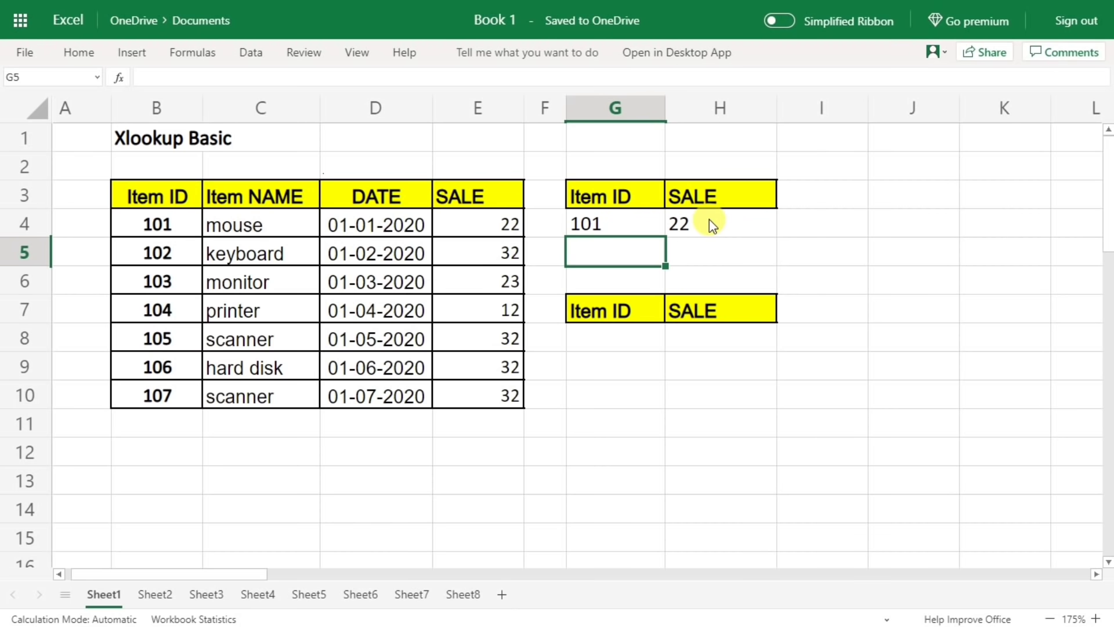
pyautogui.moveTo(159, 222); pyautogui.dragTo(193, 213)
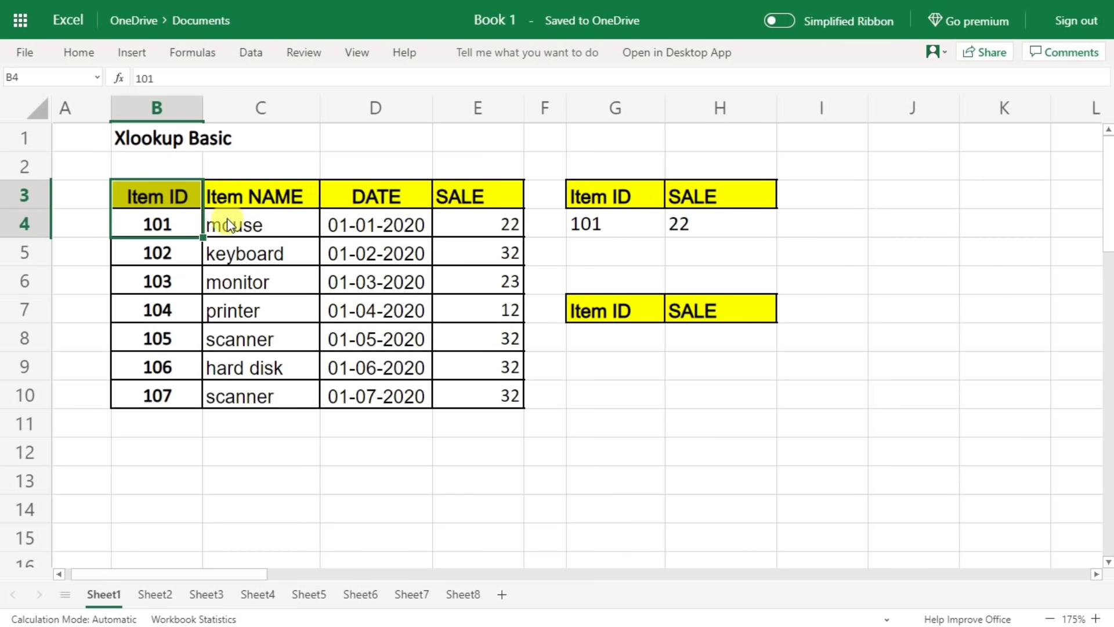
pyautogui.moveTo(174, 222)
pyautogui.mouseDown()
pyautogui.moveTo(291, 226)
pyautogui.moveTo(451, 209)
pyautogui.mouseUp()
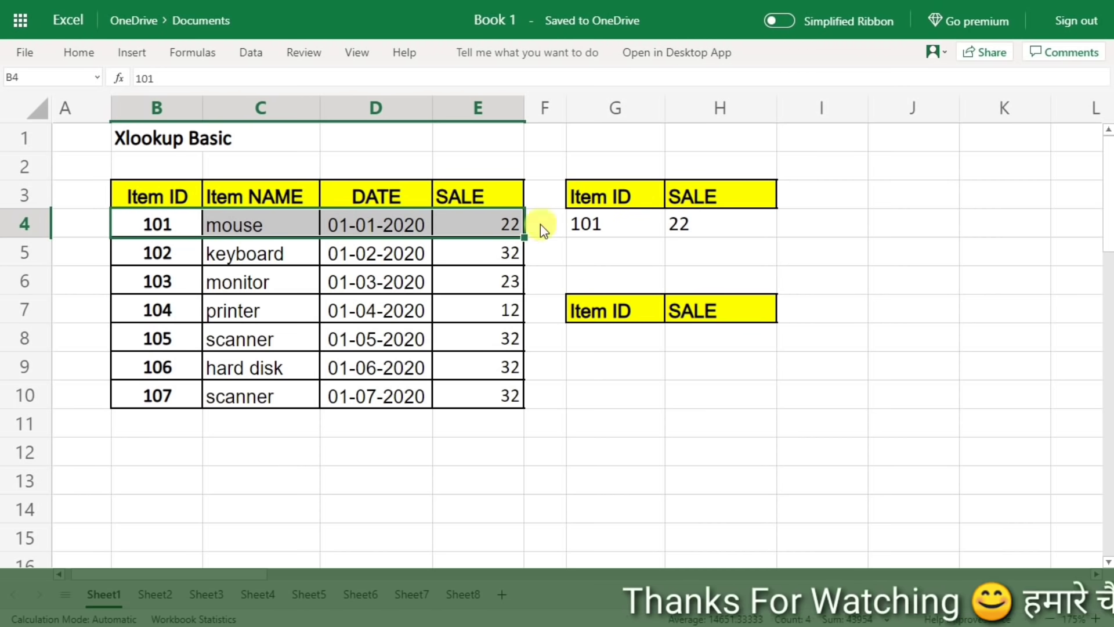
# Change the Item ID in G4 to 111, which makes the VLOOKUP return #N/A
pyautogui.click(586, 224)
pyautogui.write('1')
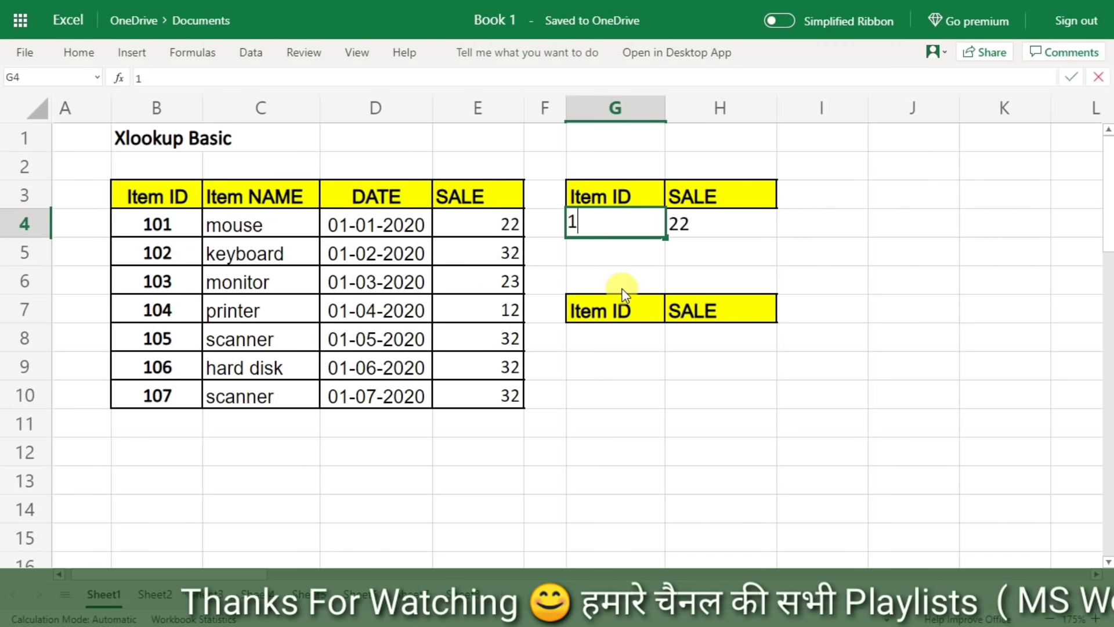
pyautogui.write('11')
pyautogui.press('Return')
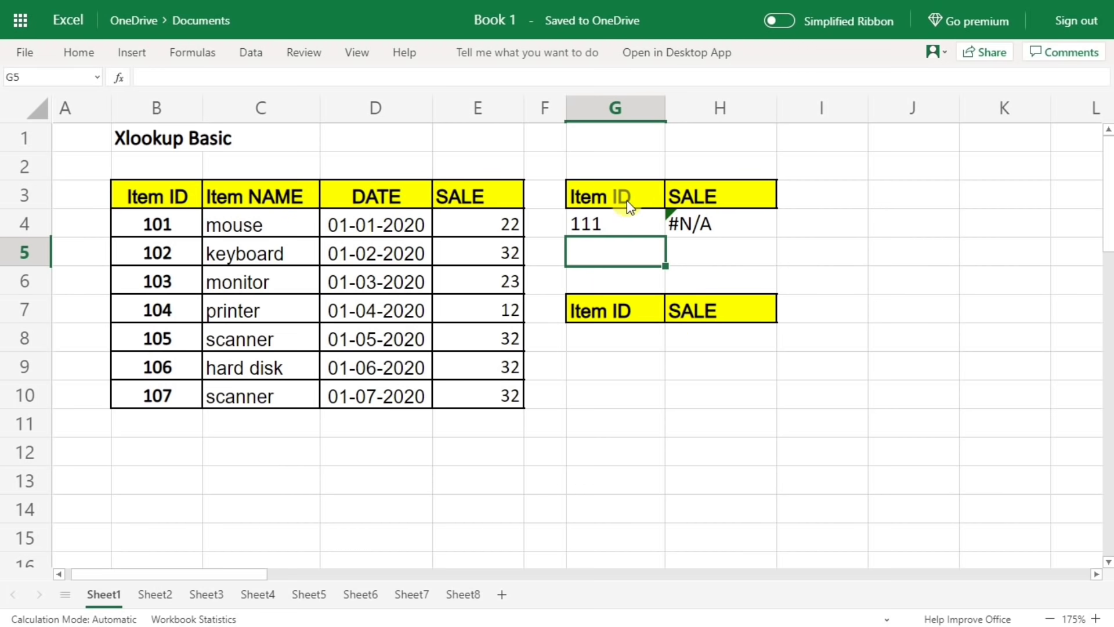
pyautogui.click(625, 199)
pyautogui.click(713, 339)
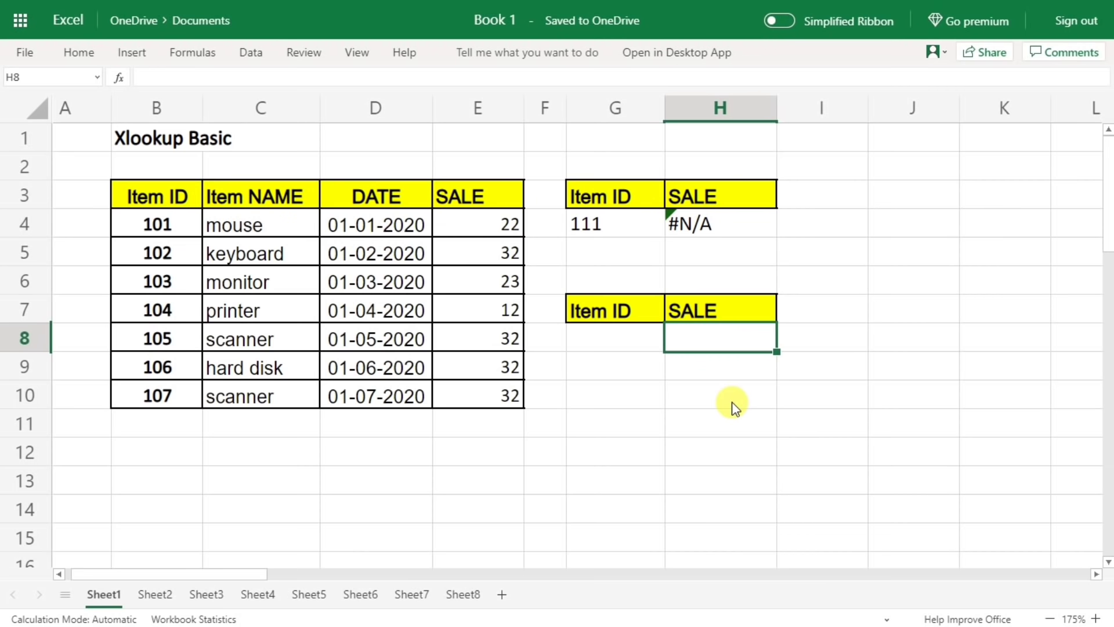
# Enter =xlookup(G8,B3:B10,E3:E10) in H8, searching Item IDs and returning SALE values
pyautogui.write('=xlookup(')
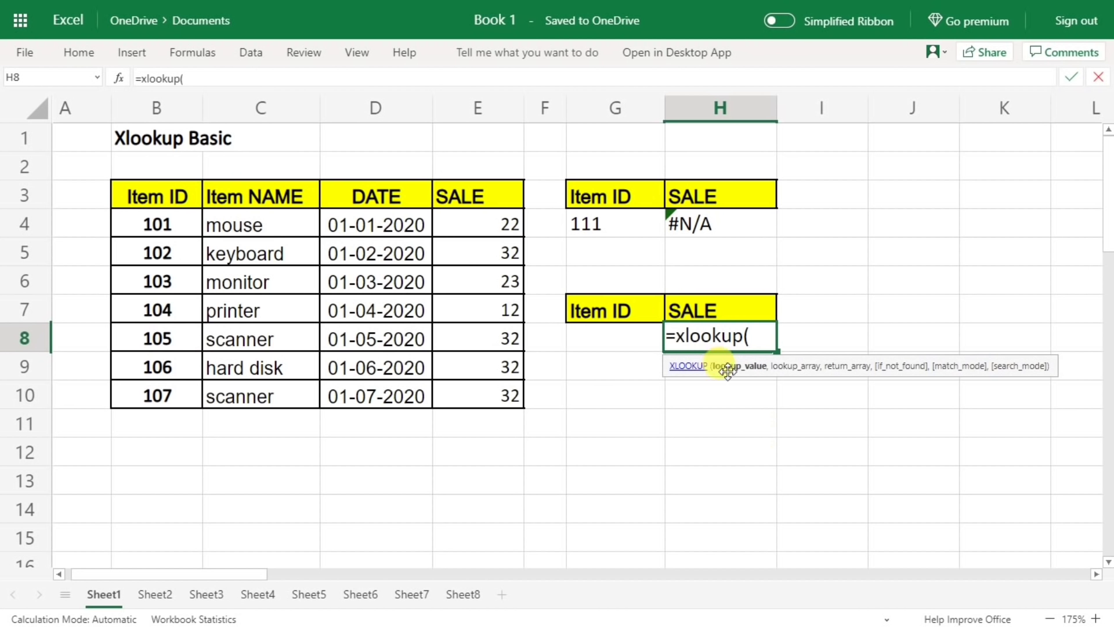
pyautogui.click(607, 335)
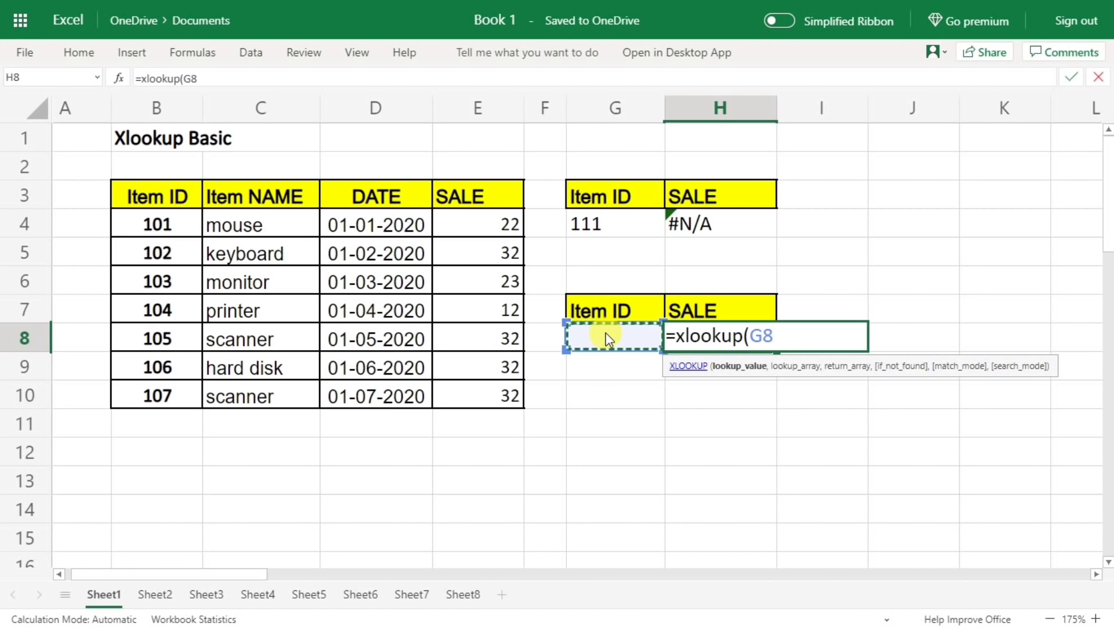
pyautogui.write(',')
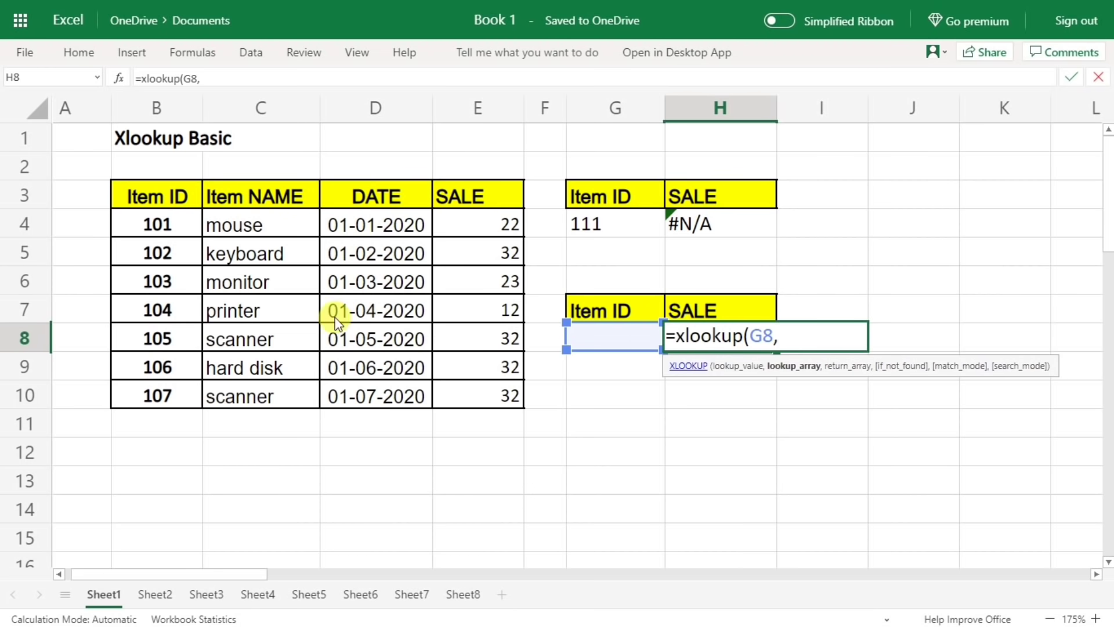
pyautogui.click(150, 200)
pyautogui.moveTo(149, 198); pyautogui.dragTo(140, 384)
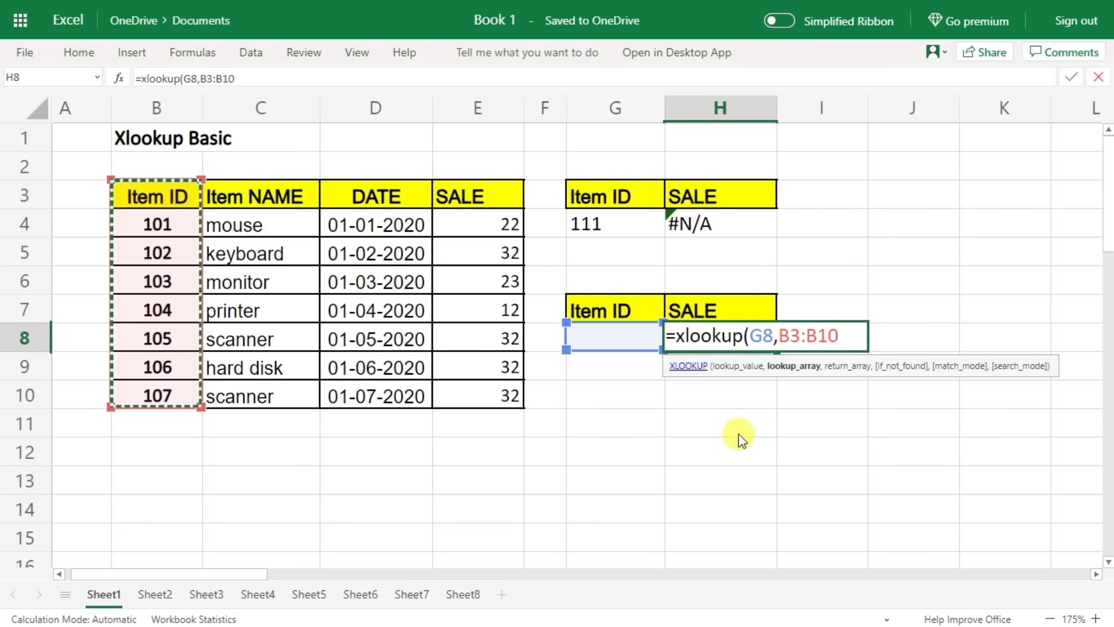
pyautogui.write(',')
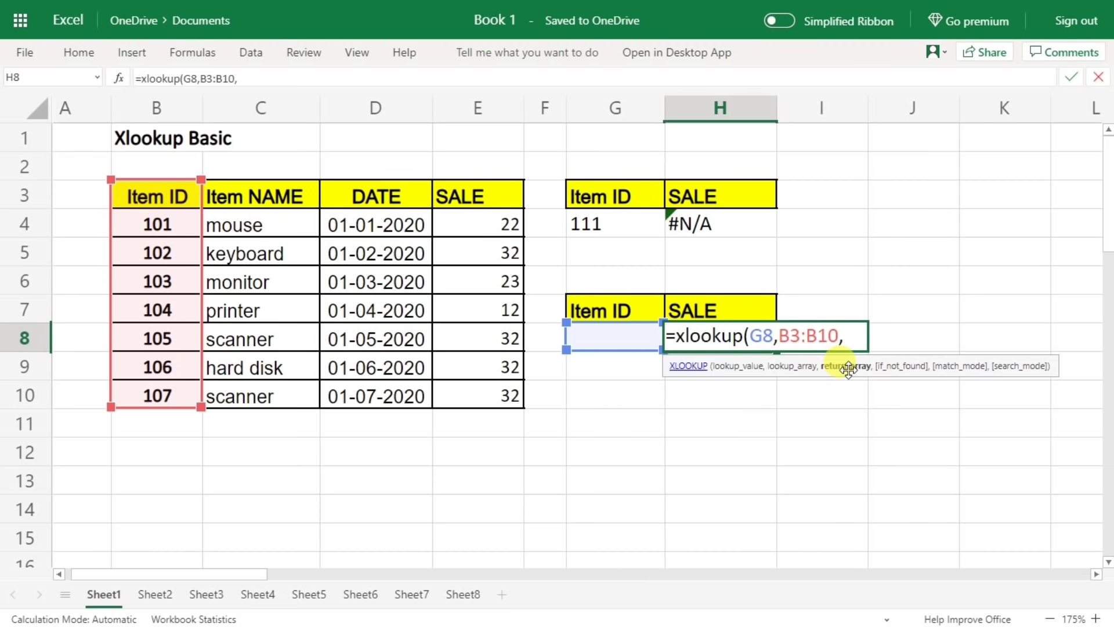
pyautogui.moveTo(466, 191); pyautogui.dragTo(468, 391)
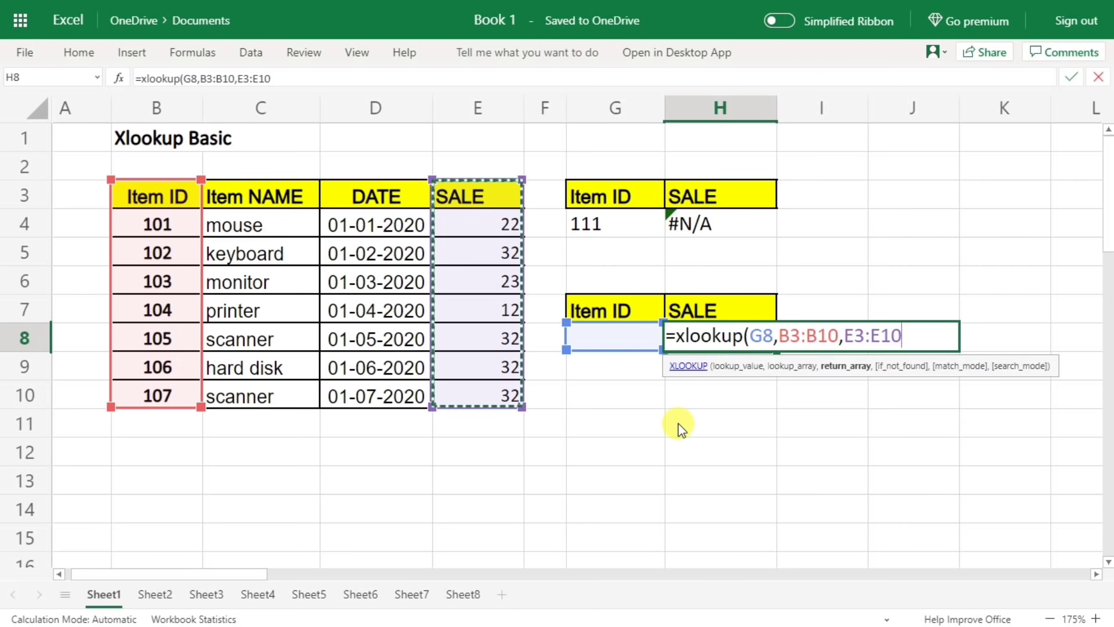
pyautogui.write(')')
pyautogui.press('Return')
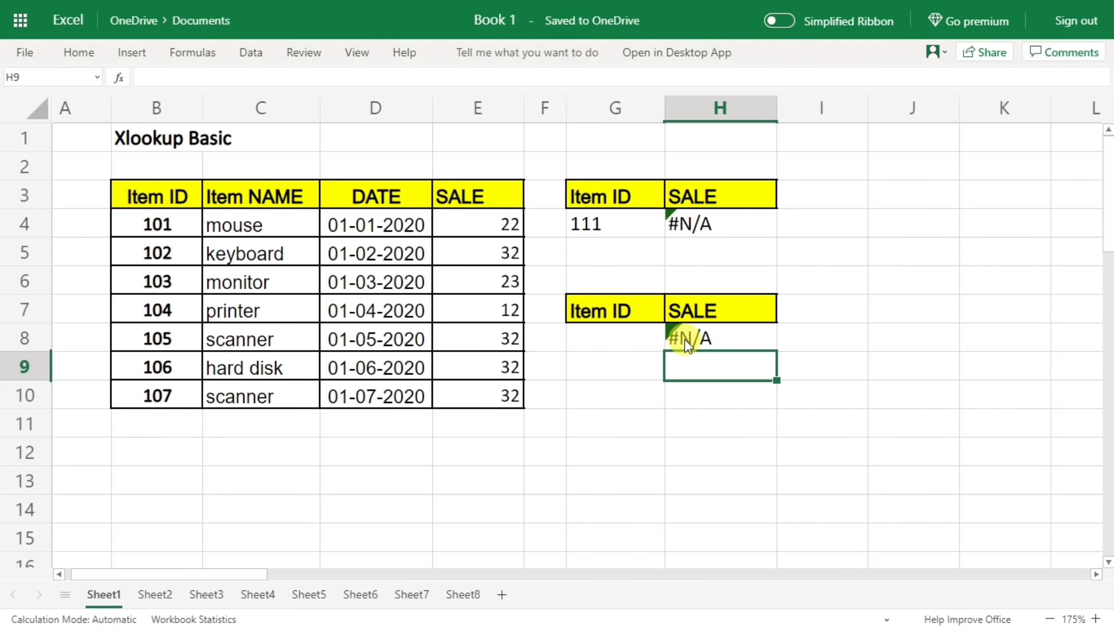
# Enter Item ID 104 in G8 and verify H8's sale of 12 against row 7 of the table
pyautogui.click(621, 339)
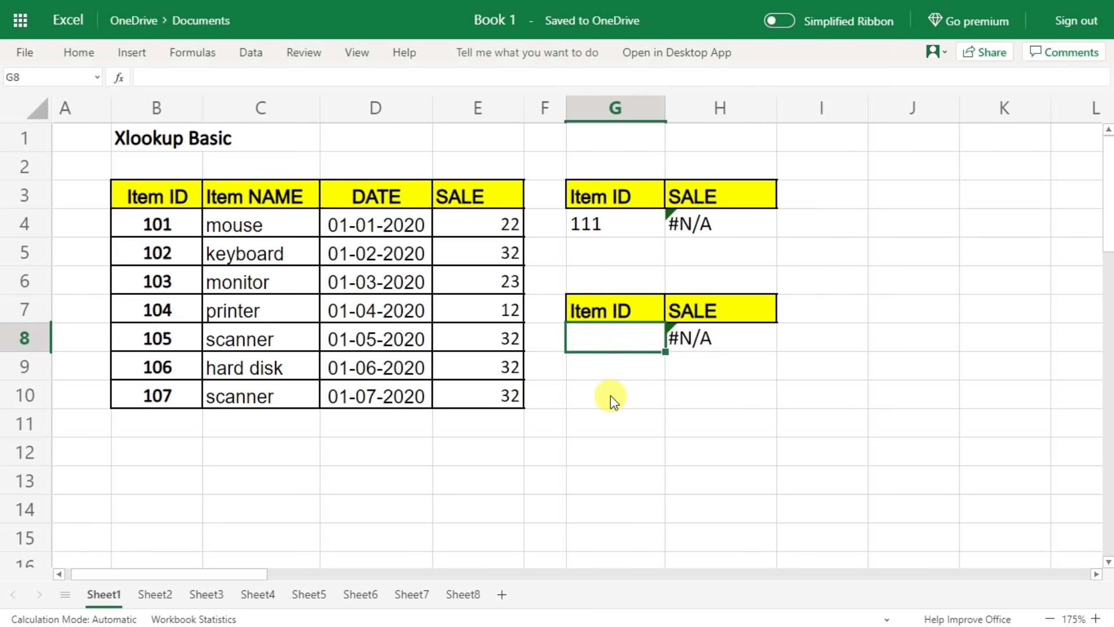
pyautogui.write('101')
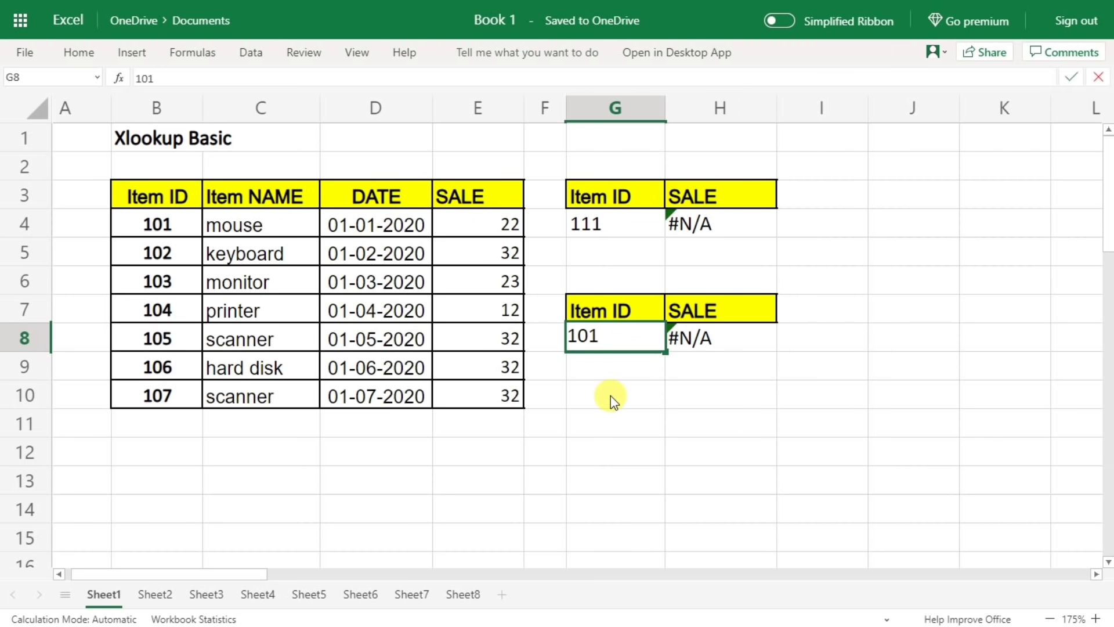
pyautogui.press('Return')
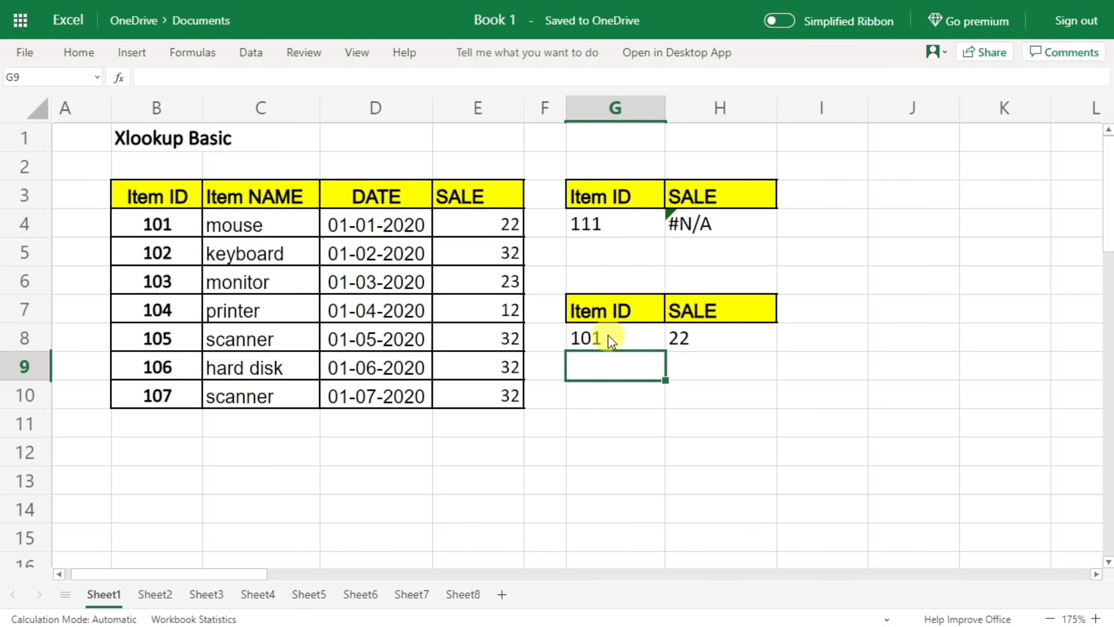
pyautogui.click(621, 347)
pyautogui.write('10')
pyautogui.press('Return')
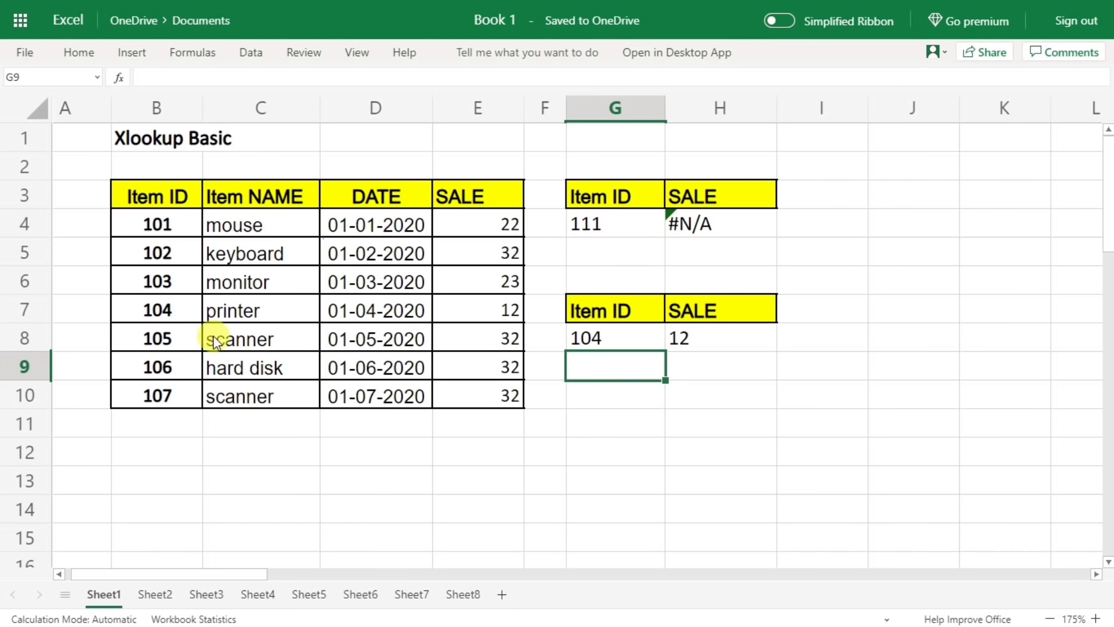
pyautogui.click(571, 341)
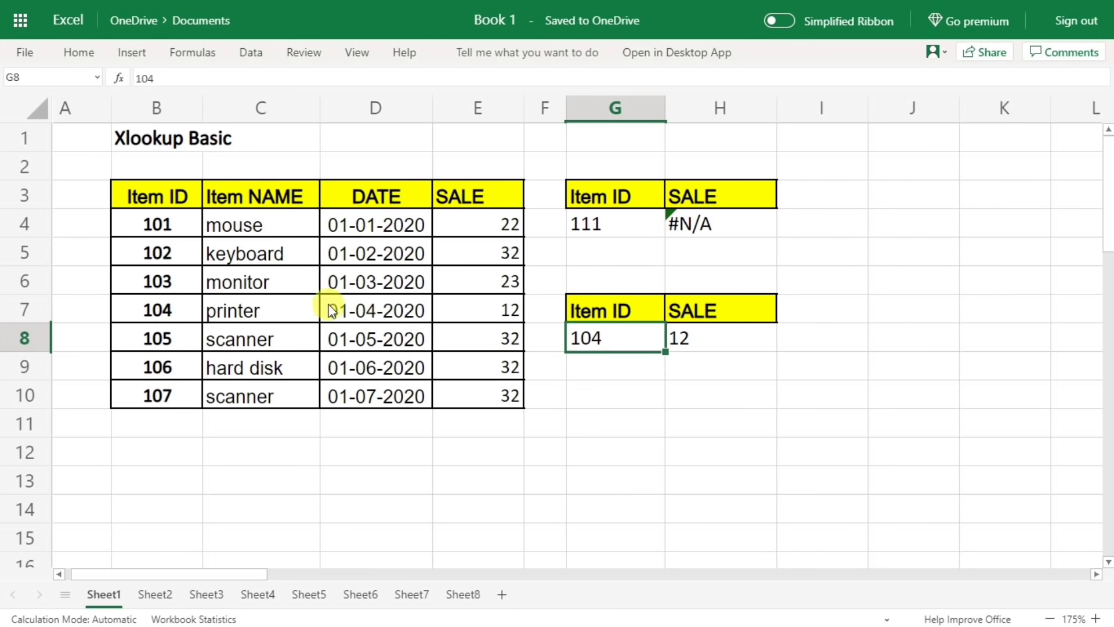
pyautogui.click(165, 312)
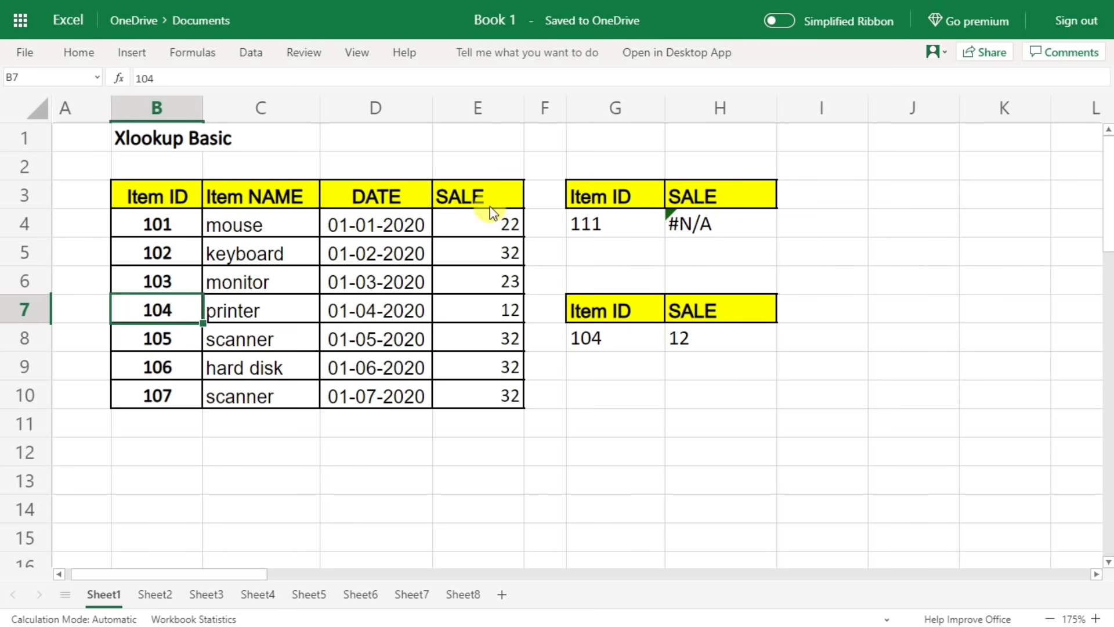
pyautogui.click(478, 311)
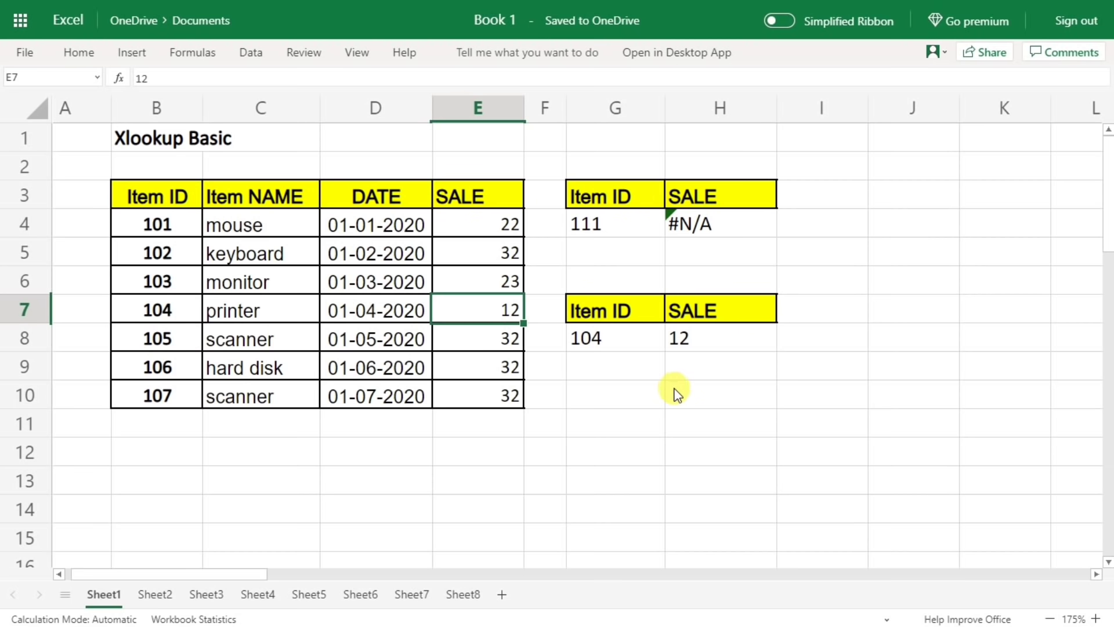
pyautogui.click(263, 194)
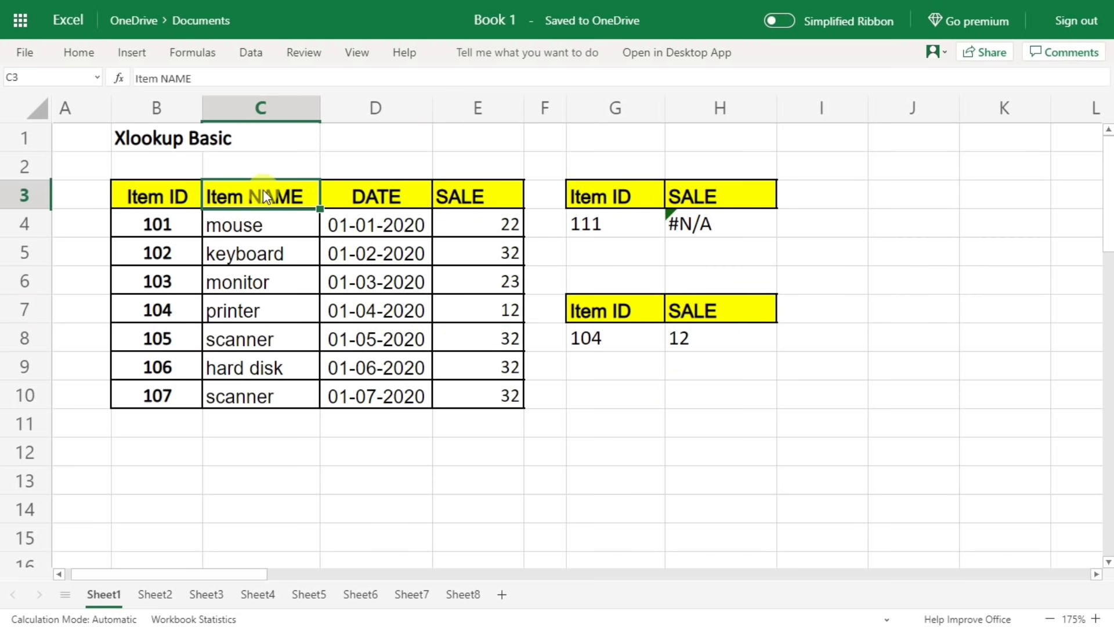
# Copy the Item NAME and SALE headers to G10:H10 and widen column G to fit
pyautogui.keyDown('ctrl'); pyautogui.click(461, 197); pyautogui.keyUp('ctrl')
pyautogui.hotkey('ctrl', 'c')
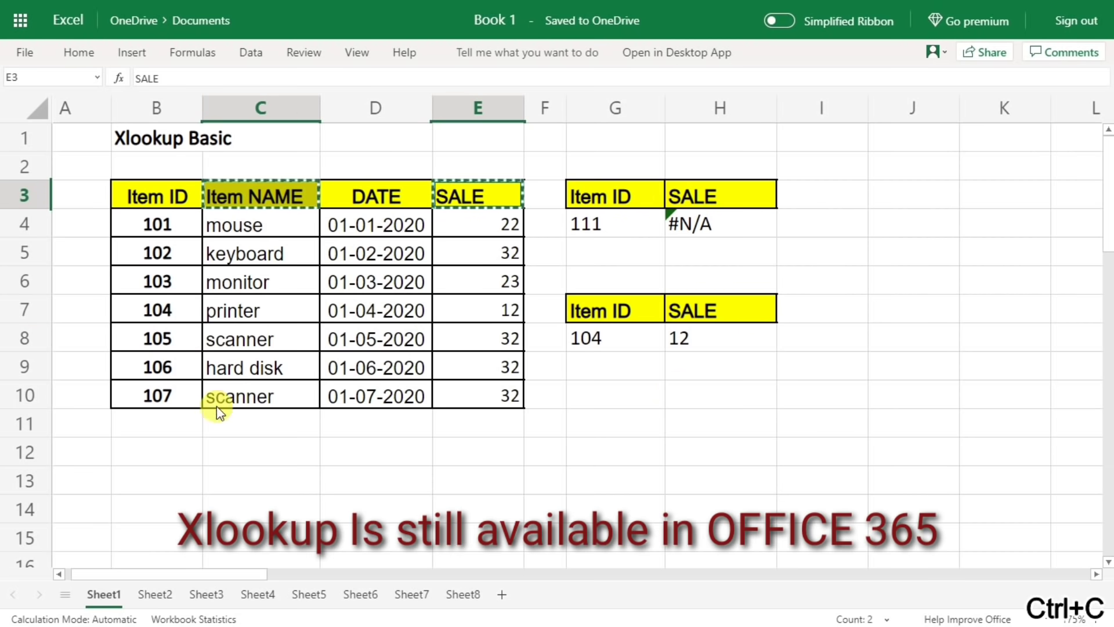
pyautogui.click(604, 396)
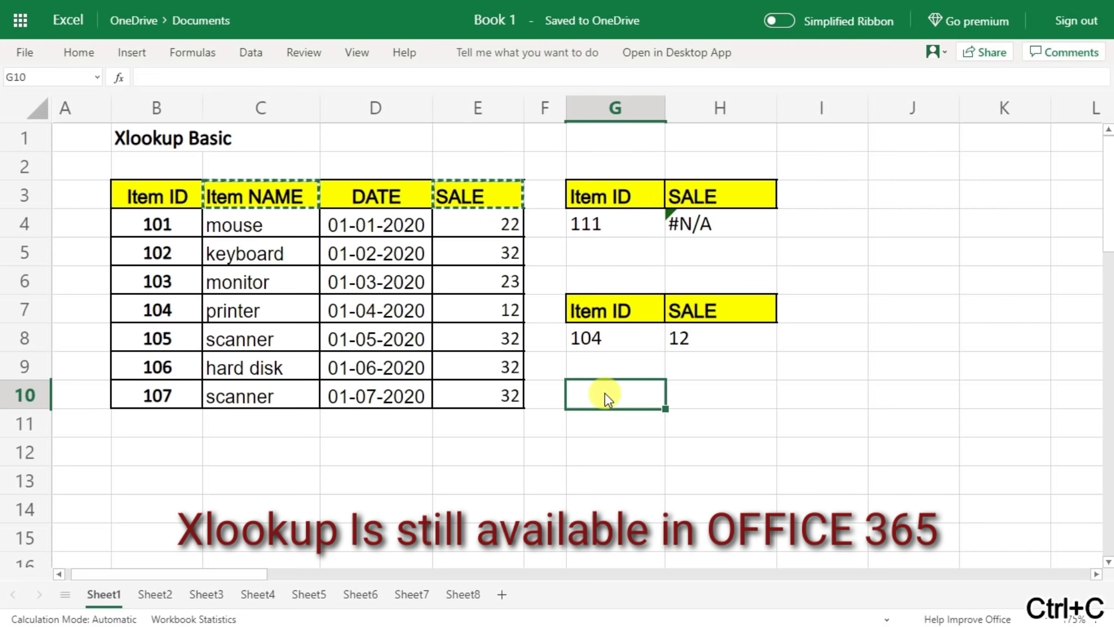
pyautogui.hotkey('ctrl', 'v')
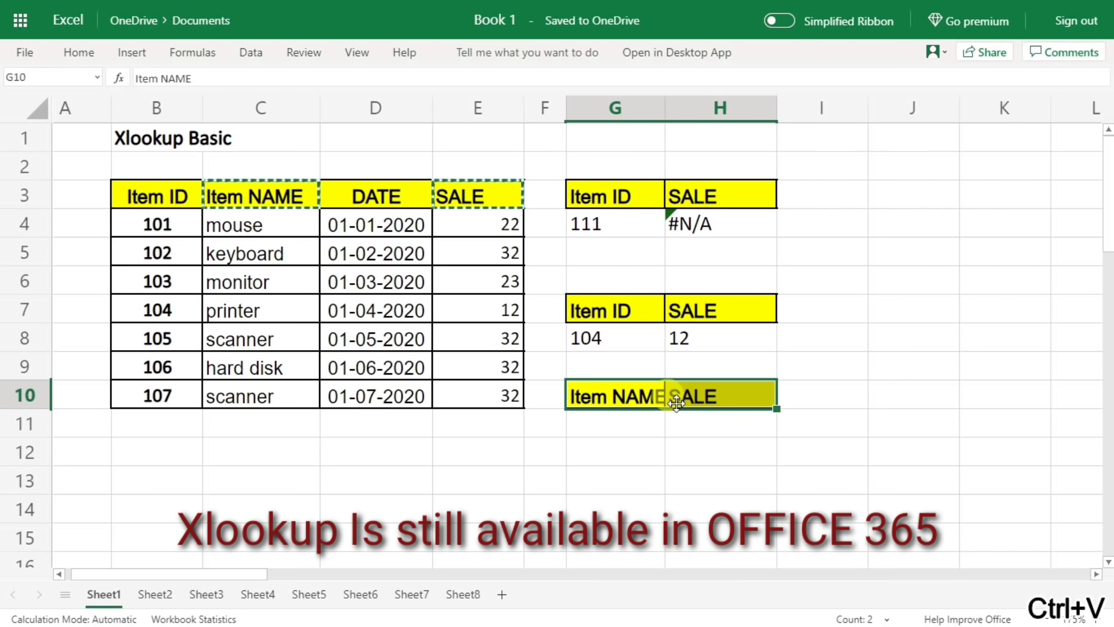
pyautogui.click(674, 408)
pyautogui.moveTo(665, 108); pyautogui.dragTo(683, 114)
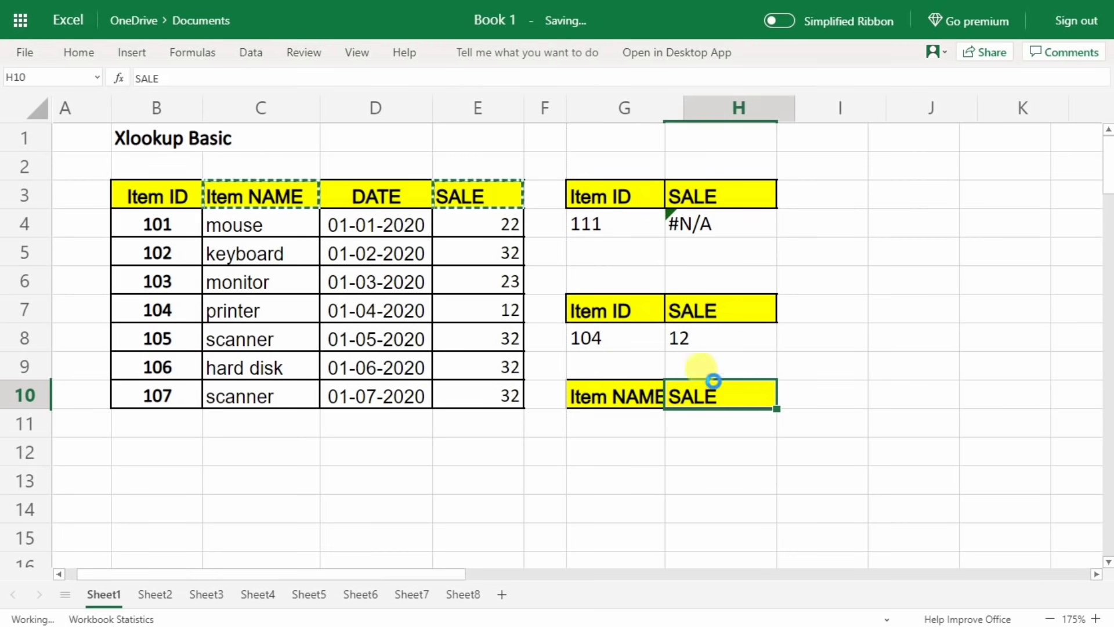
# Enter =XLOOKUP(G11,C3:C10,E3:E10) in H11 to look up sales by item name
pyautogui.click(742, 431)
pyautogui.write('=xlookup')
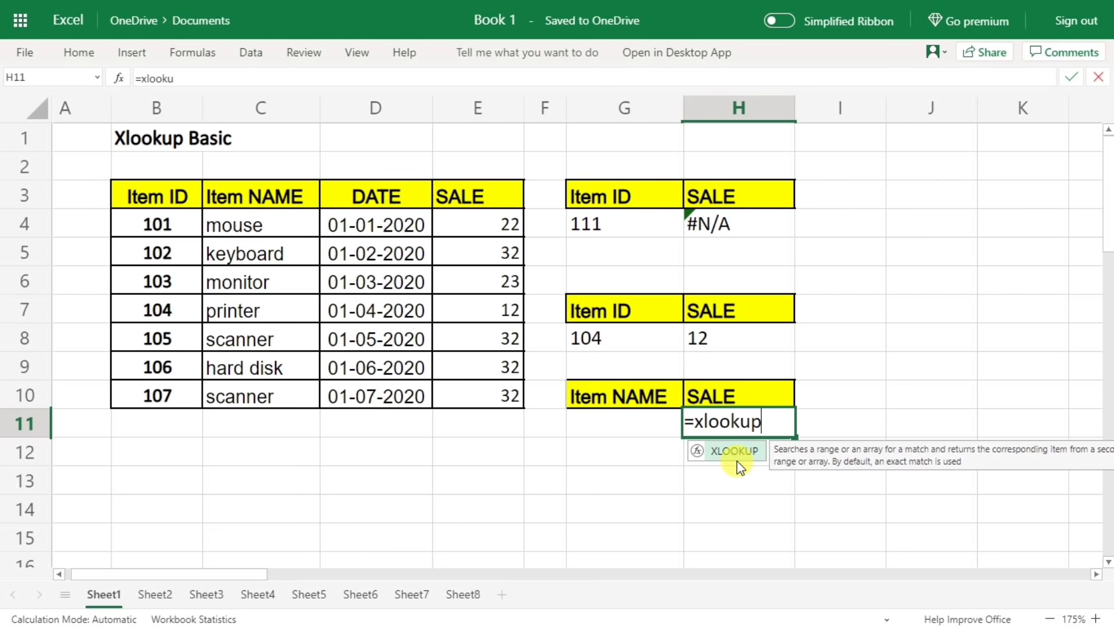
pyautogui.doubleClick(734, 451)
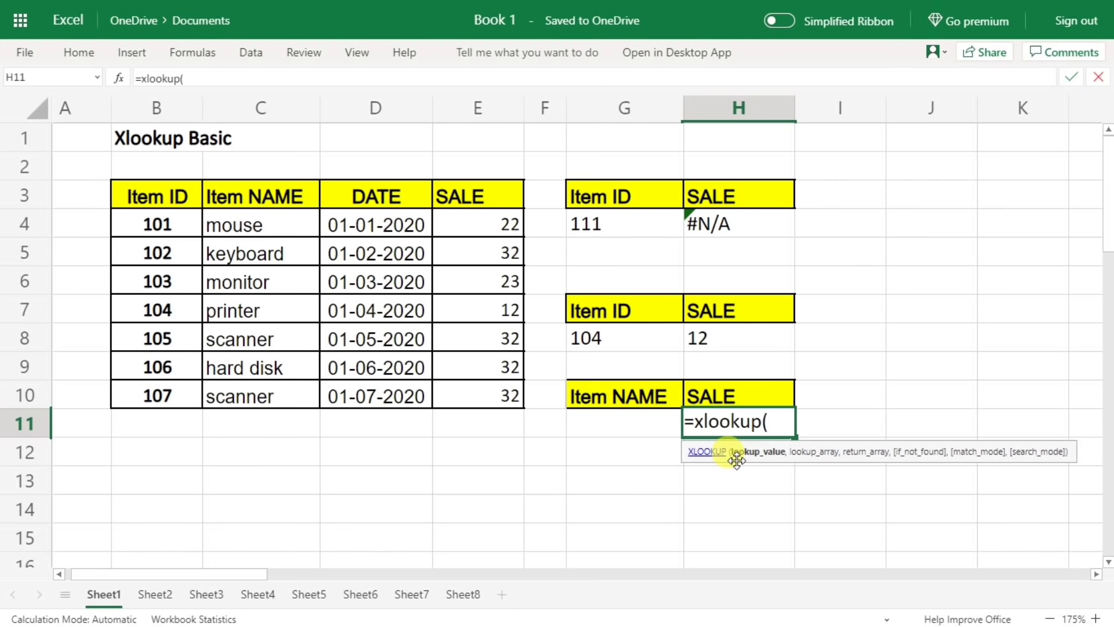
pyautogui.click(595, 425)
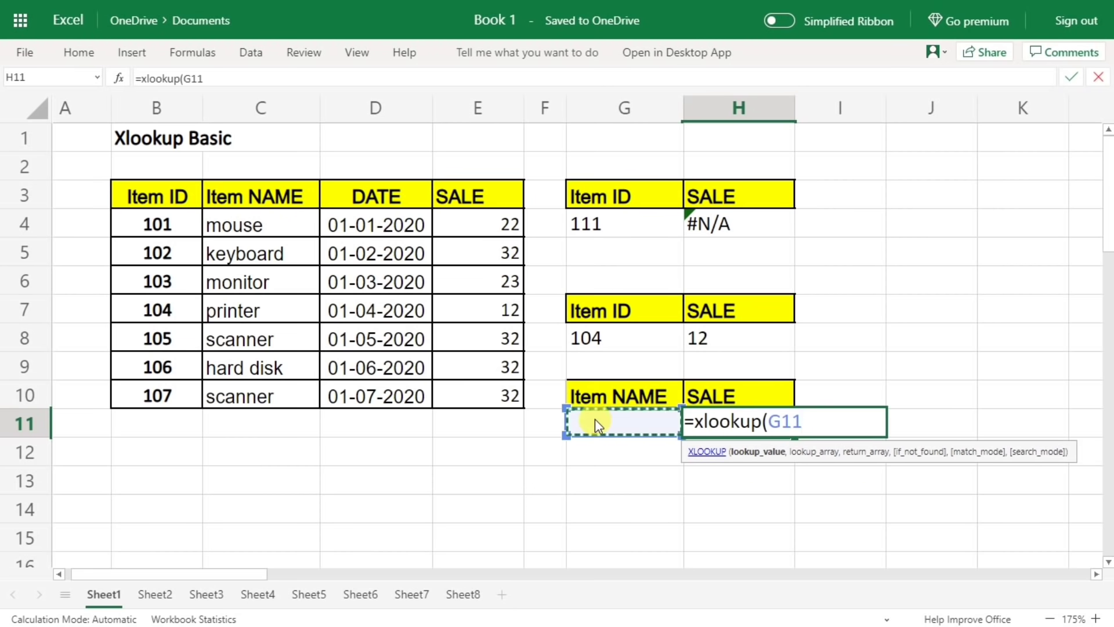
pyautogui.write(',')
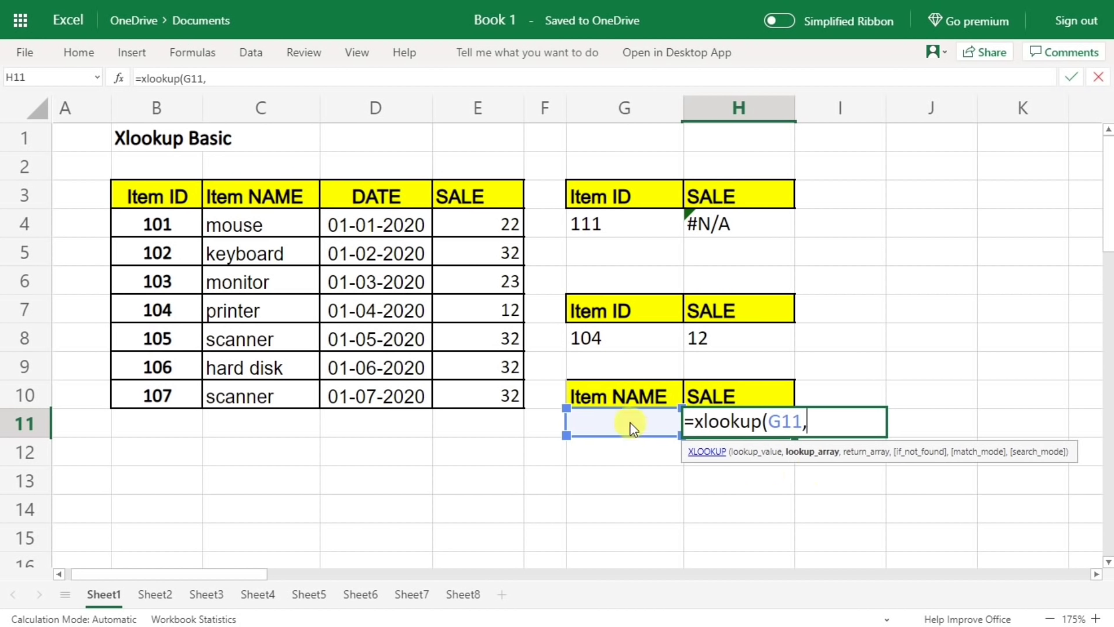
pyautogui.moveTo(255, 196); pyautogui.dragTo(239, 387)
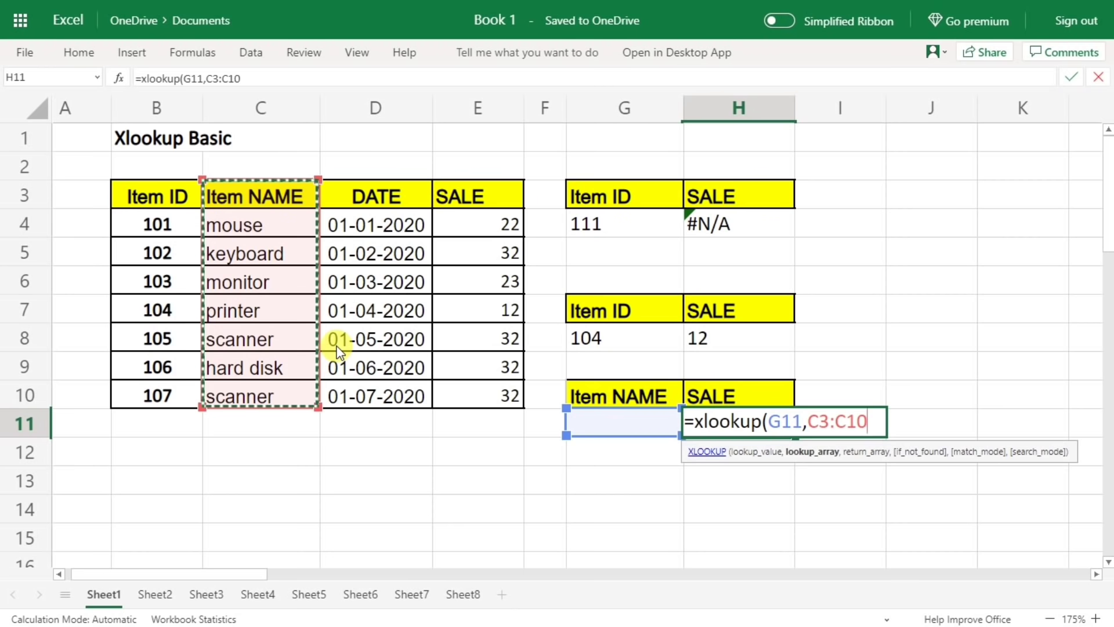
pyautogui.write(',')
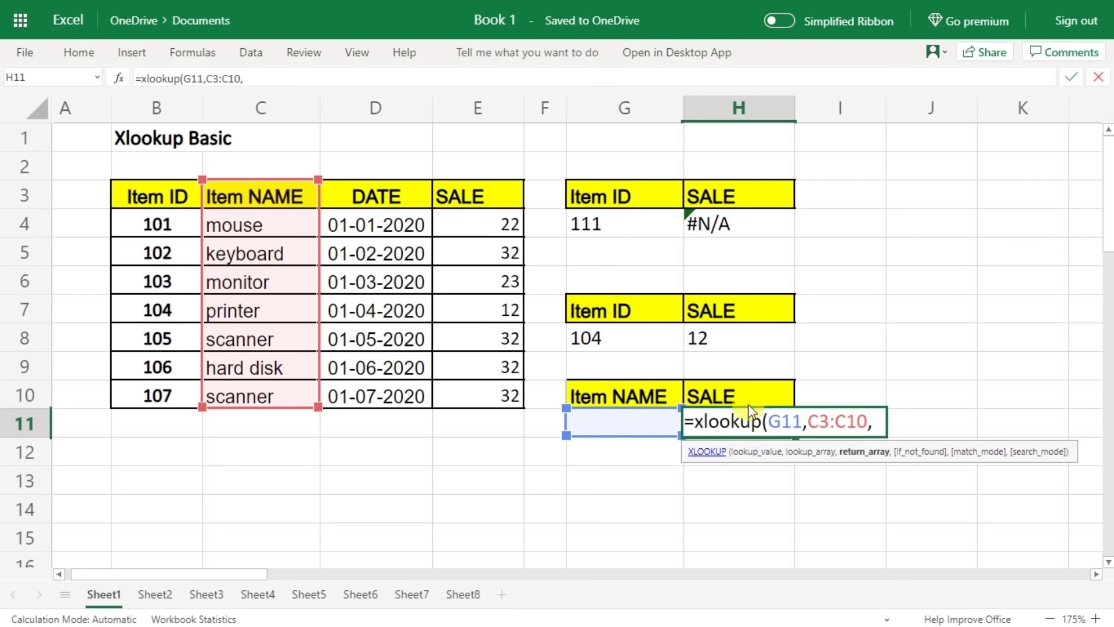
pyautogui.moveTo(468, 196); pyautogui.dragTo(464, 392)
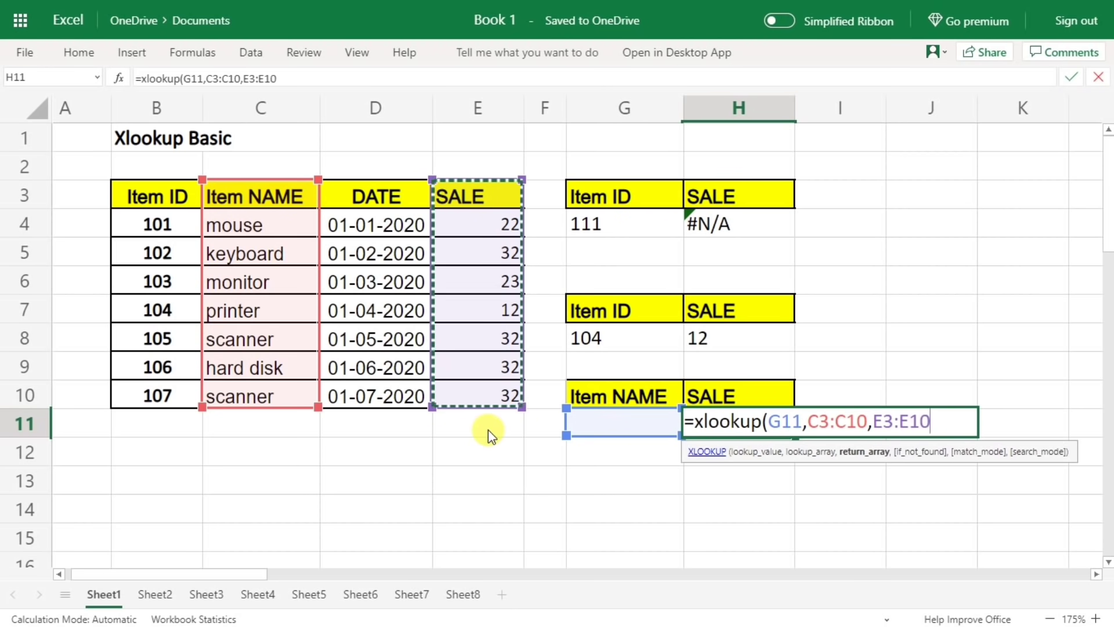
pyautogui.press('Return')
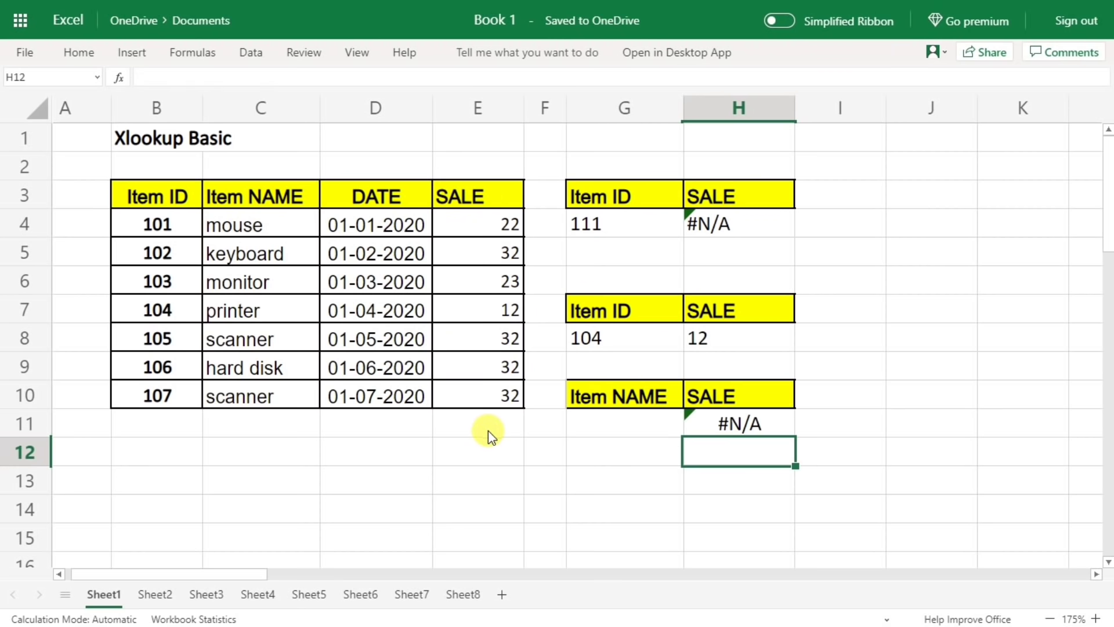
# Paste 'monitor' into G11 and confirm H11 returns its sale of 23
pyautogui.click(259, 282)
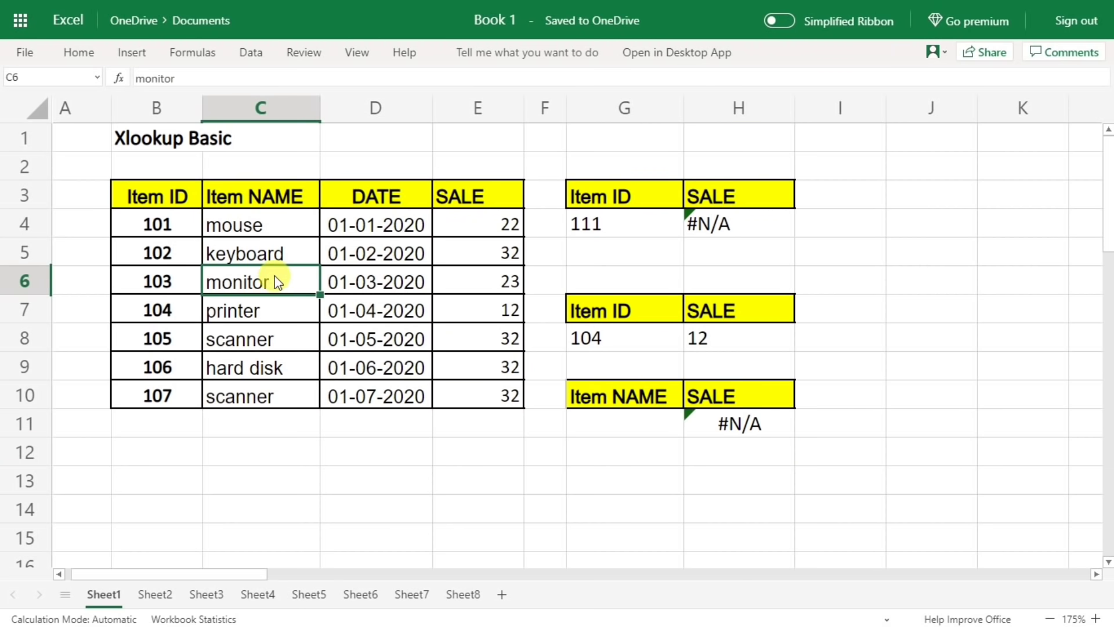
pyautogui.hotkey('ctrl', 'c')
pyautogui.click(577, 421)
pyautogui.hotkey('ctrl', 'v')
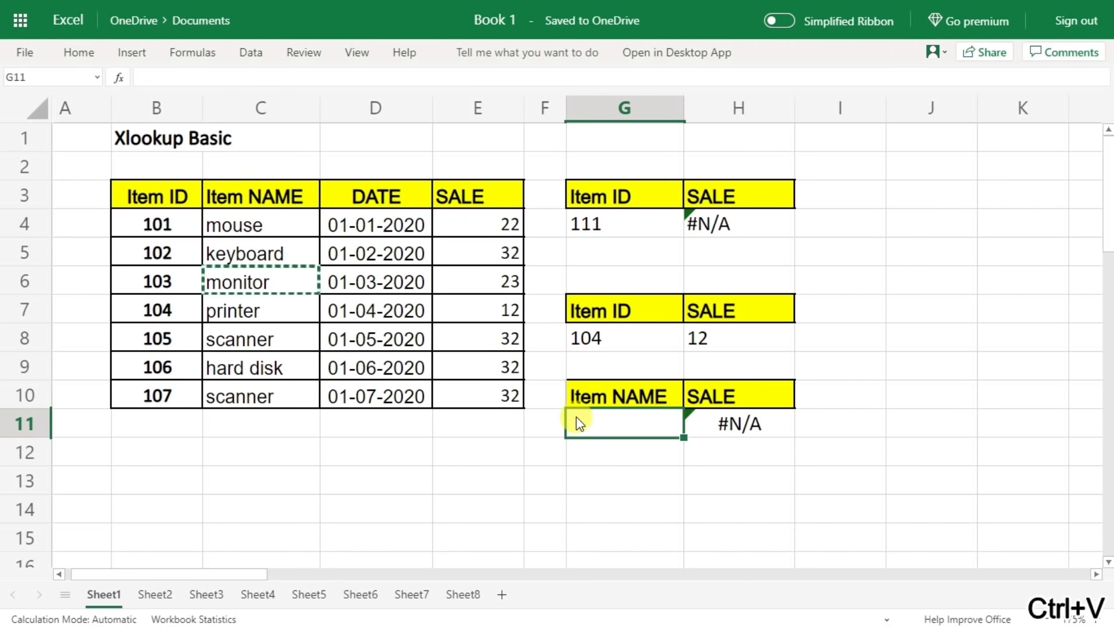
pyautogui.click(606, 480)
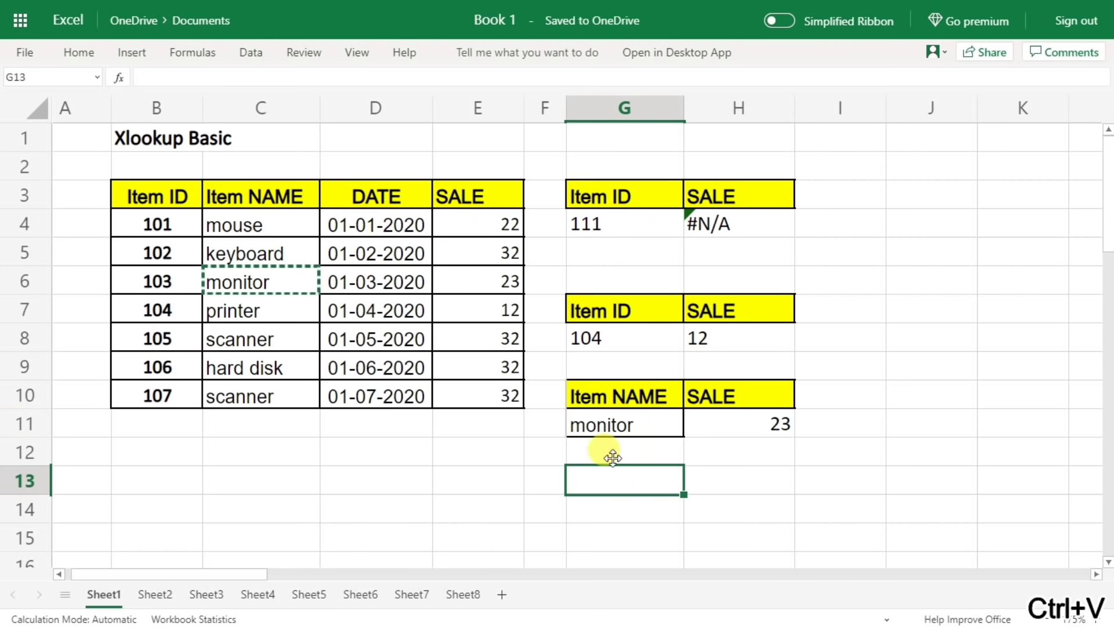
pyautogui.click(618, 424)
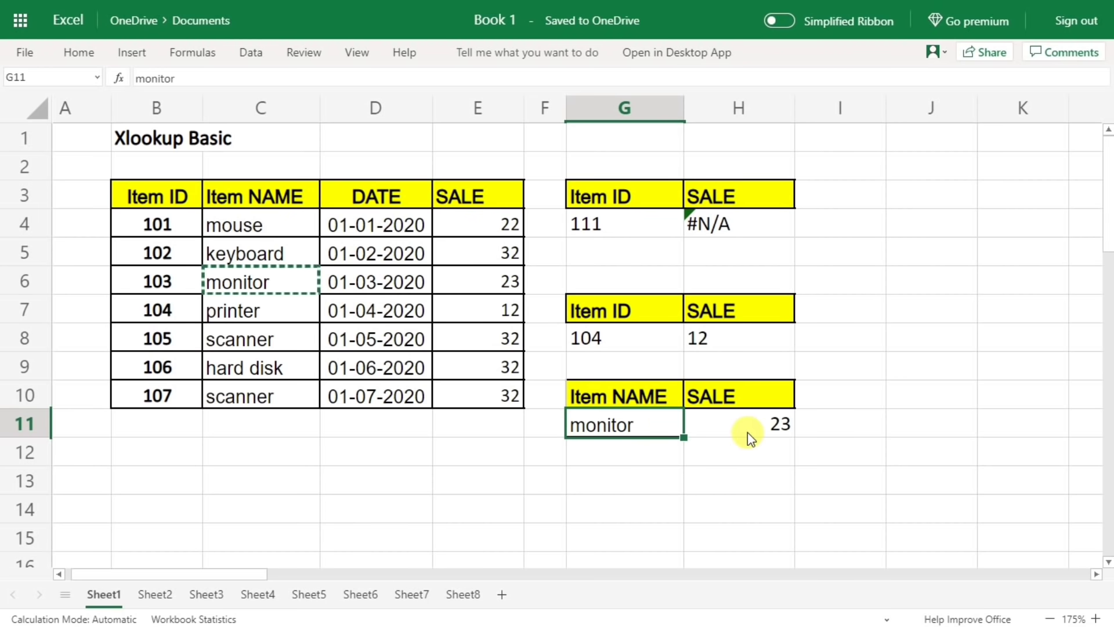
pyautogui.click(249, 279)
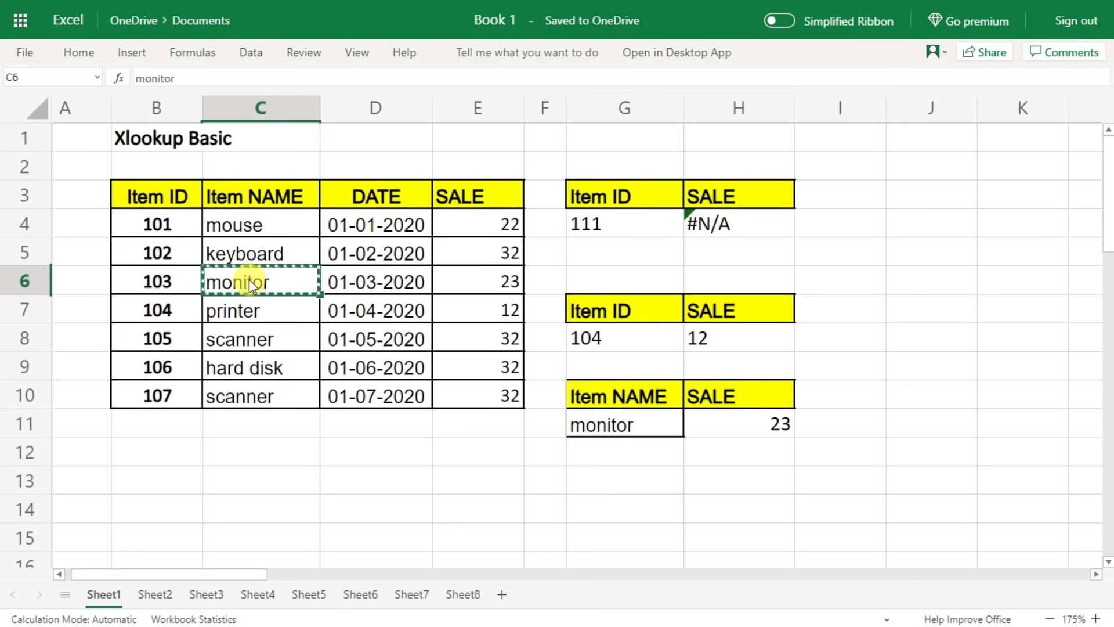
pyautogui.click(476, 279)
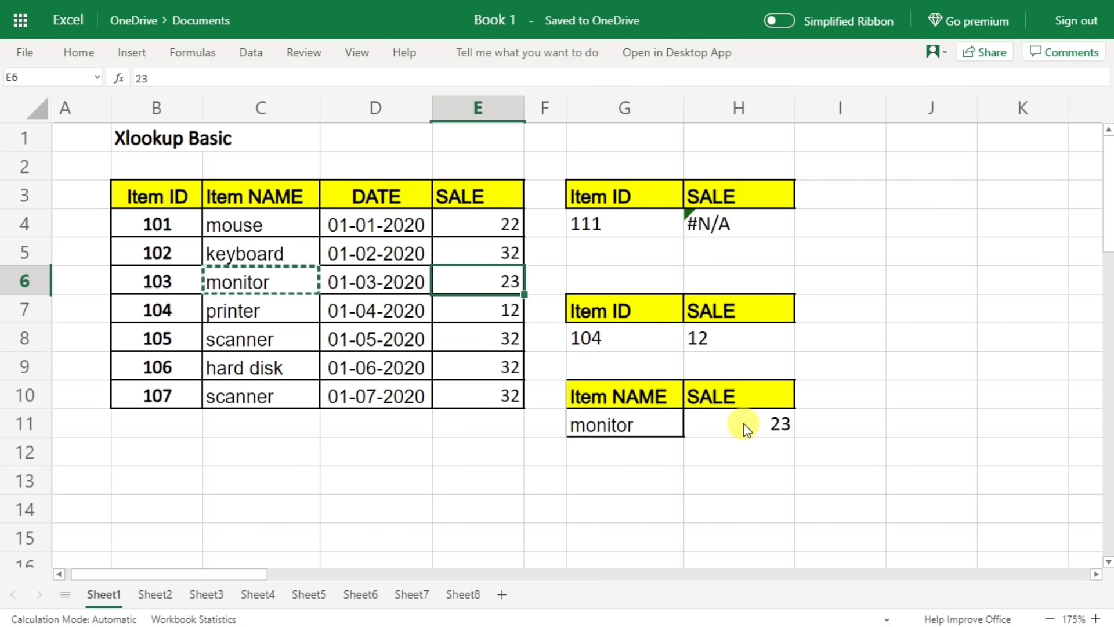
pyautogui.click(621, 428)
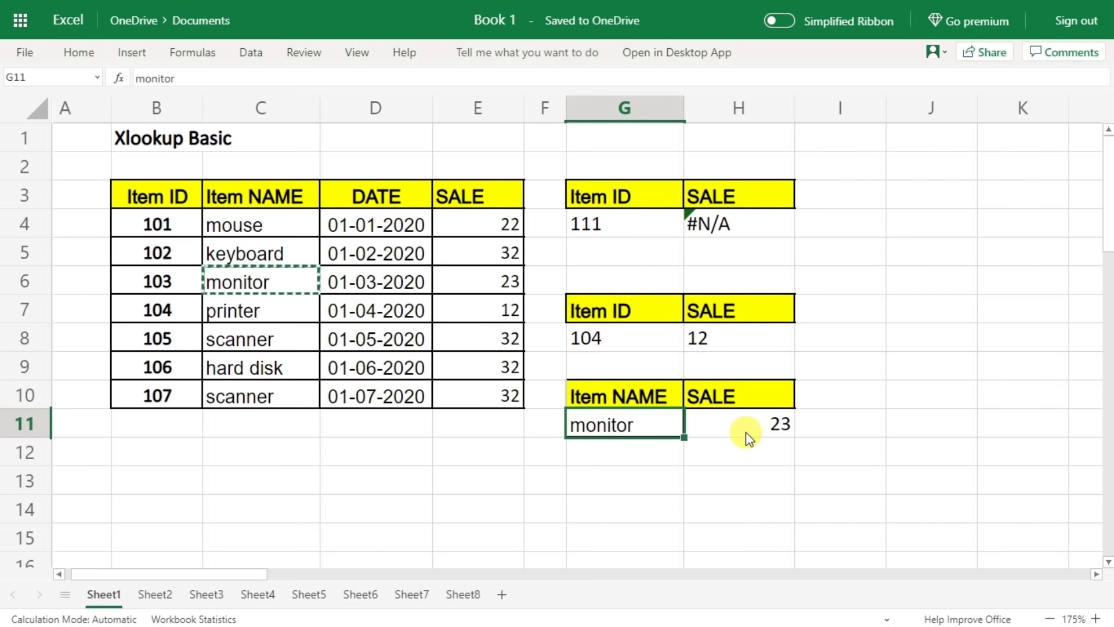
# Add a "Not Found" fallback to the H8 formula: =XLOOKUP(G8,B3:B10,E3:E10,"Not Found")
pyautogui.click(747, 342)
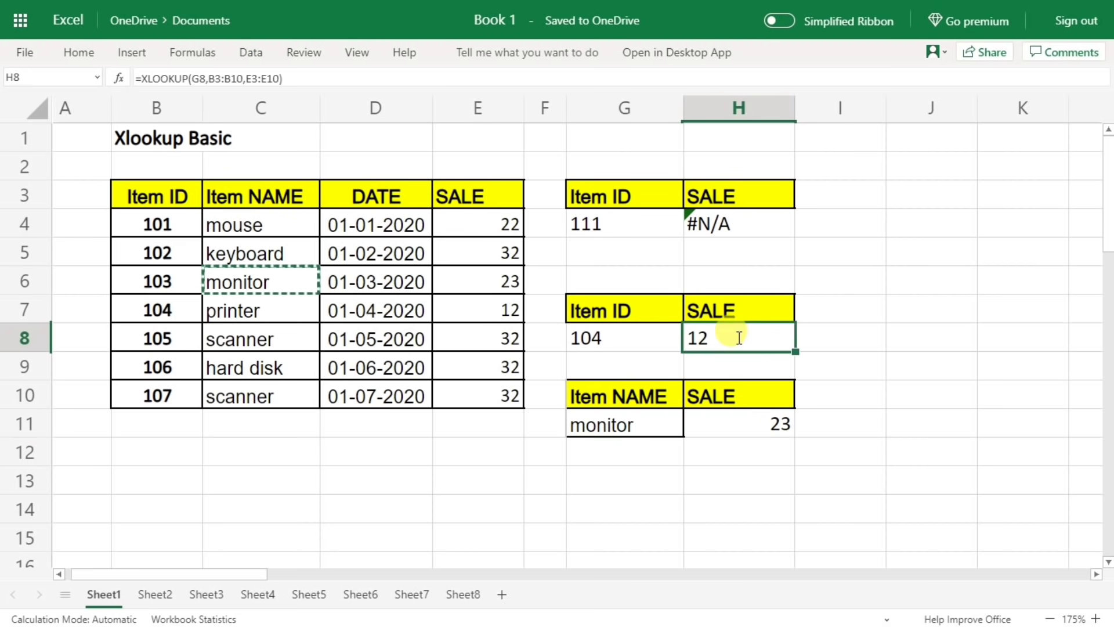
pyautogui.doubleClick(747, 342)
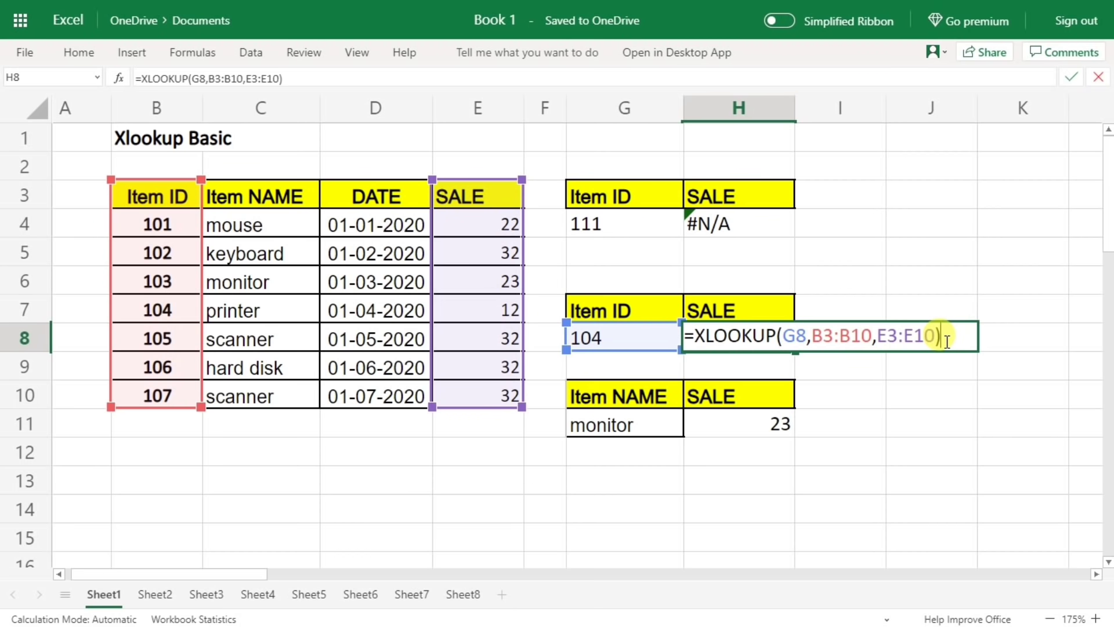
pyautogui.press('BackSpace')
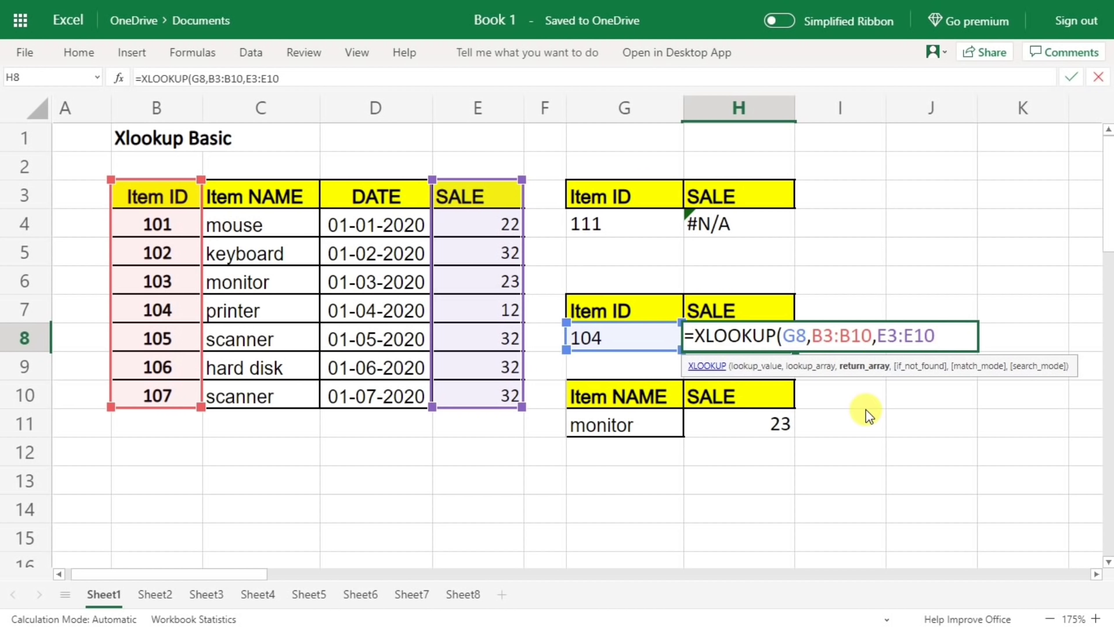
pyautogui.write(',')
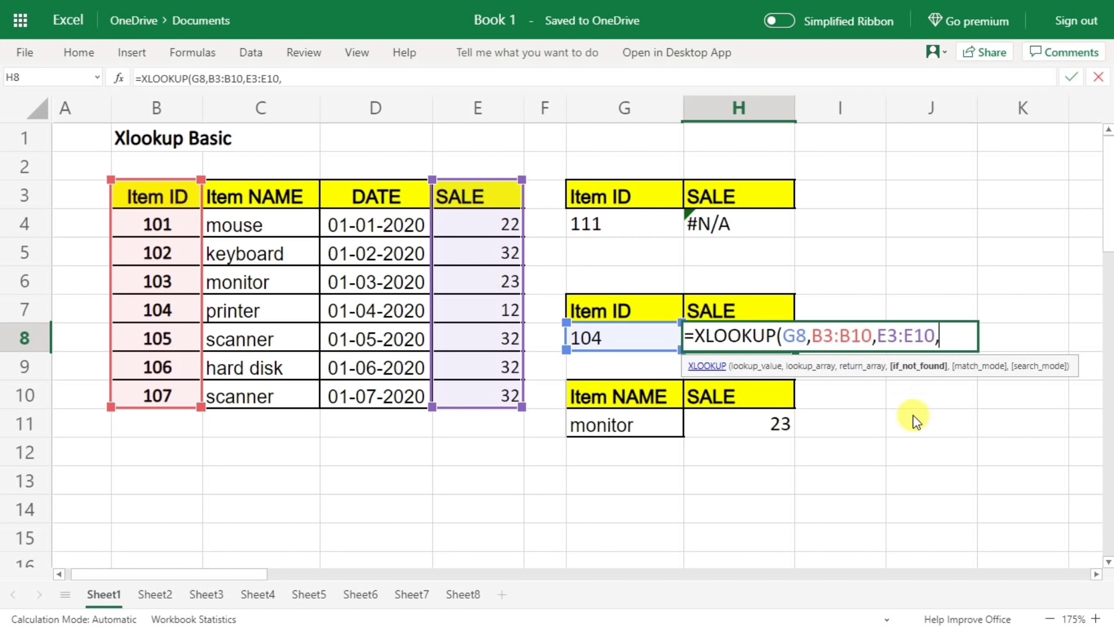
pyautogui.write('"Not Found"')
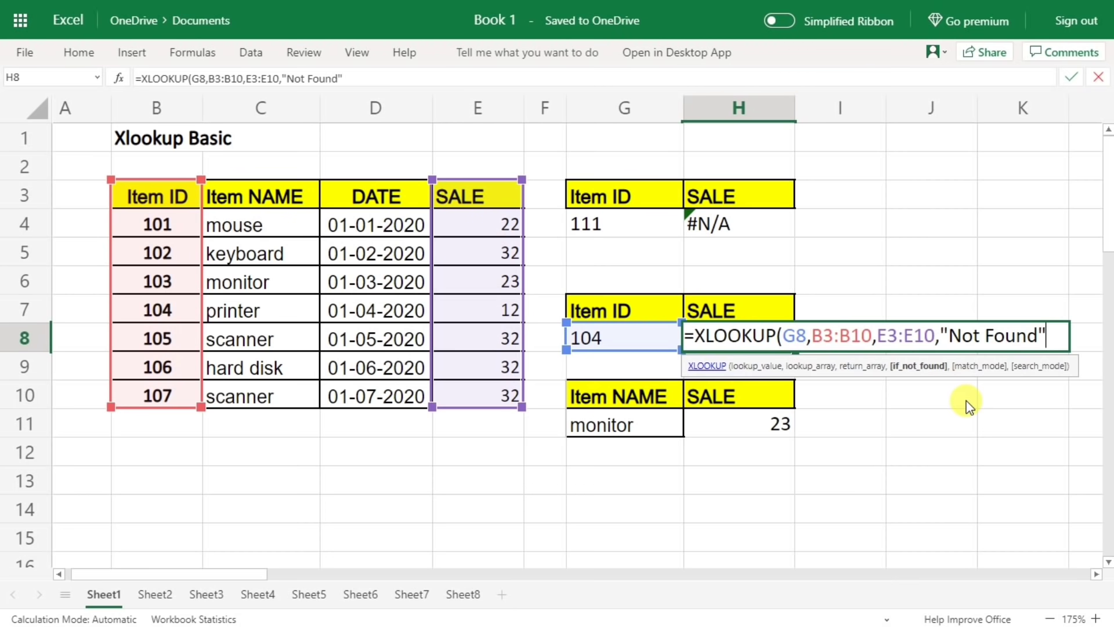
pyautogui.write(')')
pyautogui.press('Return')
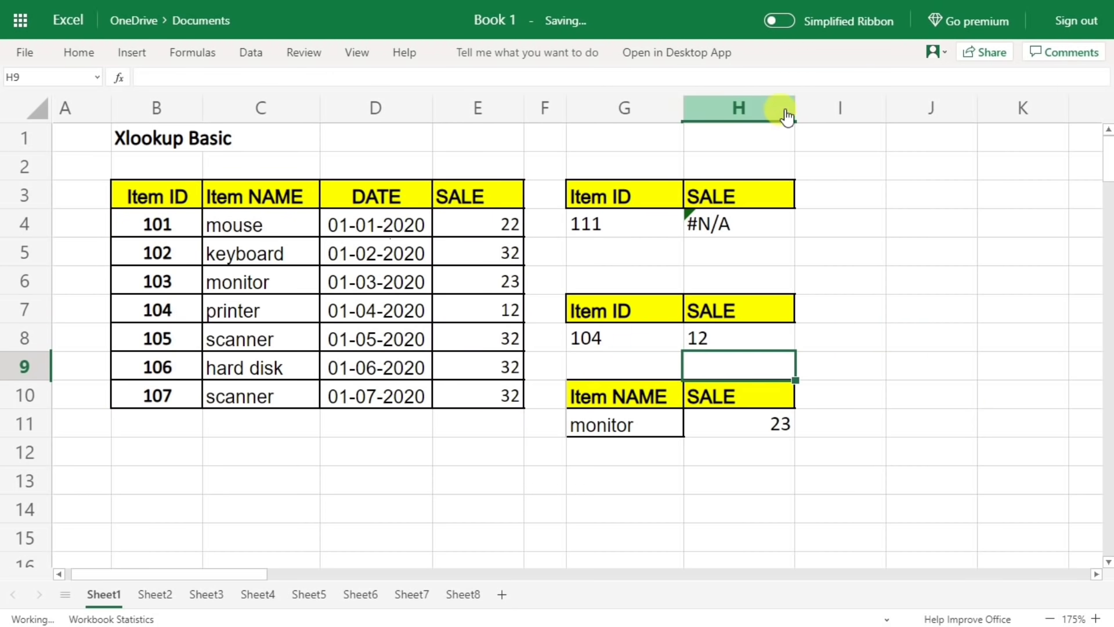
# Change G8 to the missing Item ID 111 so H8 shows Not Found
pyautogui.click(608, 335)
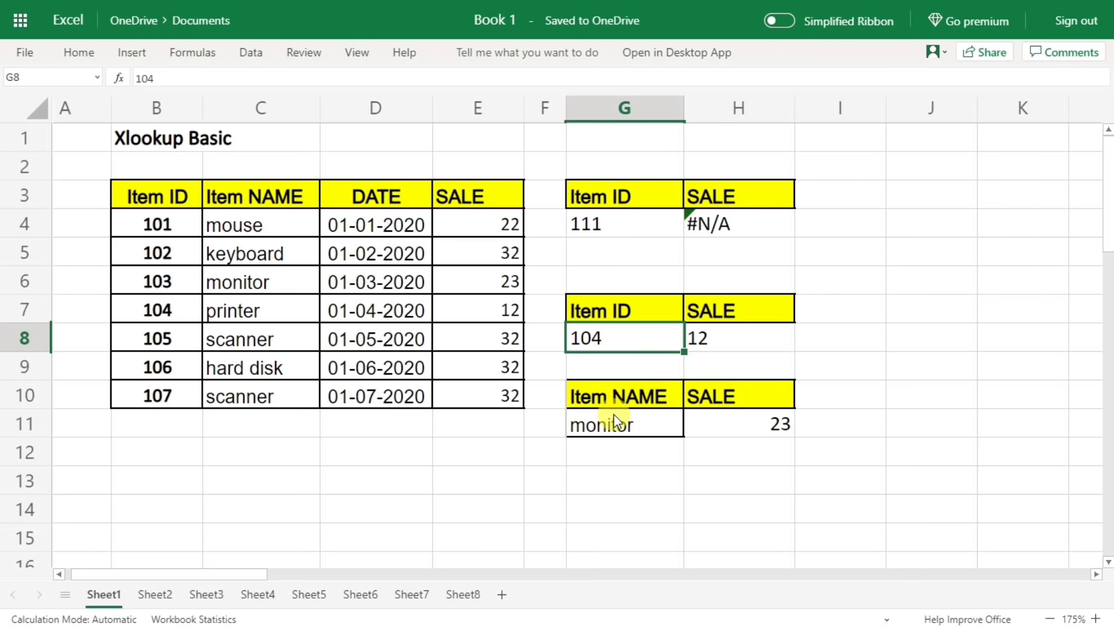
pyautogui.press('F2')
pyautogui.press('BackSpace')
pyautogui.press('BackSpace')
pyautogui.write('111')
pyautogui.press('Return')
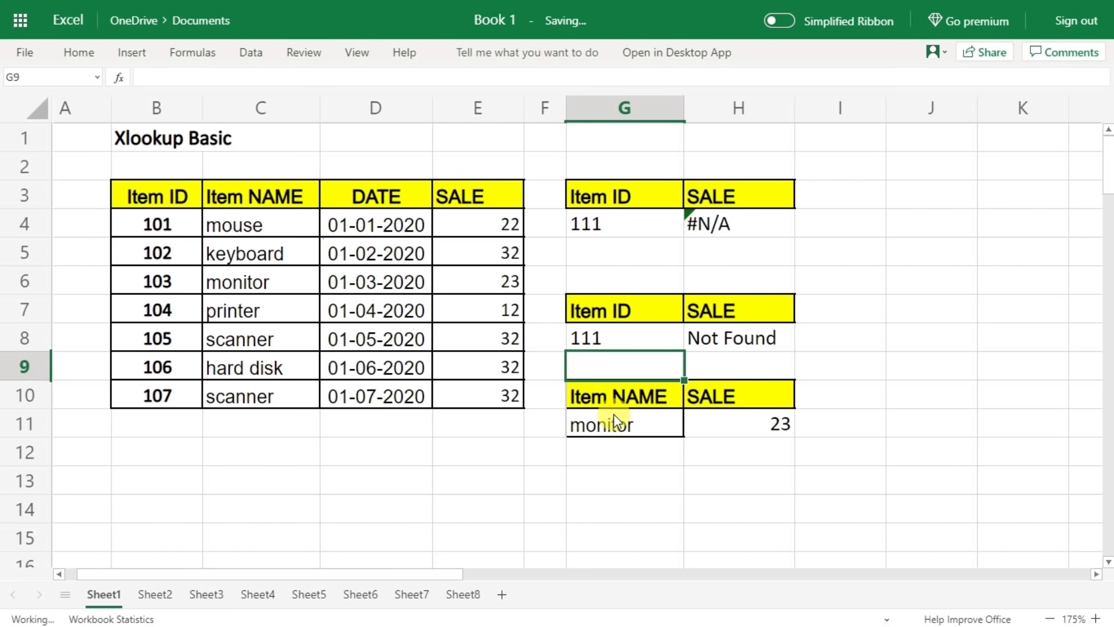
pyautogui.click(719, 339)
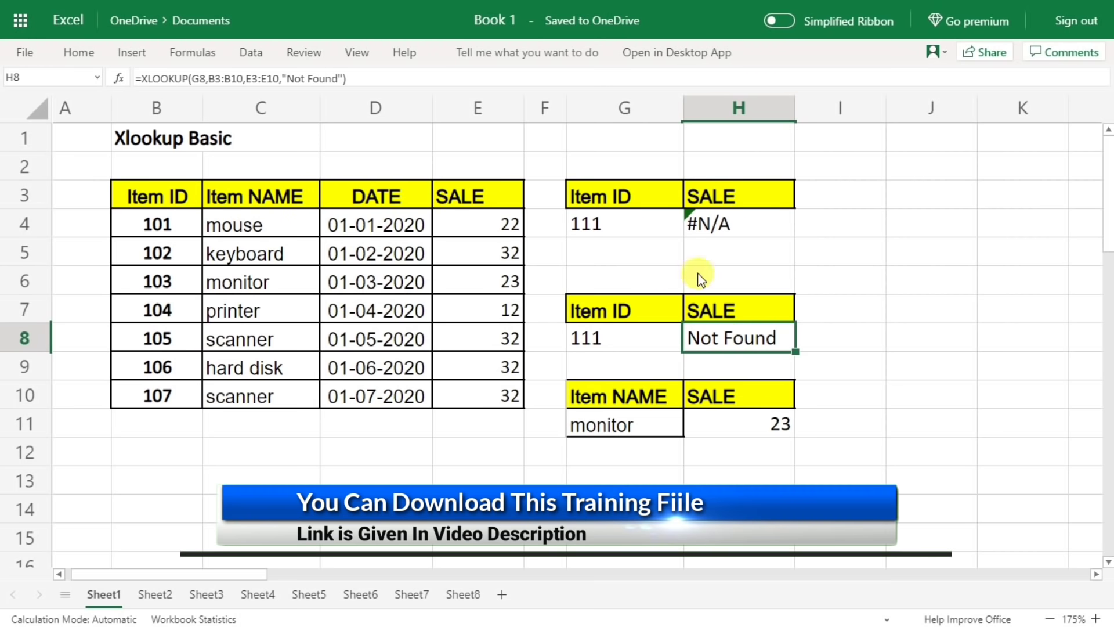
# Set both lookup Item IDs, G4 and G8, to 101 and compare their formulas
pyautogui.click(654, 226)
pyautogui.write('101')
pyautogui.press('Return')
pyautogui.click(631, 346)
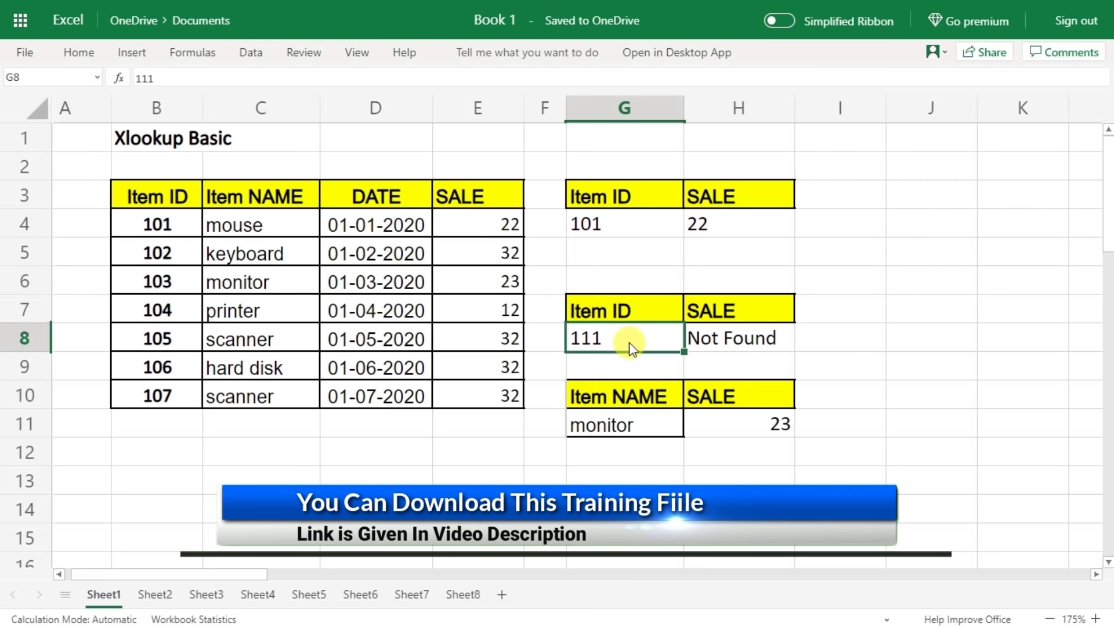
pyautogui.write('101')
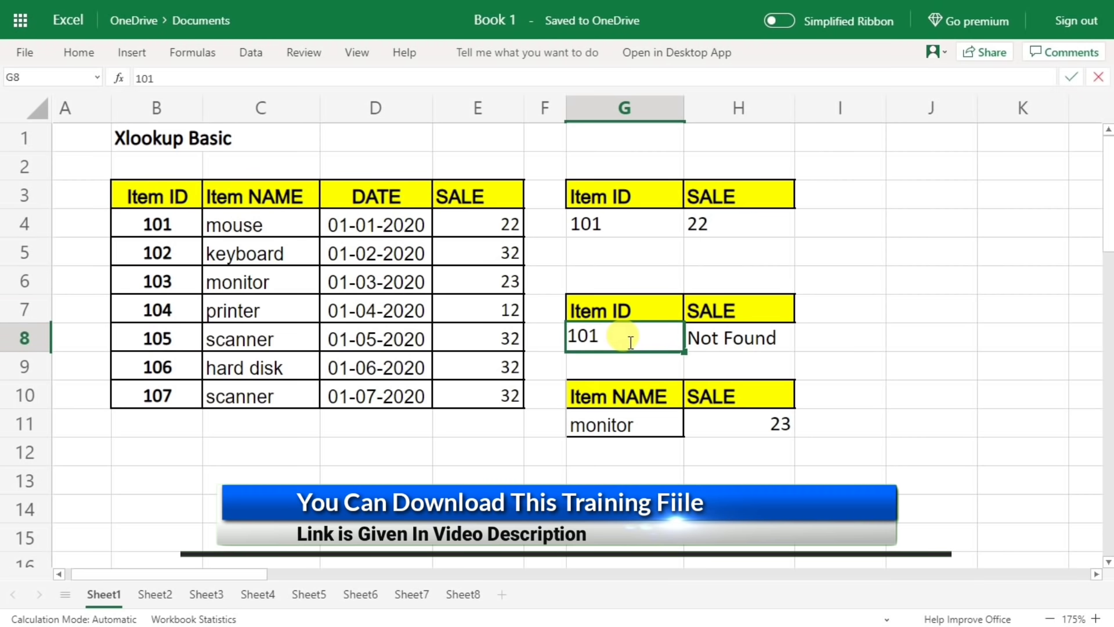
pyautogui.press('Return')
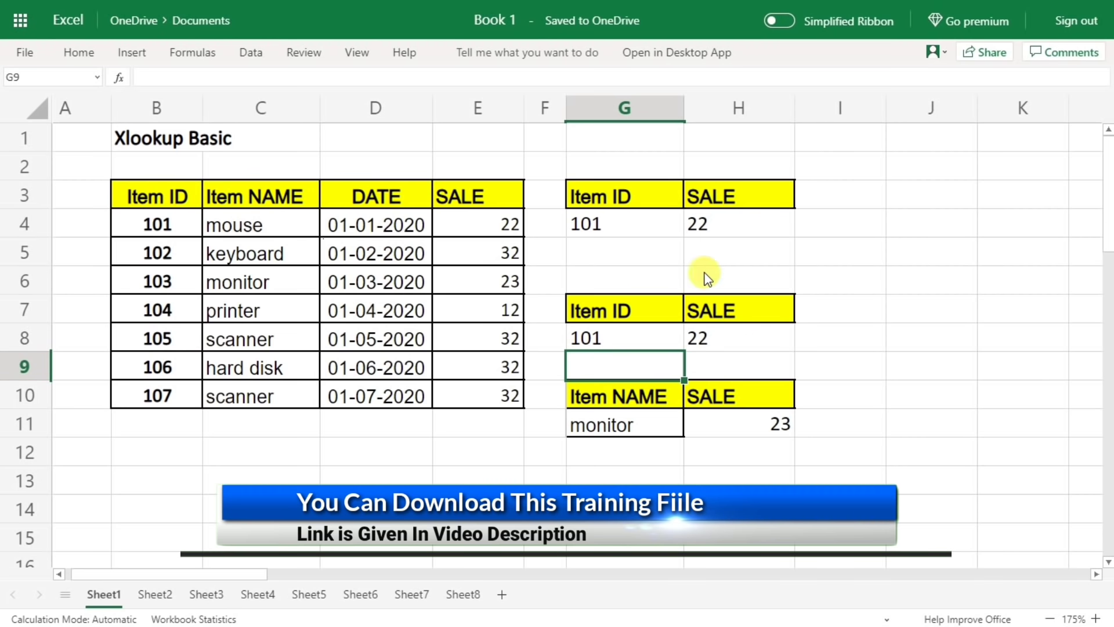
pyautogui.click(703, 222)
pyautogui.click(728, 336)
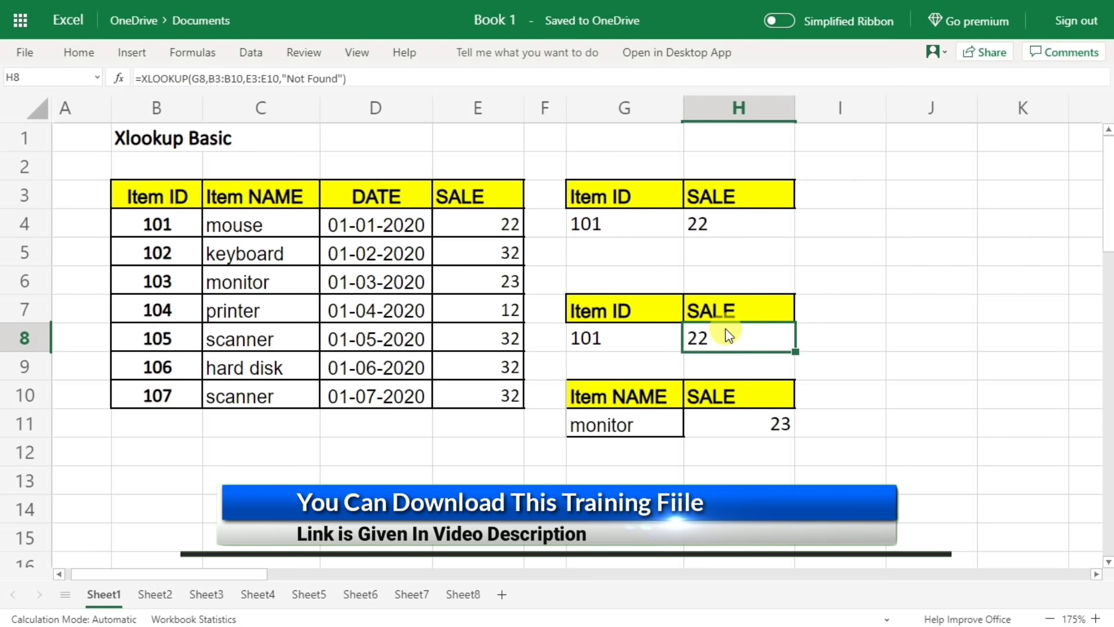
# Insert an empty column before the DATE column
pyautogui.click(262, 256)
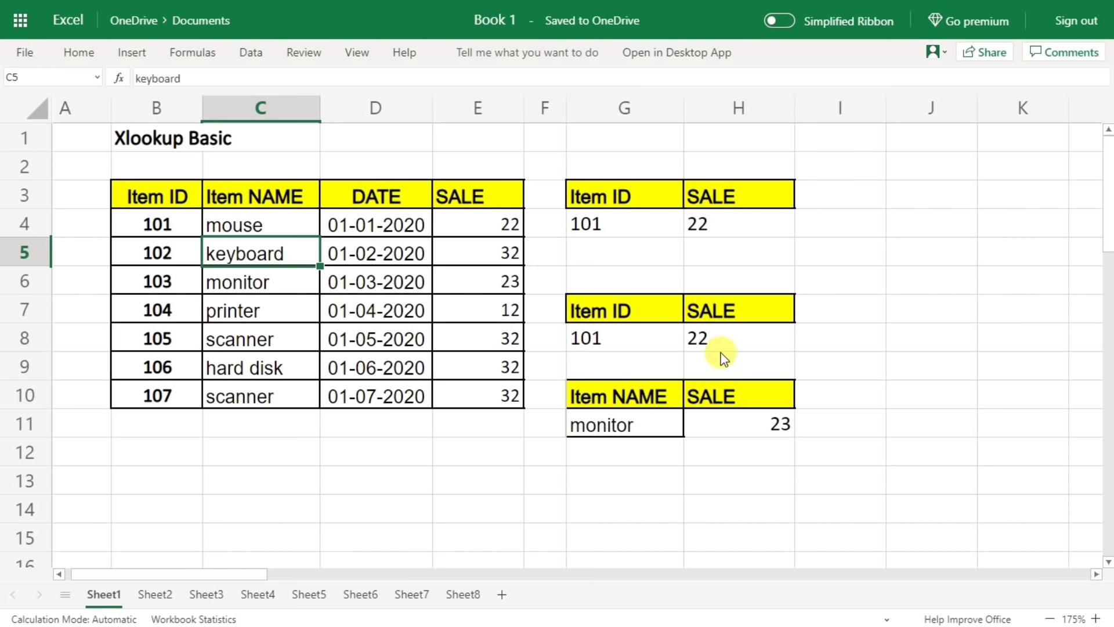
pyautogui.click(349, 116)
pyautogui.rightClick(350, 116)
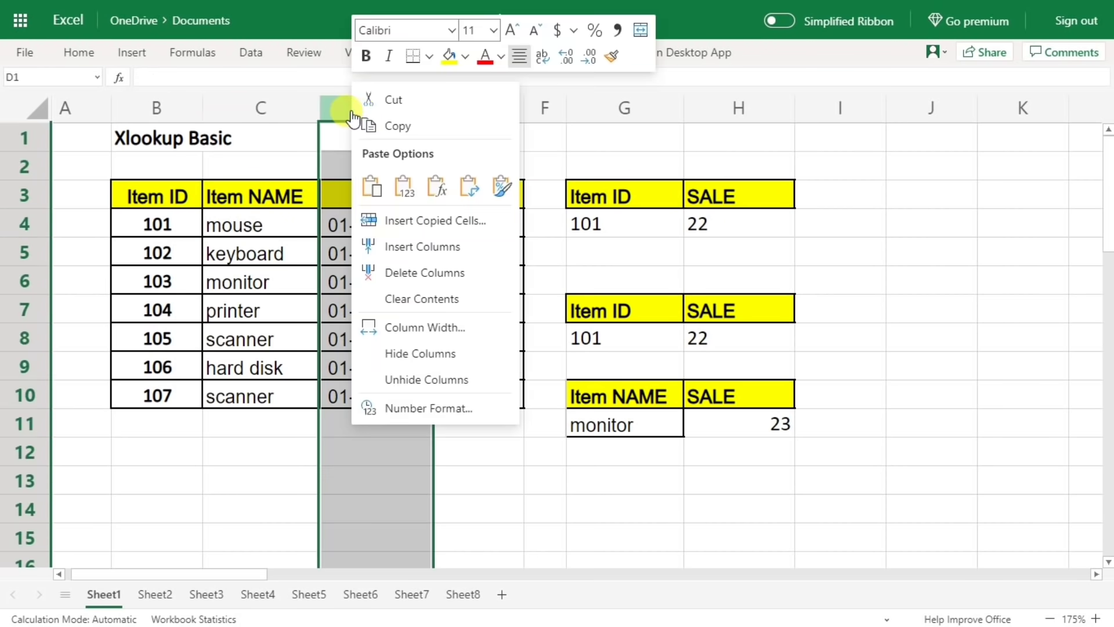
pyautogui.click(419, 250)
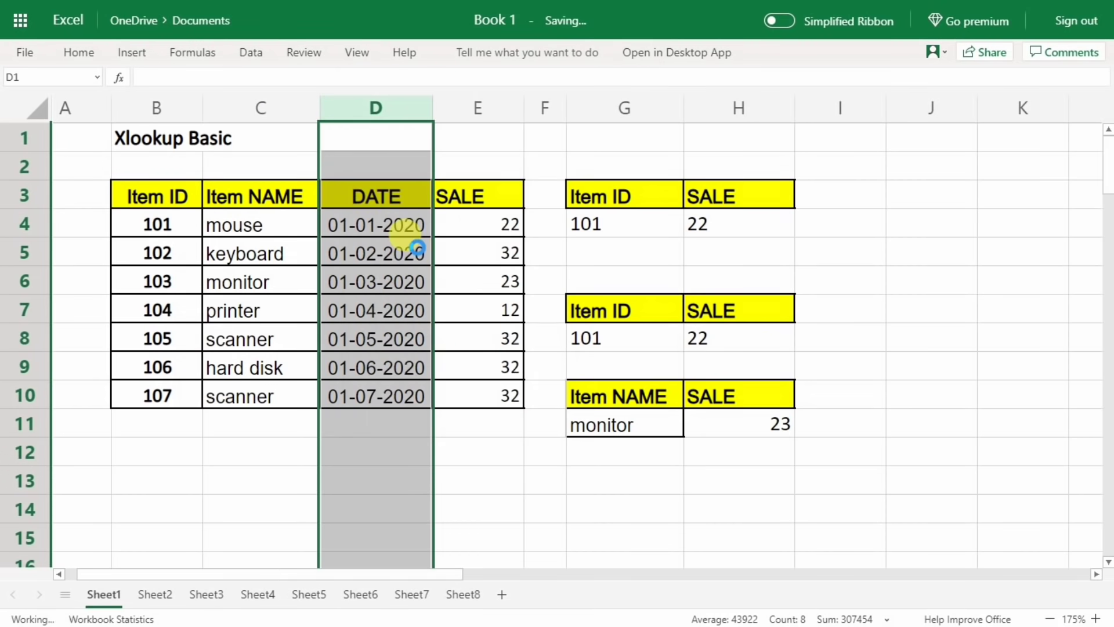
pyautogui.click(378, 253)
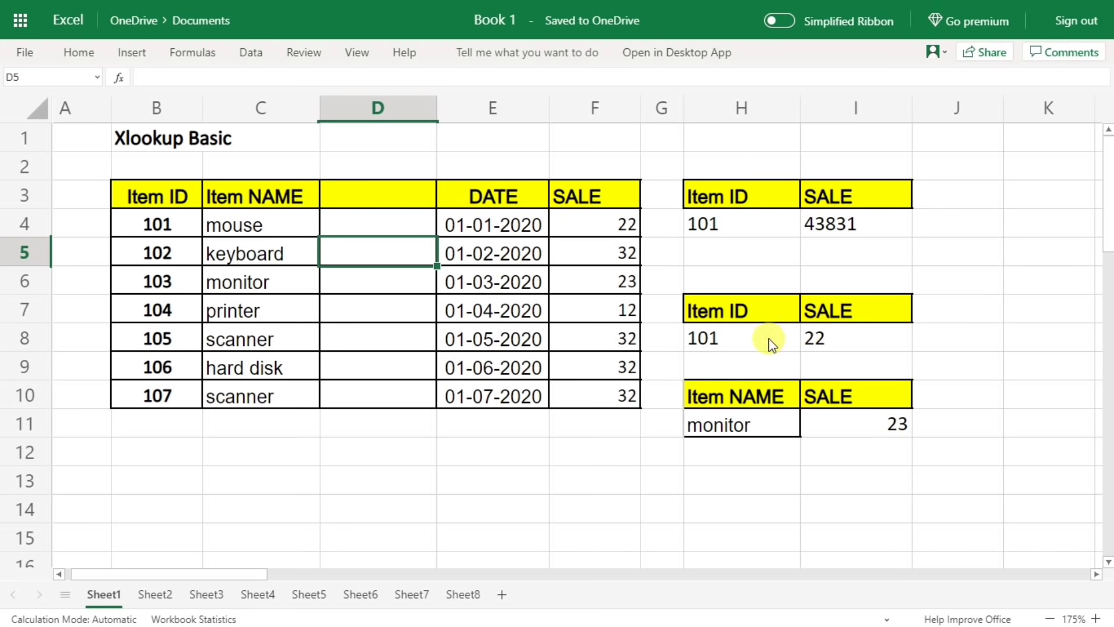
# Compare the shifted formulas: I8's XLOOKUP still returns 22, while I4's VLOOKUP shows 43831
pyautogui.click(833, 344)
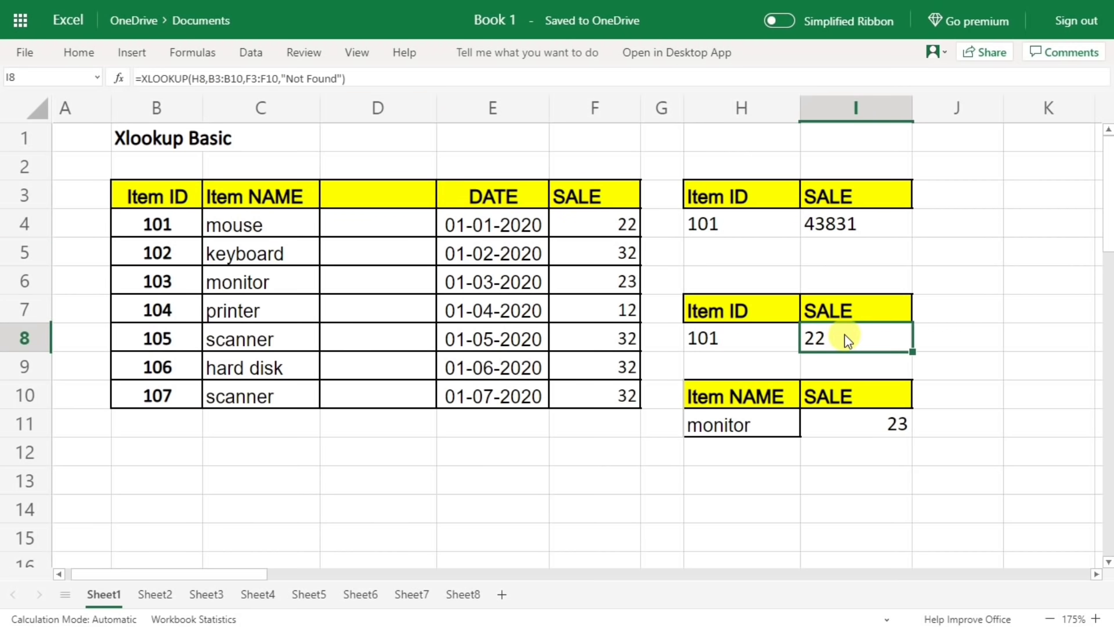
pyautogui.click(847, 224)
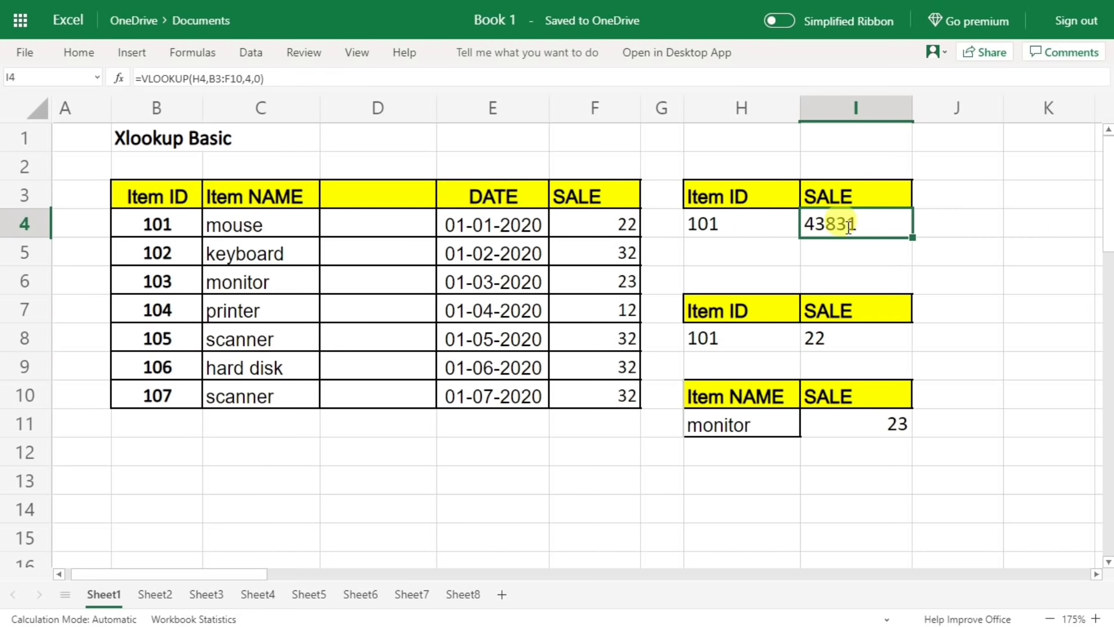
pyautogui.doubleClick(834, 227)
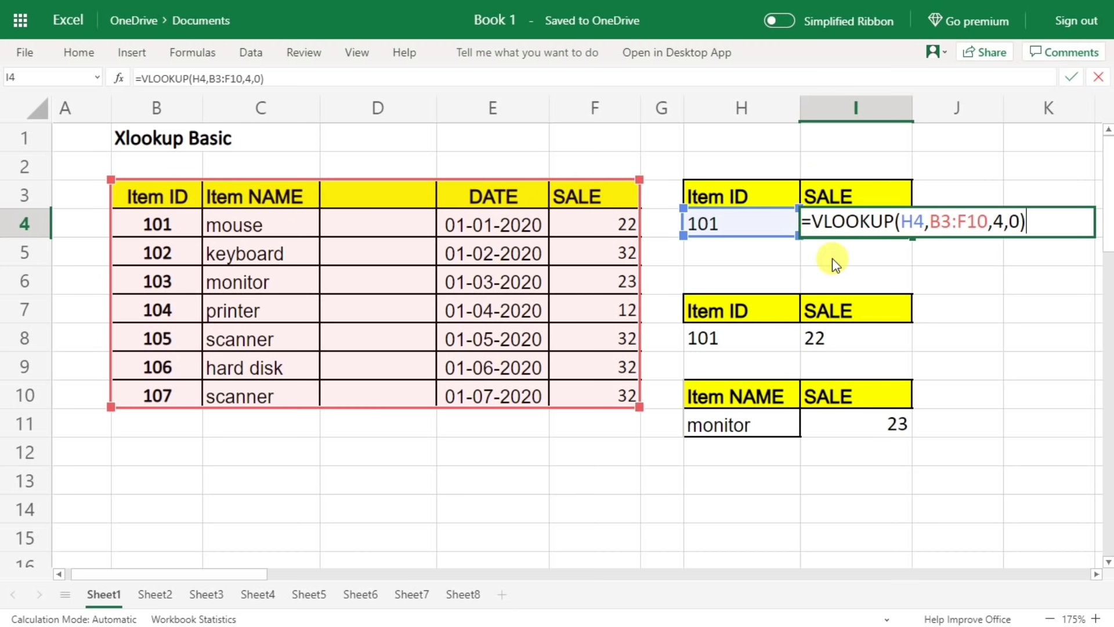
pyautogui.press('Return')
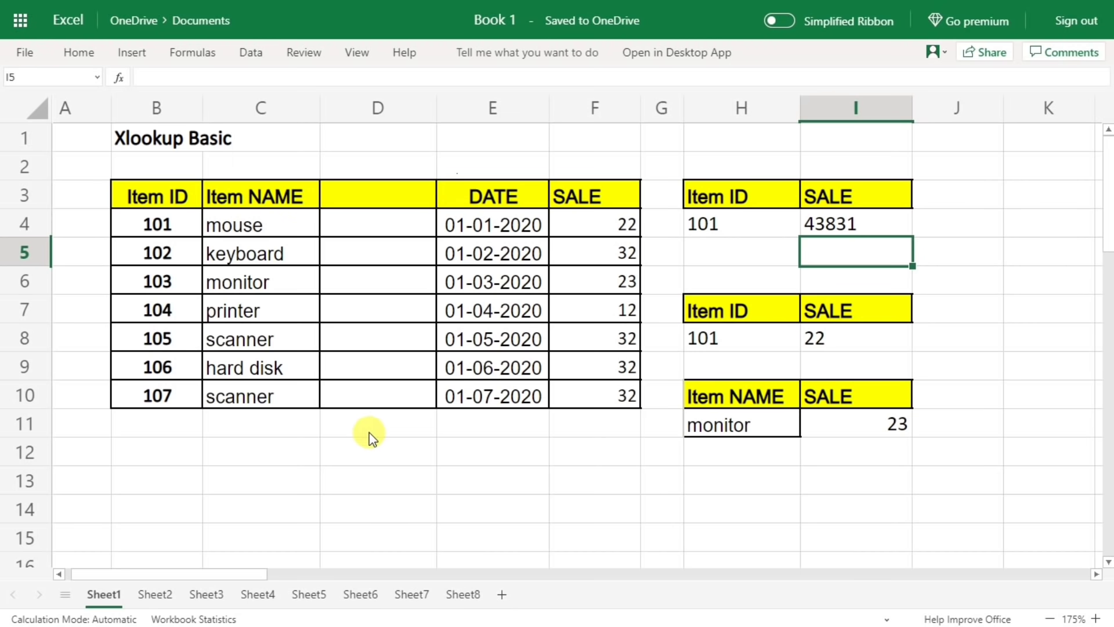
# On Sheet2, select the Item NAME result cell H4
pyautogui.click(146, 593)
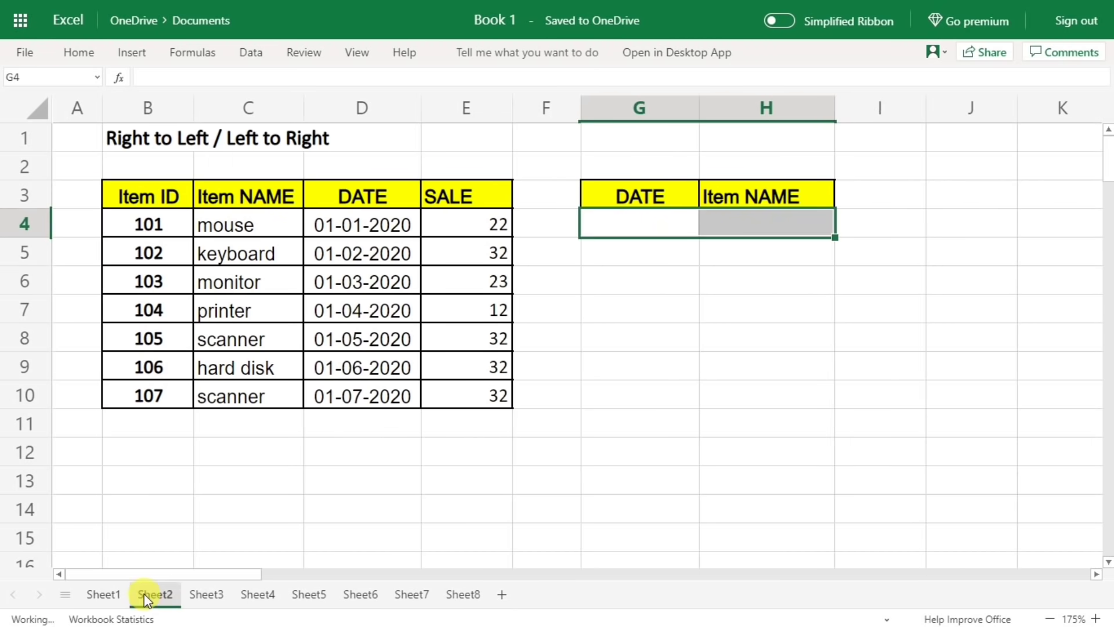
pyautogui.click(756, 229)
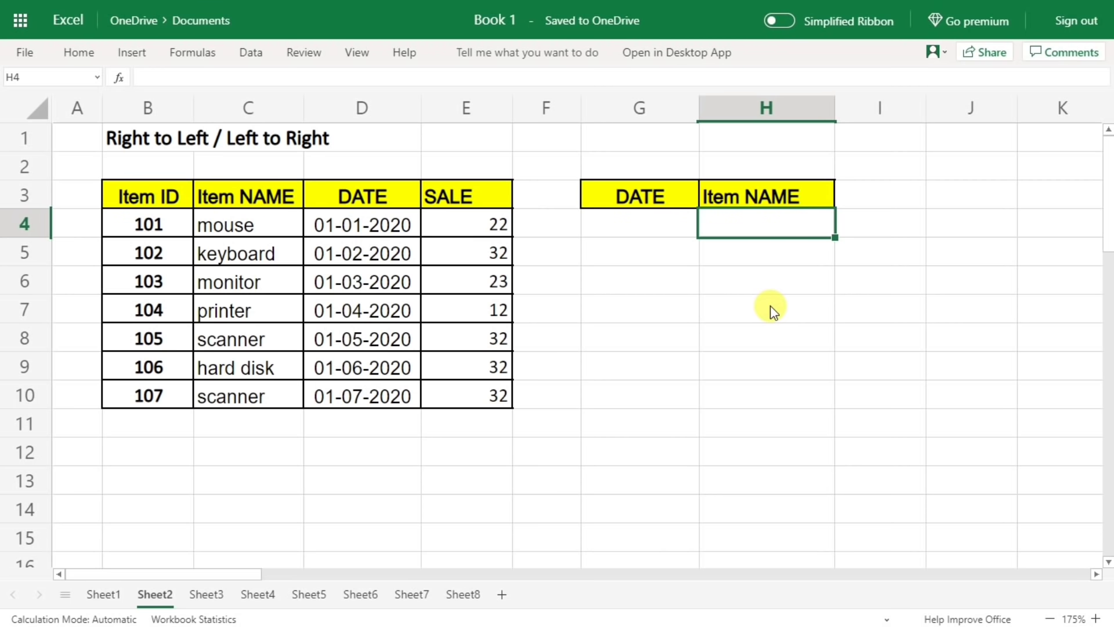
pyautogui.click(638, 219)
pyautogui.click(720, 235)
# Enter =xlookup(G4,D3:D10,C3:C10) in H4 to find item names by date
pyautogui.write('=xlookup(')
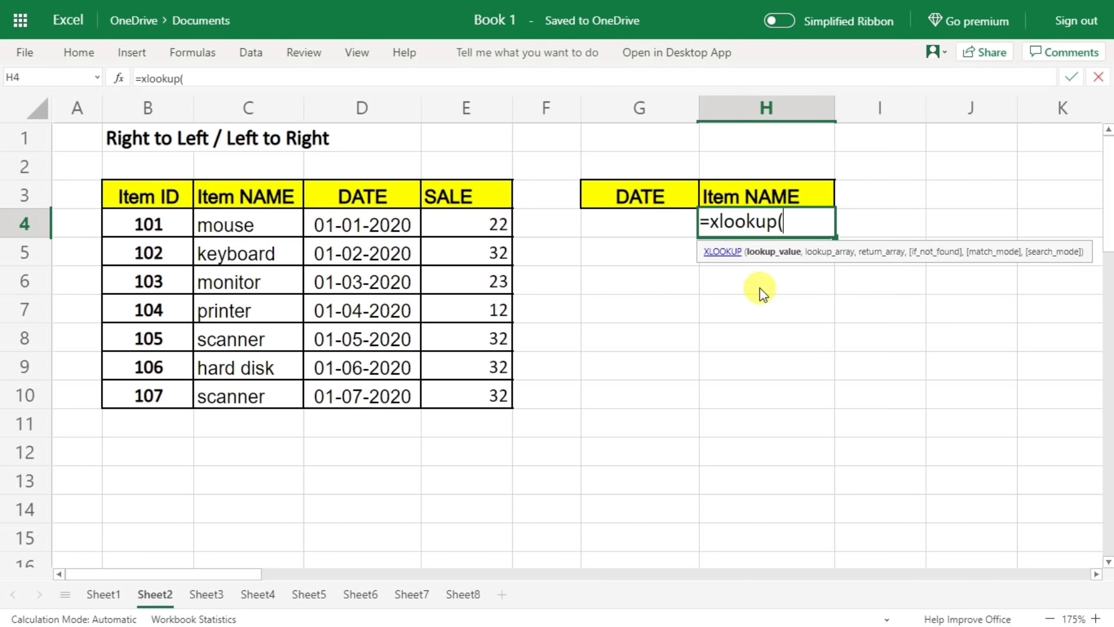
pyautogui.click(612, 214)
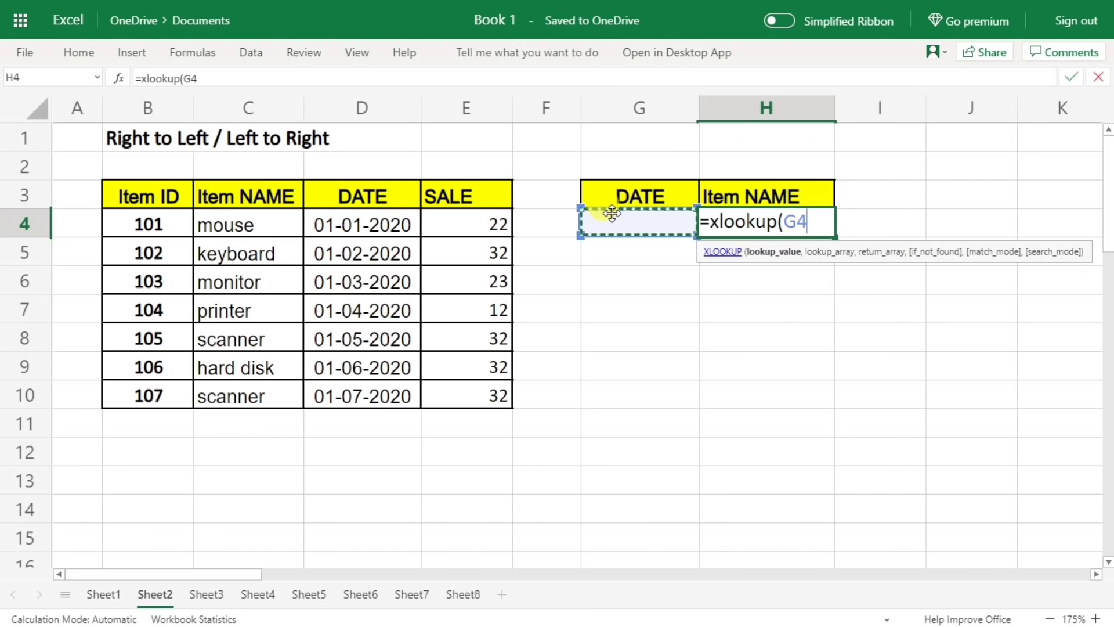
pyautogui.write(',')
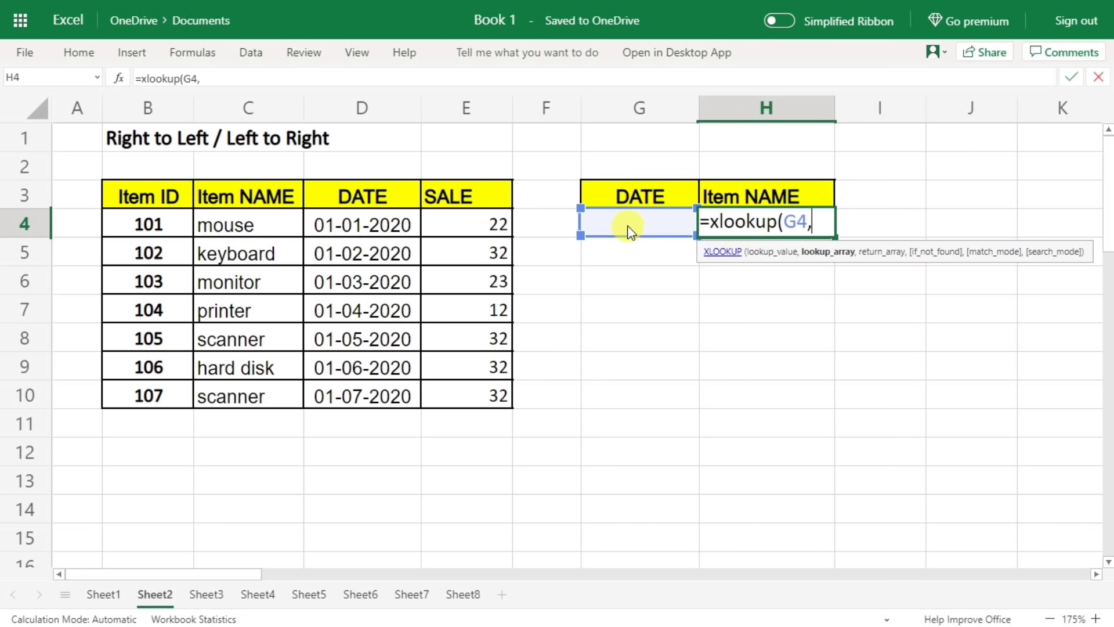
pyautogui.click(342, 210)
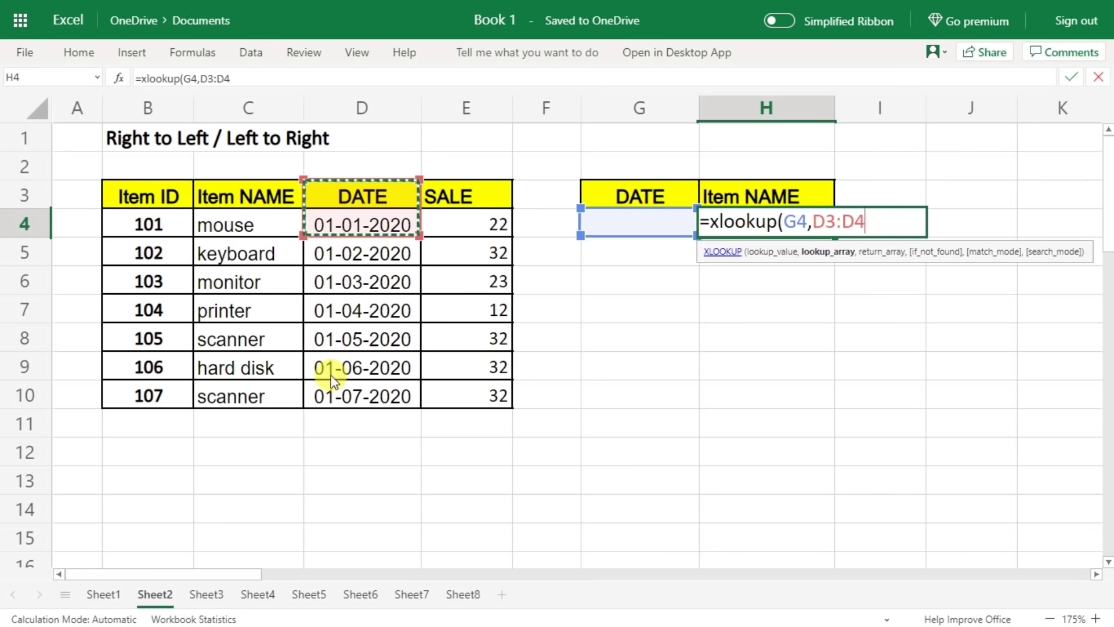
pyautogui.moveTo(342, 210); pyautogui.dragTo(325, 395)
pyautogui.write(',')
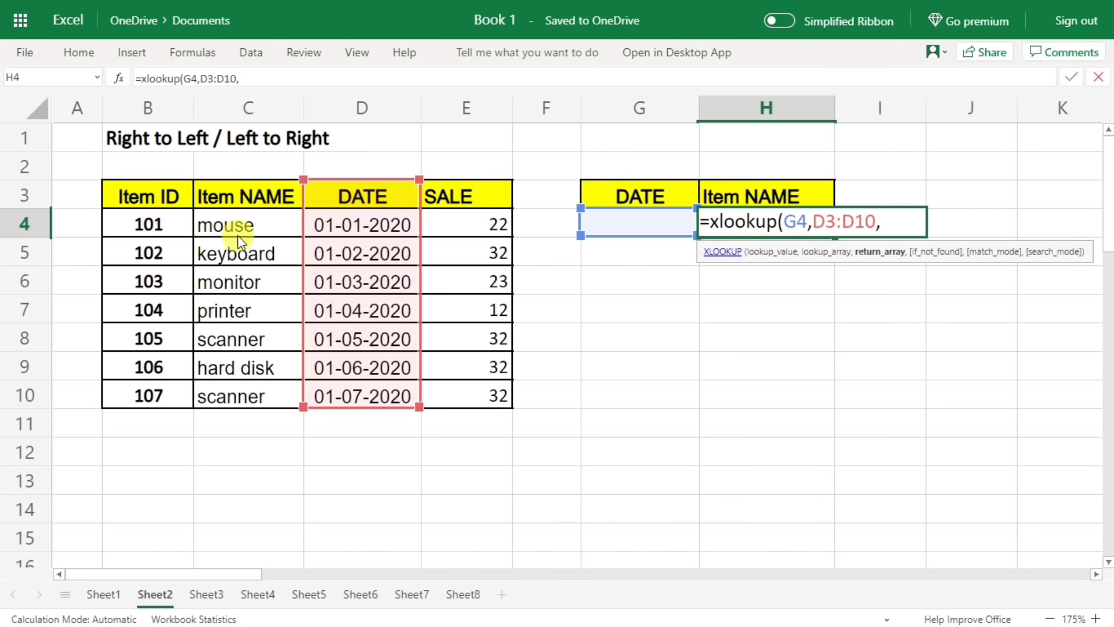
pyautogui.moveTo(220, 206); pyautogui.dragTo(228, 395)
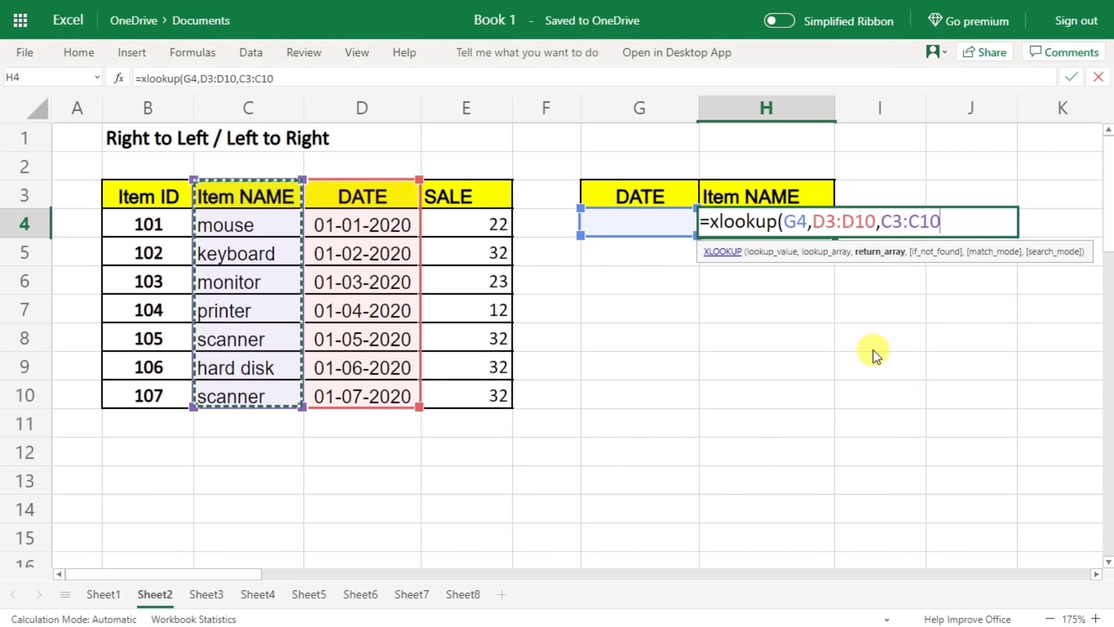
pyautogui.write(')')
pyautogui.press('Return')
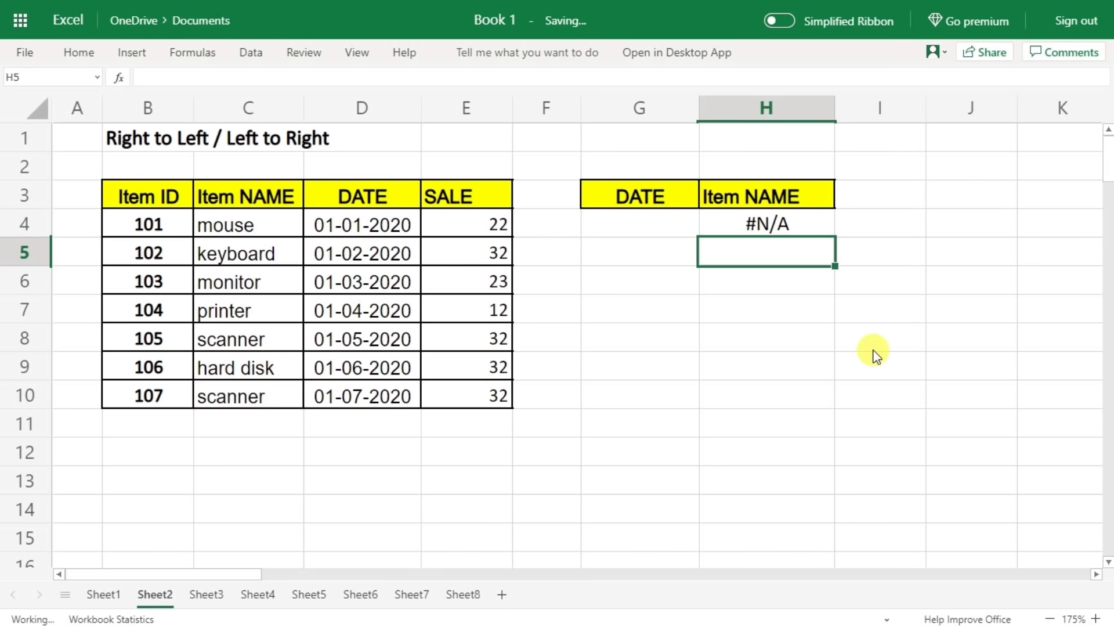
# Enter date 1/1/2020 in G4 so H4 returns the item name mouse
pyautogui.click(626, 225)
pyautogui.write('1/1/2020')
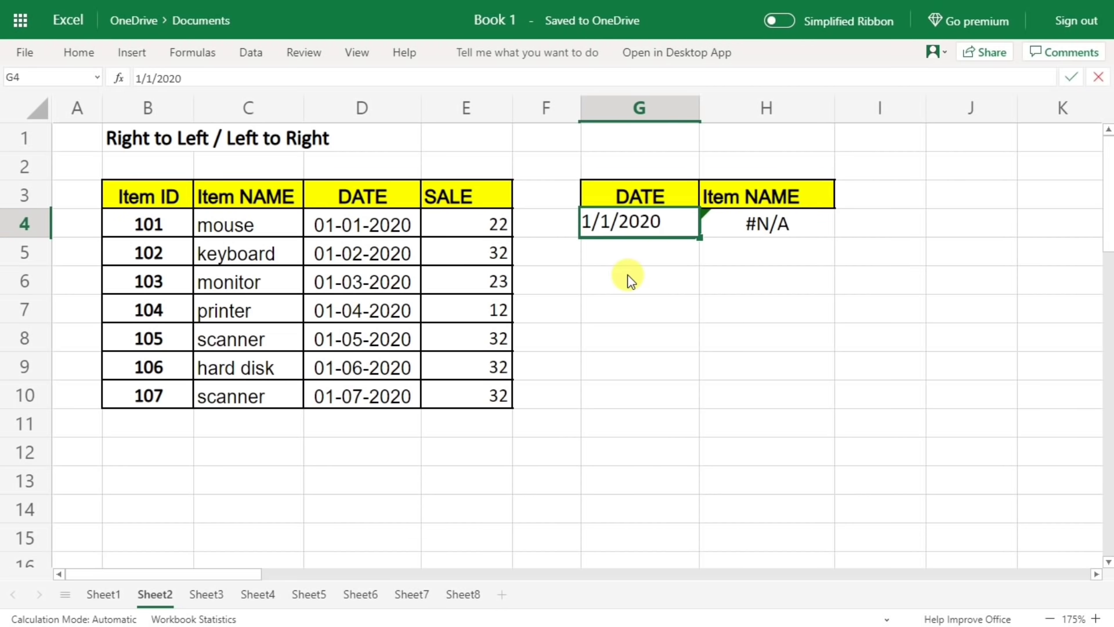
pyautogui.press('Return')
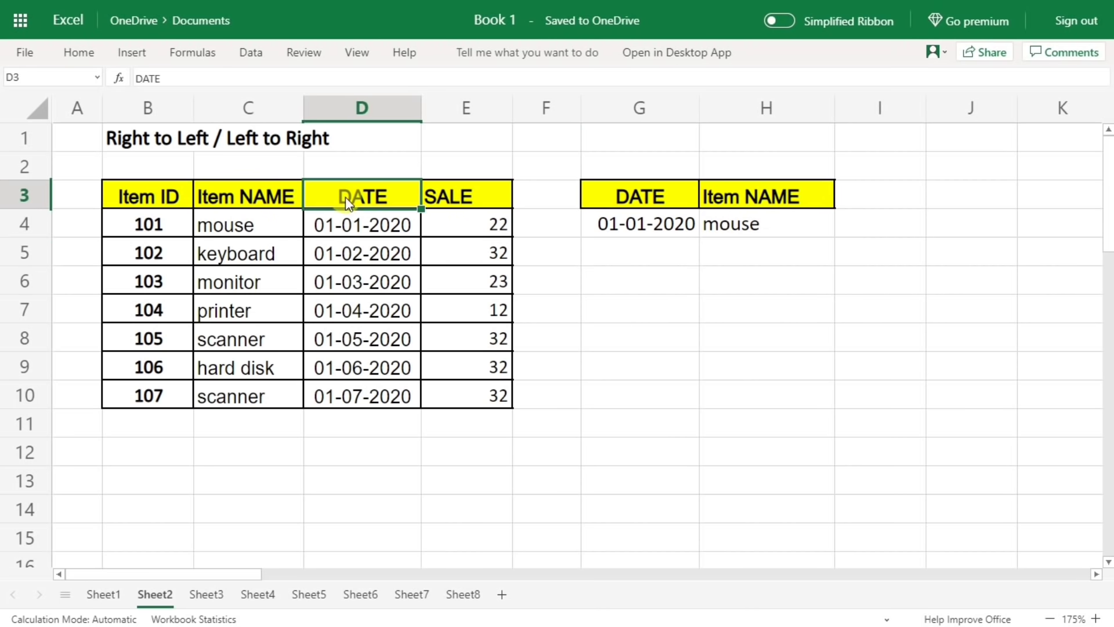
pyautogui.moveTo(345, 221); pyautogui.dragTo(347, 219)
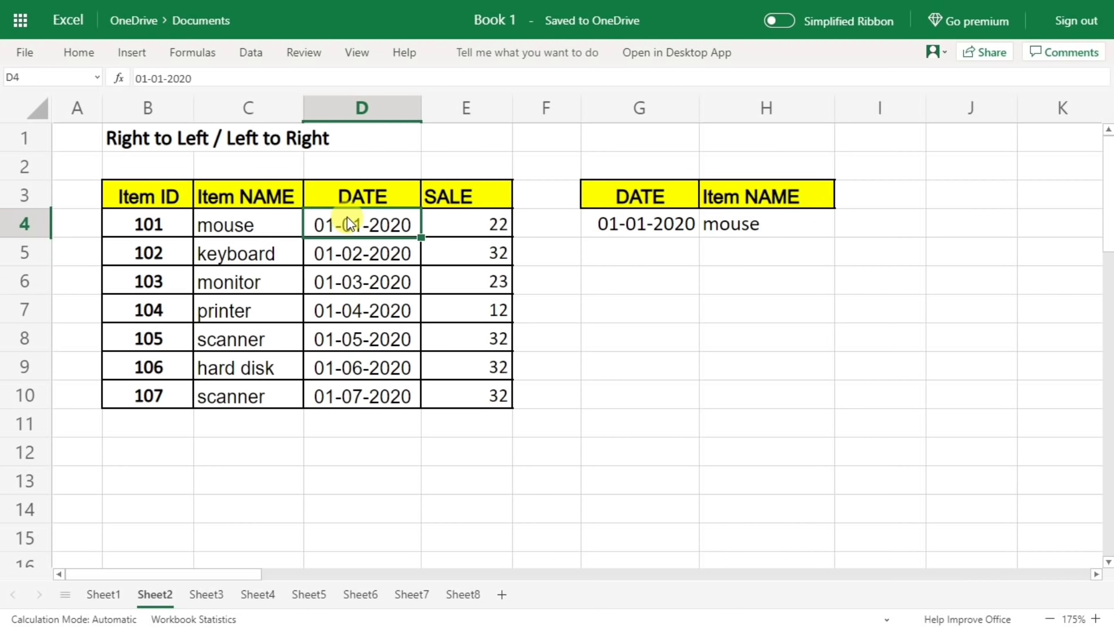
pyautogui.click(251, 231)
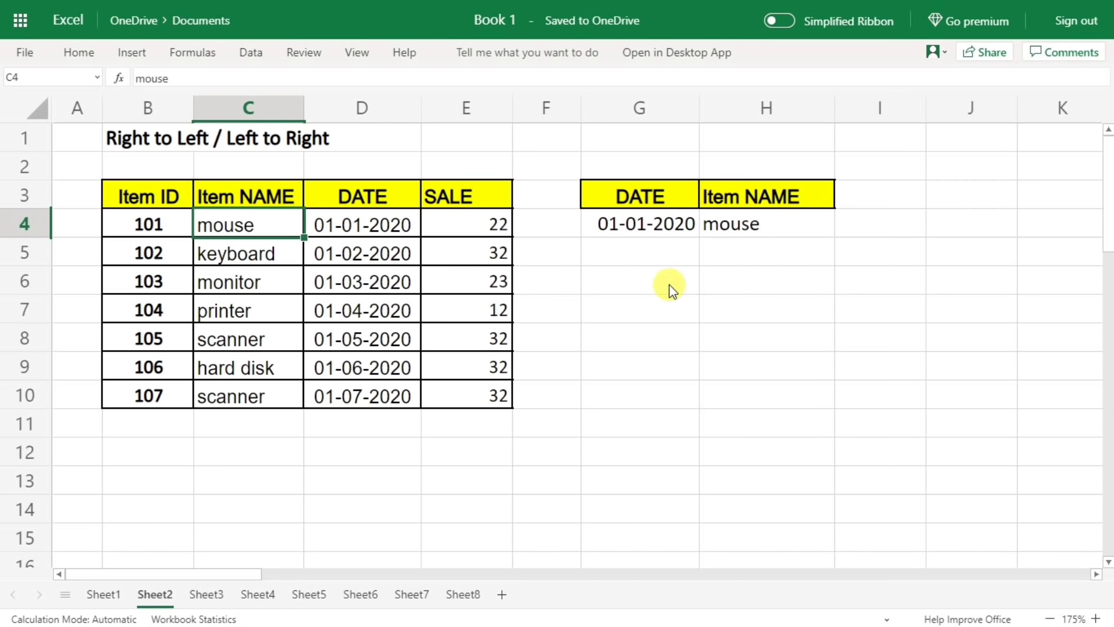
# On Sheet3, clear the old XLOOKUP results from H4:J4
pyautogui.click(206, 594)
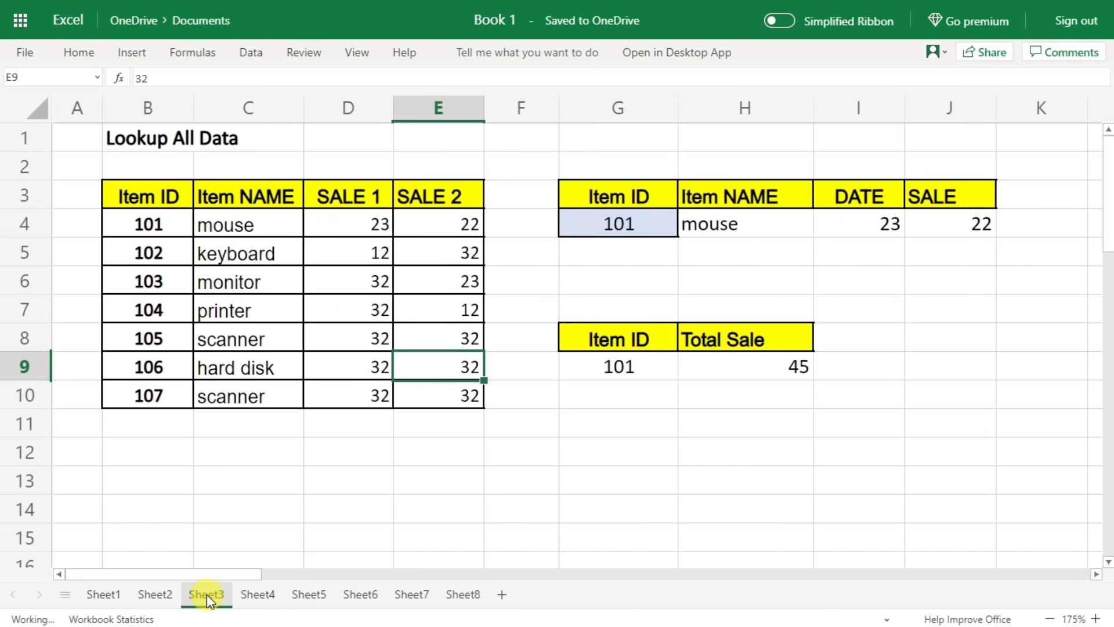
pyautogui.click(700, 234)
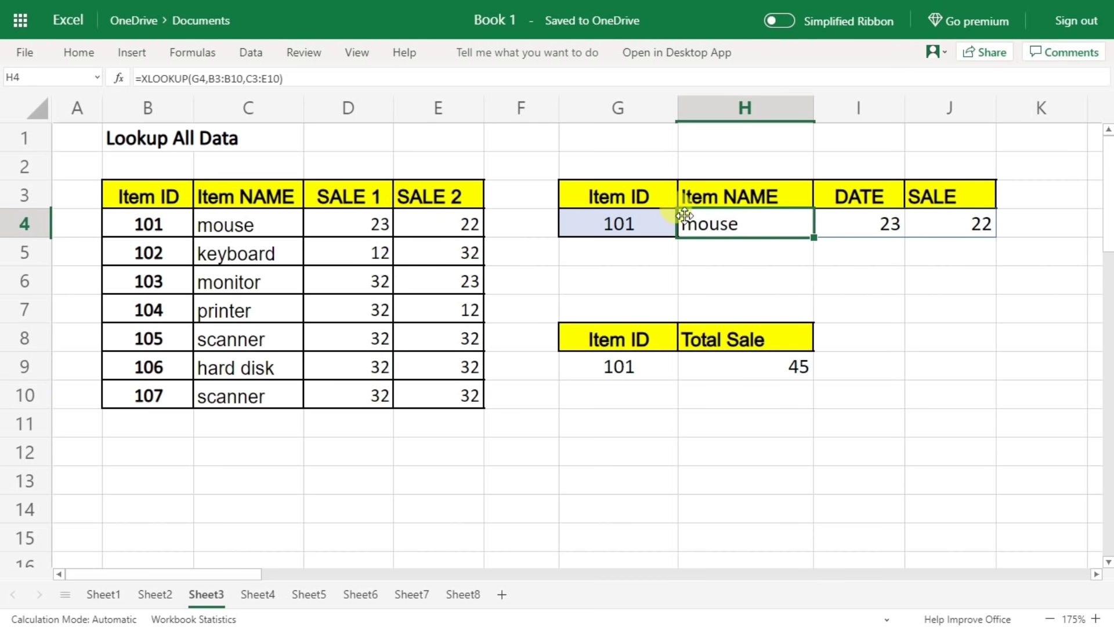
pyautogui.moveTo(751, 224); pyautogui.dragTo(960, 224)
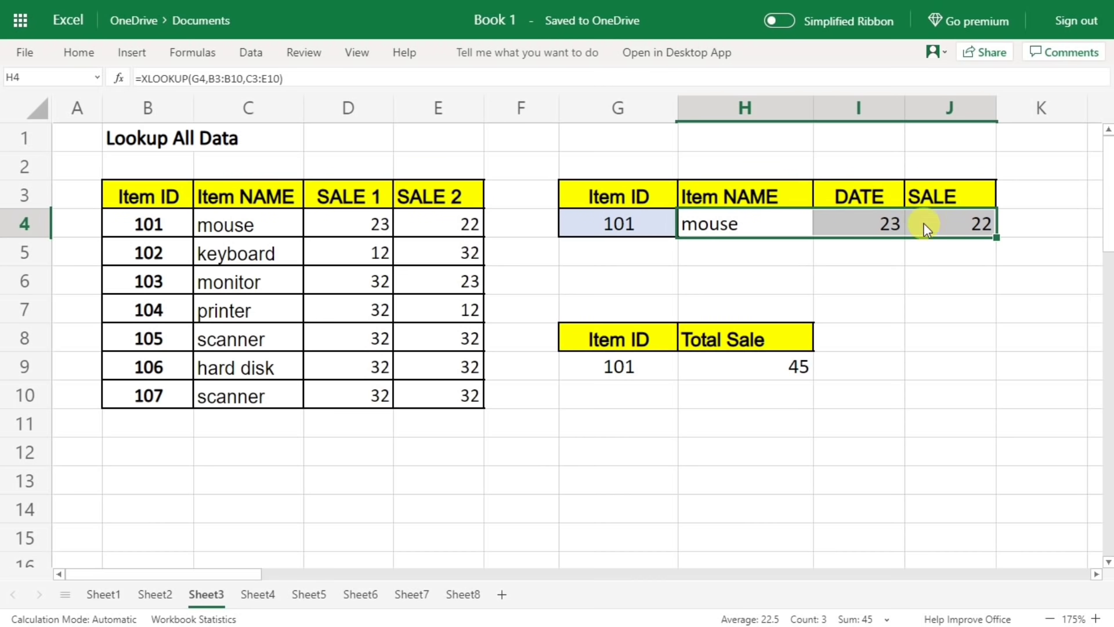
pyautogui.press('Delete')
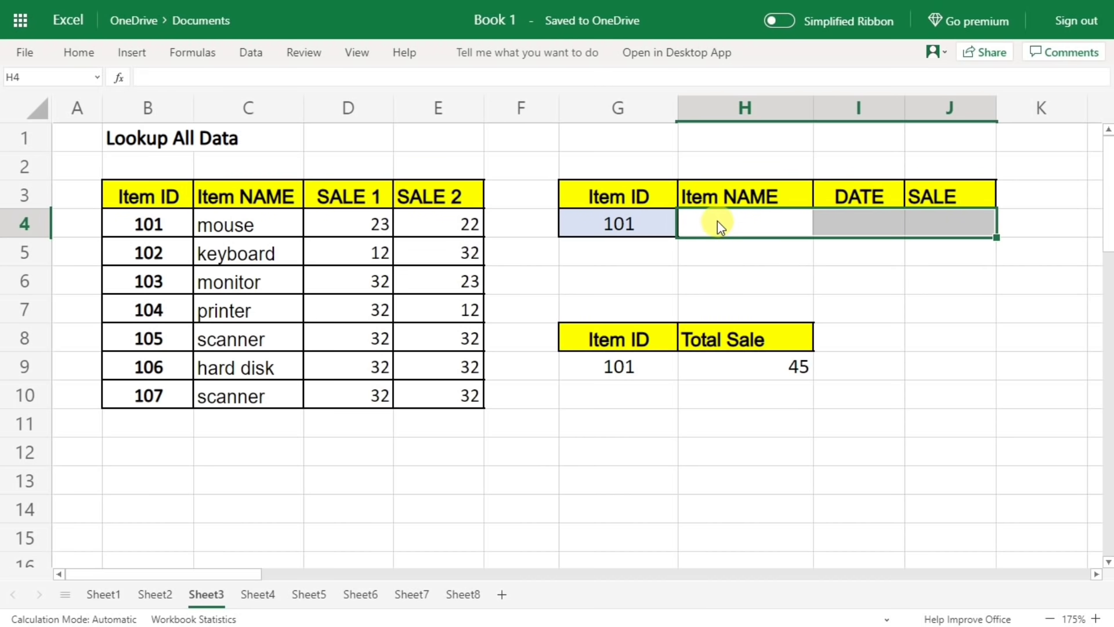
pyautogui.click(721, 223)
pyautogui.click(859, 227)
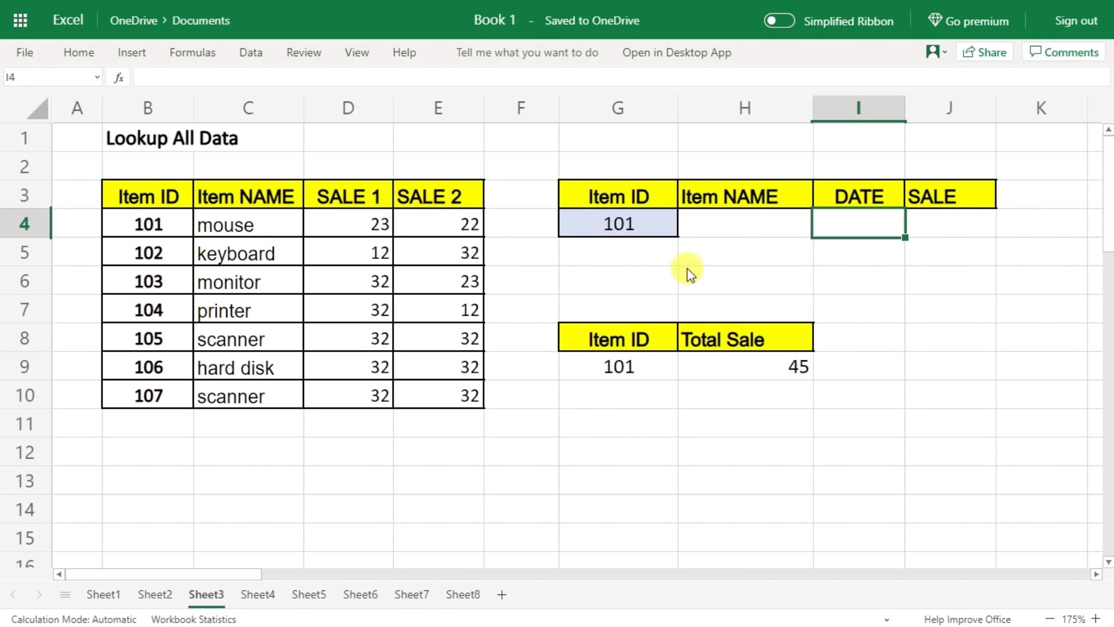
pyautogui.click(708, 228)
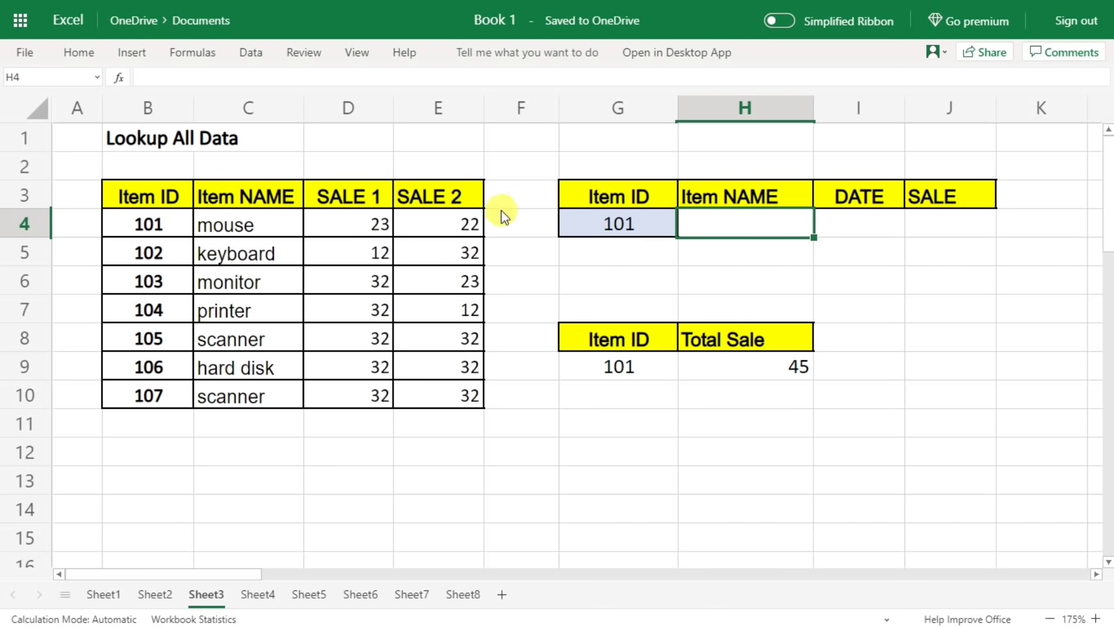
# Copy the SALE 1 and SALE 2 headers from D3:E3 over DATE and SALE in I3:J3
pyautogui.moveTo(342, 197); pyautogui.dragTo(424, 197)
pyautogui.hotkey('ctrl', 'c')
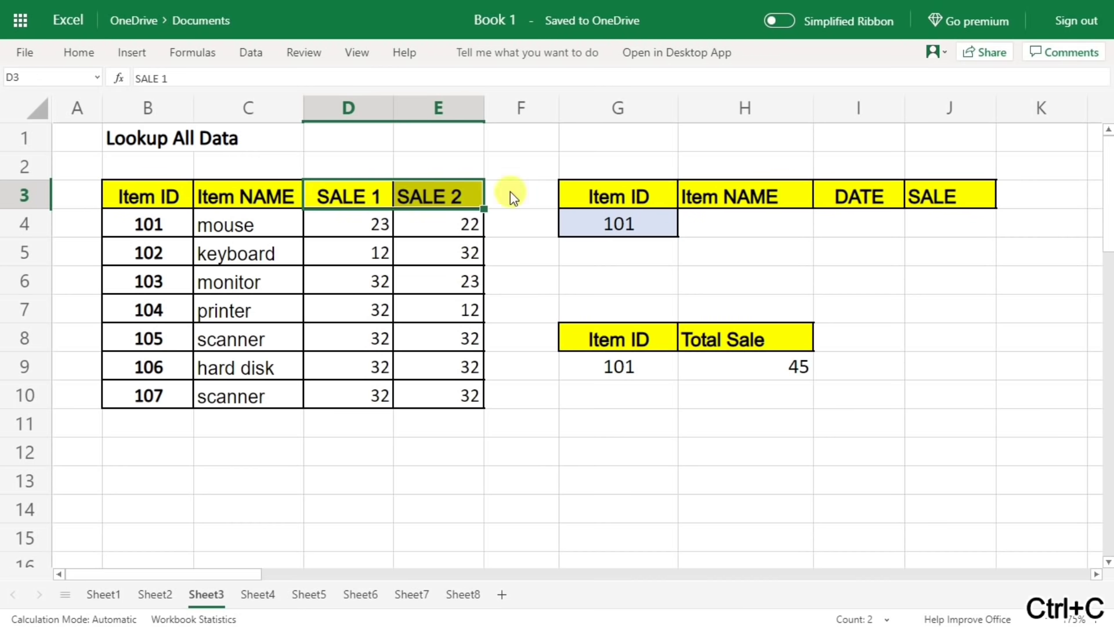
pyautogui.click(844, 197)
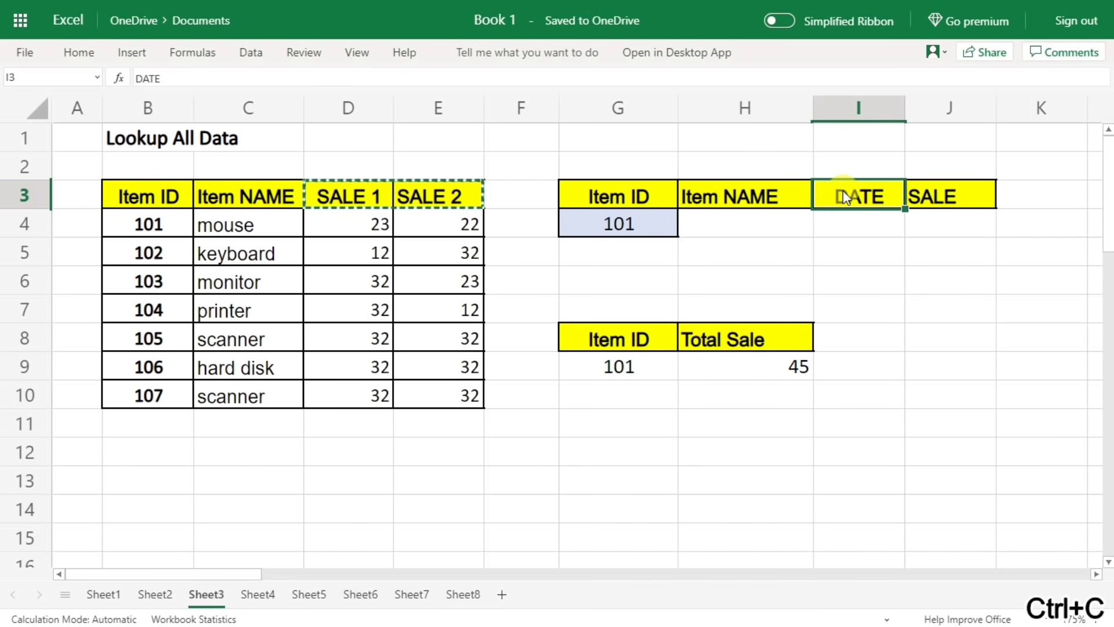
pyautogui.hotkey('ctrl', 'v')
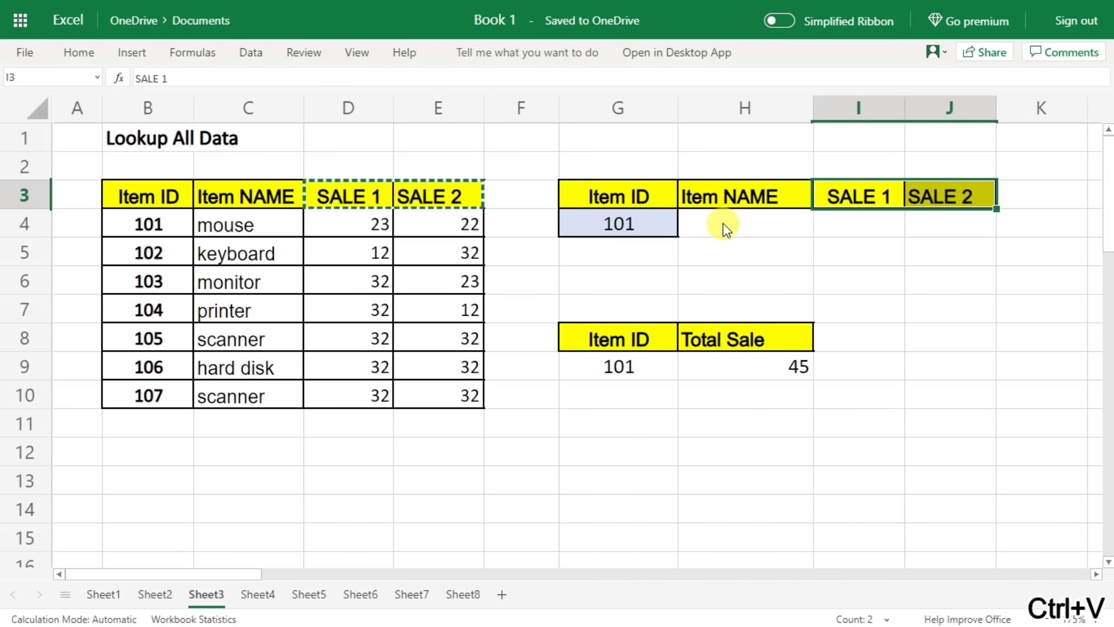
pyautogui.click(722, 224)
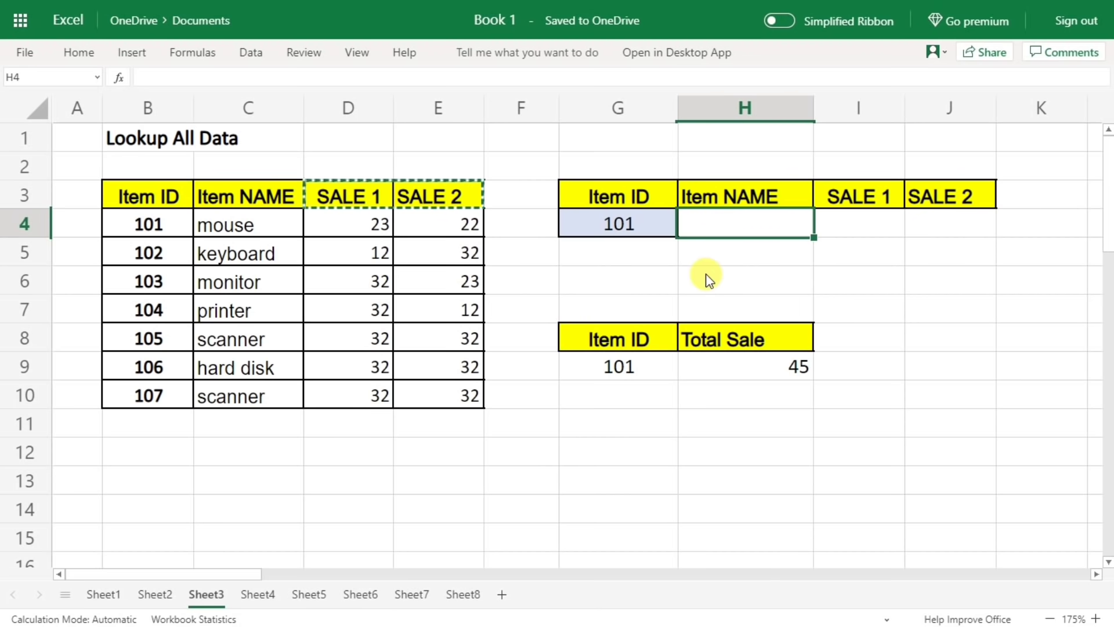
pyautogui.press('Escape')
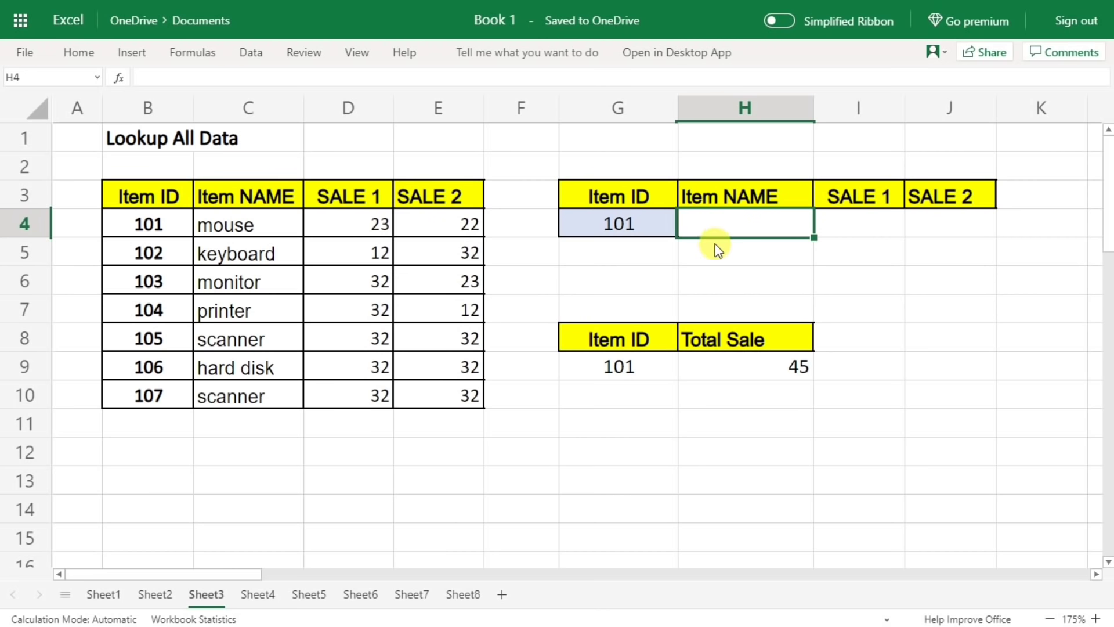
# Enter =XLOOKUP(G4,B3:B10,C3:E10) in H4 to return name and both sales for Item ID 101
pyautogui.write('=xlookup(')
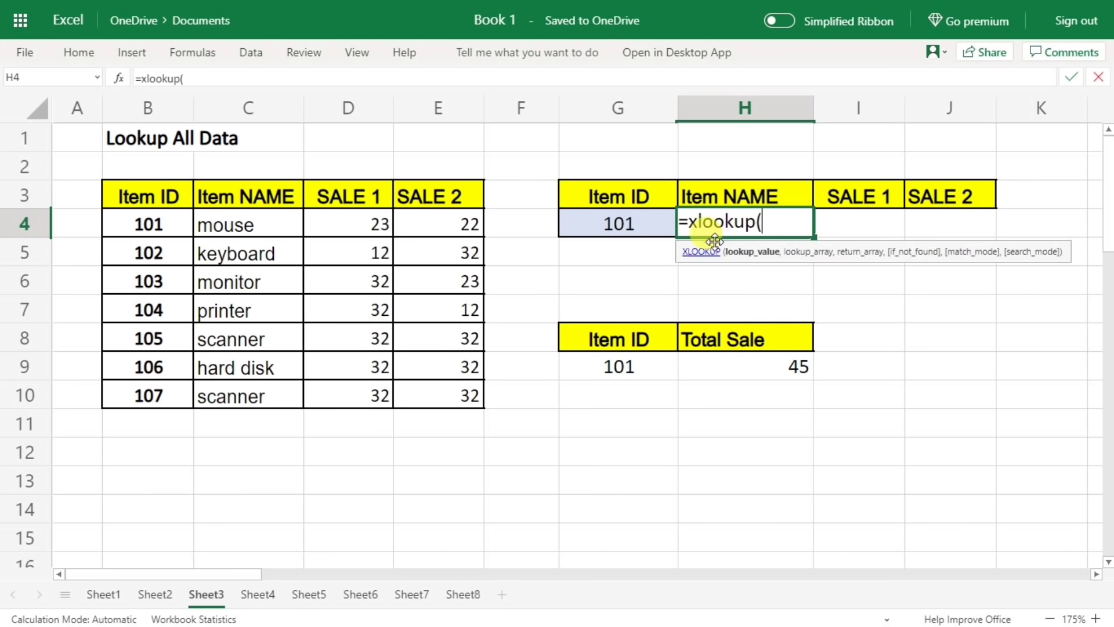
pyautogui.click(624, 220)
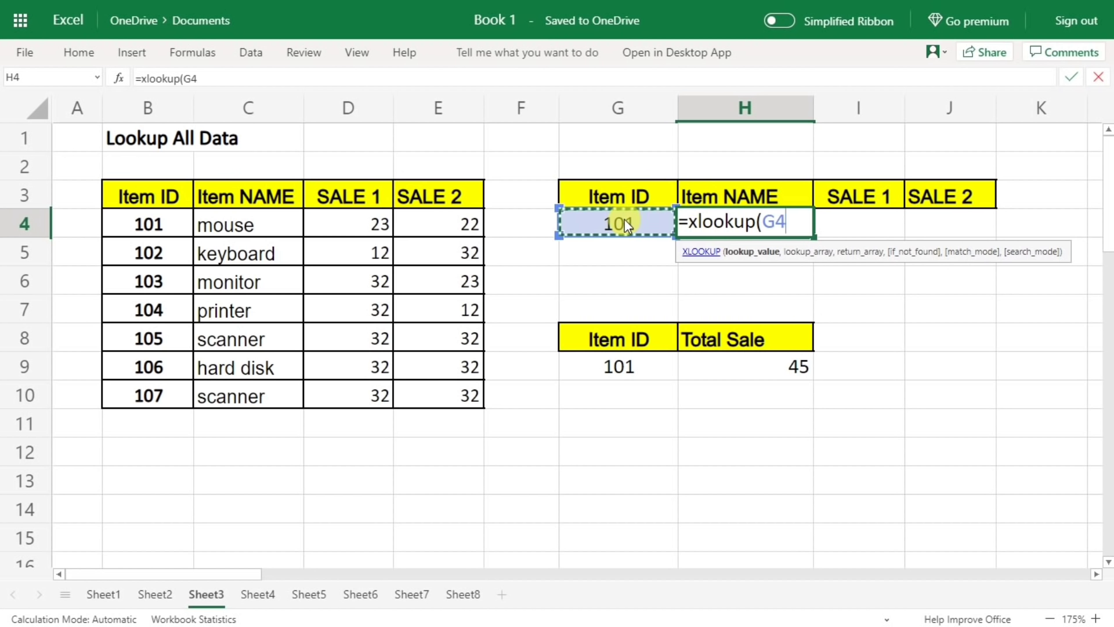
pyautogui.write(',')
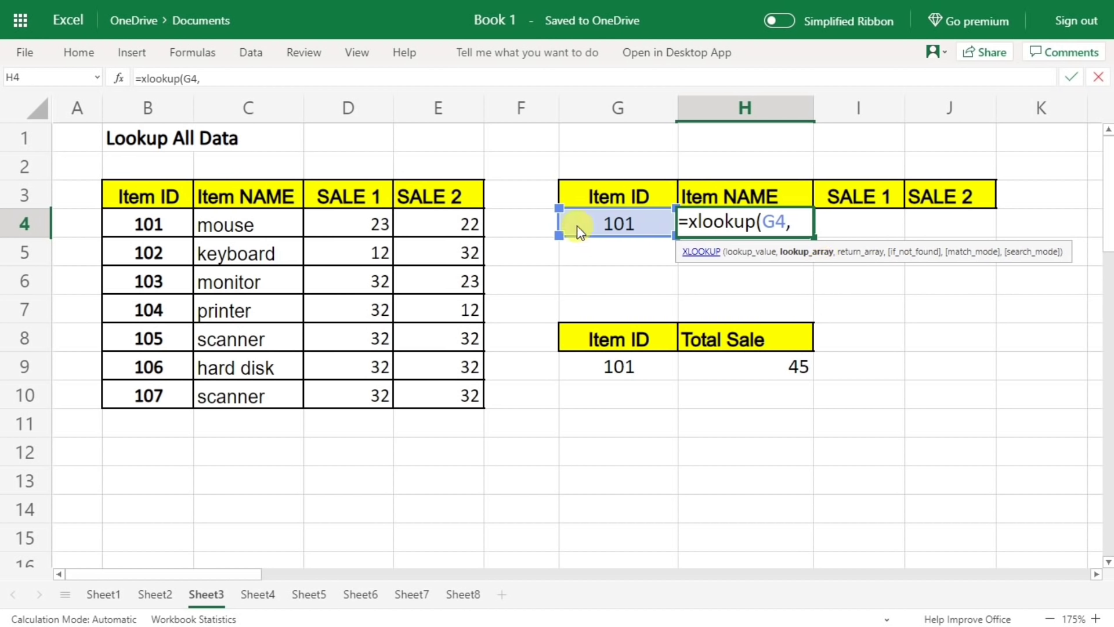
pyautogui.moveTo(148, 196); pyautogui.dragTo(131, 391)
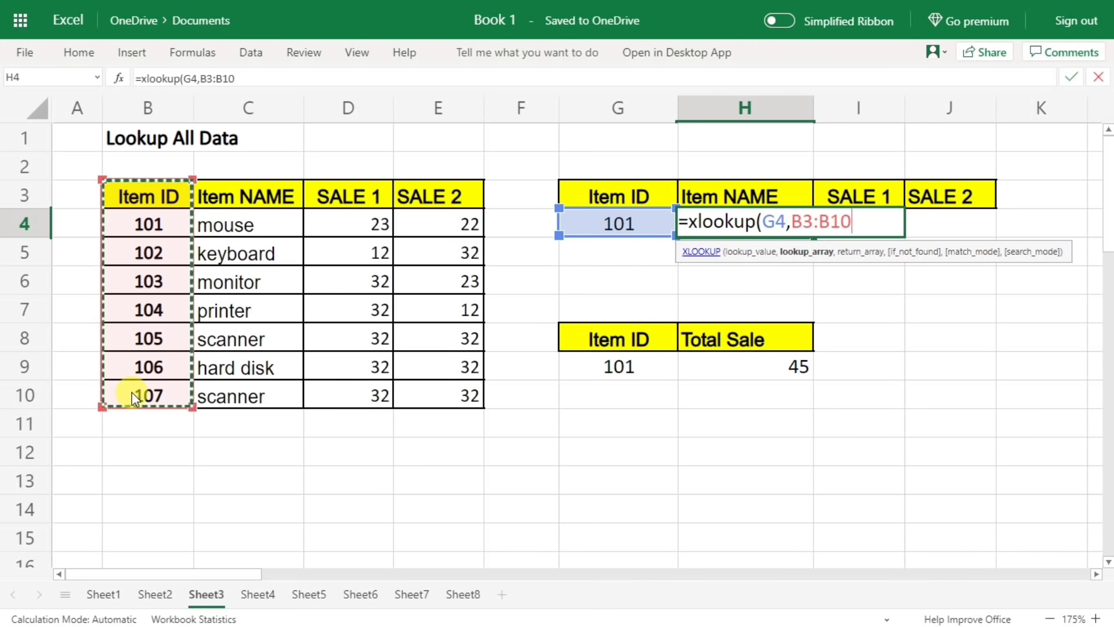
pyautogui.write(',')
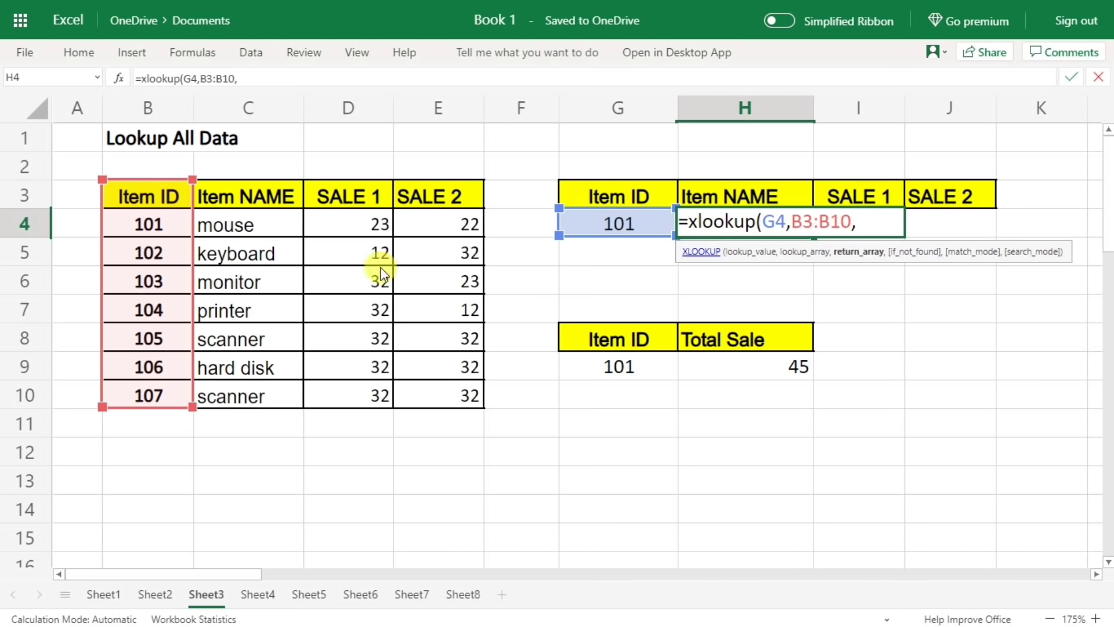
pyautogui.moveTo(225, 197)
pyautogui.mouseDown()
pyautogui.moveTo(425, 352)
pyautogui.moveTo(444, 389)
pyautogui.mouseUp()
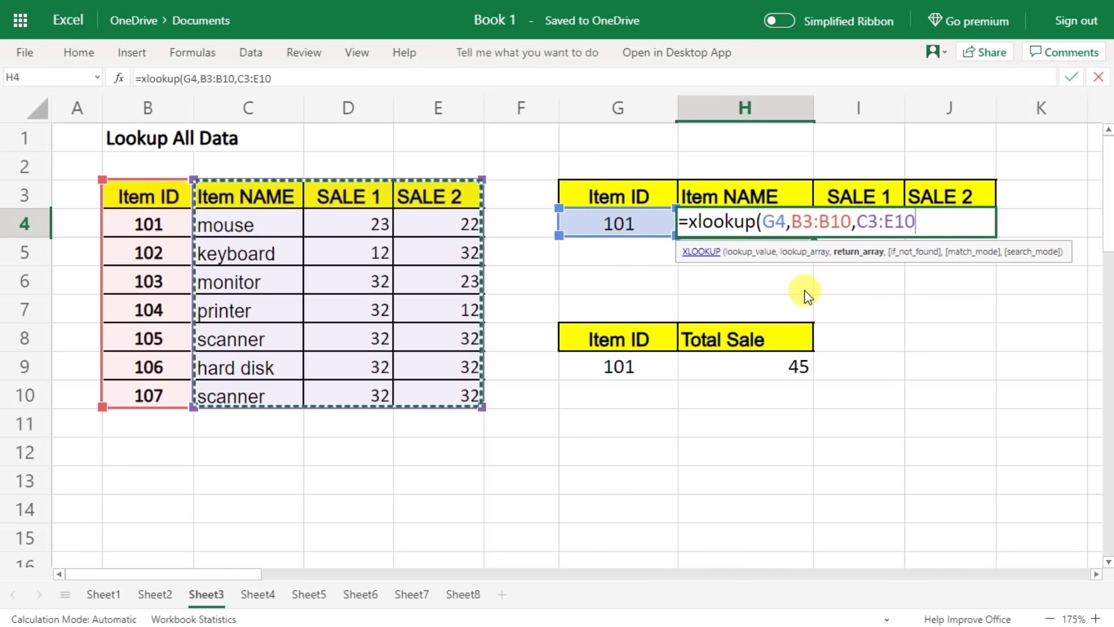
pyautogui.write(')')
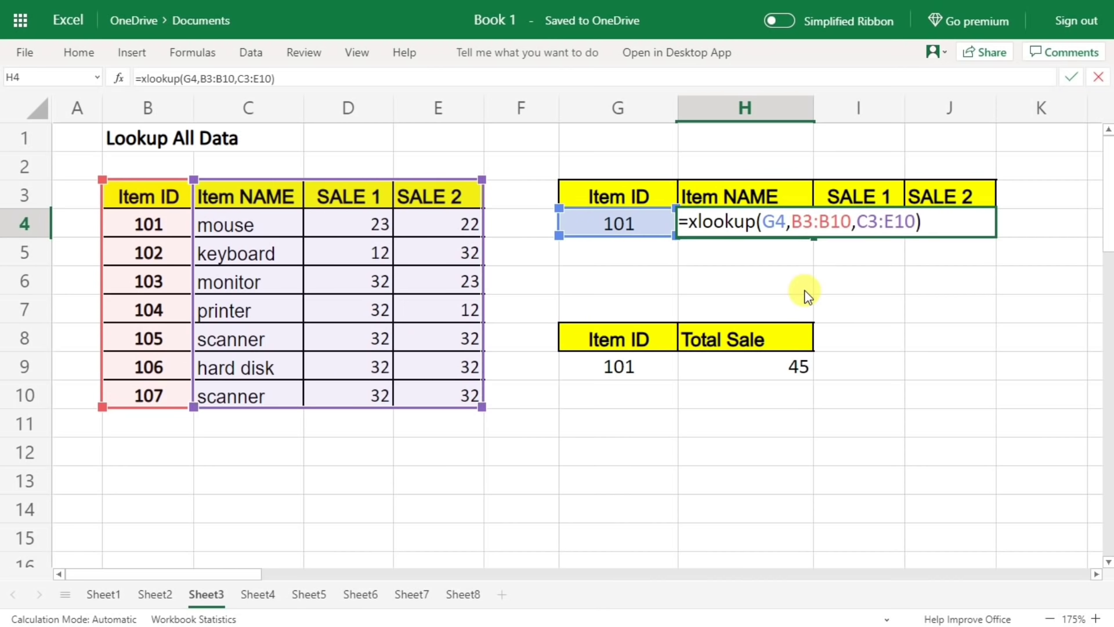
pyautogui.press('Return')
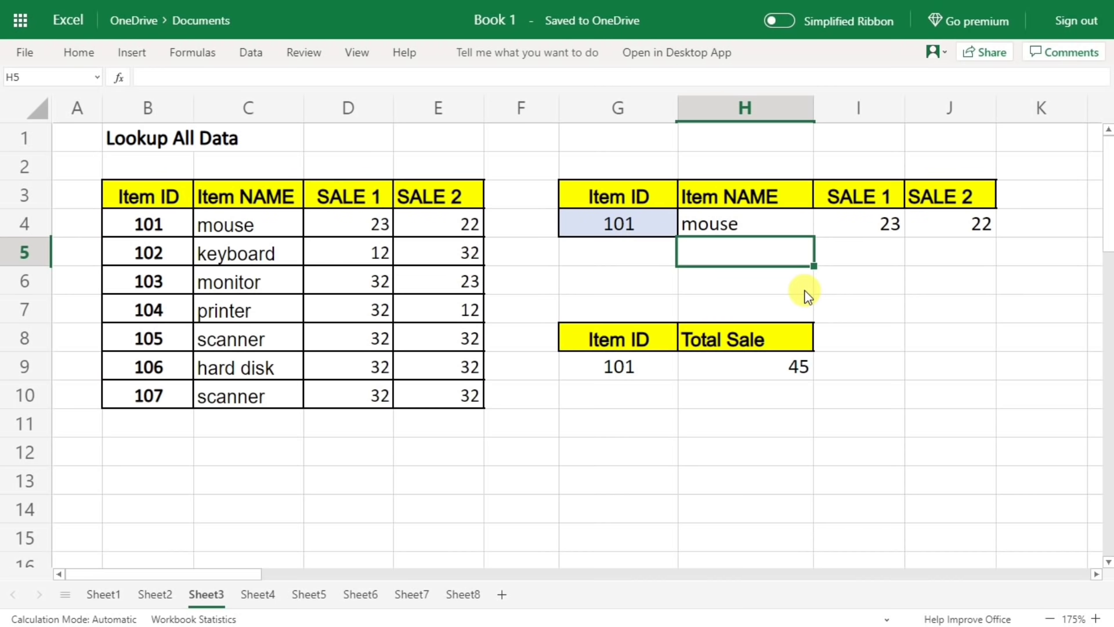
# Change the Item ID in G4 to 104 and compare the result with its table row
pyautogui.click(641, 223)
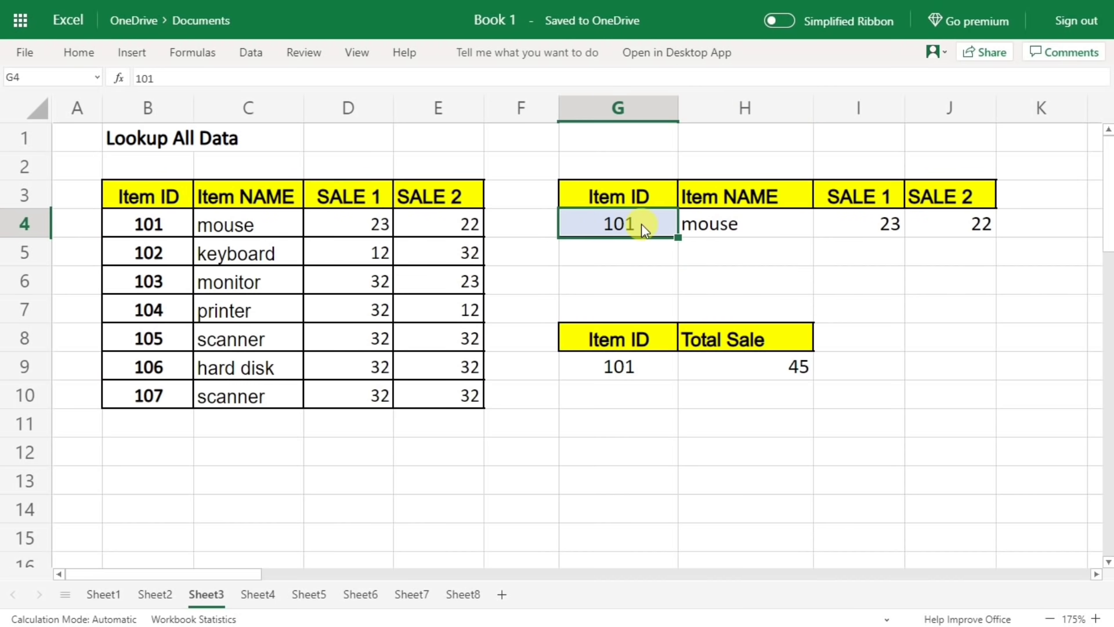
pyautogui.write('104')
pyautogui.press('Return')
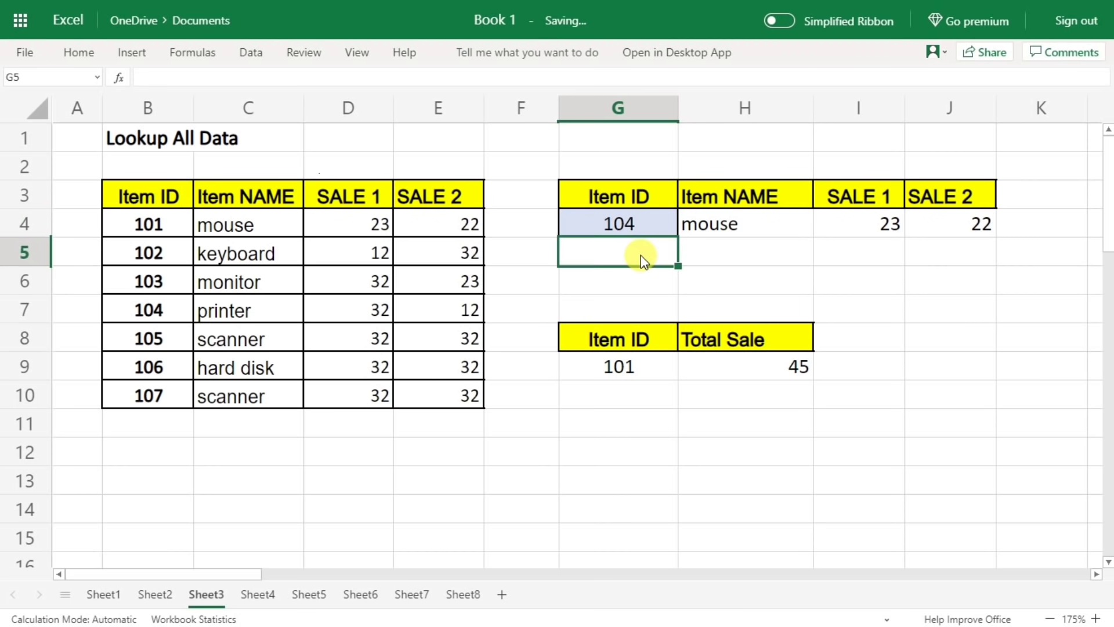
pyautogui.moveTo(174, 310); pyautogui.dragTo(261, 310)
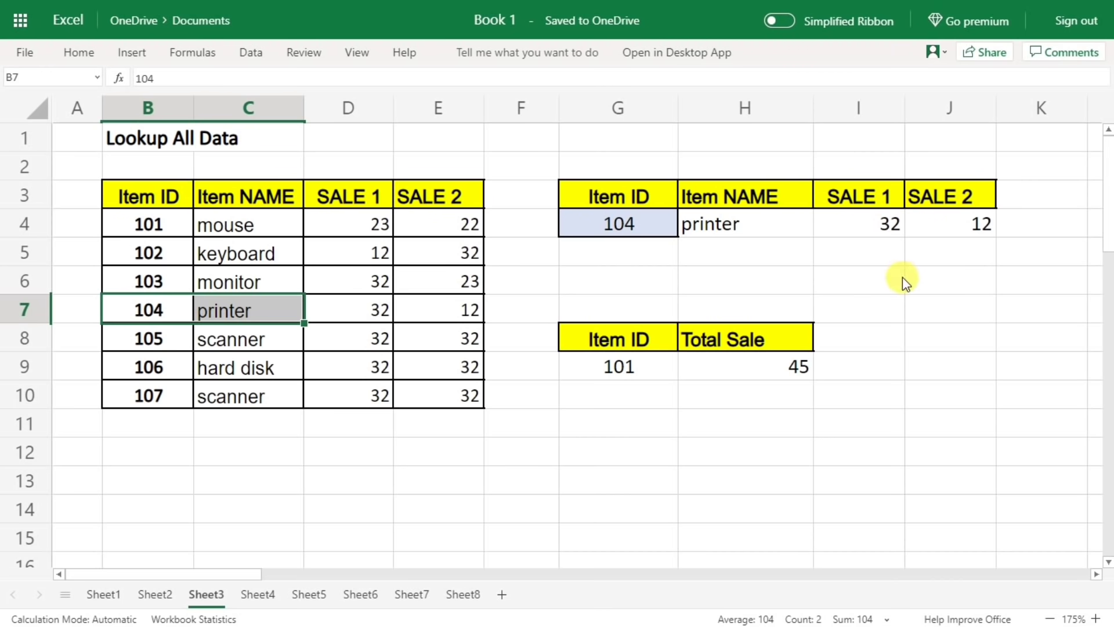
# Enter the nonexistent Item ID 111 in G4 to trigger #N/A
pyautogui.click(632, 228)
pyautogui.write('111')
pyautogui.press('Return')
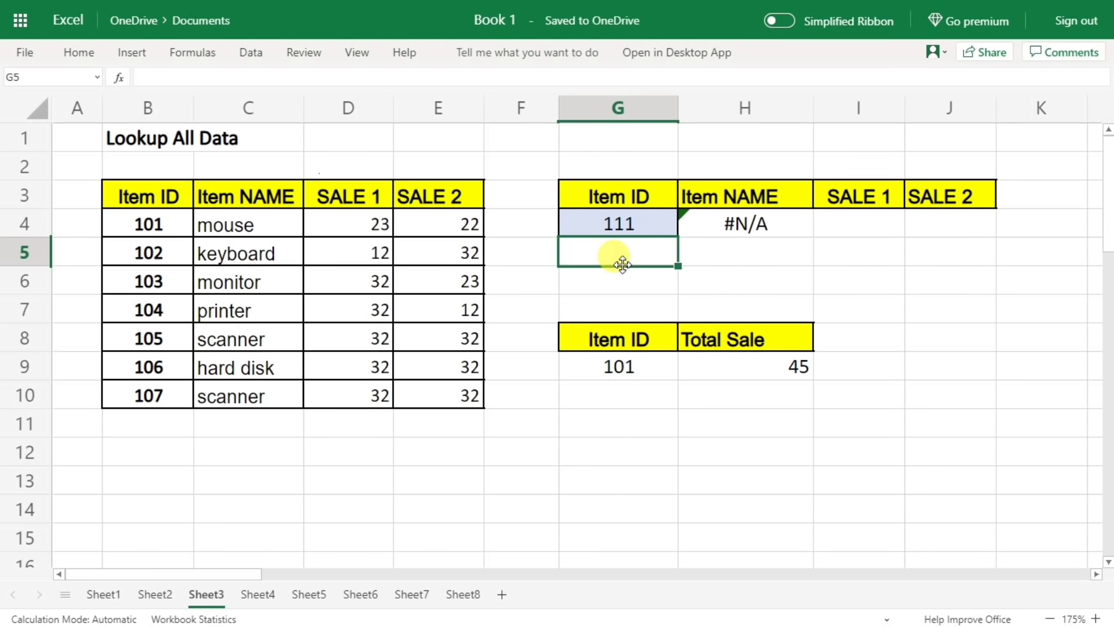
# Add a 'No Found' if_not_found argument to the XLOOKUP formula in H4
pyautogui.click(734, 223)
pyautogui.doubleClick(736, 226)
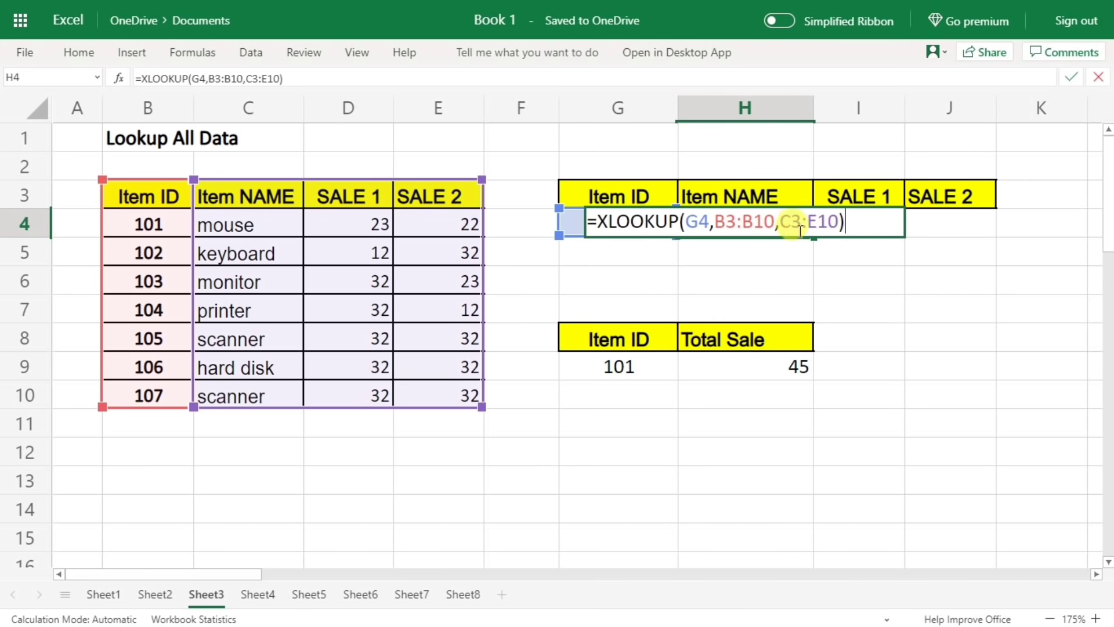
pyautogui.press('BackSpace')
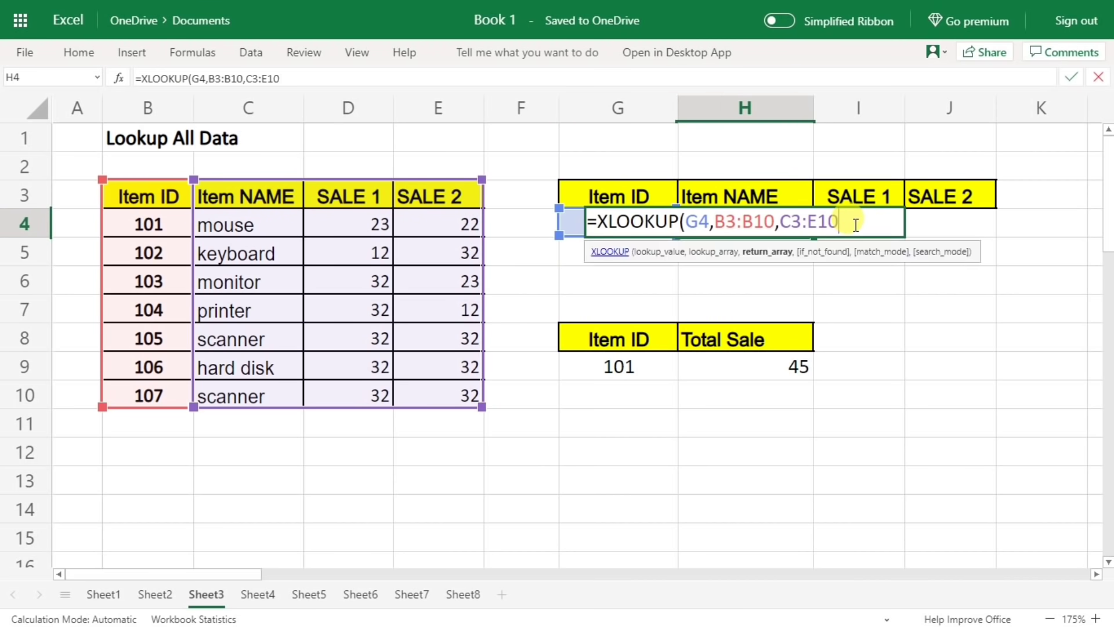
pyautogui.write(',')
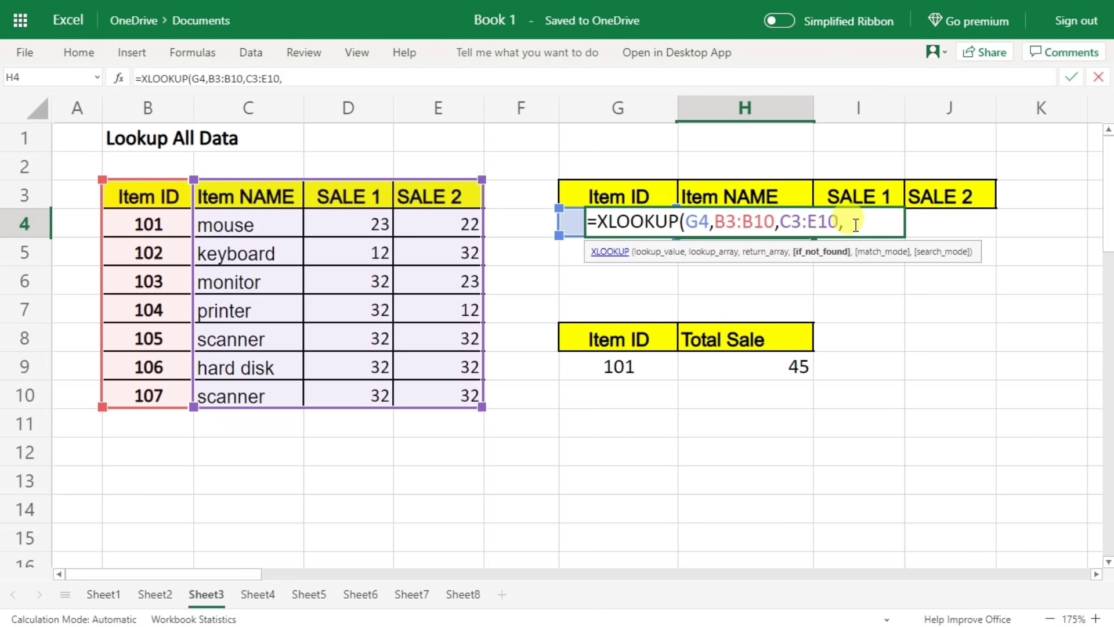
pyautogui.write('No')
pyautogui.write('t Found')
pyautogui.write(')')
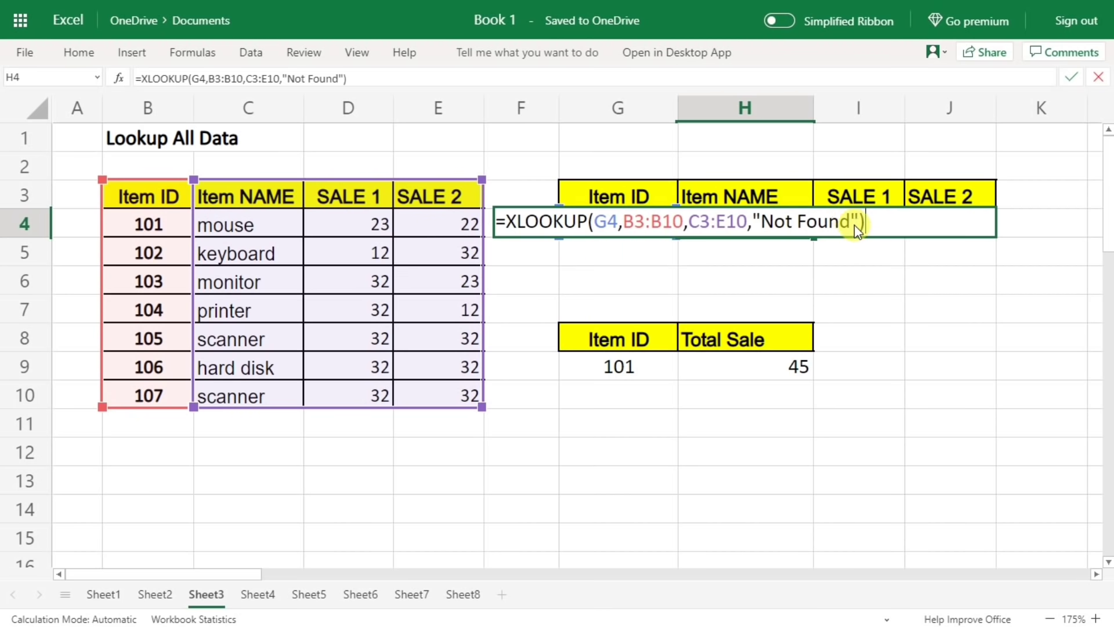
pyautogui.press('Return')
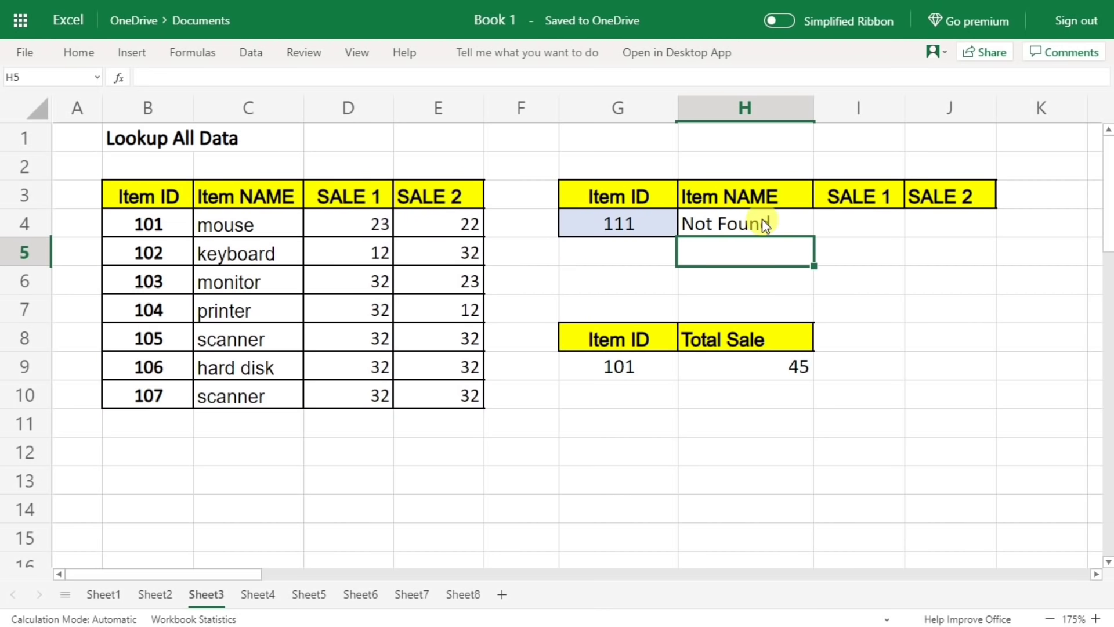
# Set the Item ID in G4 back to 101
pyautogui.click(603, 220)
pyautogui.write('101')
pyautogui.press('Return')
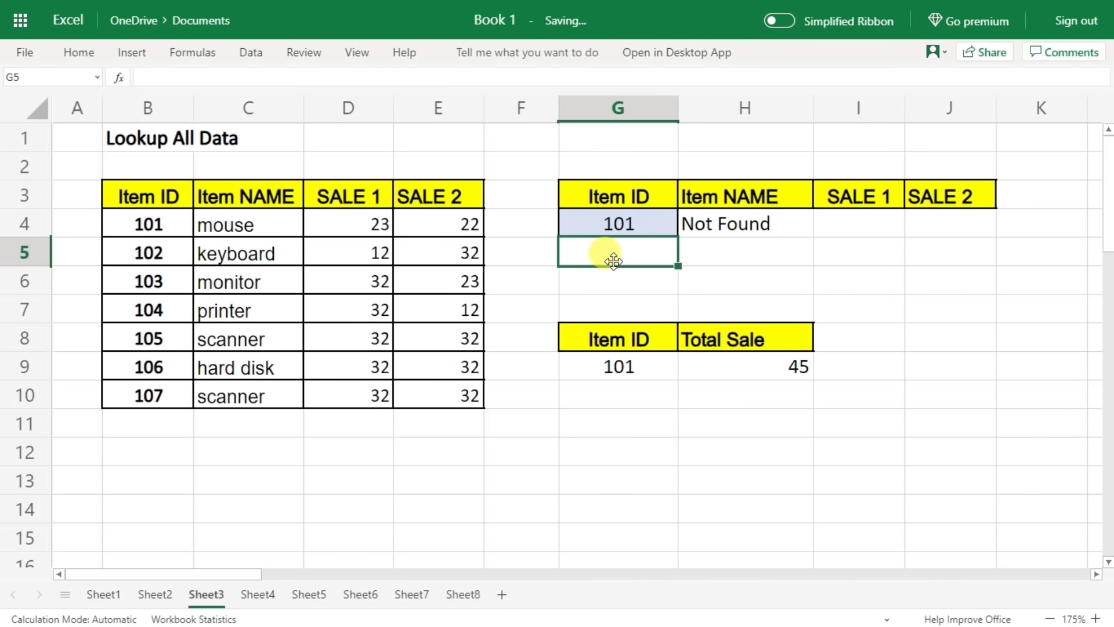
pyautogui.click(610, 224)
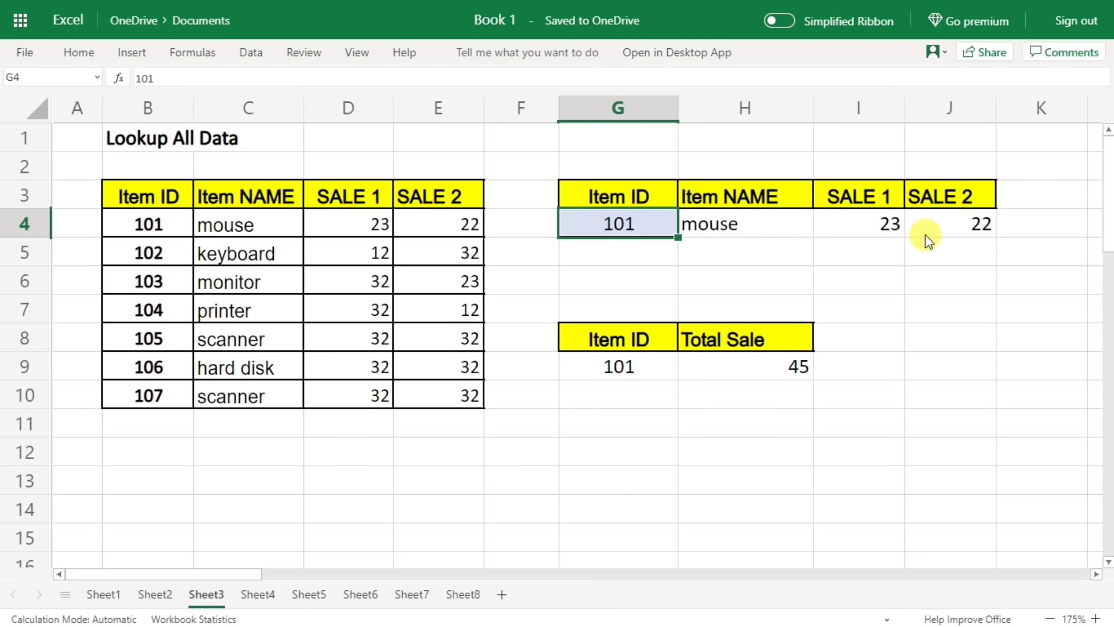
# Review the spilled XLOOKUP results in H4:J4 for Item ID 101 and their headers
pyautogui.click(940, 226)
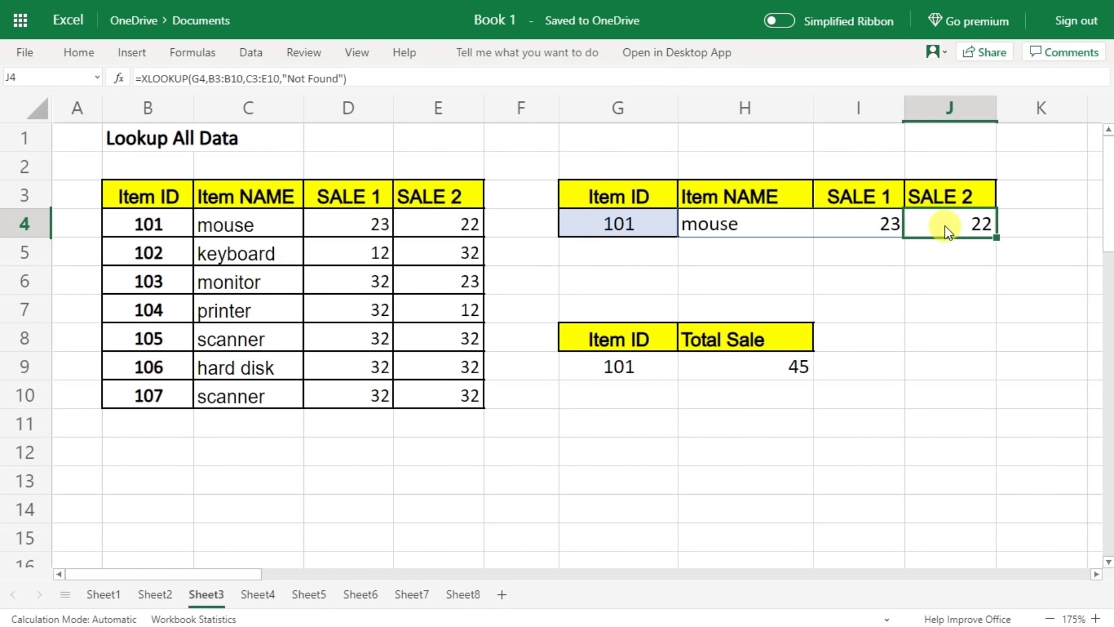
pyautogui.click(870, 229)
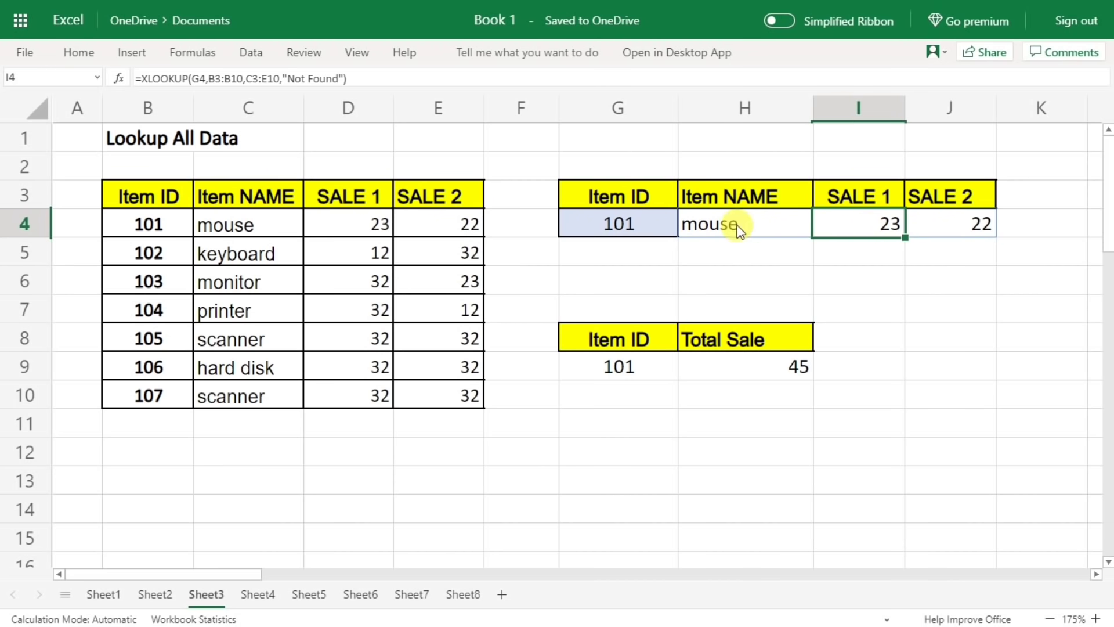
pyautogui.click(770, 231)
pyautogui.moveTo(770, 231); pyautogui.dragTo(847, 228)
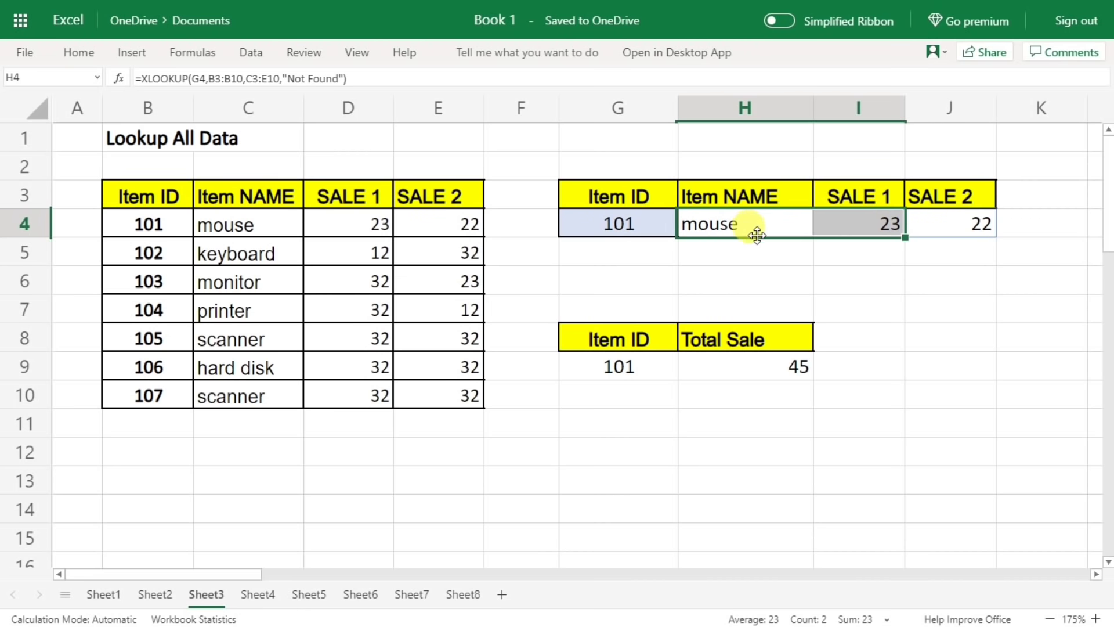
pyautogui.click(852, 230)
pyautogui.click(928, 221)
pyautogui.click(891, 220)
pyautogui.click(909, 221)
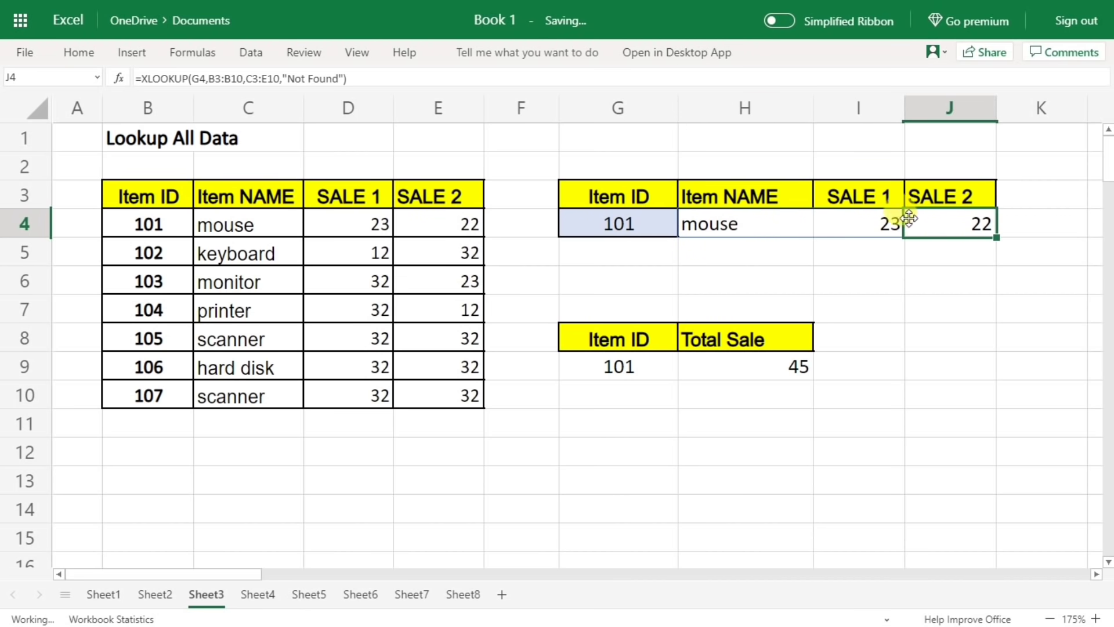
pyautogui.click(755, 224)
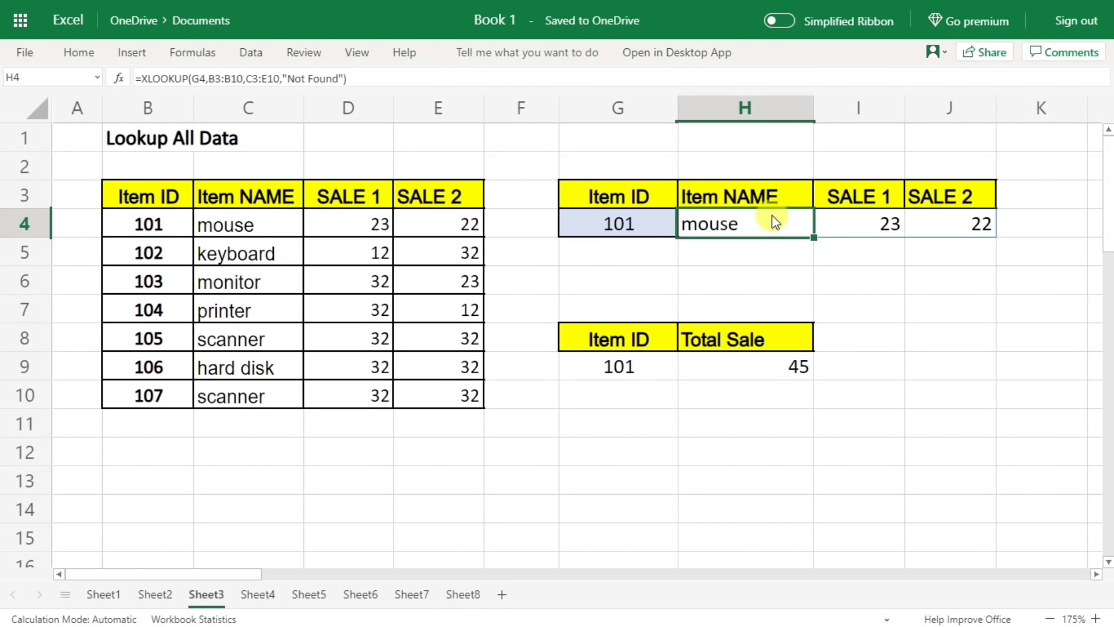
pyautogui.moveTo(760, 197)
pyautogui.mouseDown()
pyautogui.moveTo(850, 193)
pyautogui.moveTo(852, 223)
pyautogui.mouseUp()
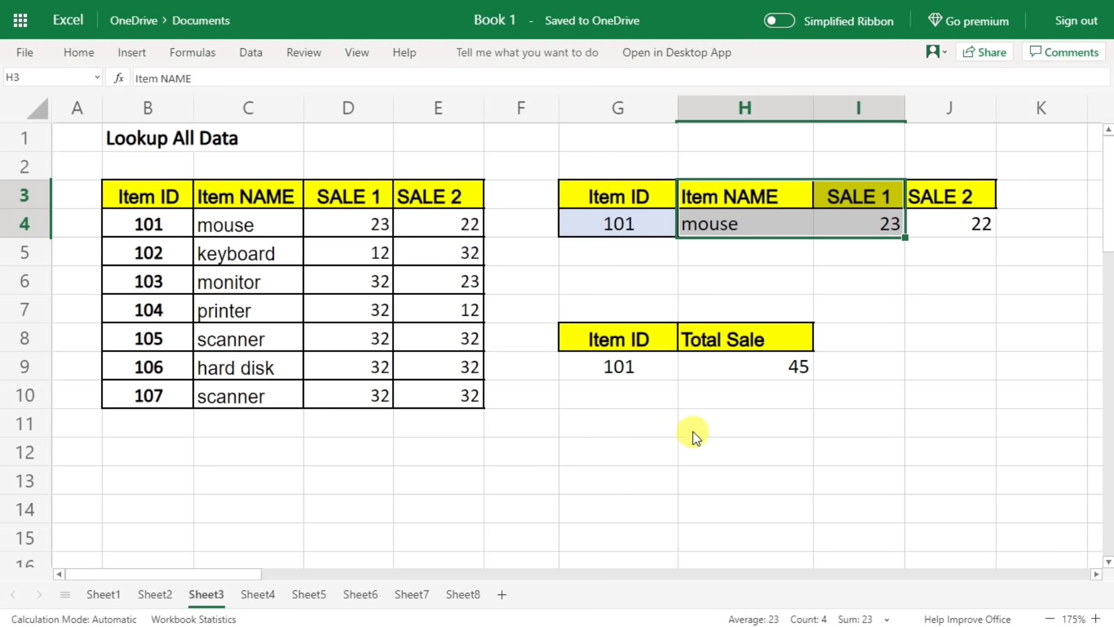
pyautogui.click(650, 377)
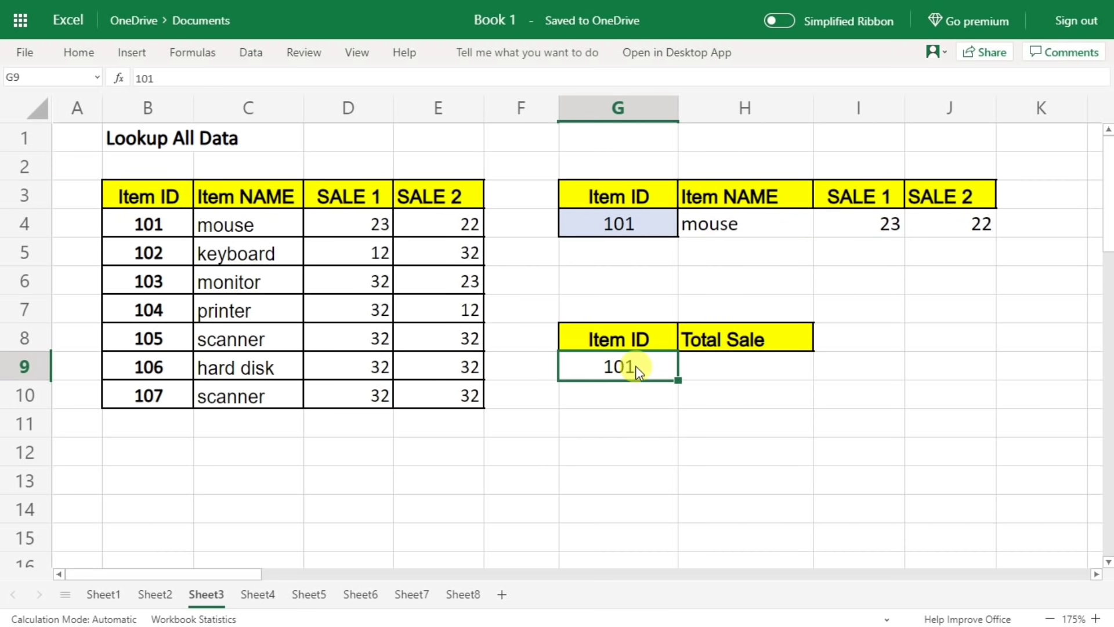
# Enter =XLOOKUP(G9,B3:B10,D3:D10+E3:E10) in H9 to total SALE 1 and SALE 2
pyautogui.click(743, 369)
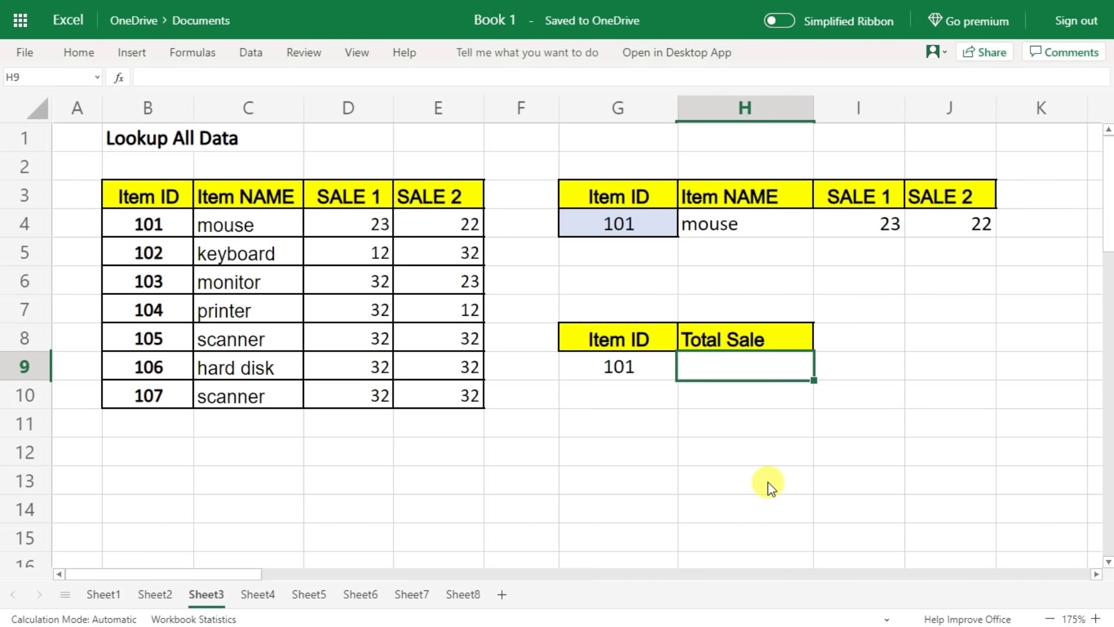
pyautogui.write('=xlookup(')
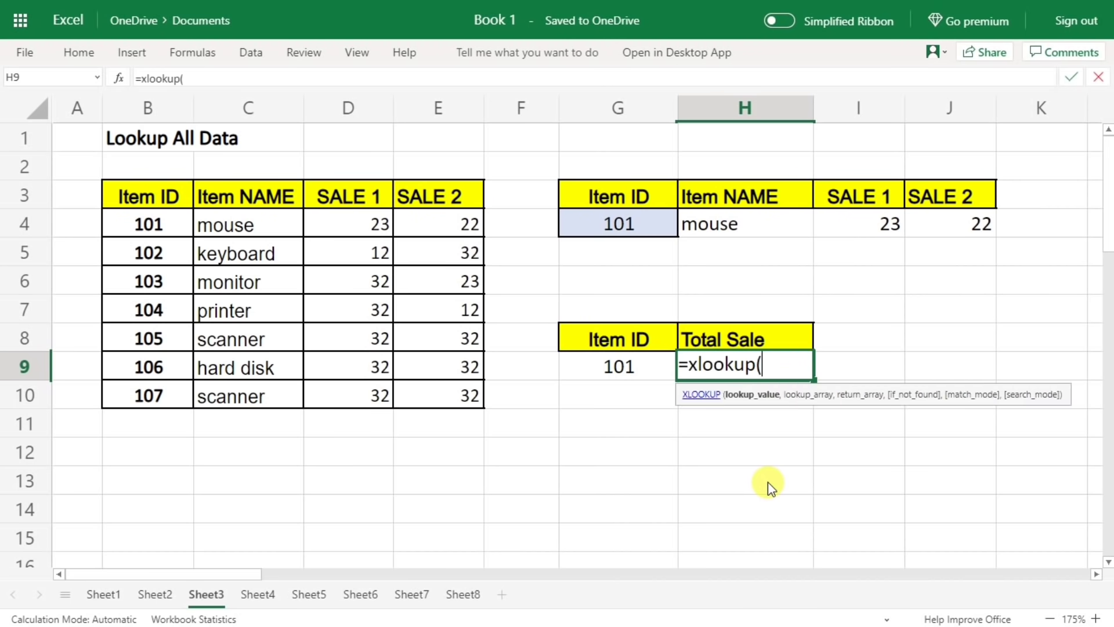
pyautogui.click(595, 369)
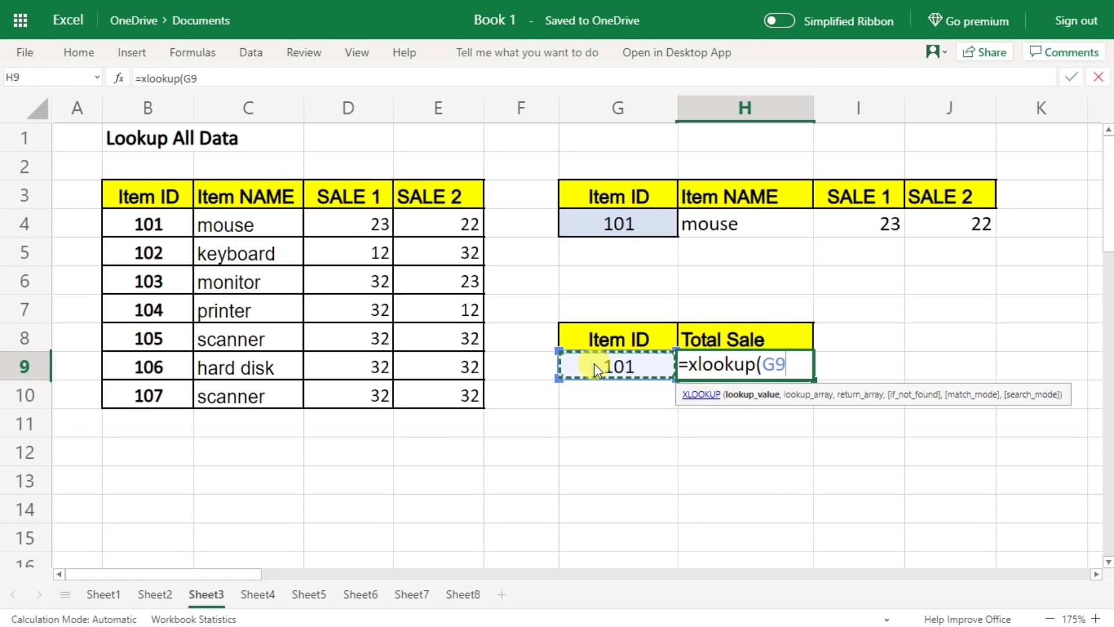
pyautogui.write(',')
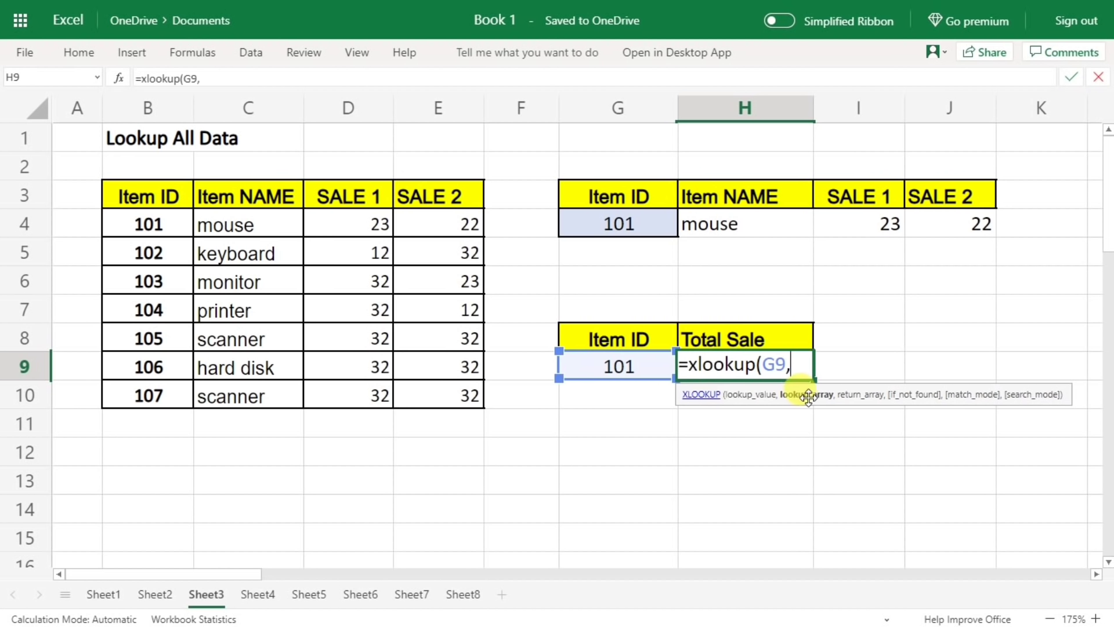
pyautogui.moveTo(114, 194); pyautogui.dragTo(148, 396)
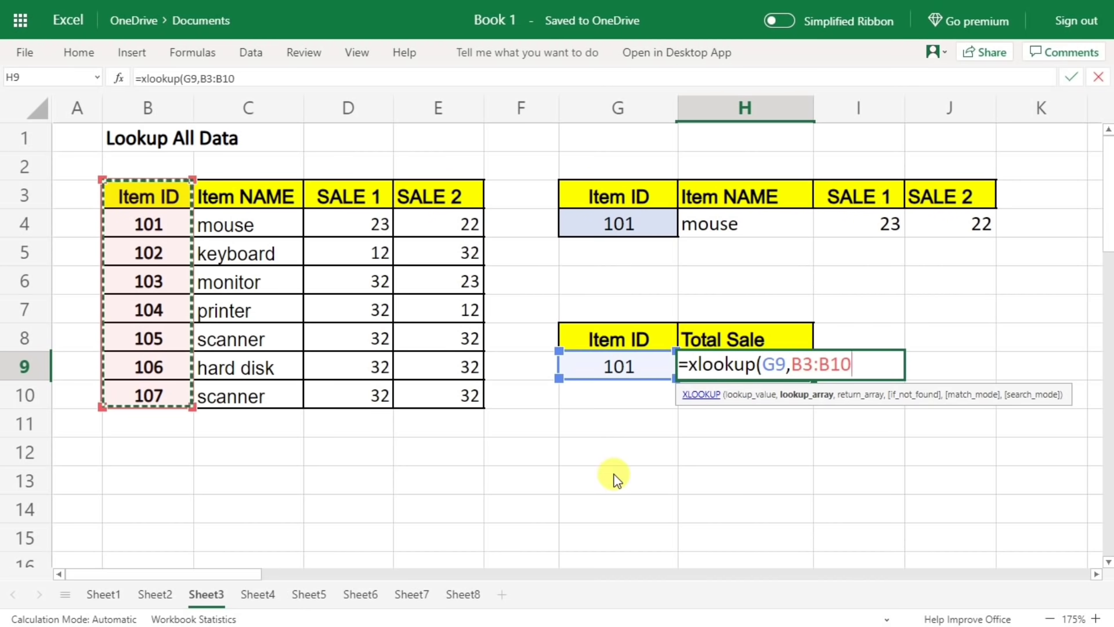
pyautogui.write(',')
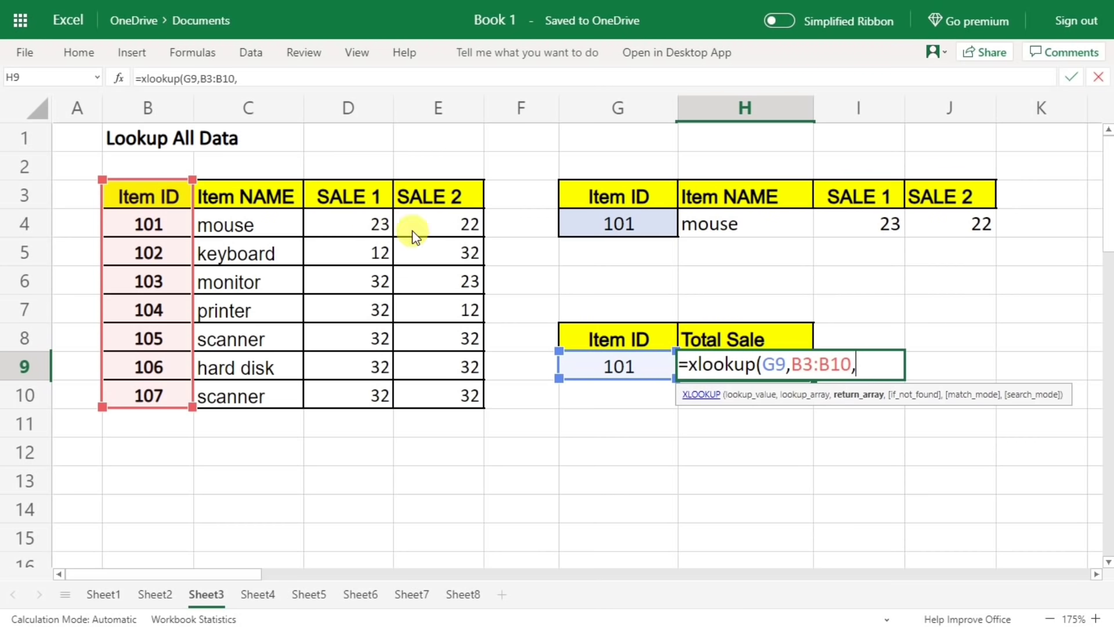
pyautogui.moveTo(335, 194); pyautogui.dragTo(368, 398)
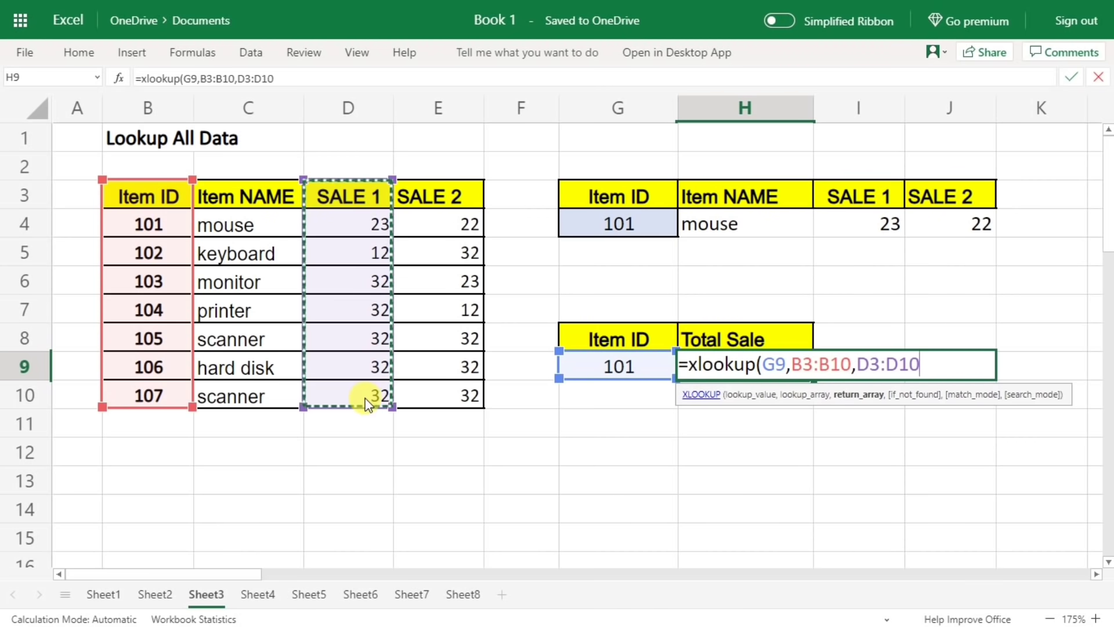
pyautogui.write('+')
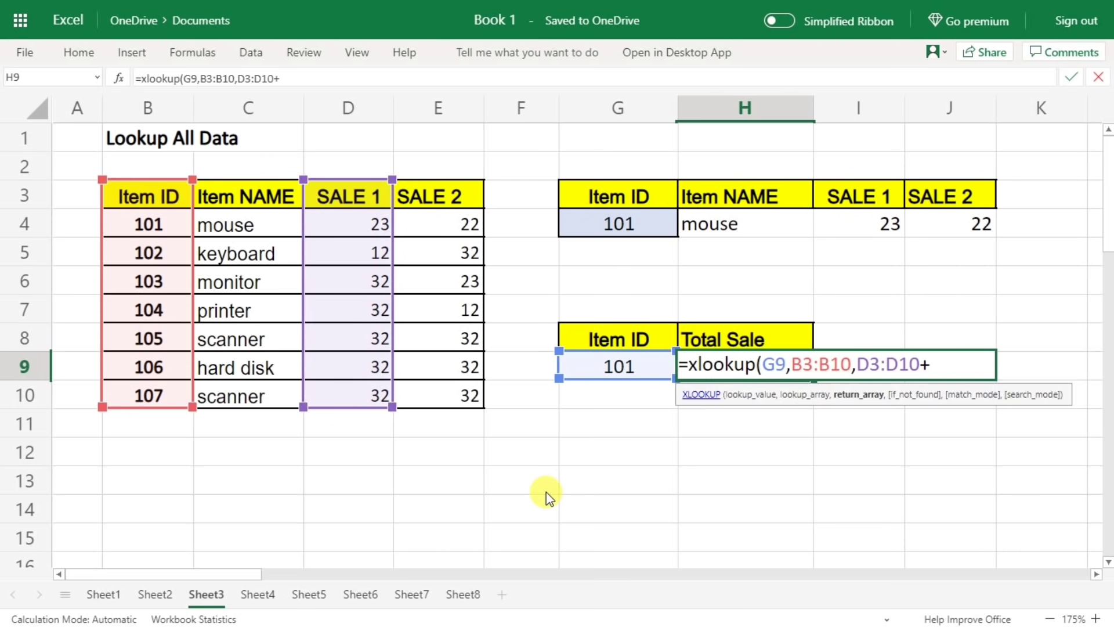
pyautogui.click(417, 195)
pyautogui.moveTo(417, 193); pyautogui.dragTo(442, 393)
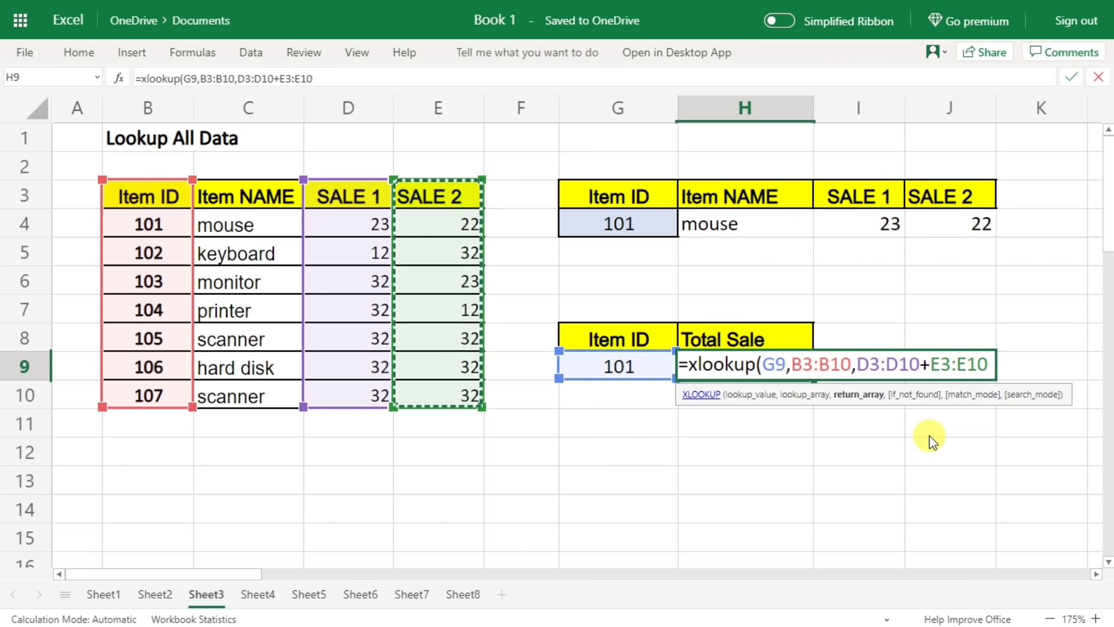
pyautogui.write(')')
pyautogui.press('Return')
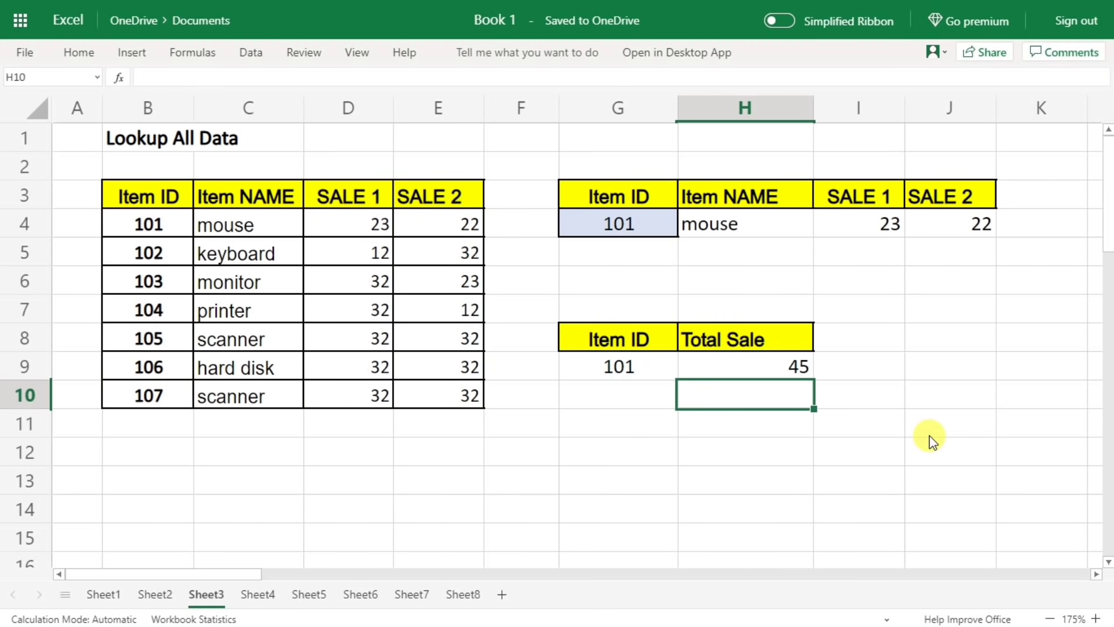
# Check the Total Sale formula result against item 101's sales in the source table
pyautogui.click(639, 366)
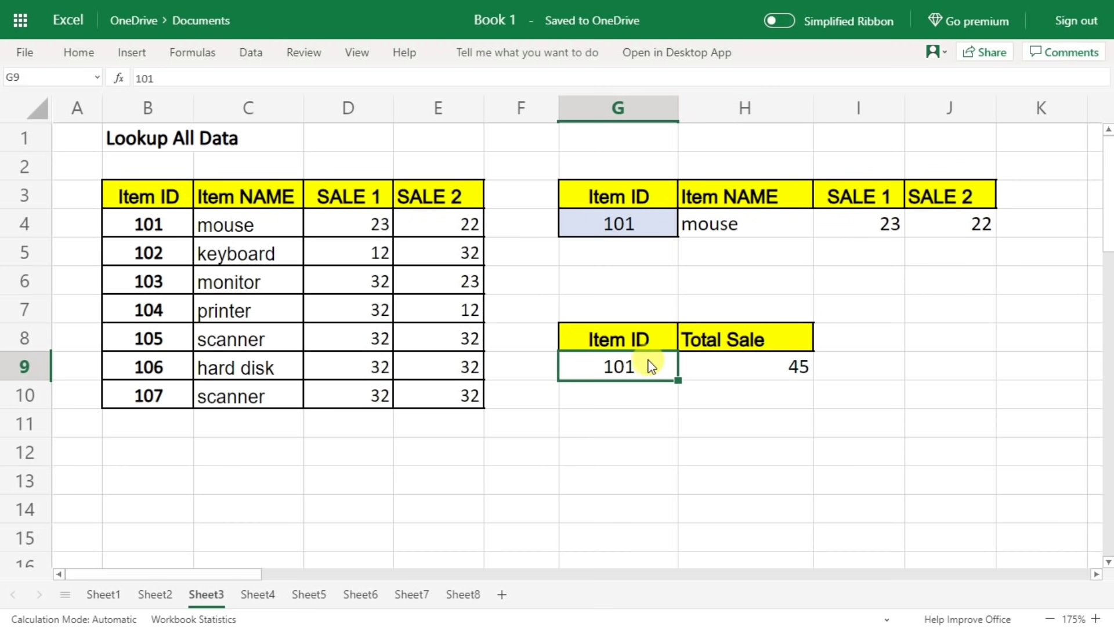
pyautogui.click(773, 369)
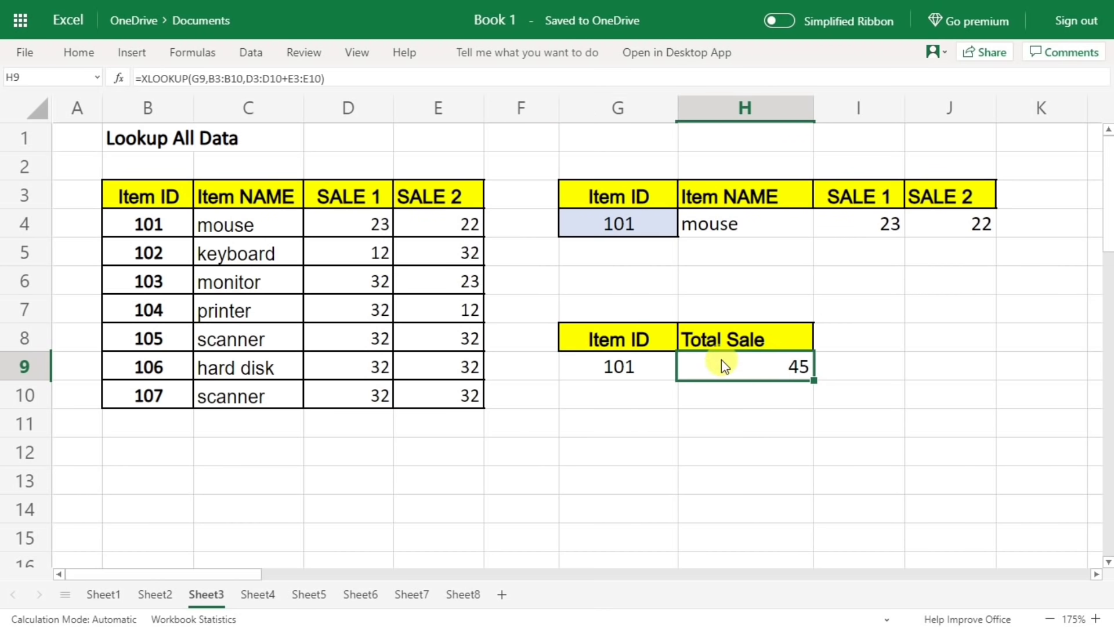
pyautogui.click(175, 224)
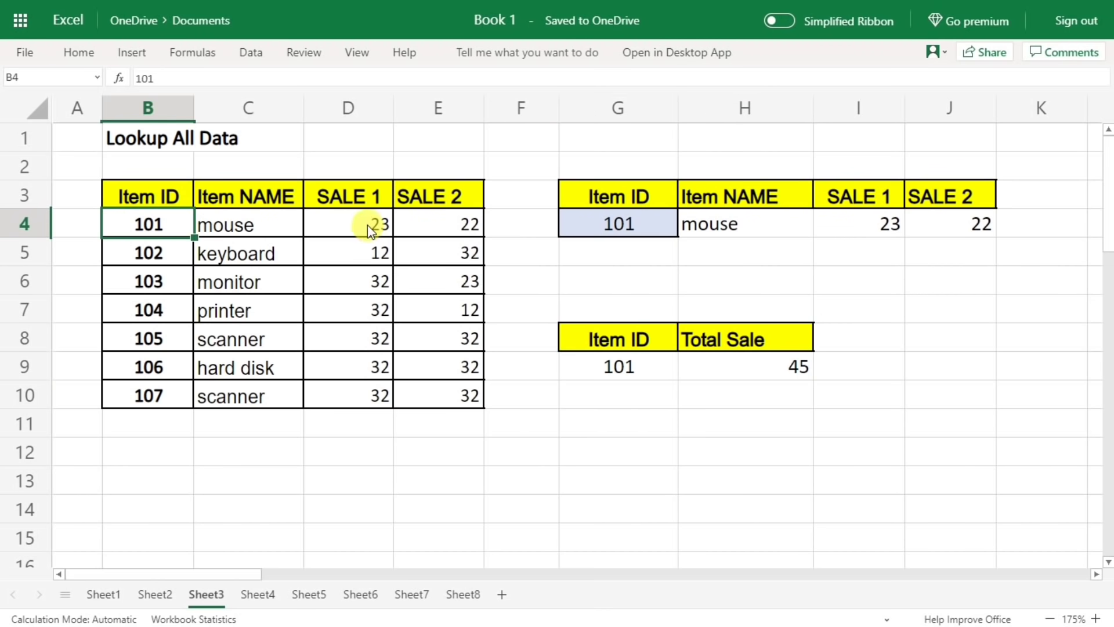
pyautogui.click(422, 229)
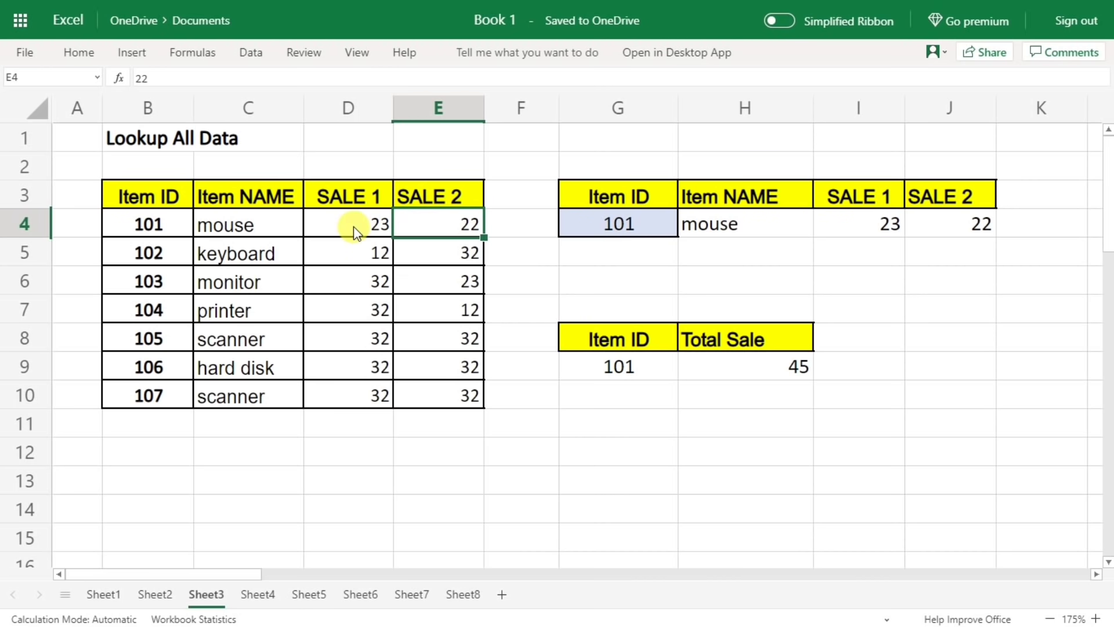
# Change the Item ID in G9 to 104, verify Total Sale 44, then go to Sheet4
pyautogui.click(620, 364)
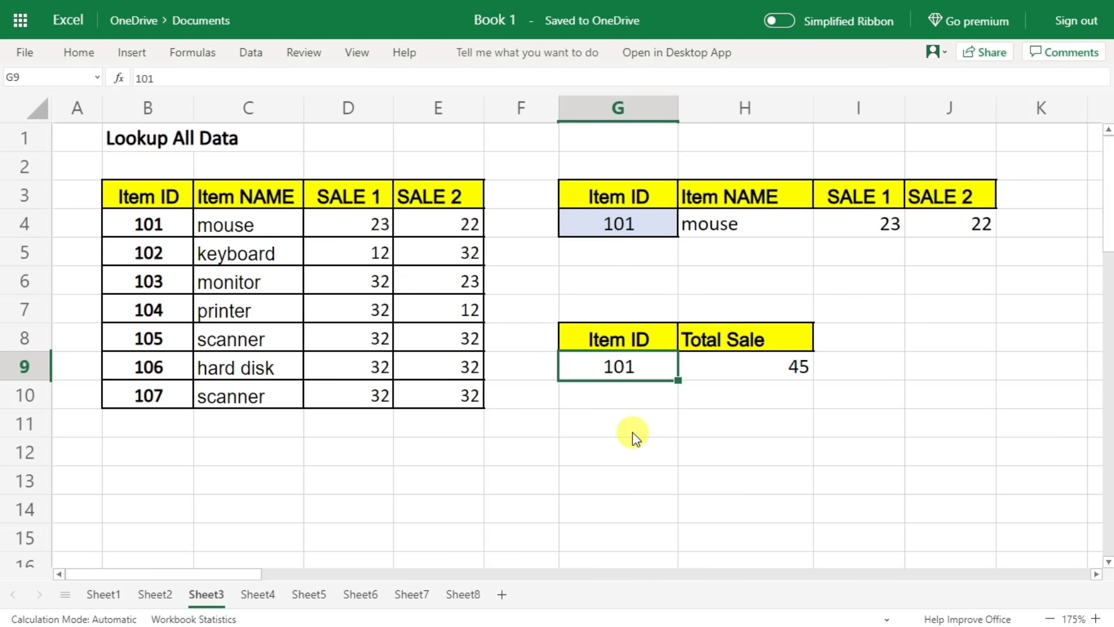
pyautogui.write('104')
pyautogui.press('Return')
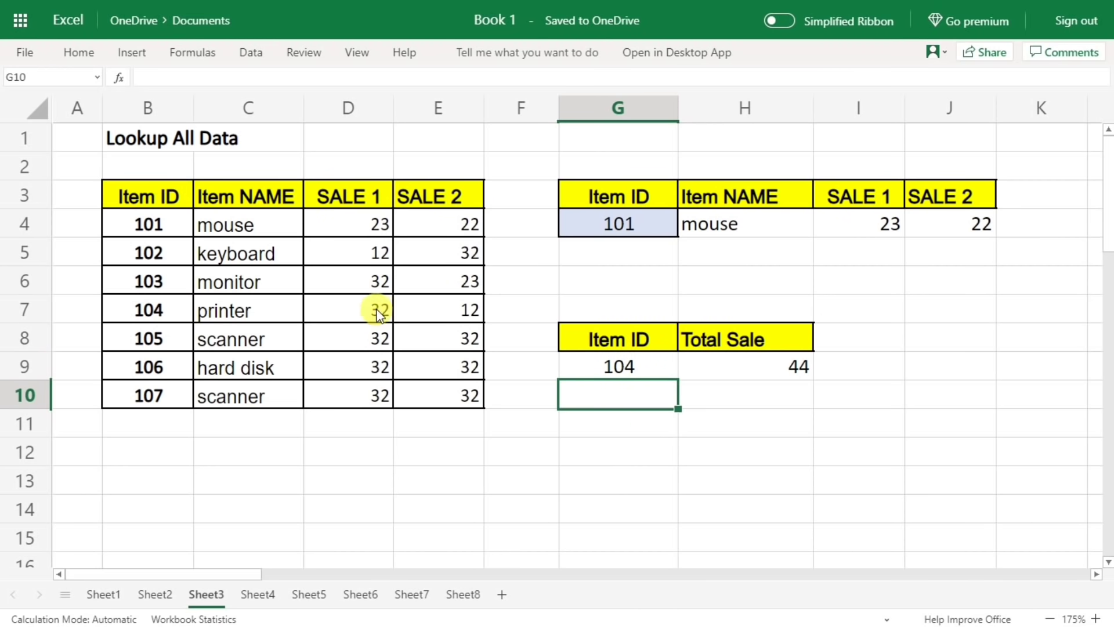
pyautogui.click(318, 308)
pyautogui.click(435, 311)
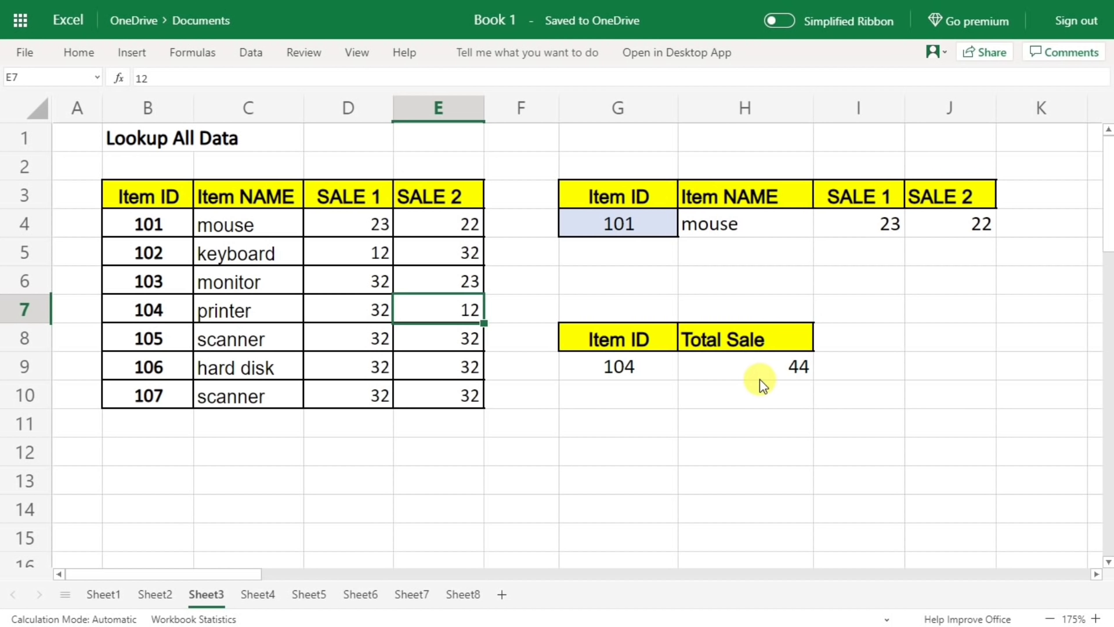
pyautogui.click(261, 594)
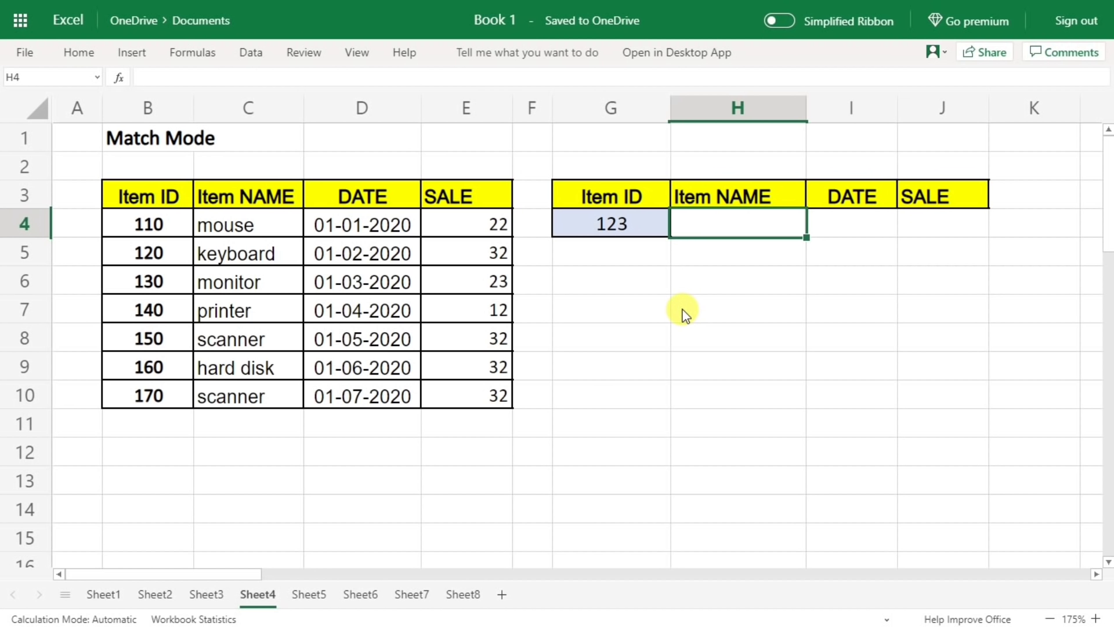
# Enter =XLOOKUP(G4,B3:B10,C3:E10) in H4, which returns #N/A for Item ID 123
pyautogui.write('=xlookup(')
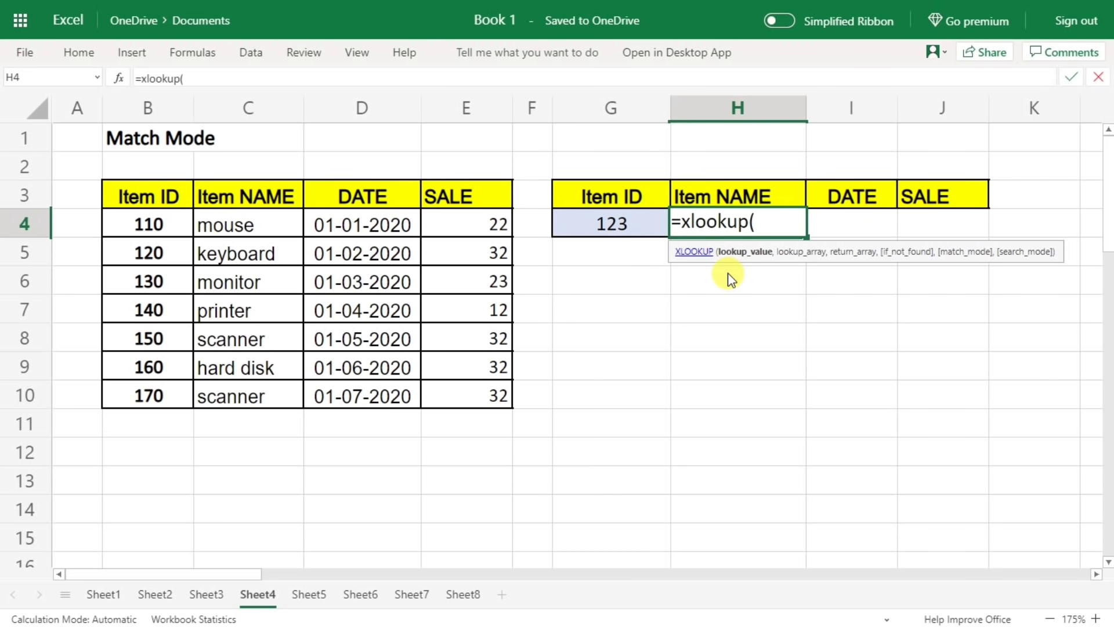
pyautogui.click(604, 228)
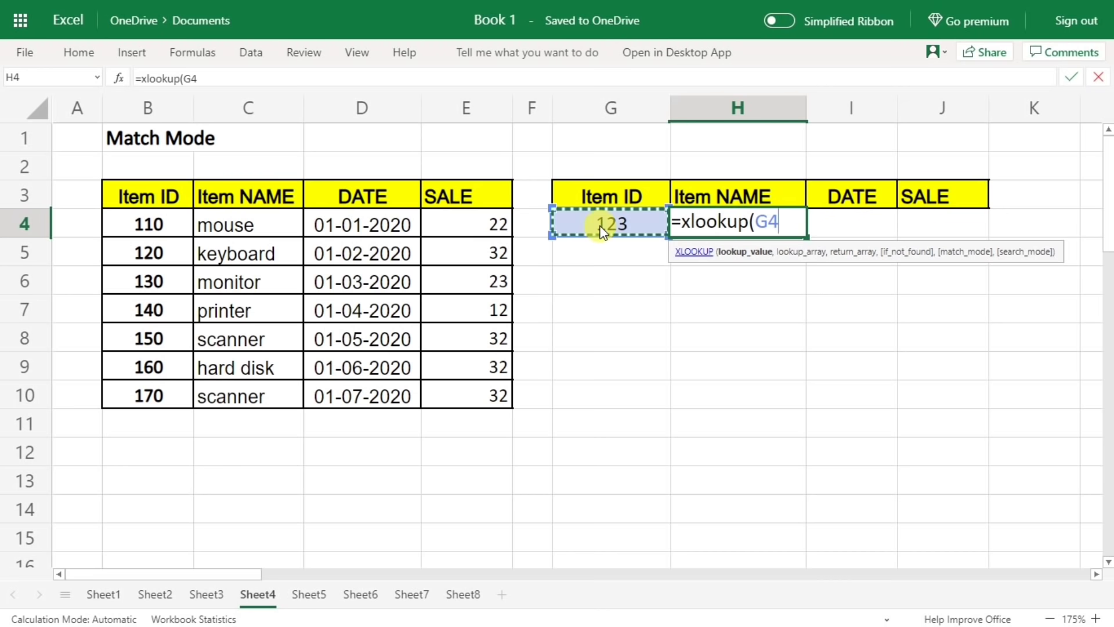
pyautogui.write(',')
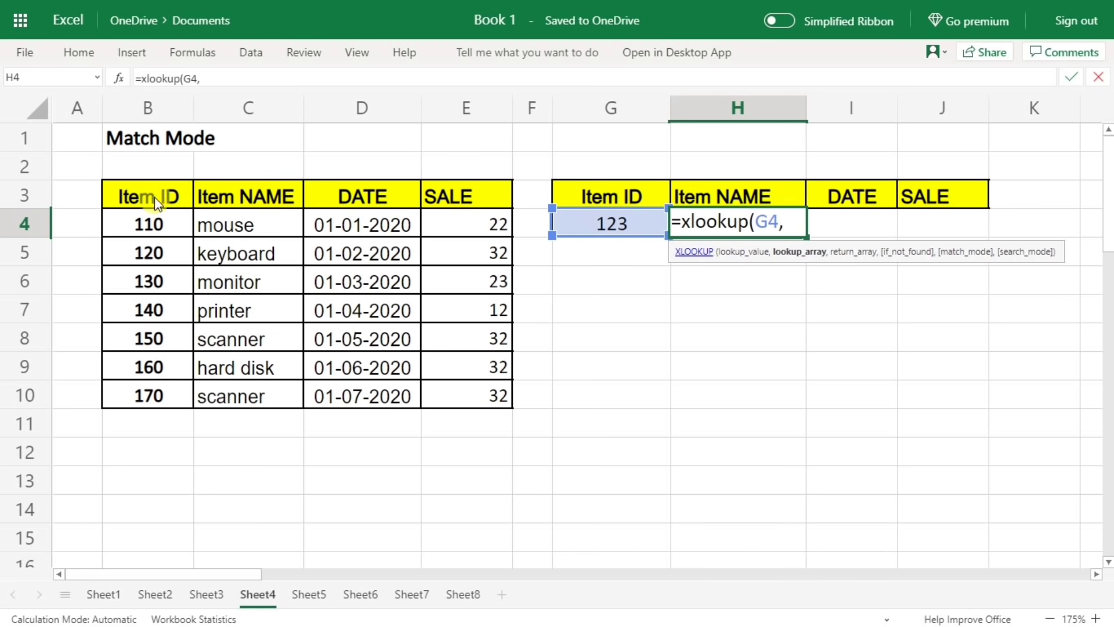
pyautogui.click(148, 195)
pyautogui.moveTo(146, 192); pyautogui.dragTo(160, 396)
pyautogui.write(',')
pyautogui.click(240, 197)
pyautogui.moveTo(272, 221); pyautogui.dragTo(444, 388)
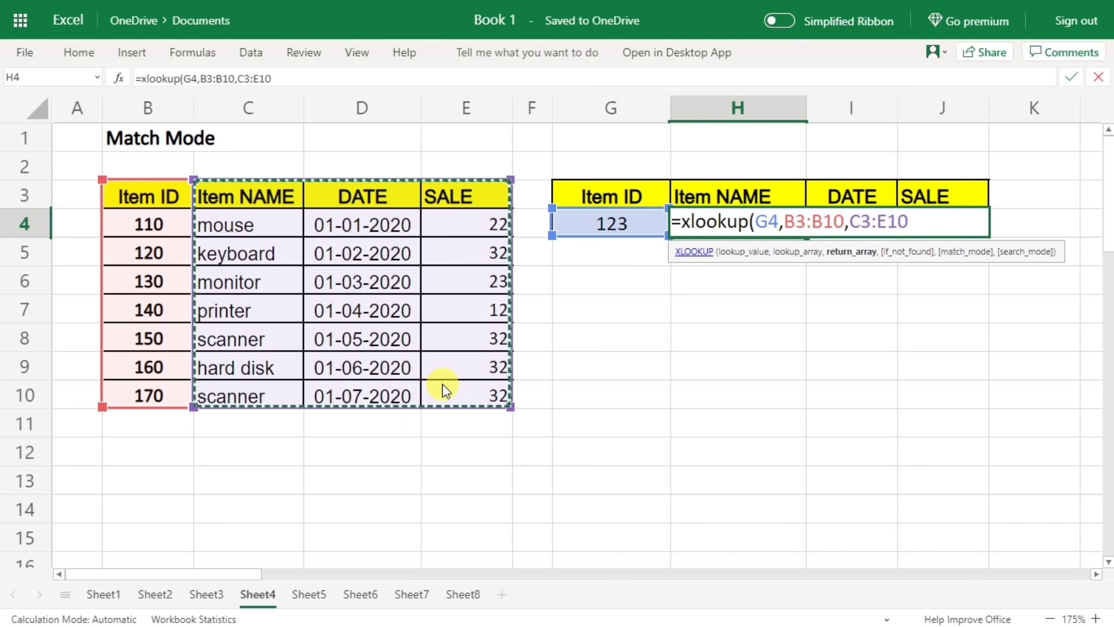
pyautogui.write(')')
pyautogui.press('Return')
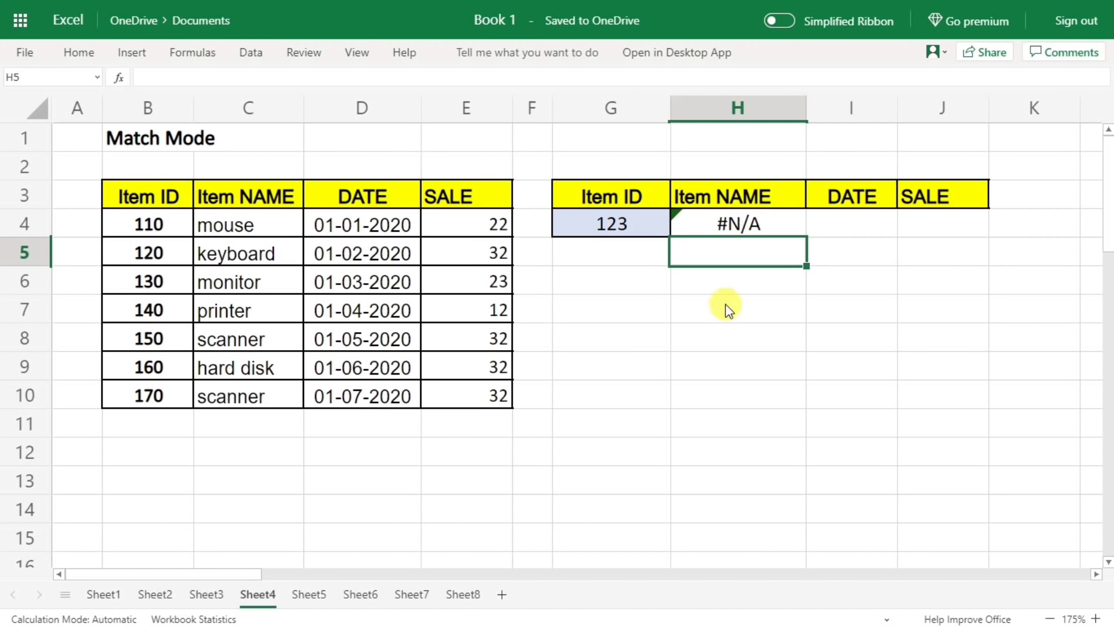
# Add match mode -1 to the H4 XLOOKUP so ID 123 returns keyboard, 43862 and 32
pyautogui.click(594, 225)
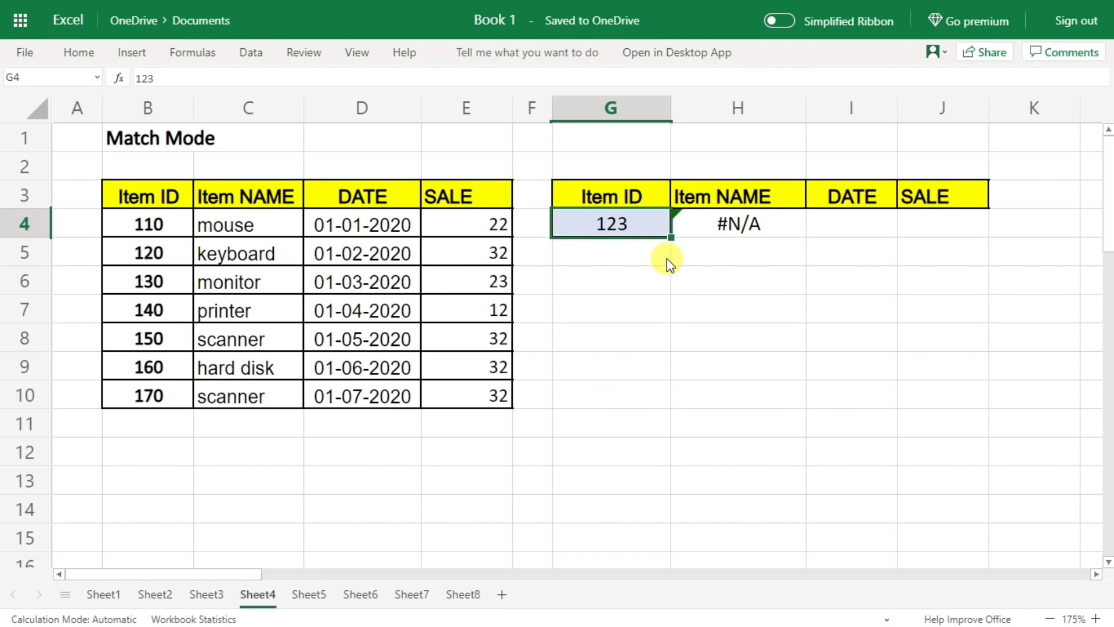
pyautogui.click(745, 227)
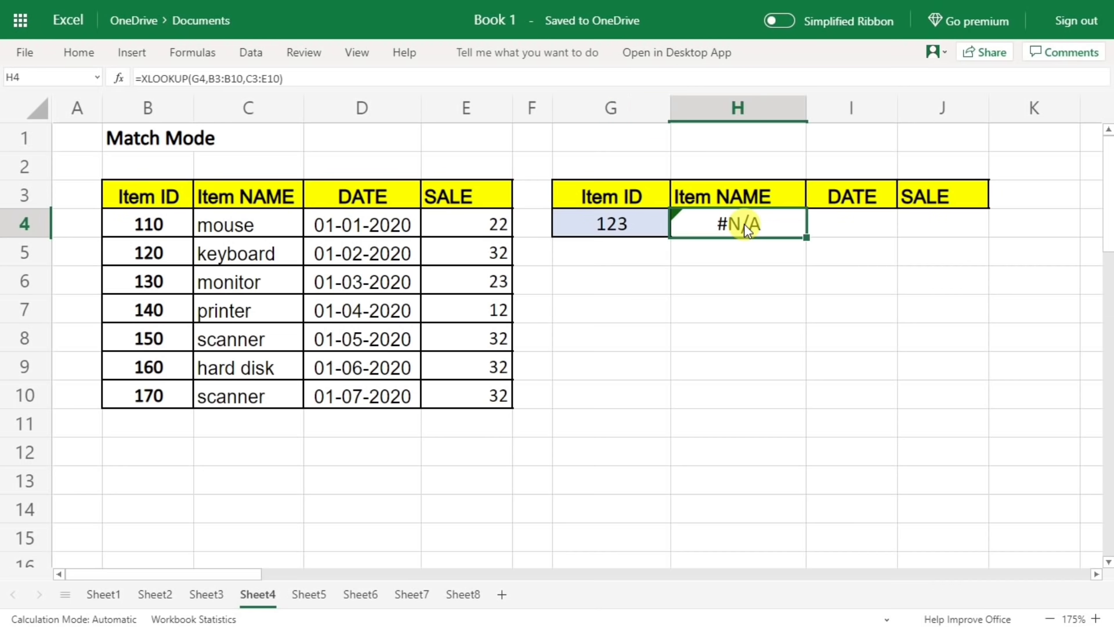
pyautogui.doubleClick(746, 227)
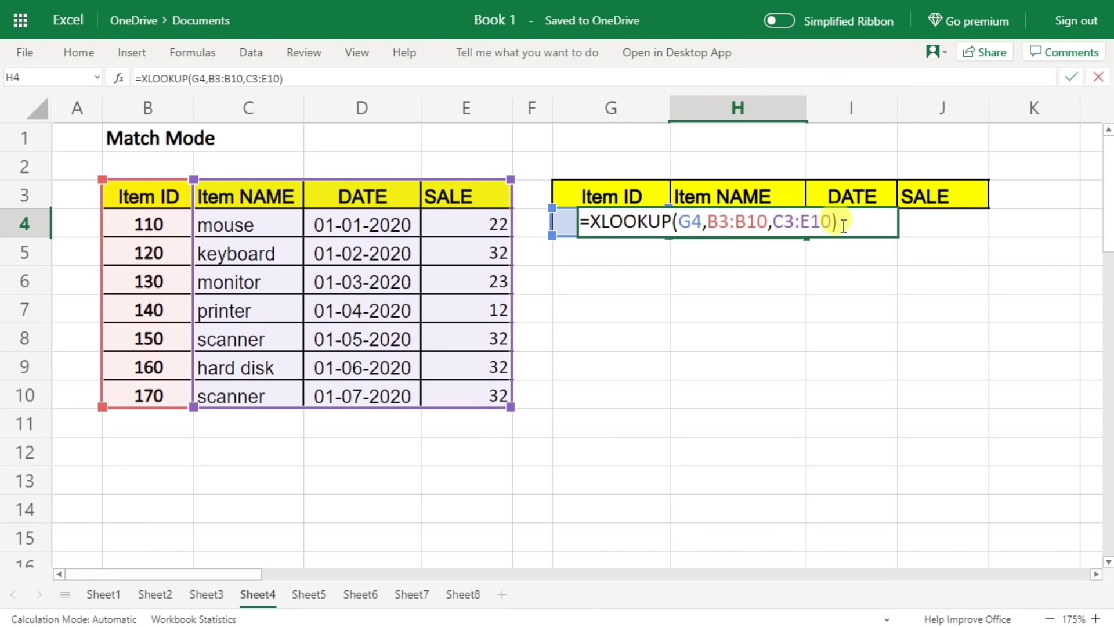
pyautogui.press('BackSpace')
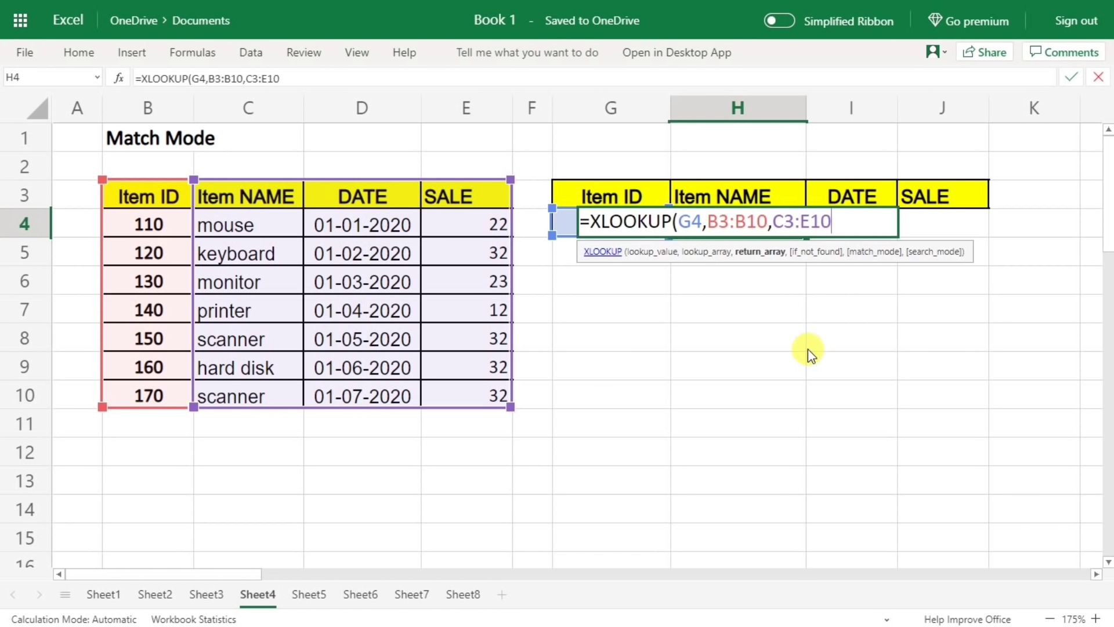
pyautogui.write(',')
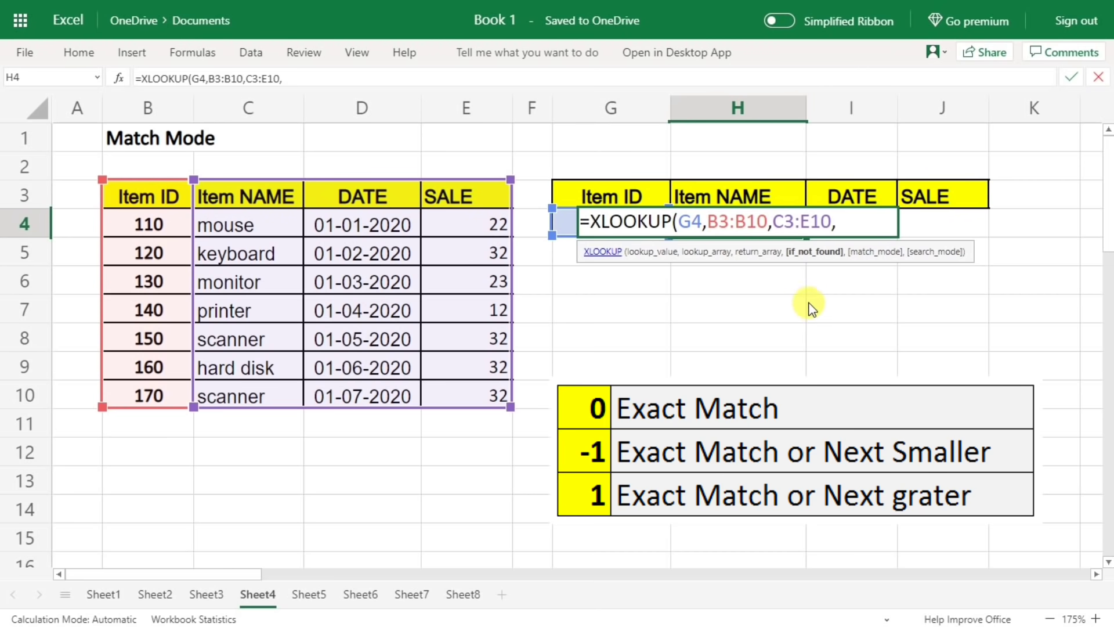
pyautogui.write(',')
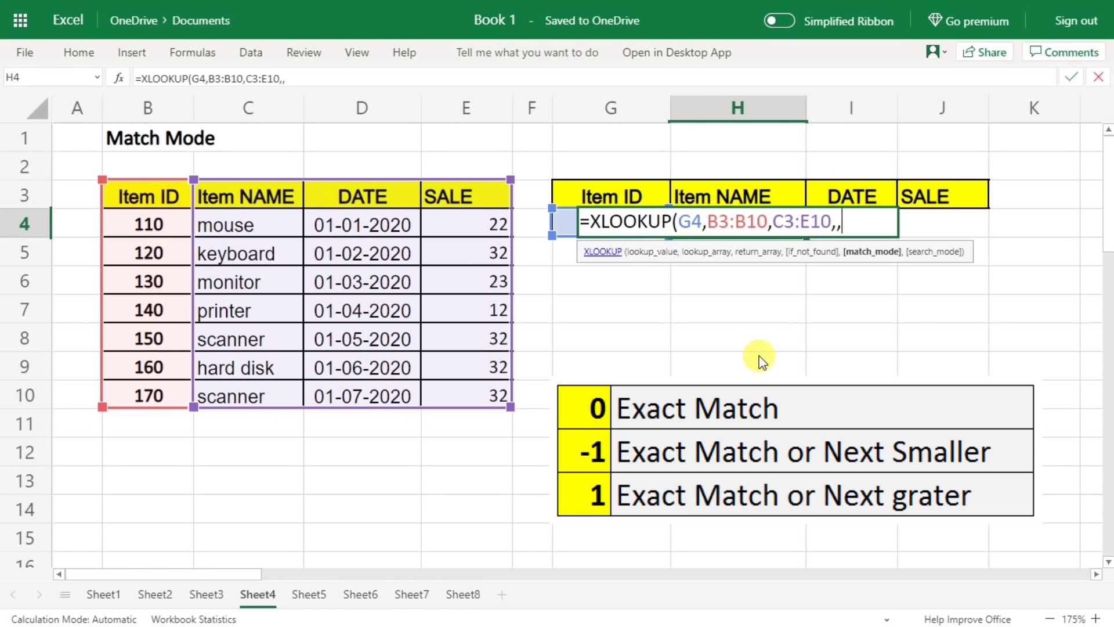
pyautogui.write('-1')
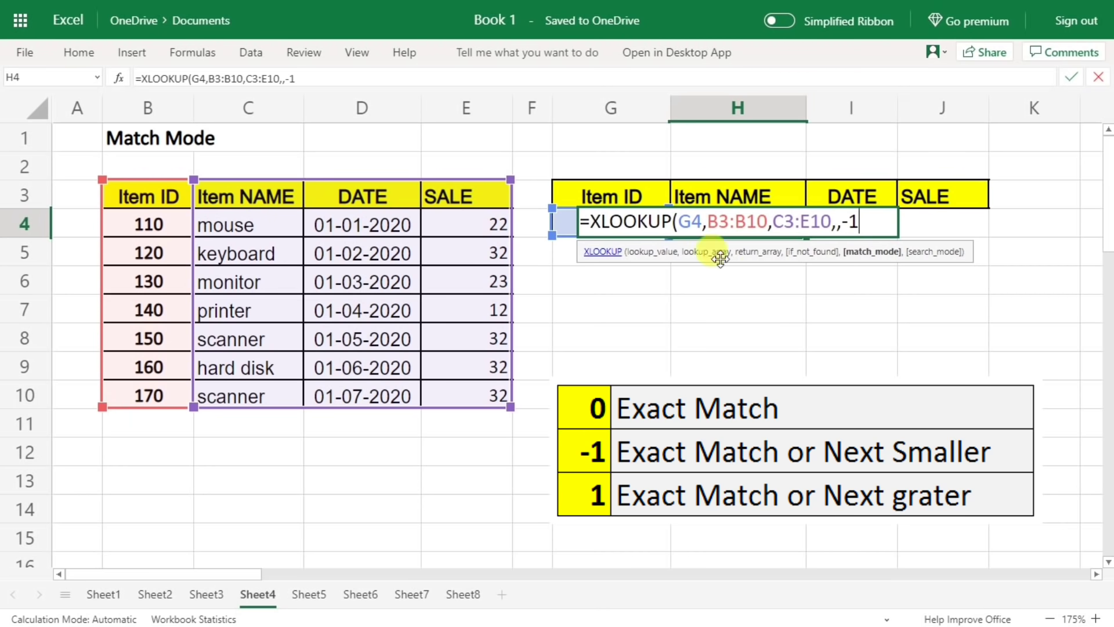
pyautogui.click(848, 221)
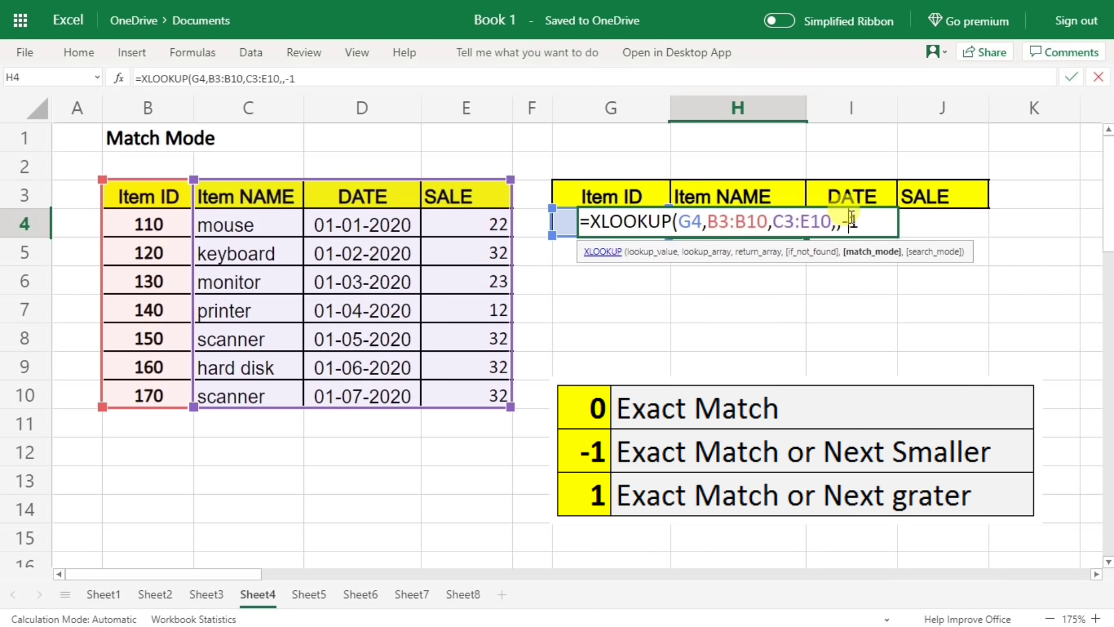
pyautogui.press('BackSpace')
pyautogui.press('Left')
pyautogui.write('-')
pyautogui.click(859, 222)
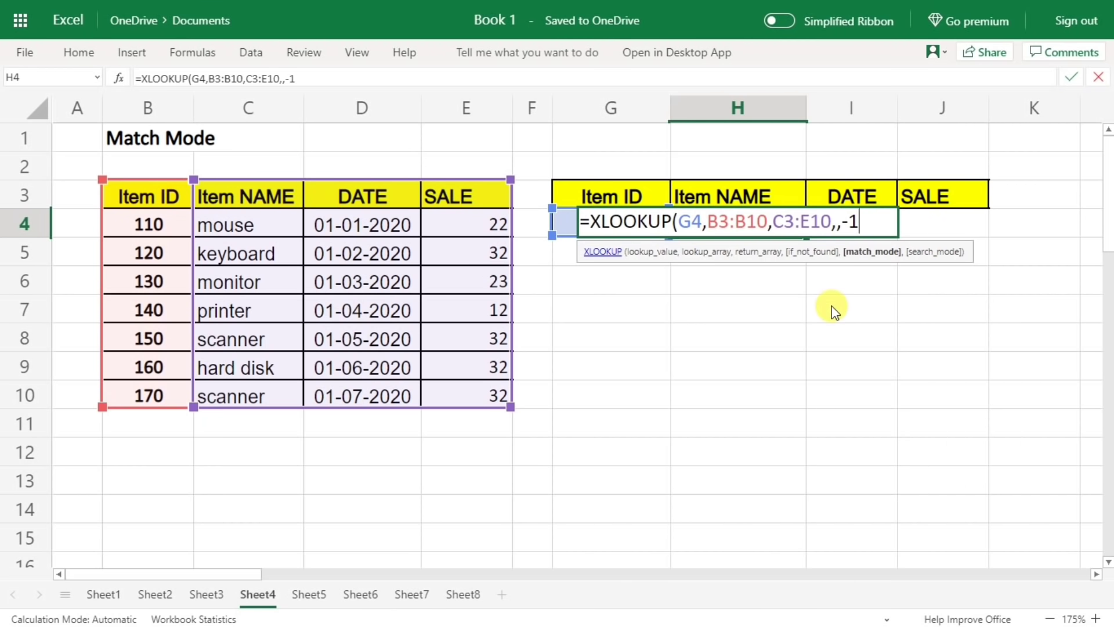
pyautogui.write(')')
pyautogui.press('Return')
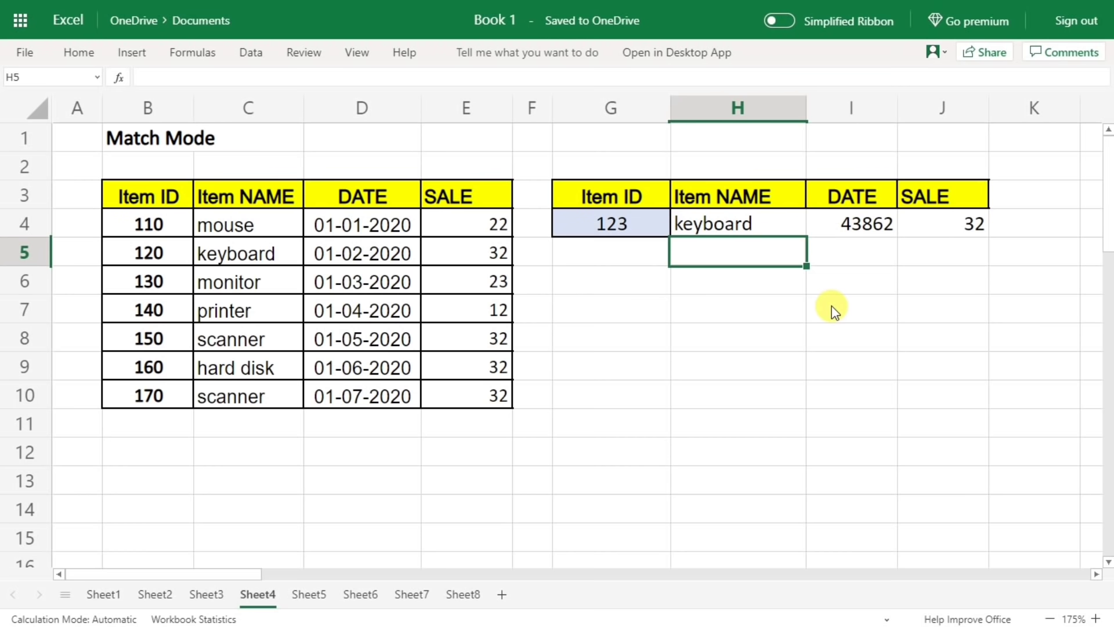
# Review the keyboard row (Item ID 120) that matched lookup value 123
pyautogui.click(612, 225)
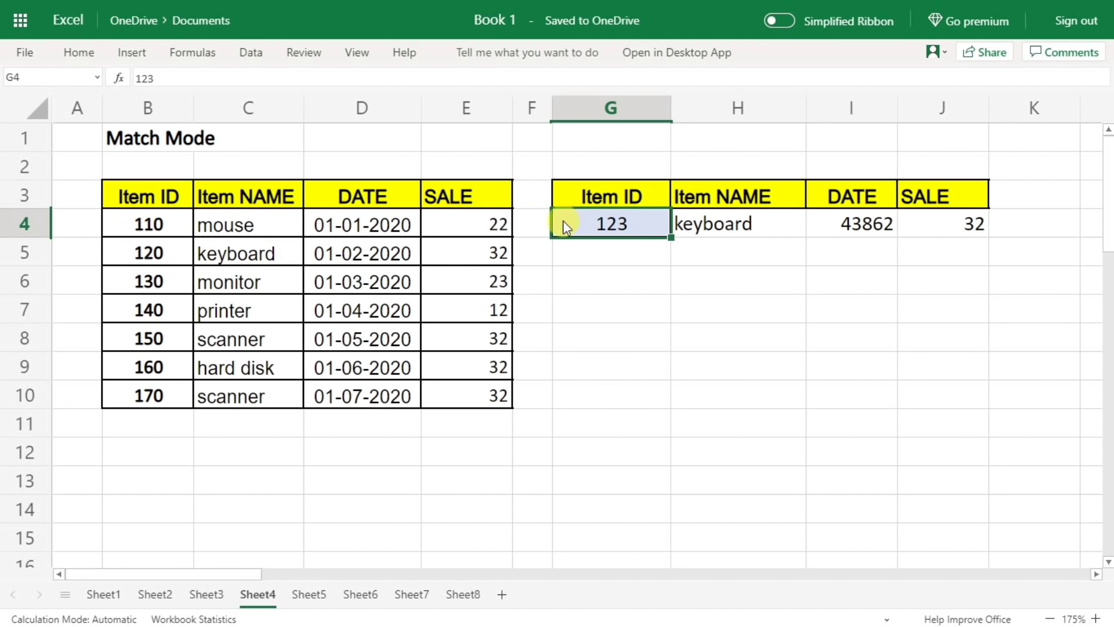
pyautogui.click(150, 253)
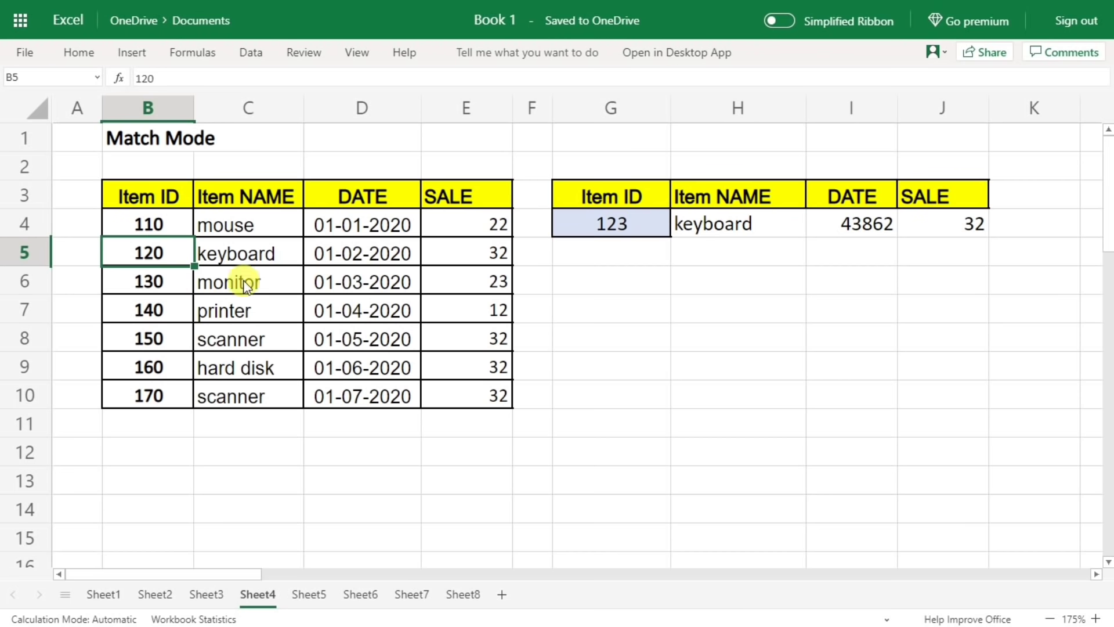
pyautogui.click(274, 255)
pyautogui.click(348, 252)
pyautogui.click(476, 249)
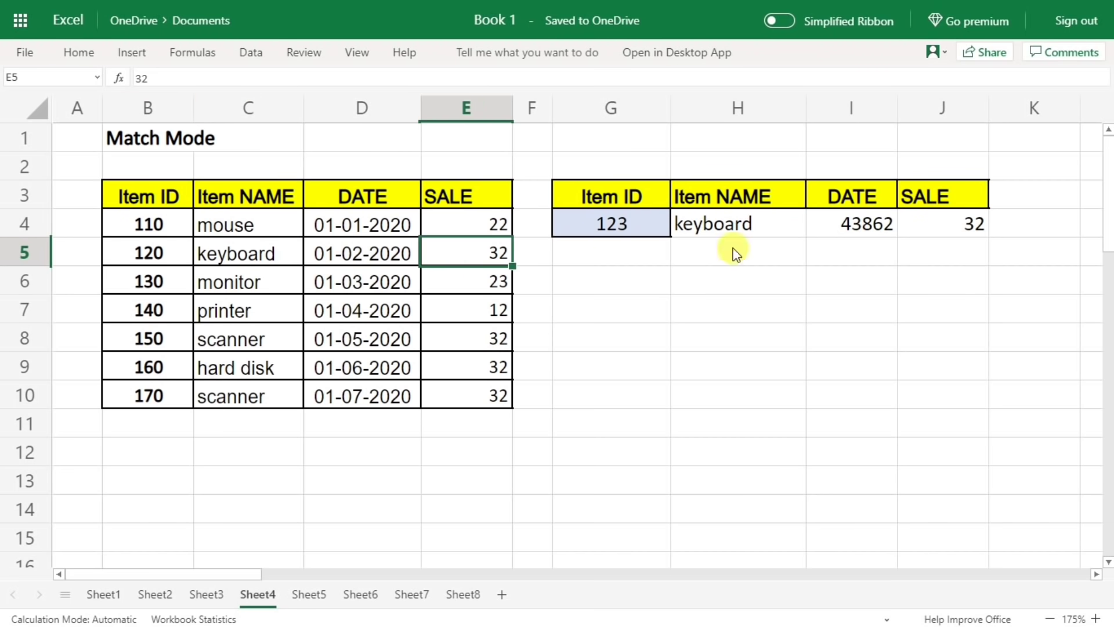
# Change Item ID 130 in B6 to 122 and re-enter H4's formula, returning monitor's row
pyautogui.click(127, 278)
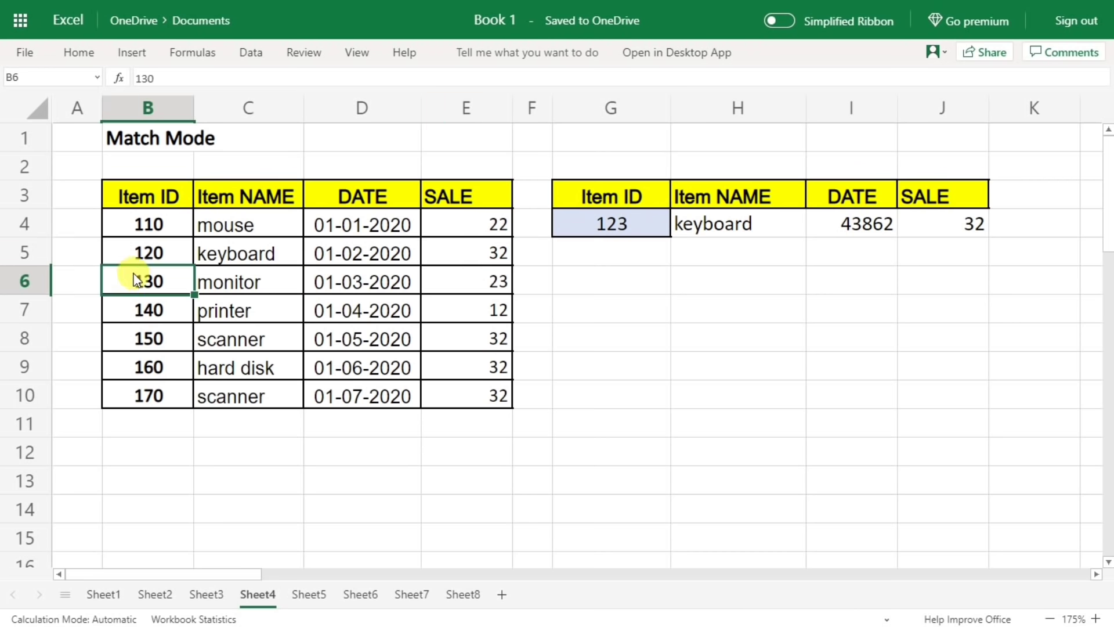
pyautogui.write('122')
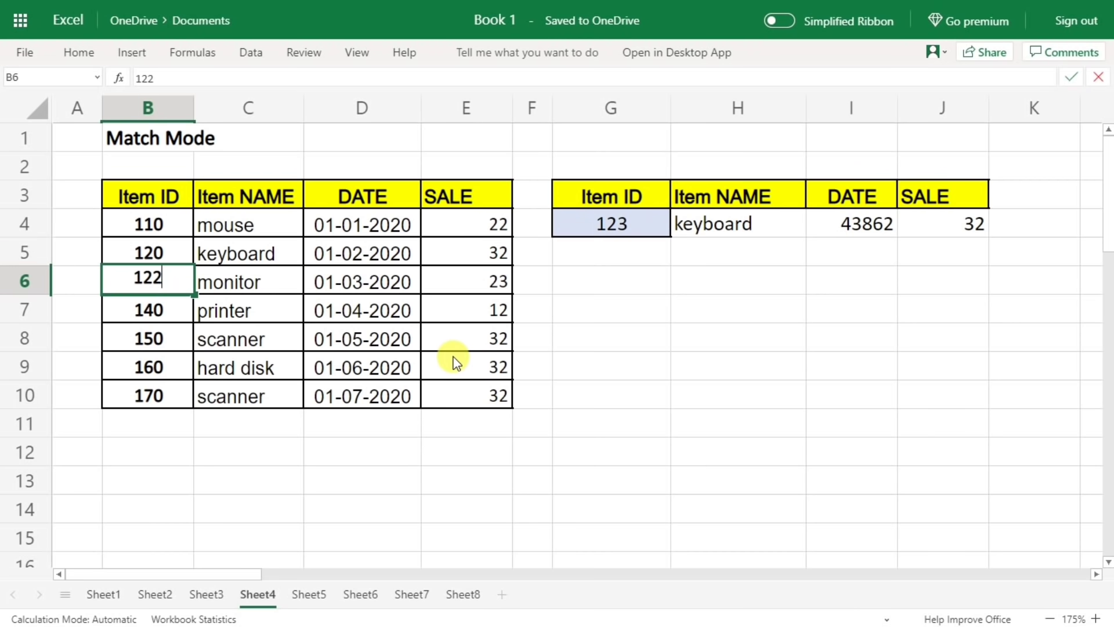
pyautogui.press('Return')
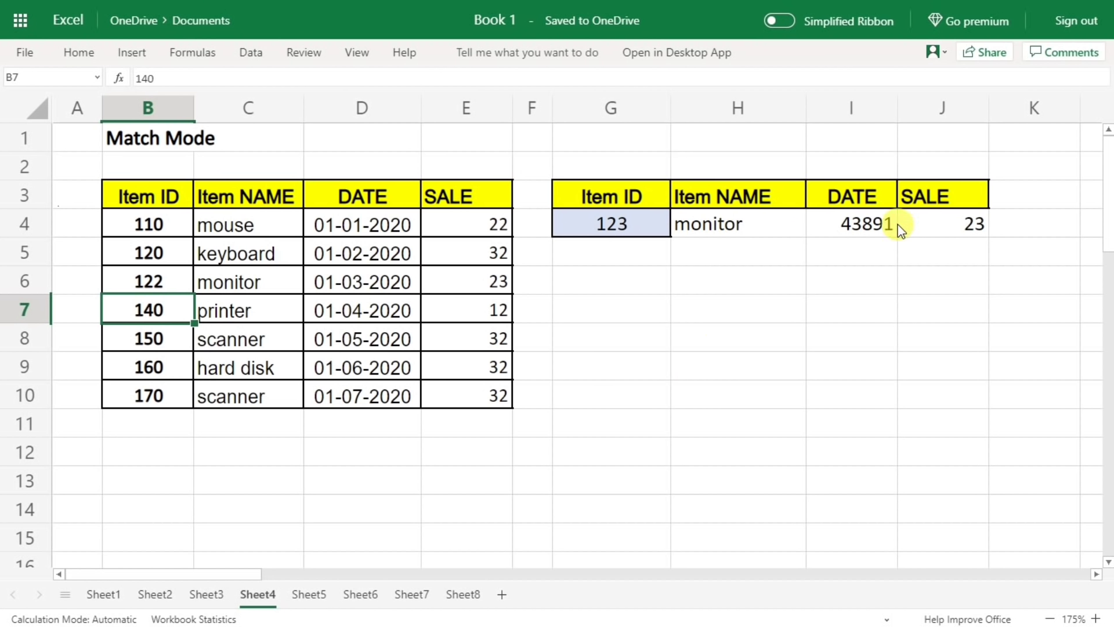
pyautogui.click(633, 219)
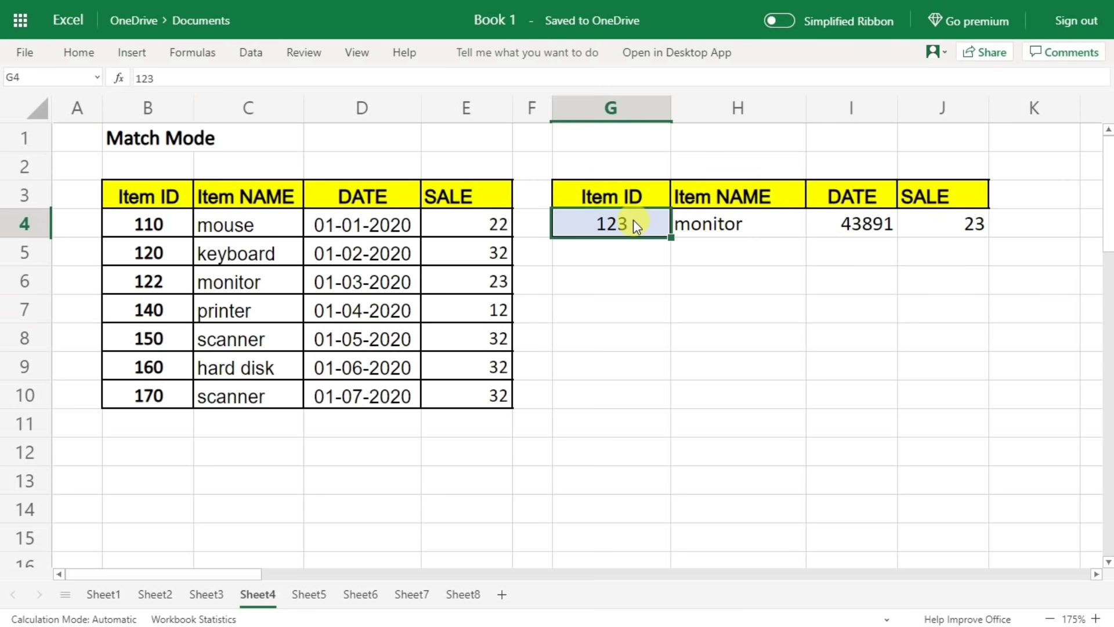
pyautogui.doubleClick(742, 227)
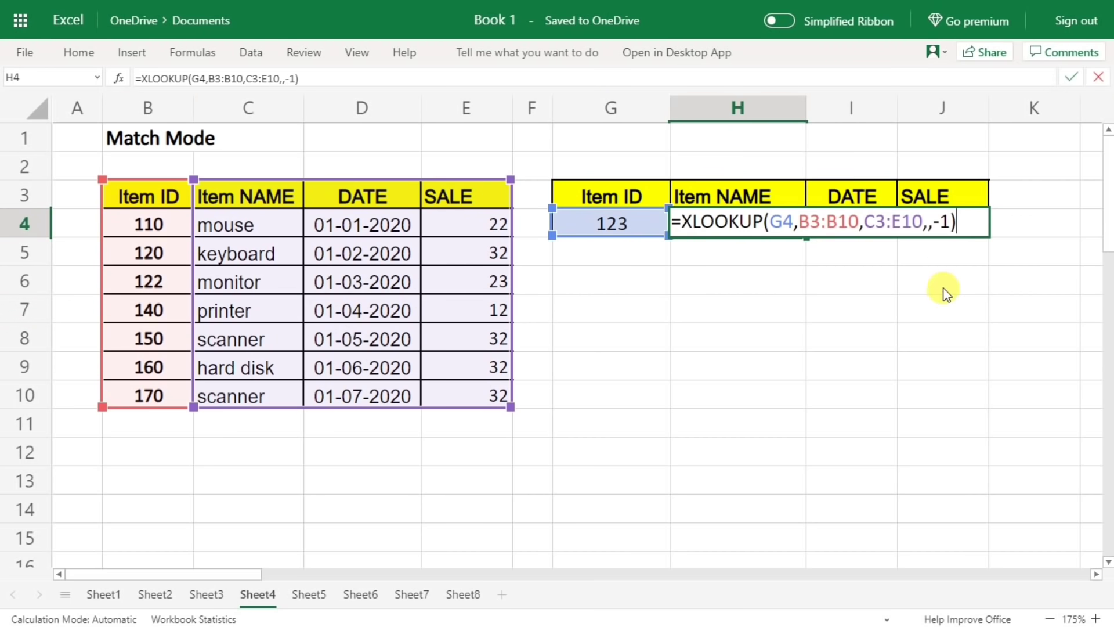
pyautogui.press('Return')
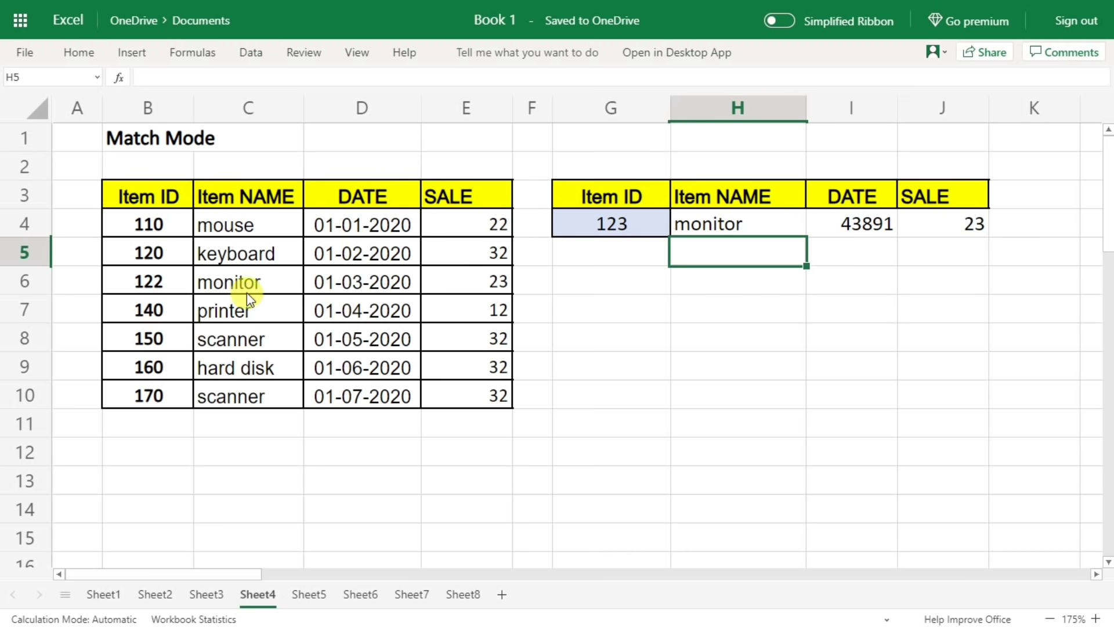
pyautogui.click(165, 283)
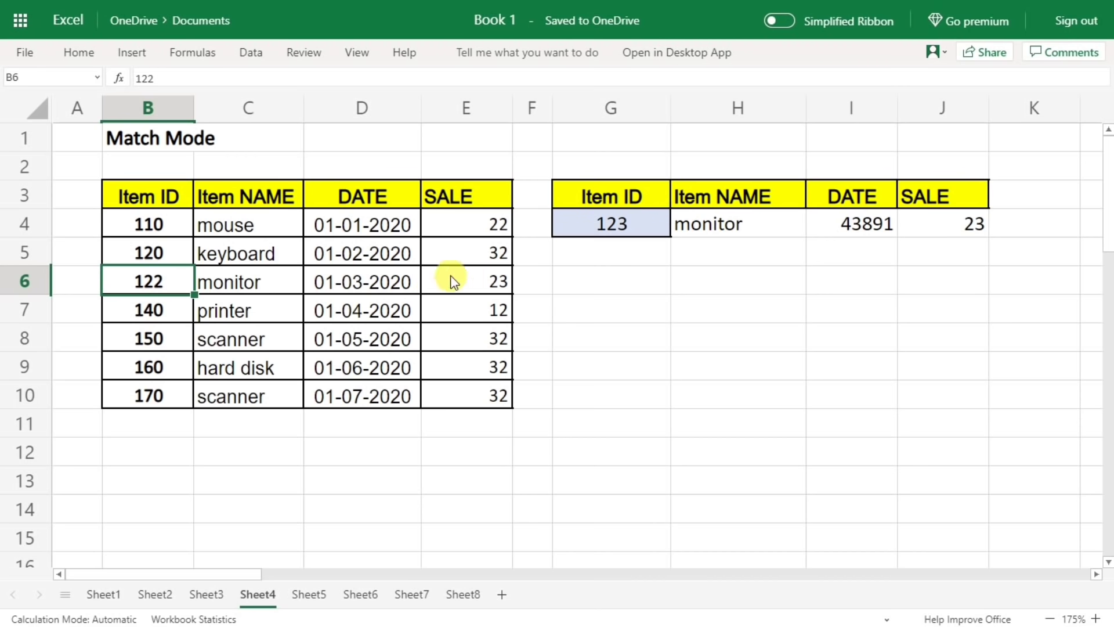
pyautogui.moveTo(300, 274); pyautogui.dragTo(446, 277)
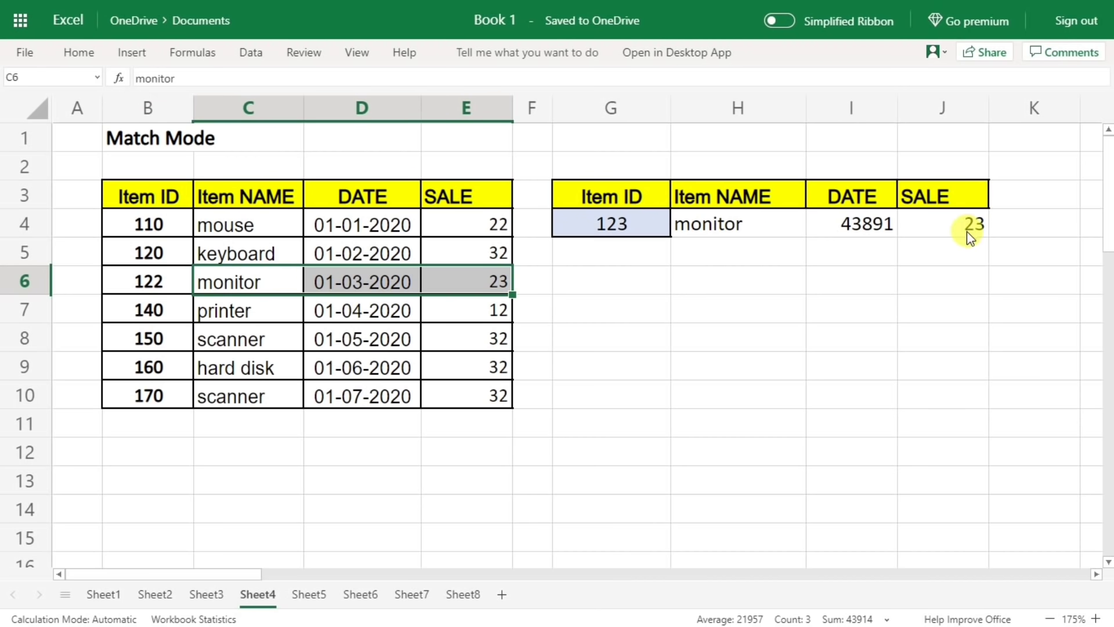
pyautogui.click(869, 224)
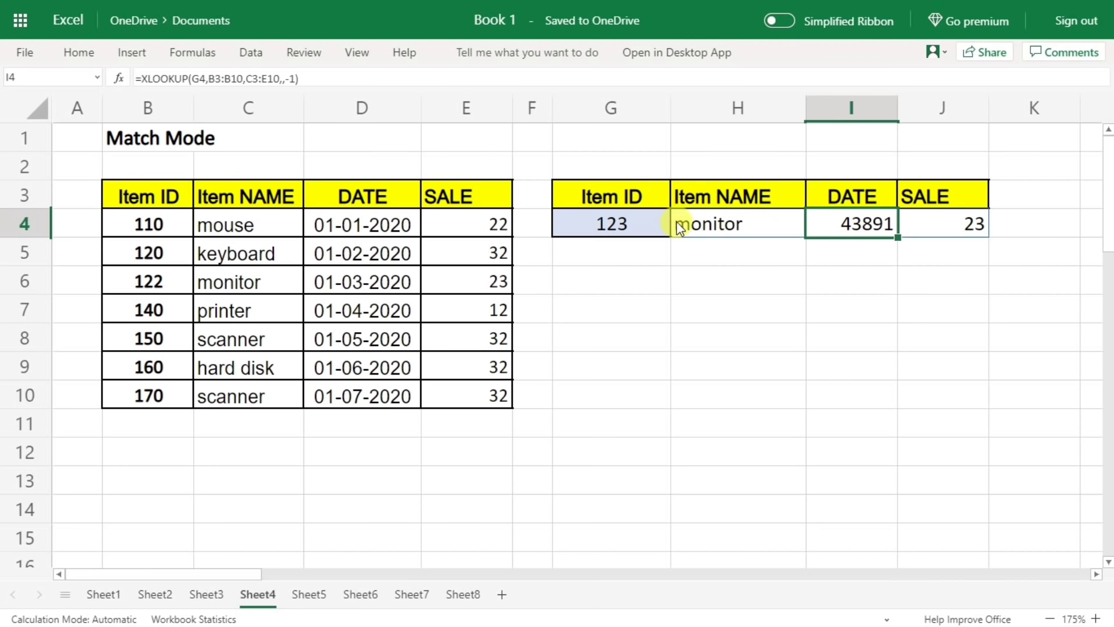
# Format I4 with the 14-03-12 date type so 43891 shows as 01-03-20
pyautogui.rightClick(823, 234)
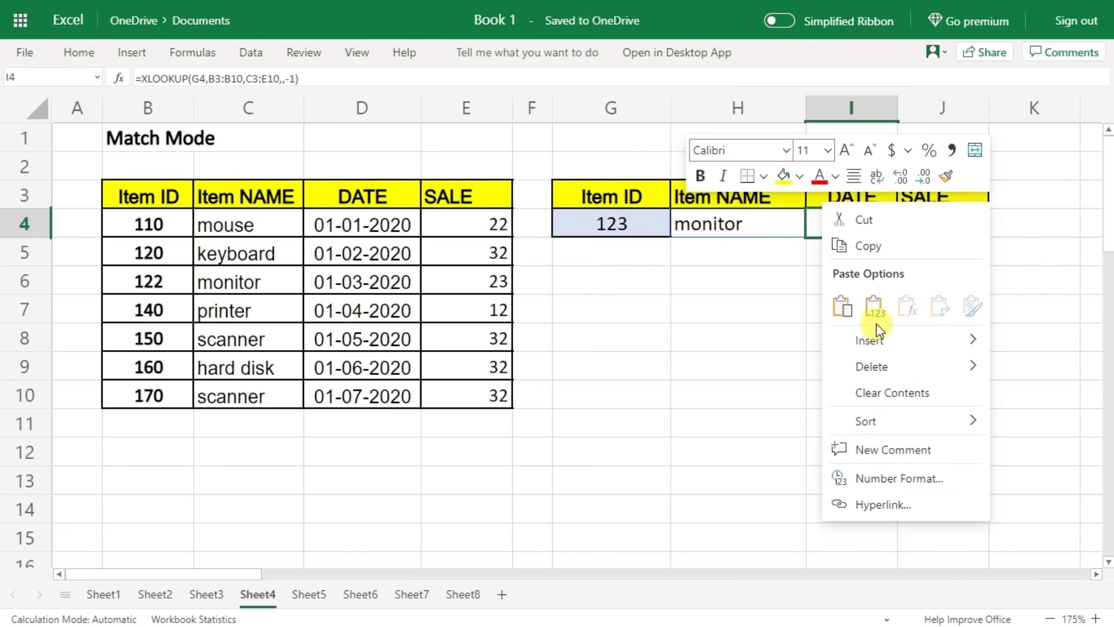
pyautogui.click(881, 477)
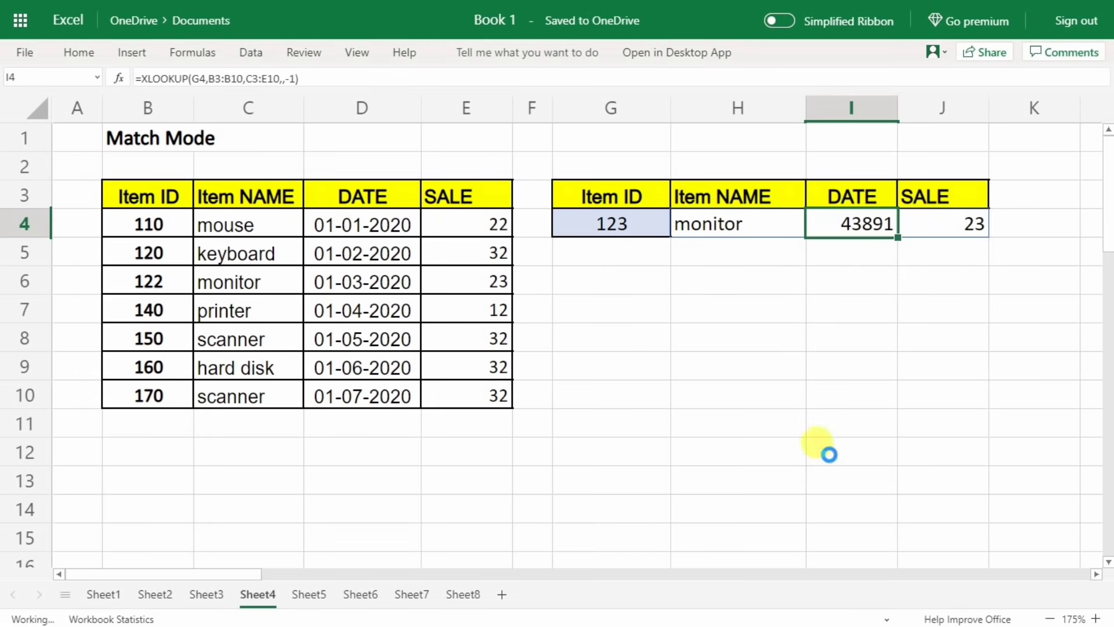
pyautogui.click(351, 224)
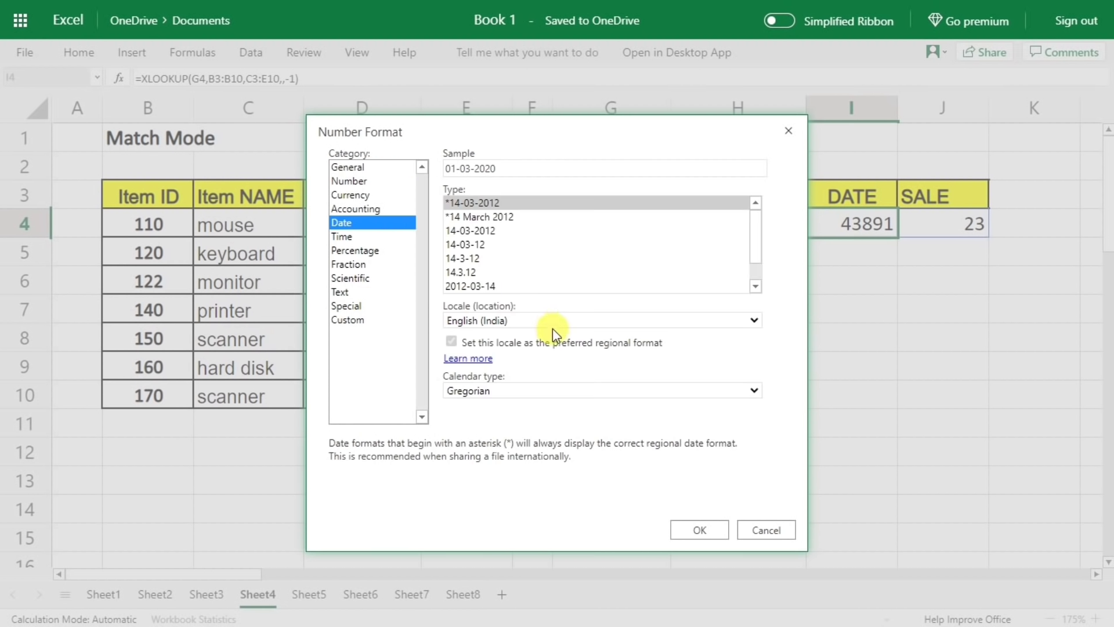
pyautogui.click(471, 244)
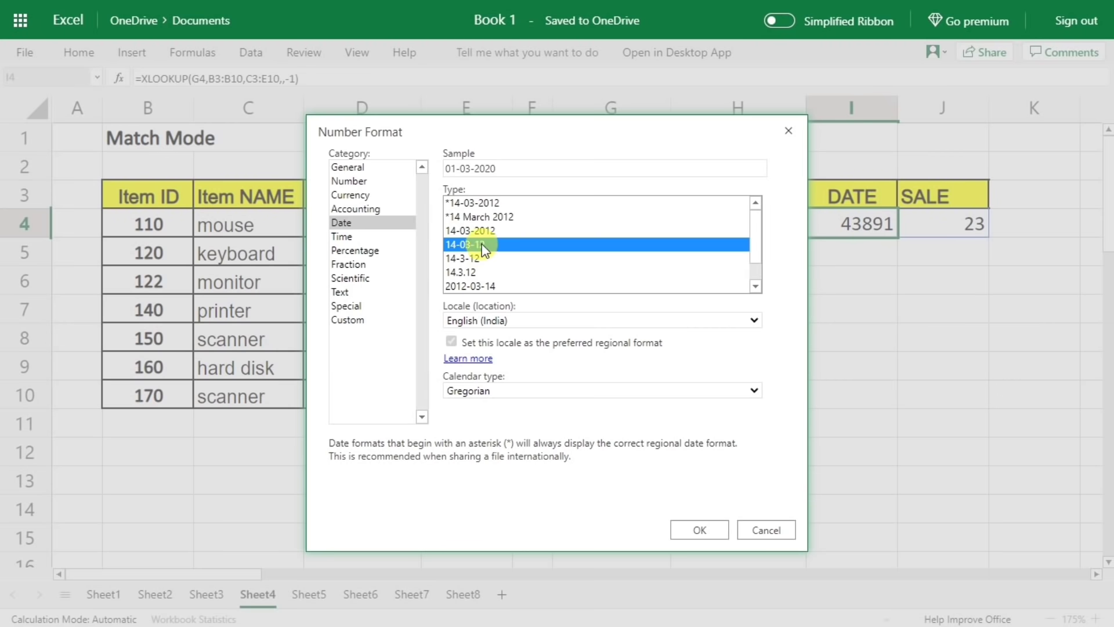
pyautogui.click(708, 530)
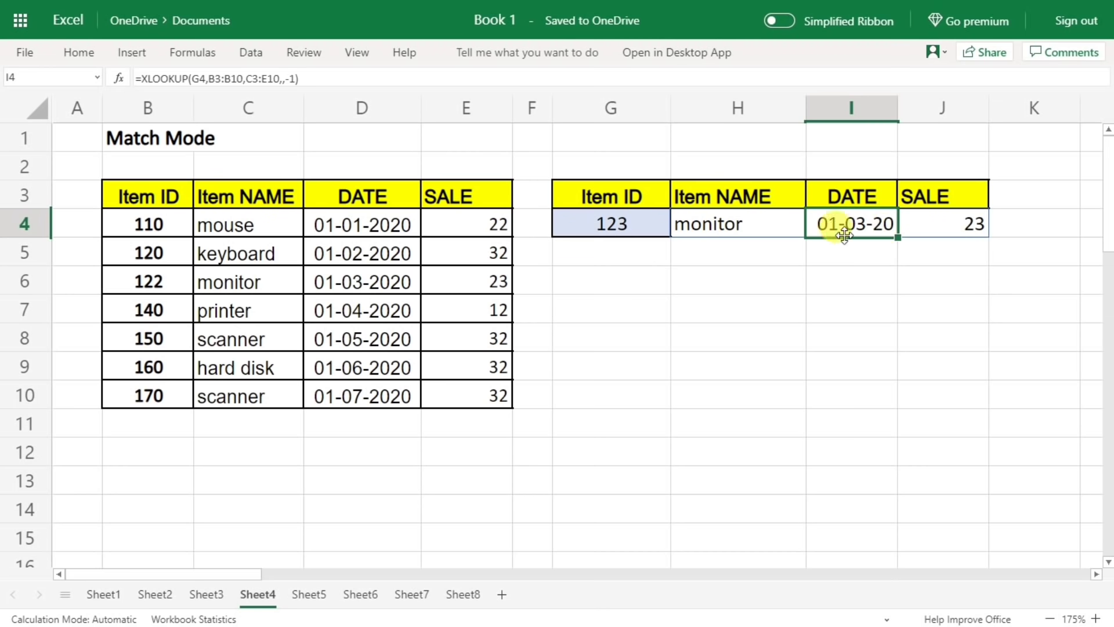
pyautogui.click(624, 225)
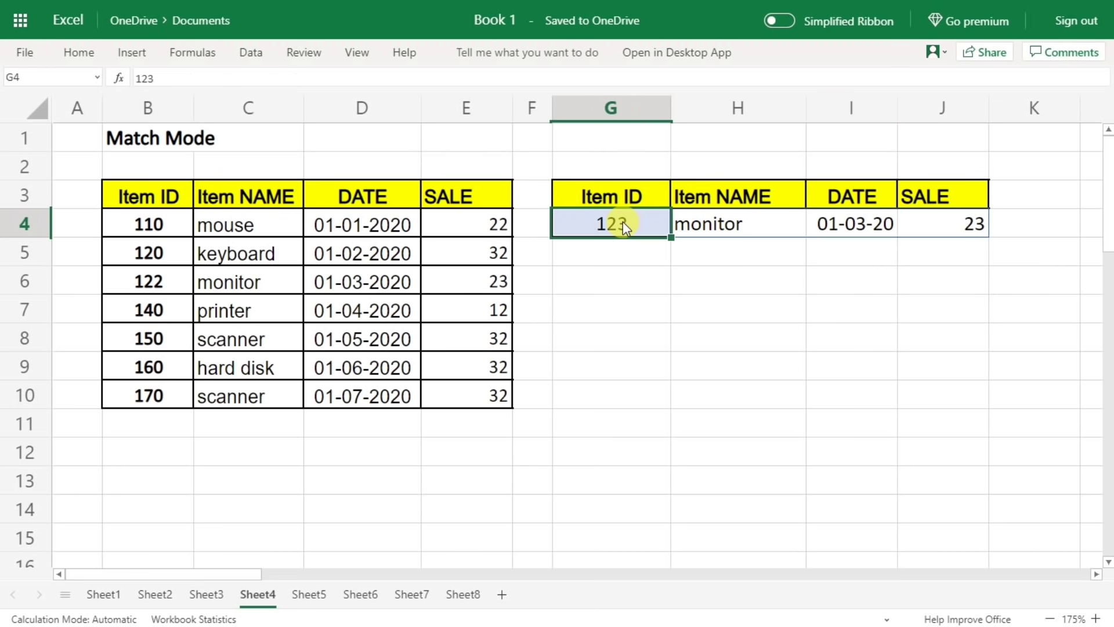
# Change H4's XLOOKUP match mode from -1 to 1 and compare the result against the table rows
pyautogui.doubleClick(722, 220)
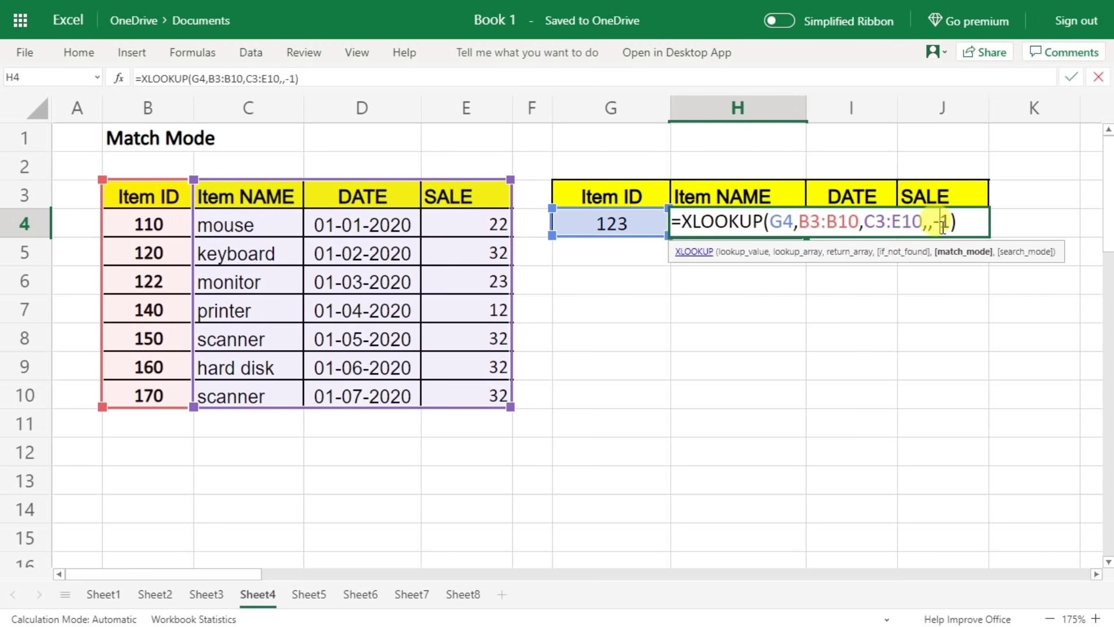
pyautogui.press('BackSpace')
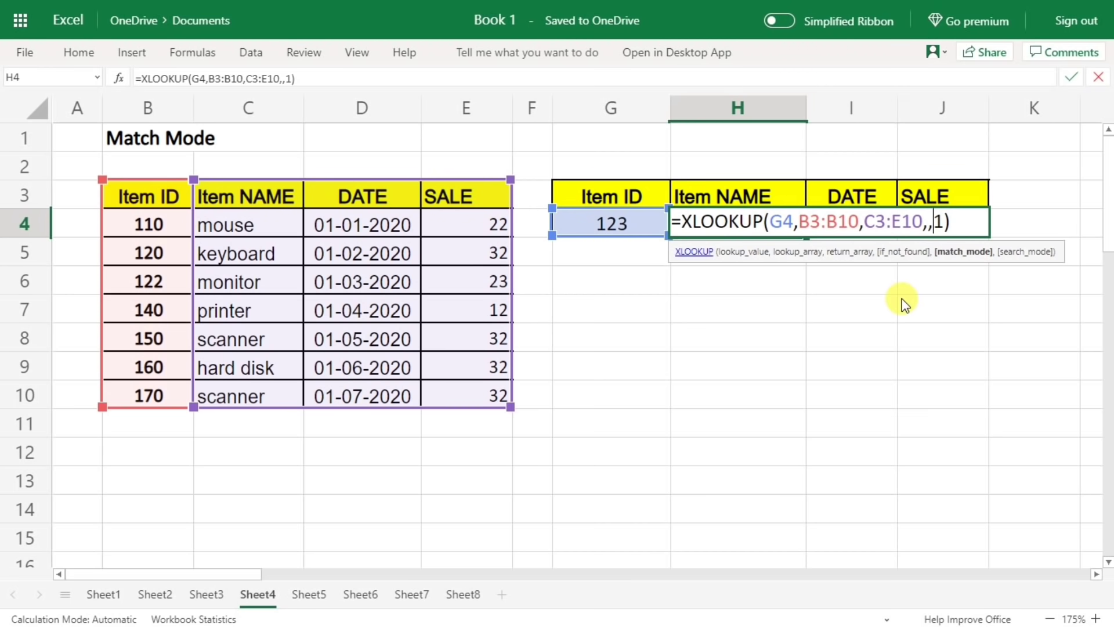
pyautogui.press('Return')
pyautogui.click(612, 223)
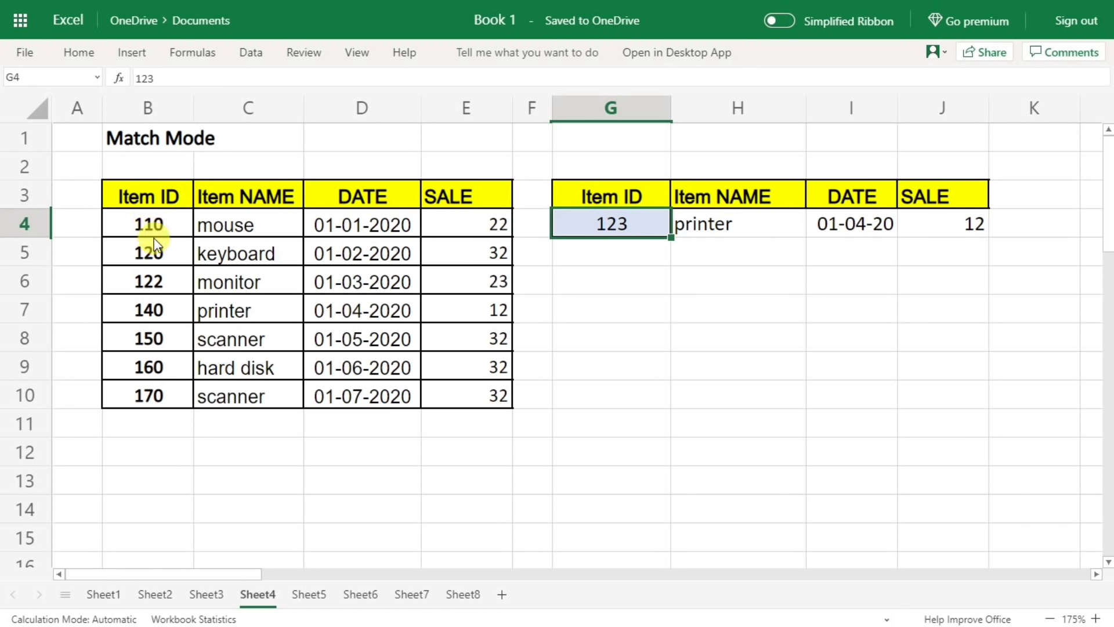
pyautogui.click(163, 308)
pyautogui.click(261, 312)
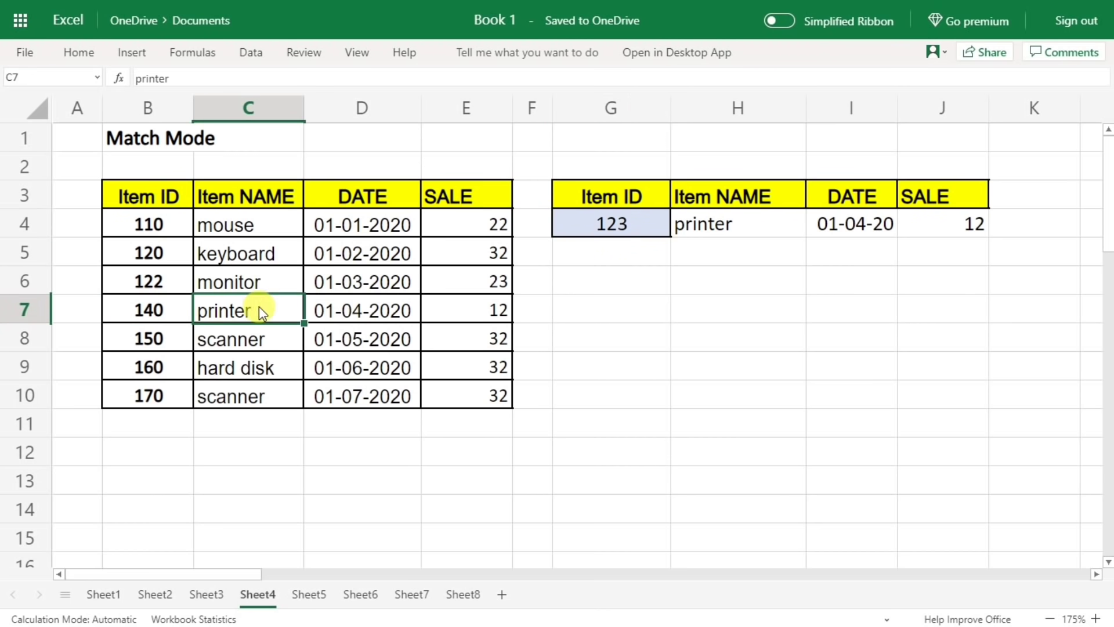
pyautogui.moveTo(259, 311); pyautogui.dragTo(467, 308)
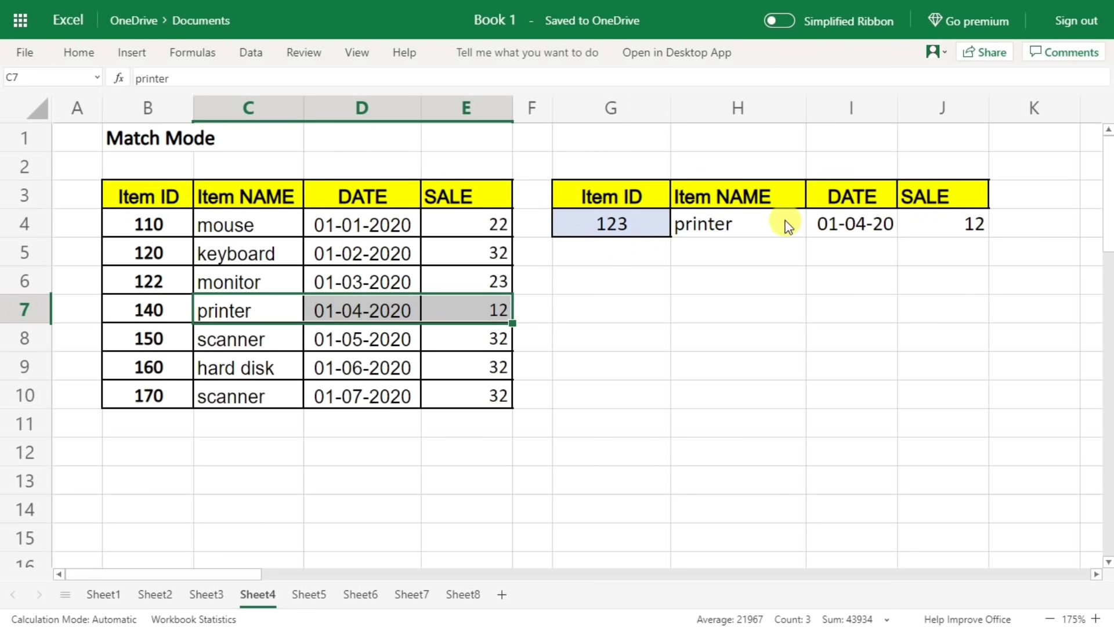
# Change the item ID in B4 to 124 so lookup 123 returns mouse, then go to Sheet5
pyautogui.click(156, 235)
pyautogui.write('124')
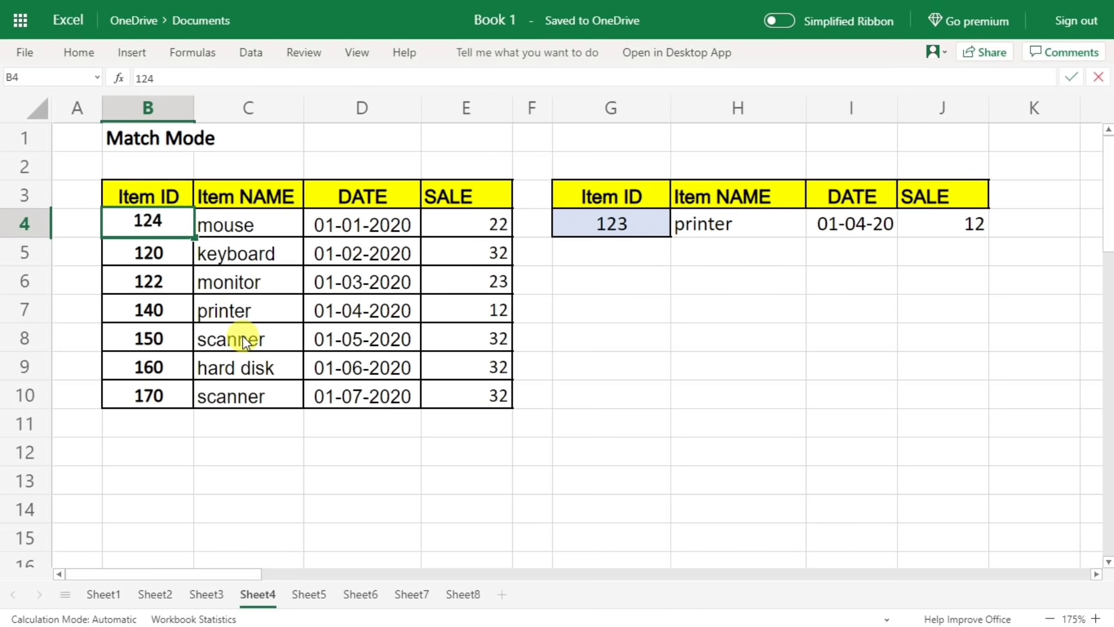
pyautogui.press('Return')
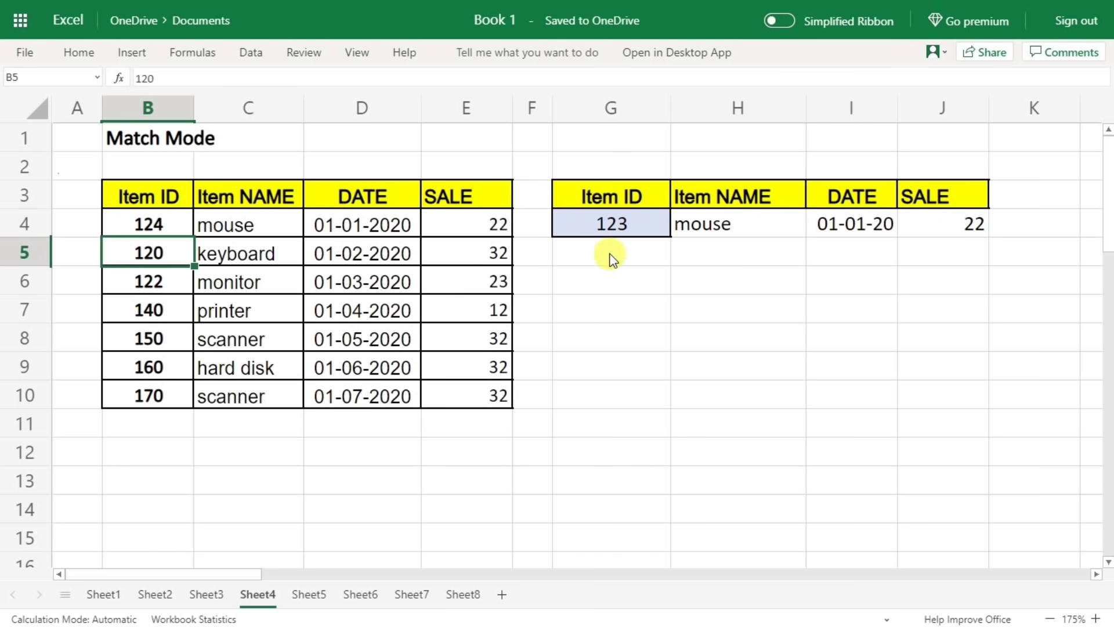
pyautogui.click(604, 219)
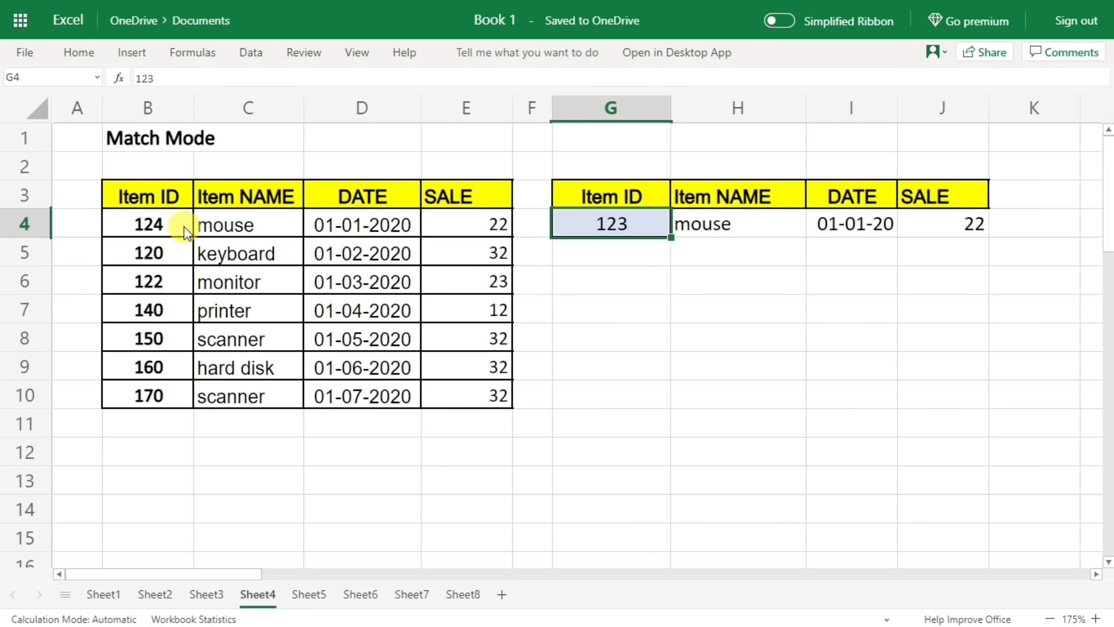
pyautogui.click(157, 228)
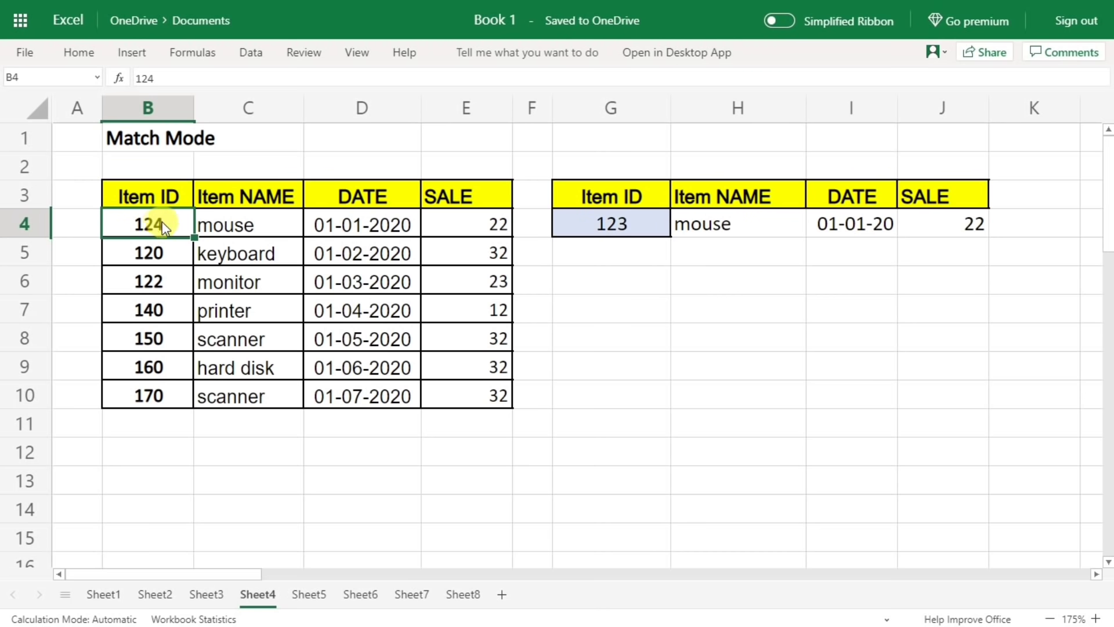
pyautogui.moveTo(241, 235); pyautogui.dragTo(472, 232)
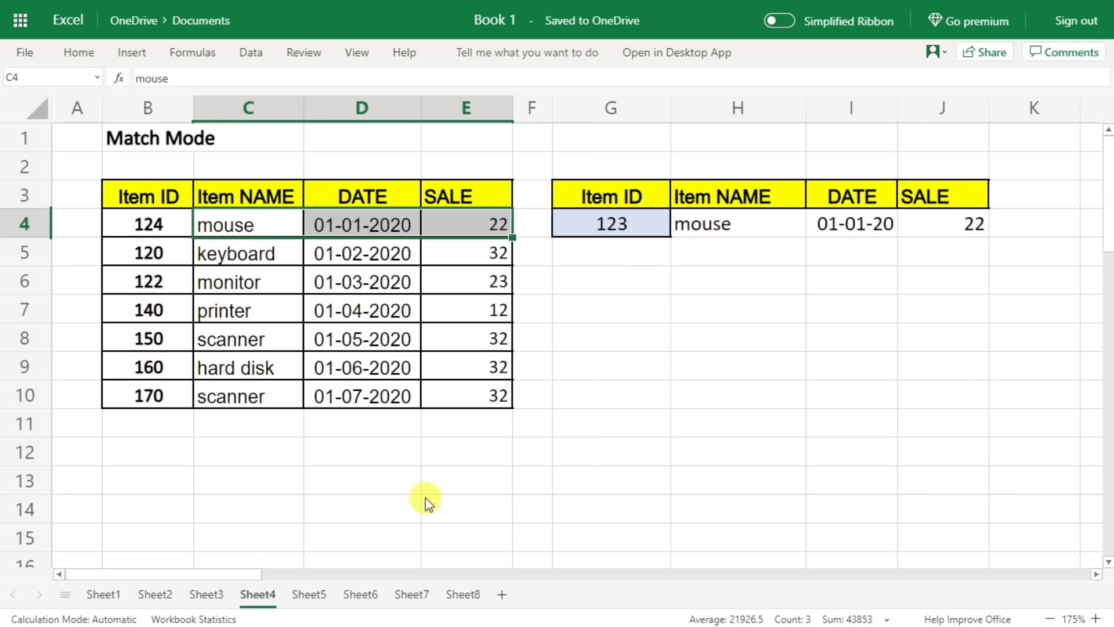
pyautogui.click(309, 594)
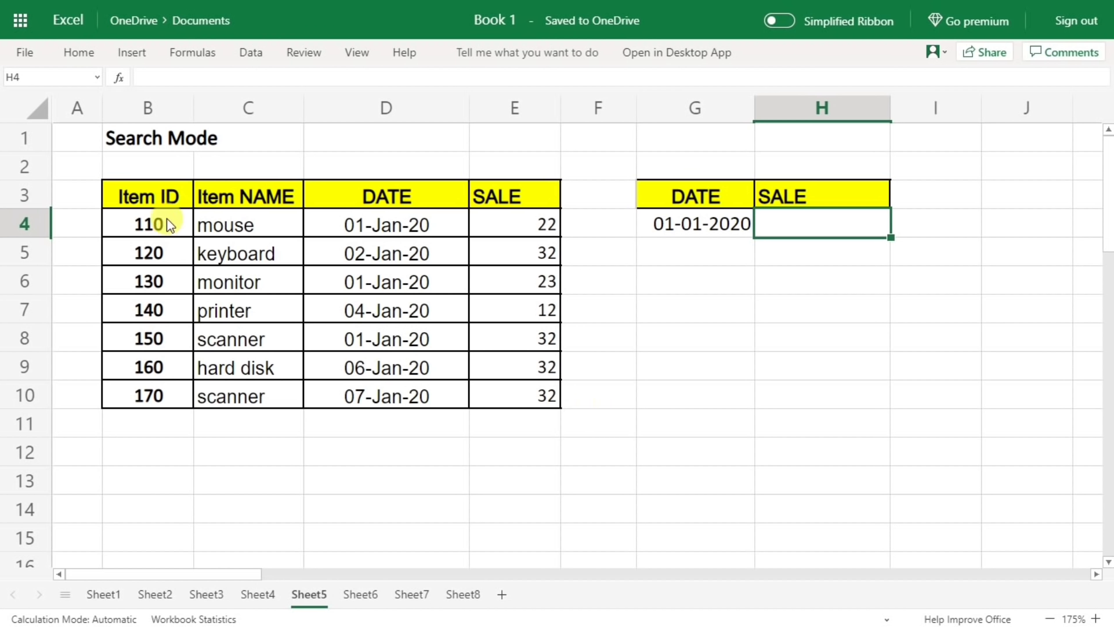
pyautogui.click(147, 233)
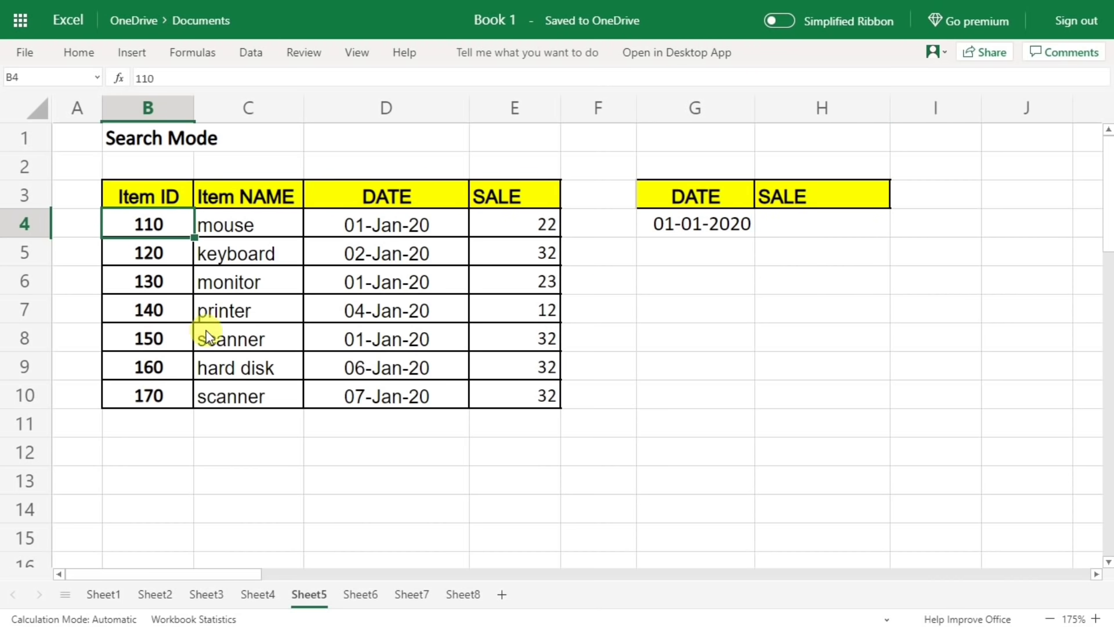
pyautogui.moveTo(144, 192)
pyautogui.mouseDown()
pyautogui.moveTo(146, 277)
pyautogui.moveTo(267, 285)
pyautogui.mouseUp()
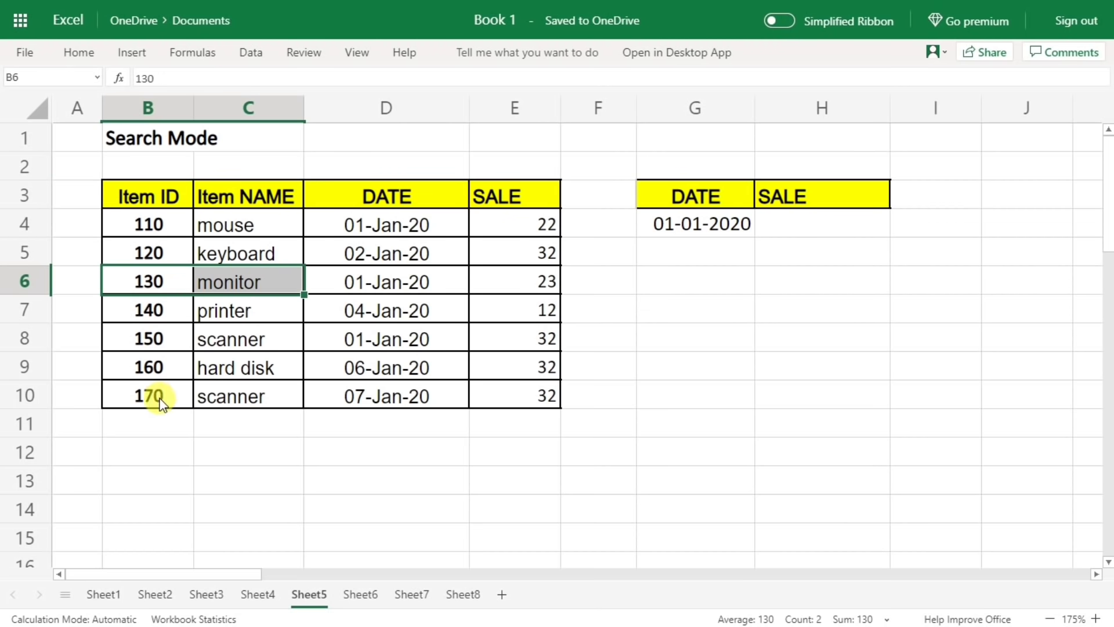
pyautogui.moveTo(148, 406); pyautogui.dragTo(144, 309)
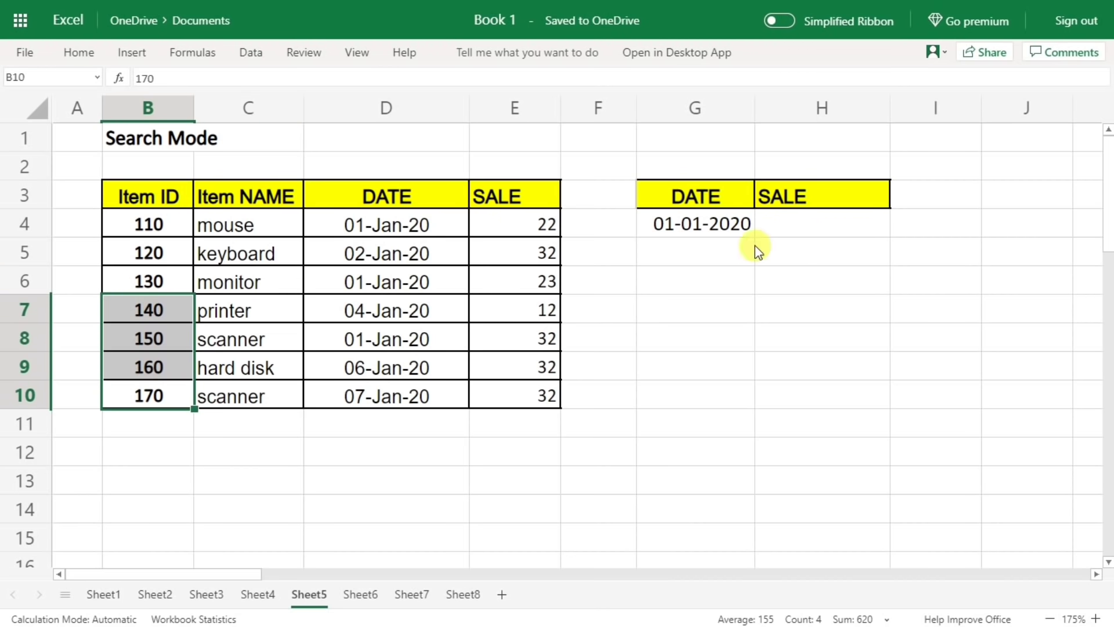
pyautogui.click(809, 225)
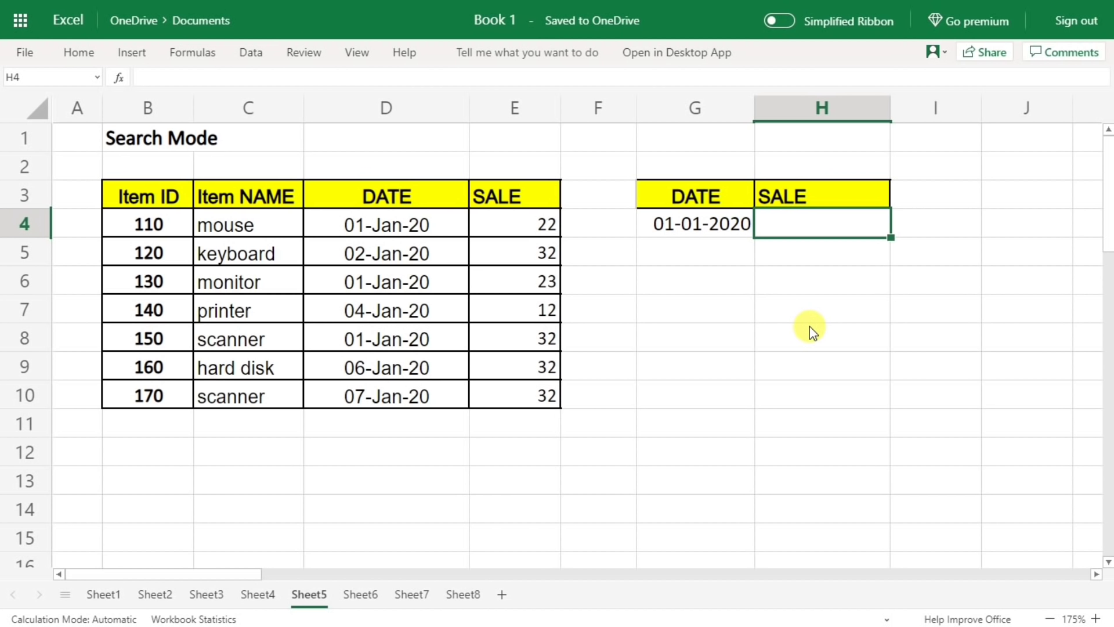
# Enter =XLOOKUP(G4, D3:D10, E3:E10,,,-1) in H4, returning 32 from the bottom-most 01-01-2020 date
pyautogui.write('=')
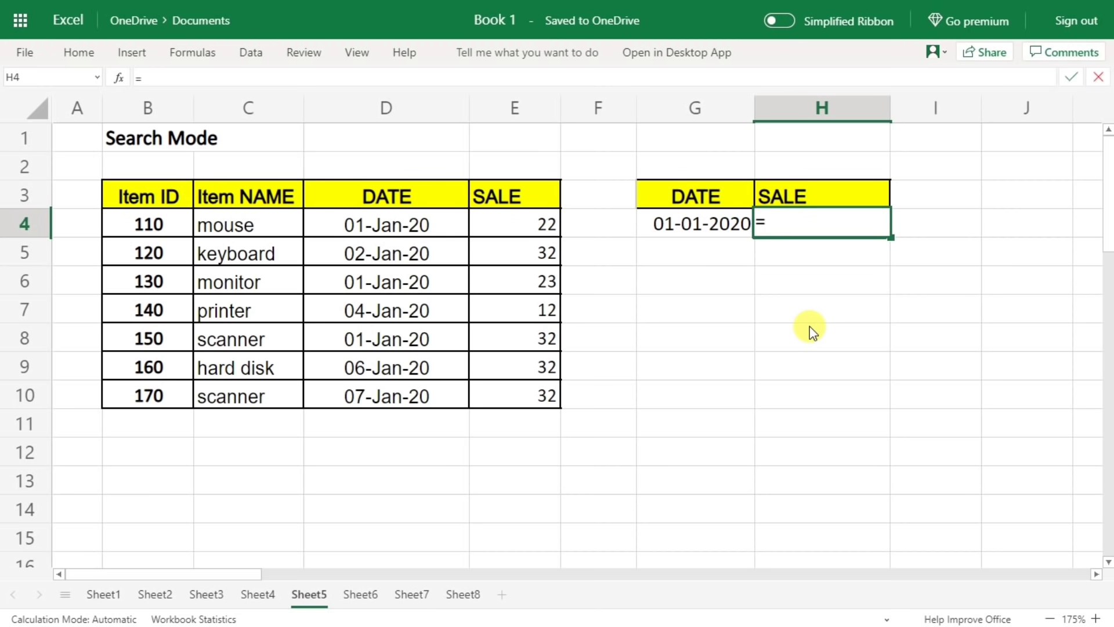
pyautogui.write('xlookup(')
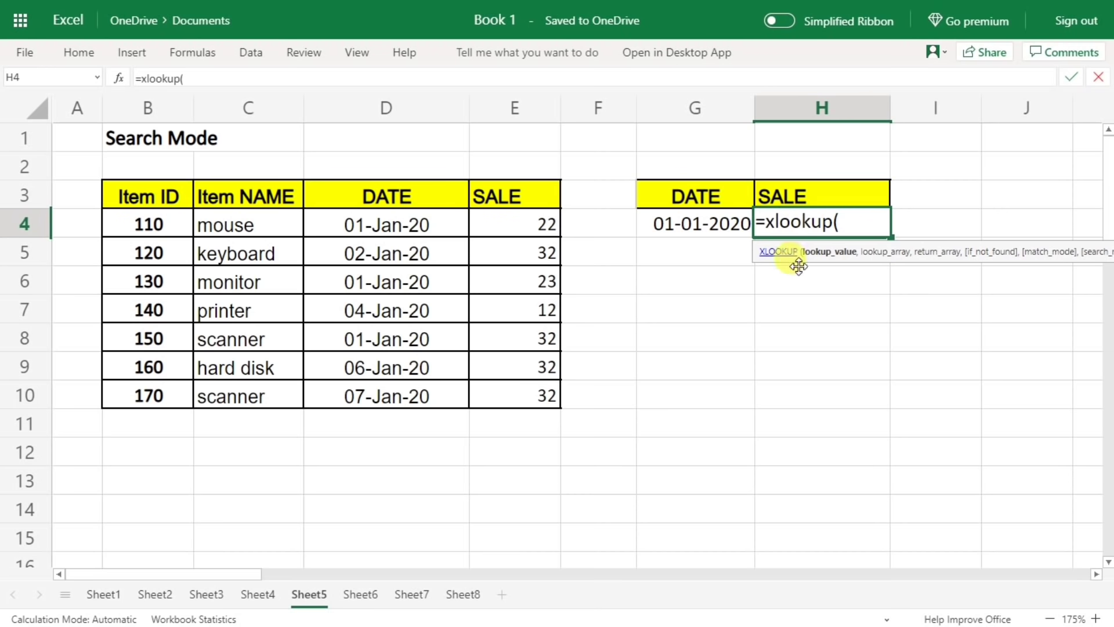
pyautogui.click(675, 224)
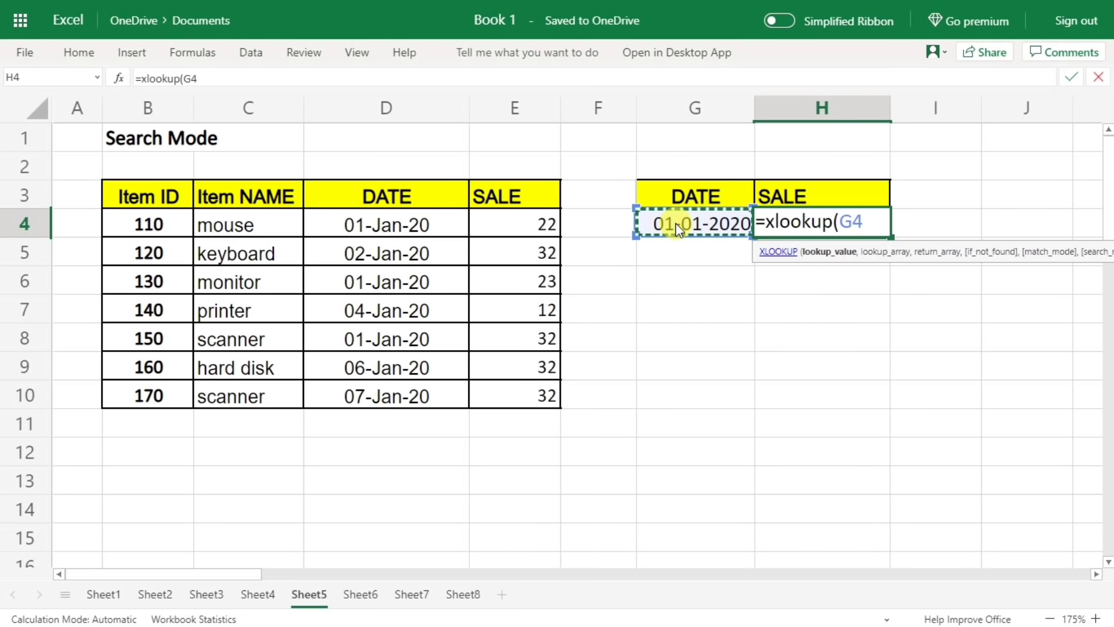
pyautogui.write(',')
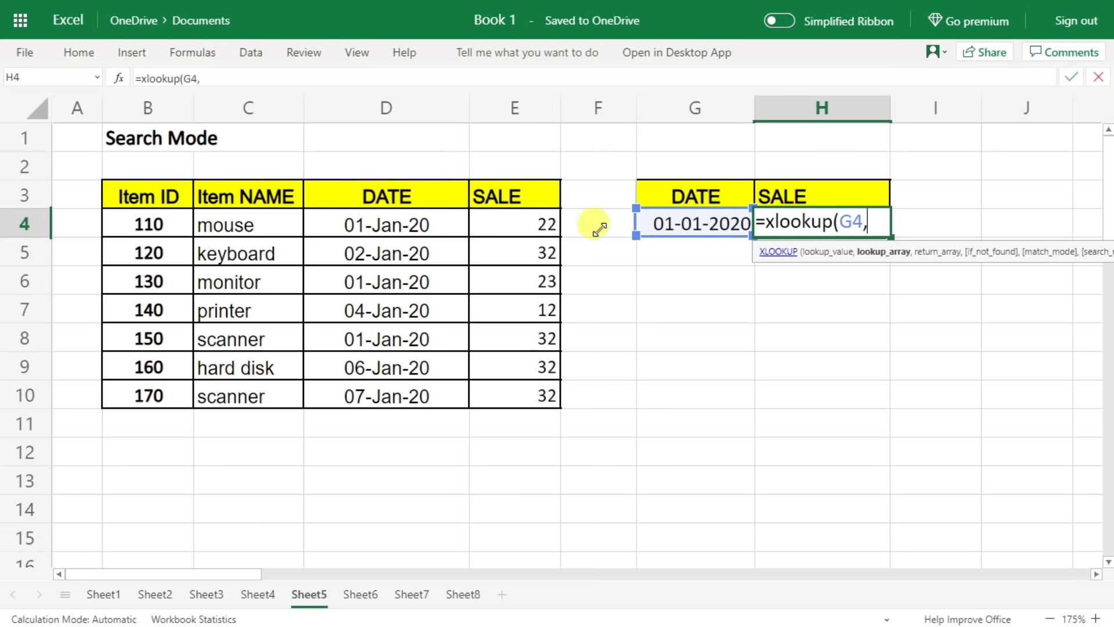
pyautogui.moveTo(388, 197); pyautogui.dragTo(400, 229)
pyautogui.moveTo(413, 336); pyautogui.dragTo(435, 394)
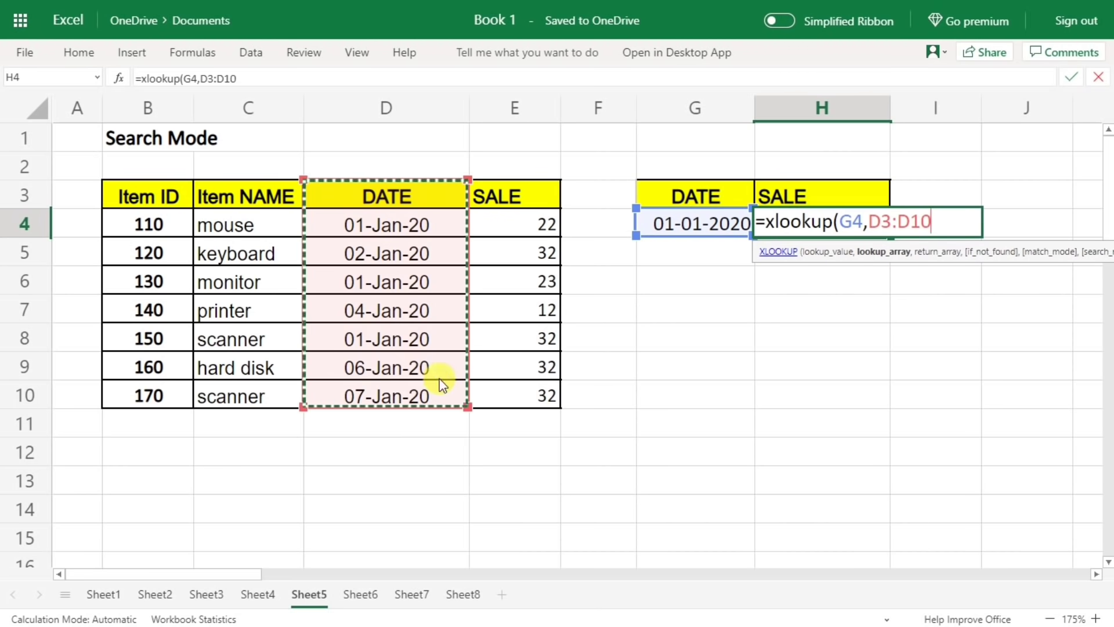
pyautogui.write(',')
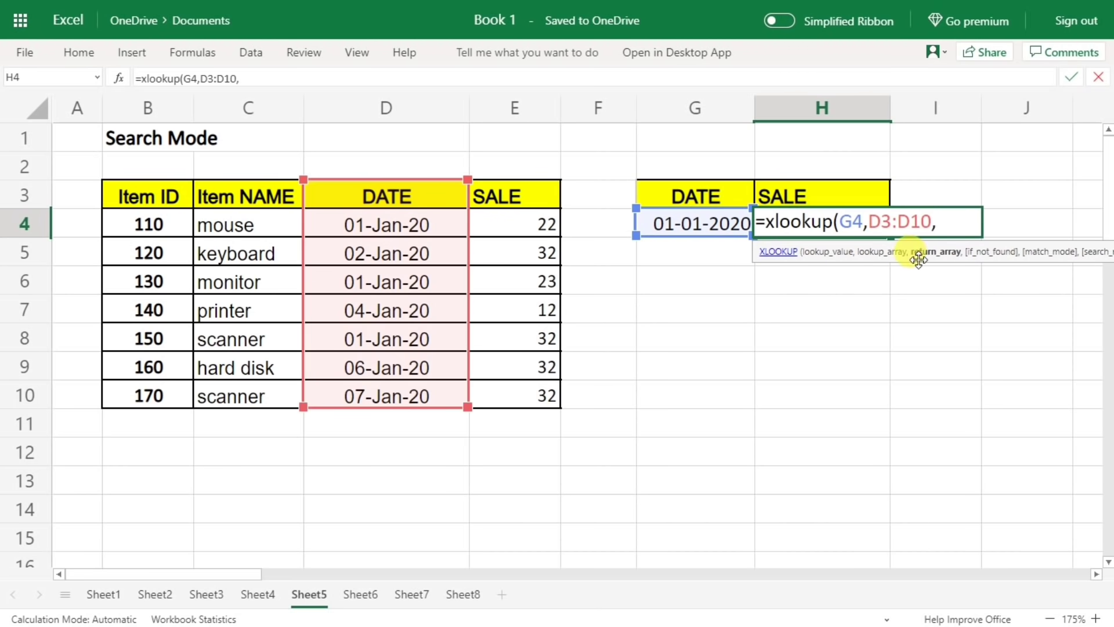
pyautogui.moveTo(505, 196); pyautogui.dragTo(534, 374)
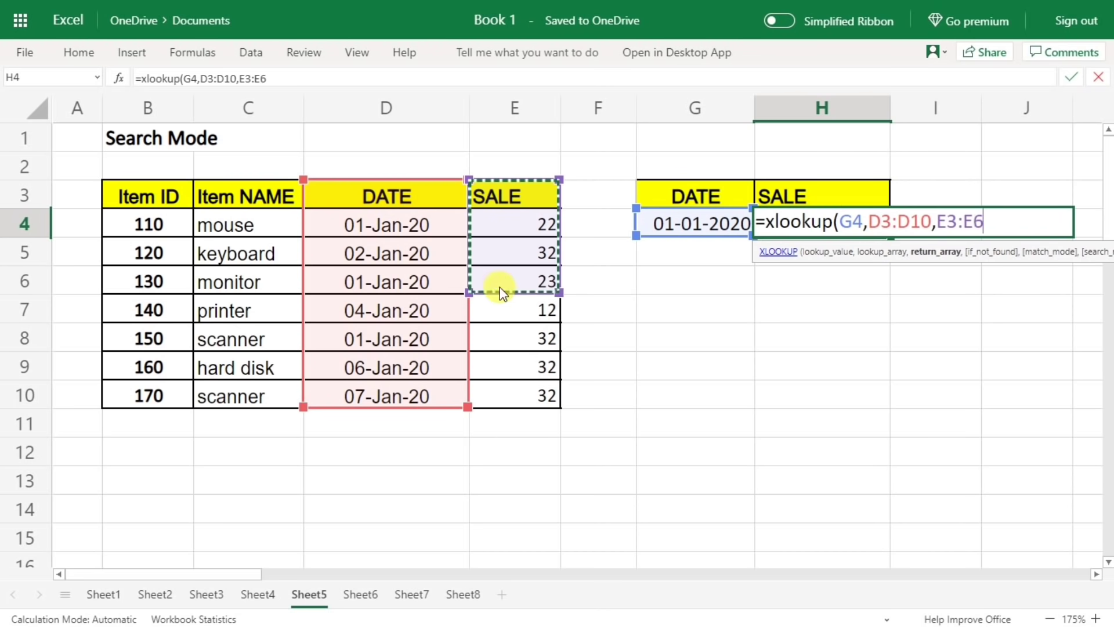
pyautogui.write(',')
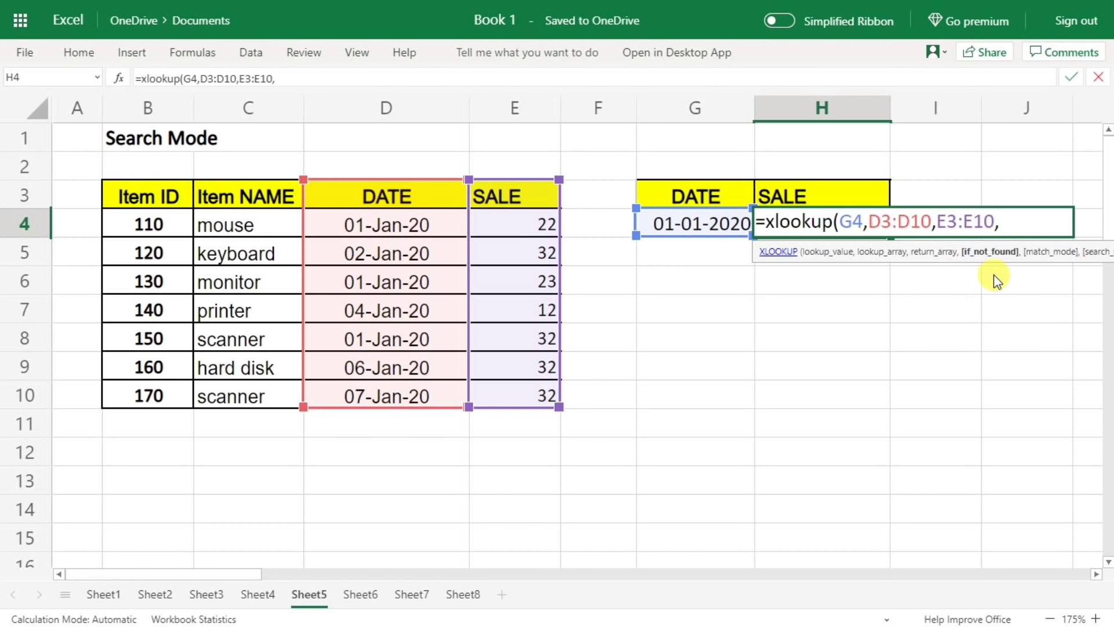
pyautogui.write(',')
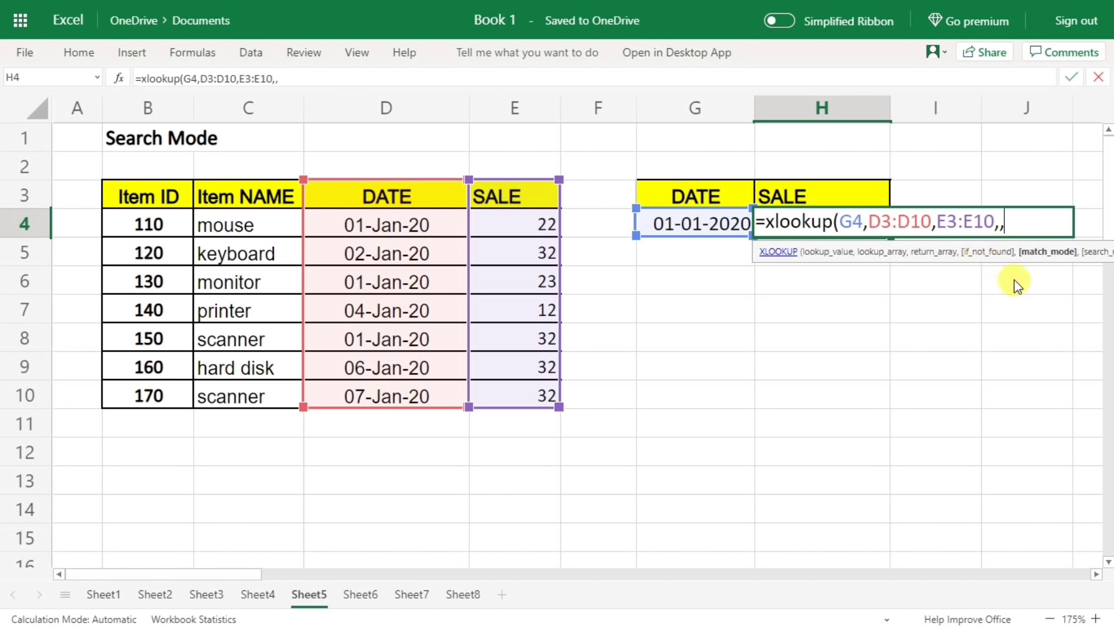
pyautogui.write(',')
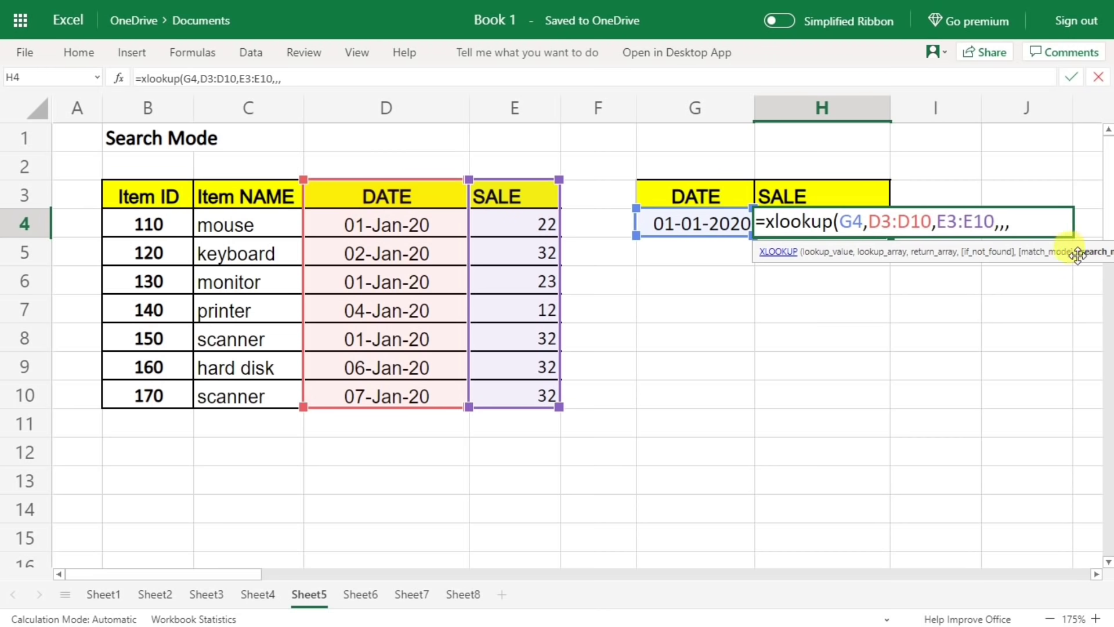
pyautogui.moveTo(1024, 252); pyautogui.dragTo(985, 276)
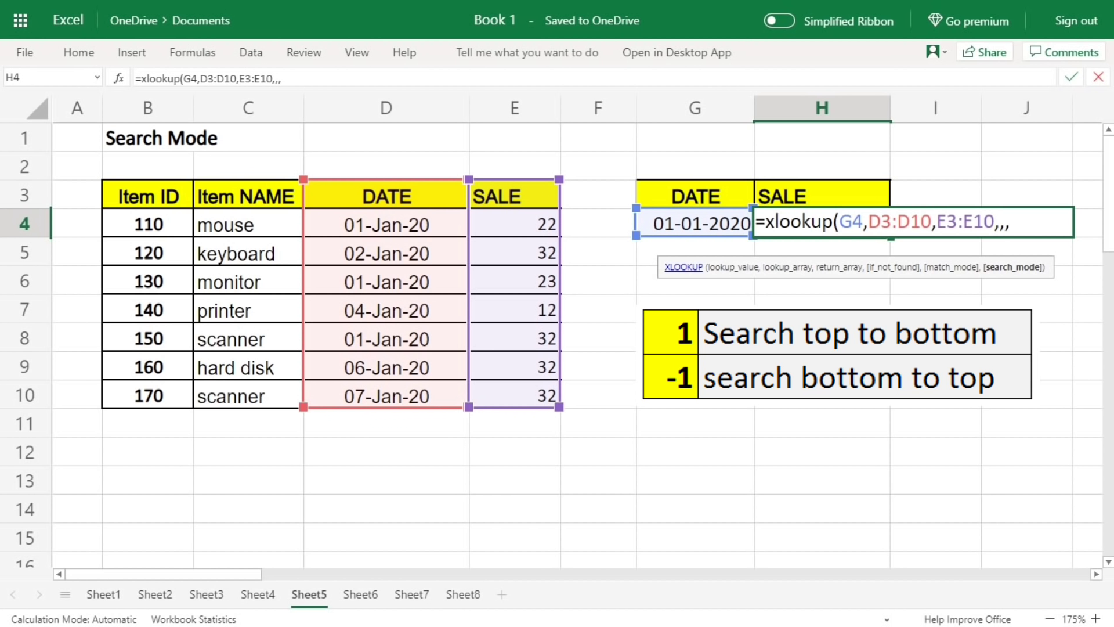
pyautogui.write('-')
pyautogui.write('1')
pyautogui.write(')')
pyautogui.press('Return')
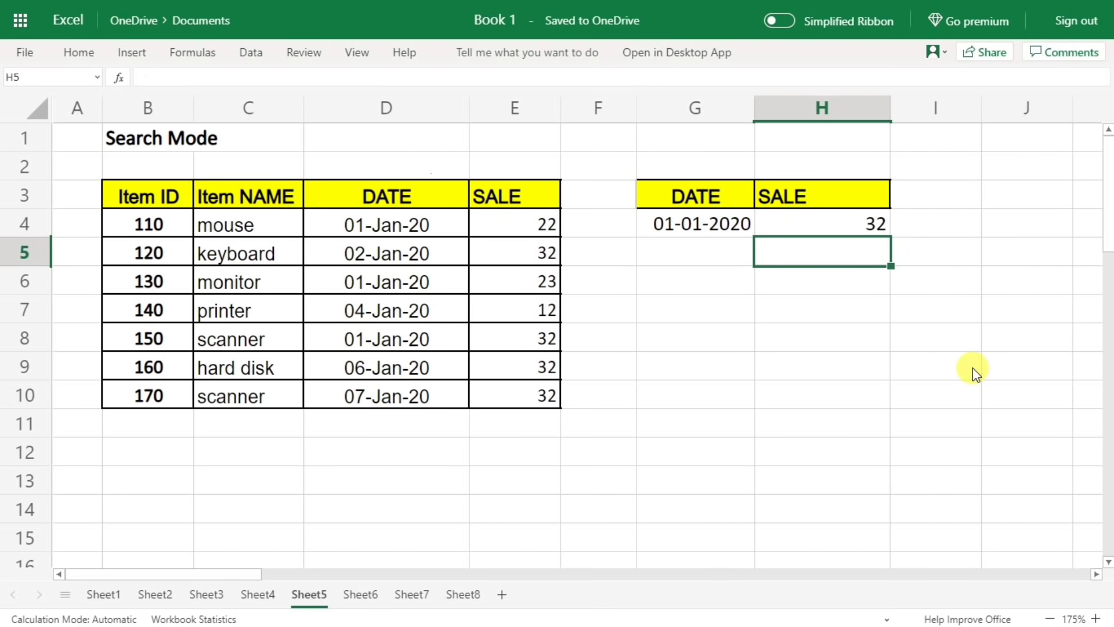
# Apply the custom dd-mmm-yy number format to G4 so it reads 01-Jan-20
pyautogui.click(725, 221)
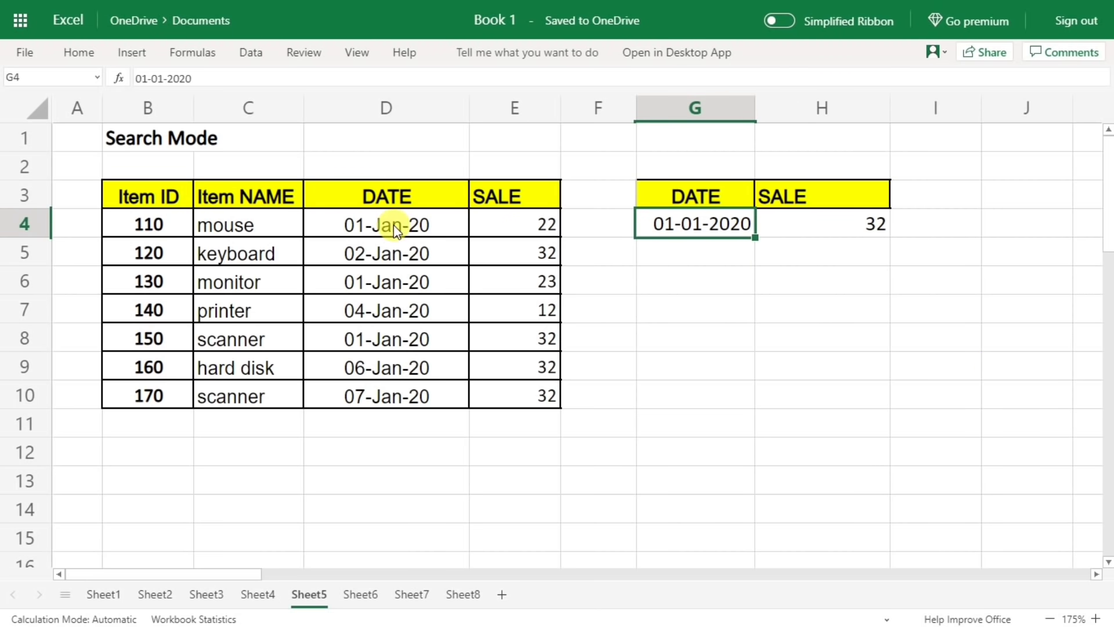
pyautogui.rightClick(660, 232)
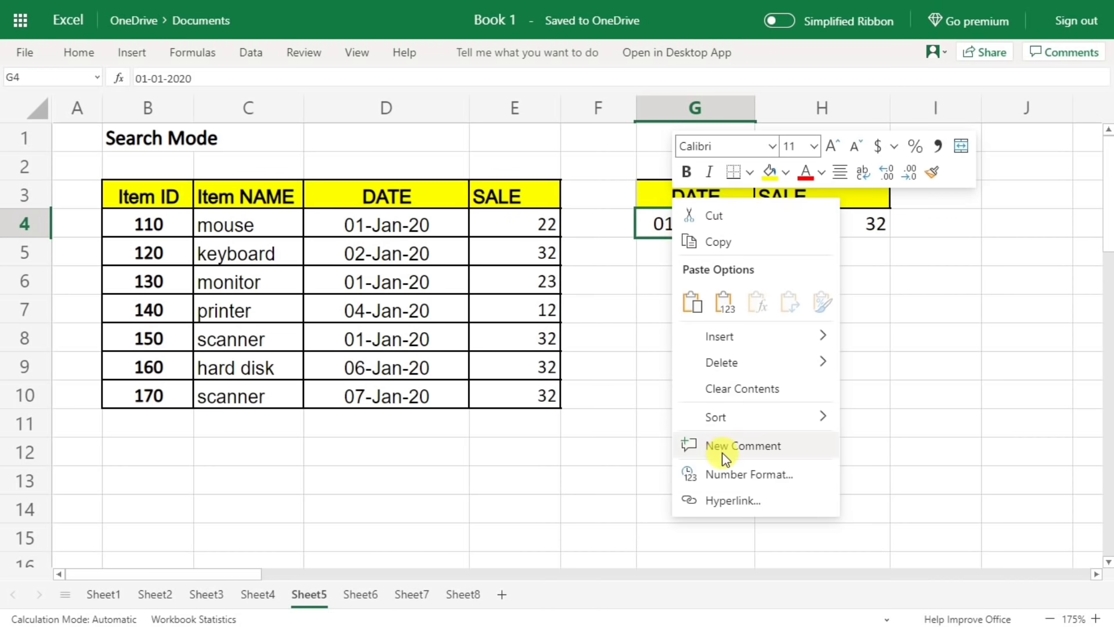
pyautogui.click(722, 474)
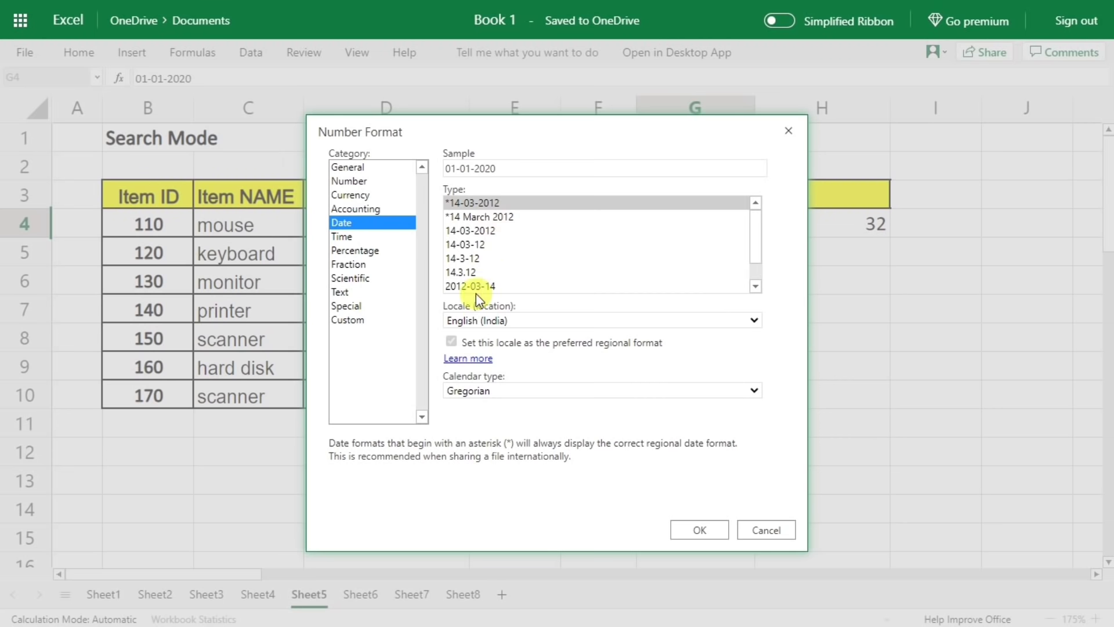
pyautogui.click(362, 320)
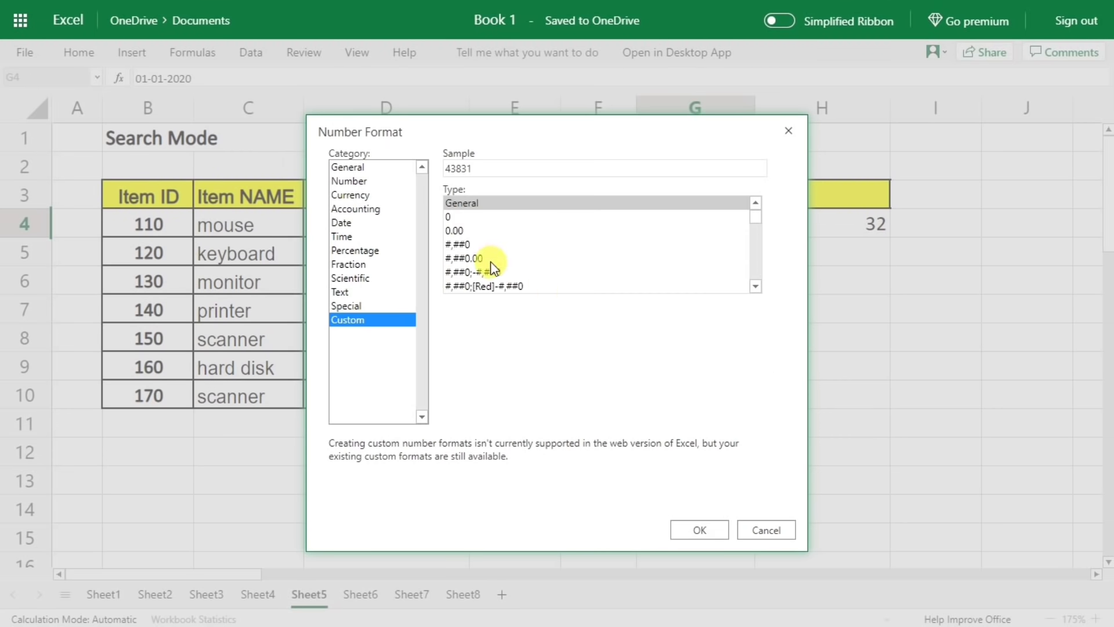
pyautogui.click(484, 244)
pyautogui.scroll(-5, 484, 250)
pyautogui.click(480, 206)
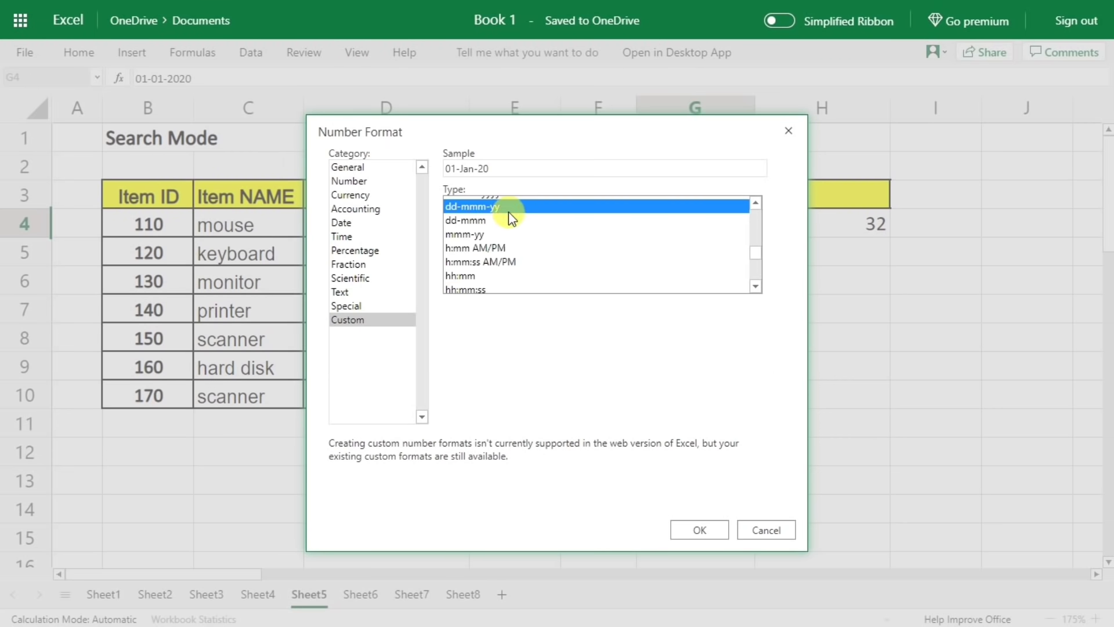
pyautogui.click(690, 528)
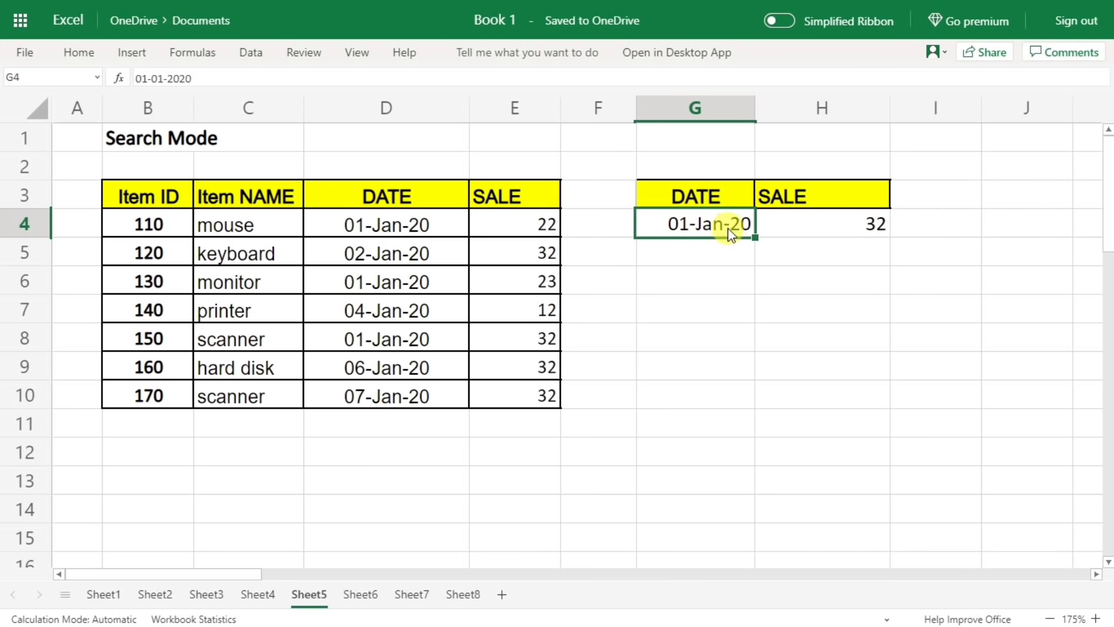
# Compare the repeated 01-Jan-20 dates in D6 and D8 and the D8 row's sale
pyautogui.click(356, 227)
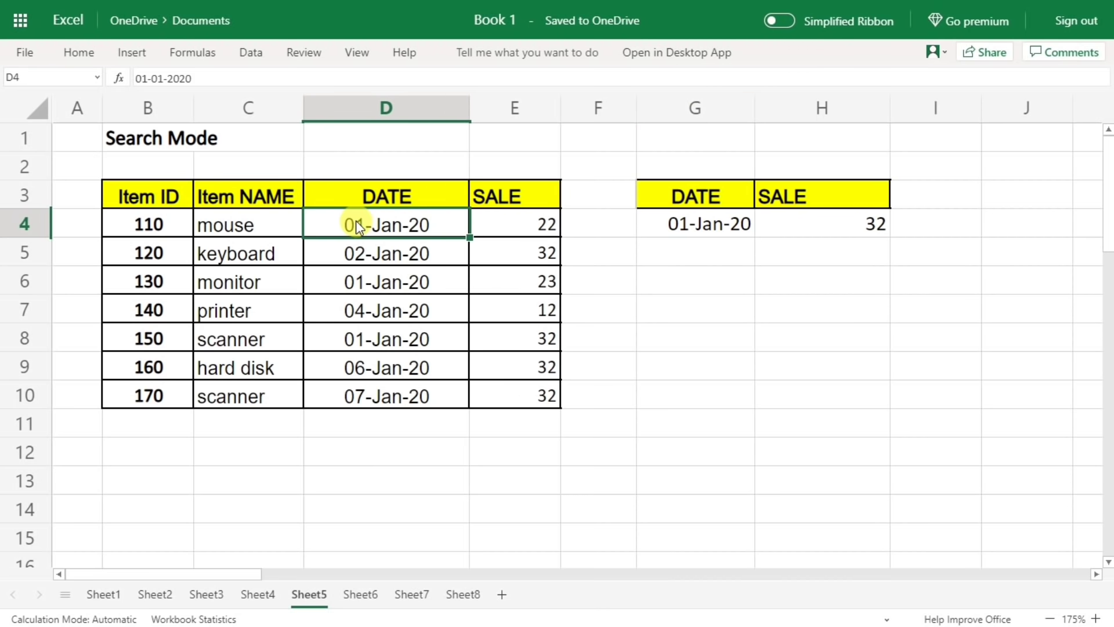
pyautogui.click(380, 280)
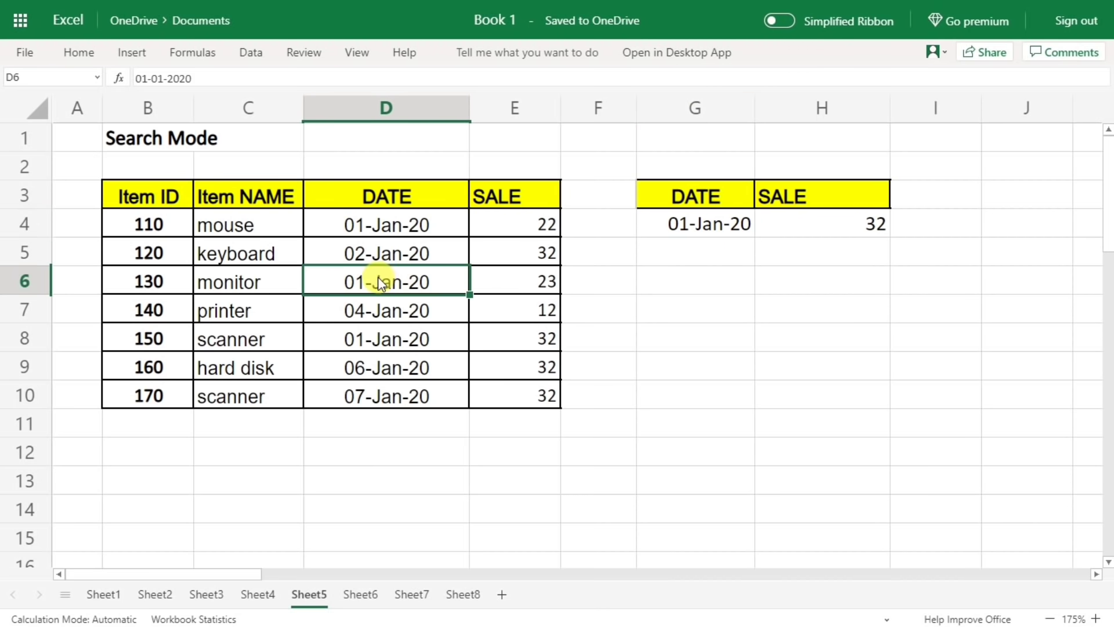
pyautogui.click(384, 346)
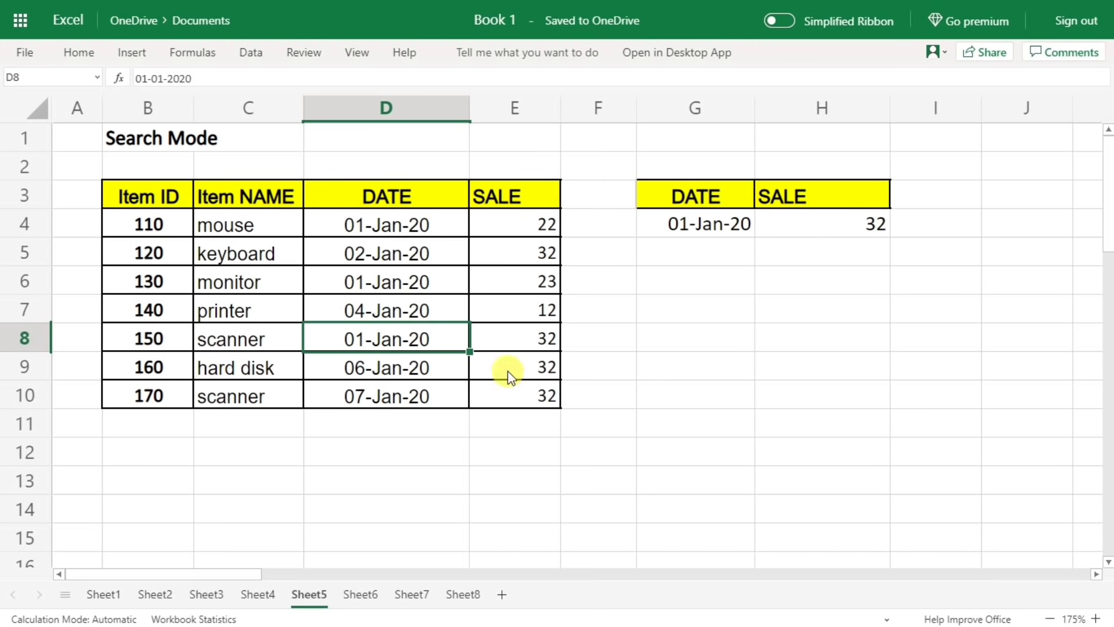
pyautogui.click(385, 393)
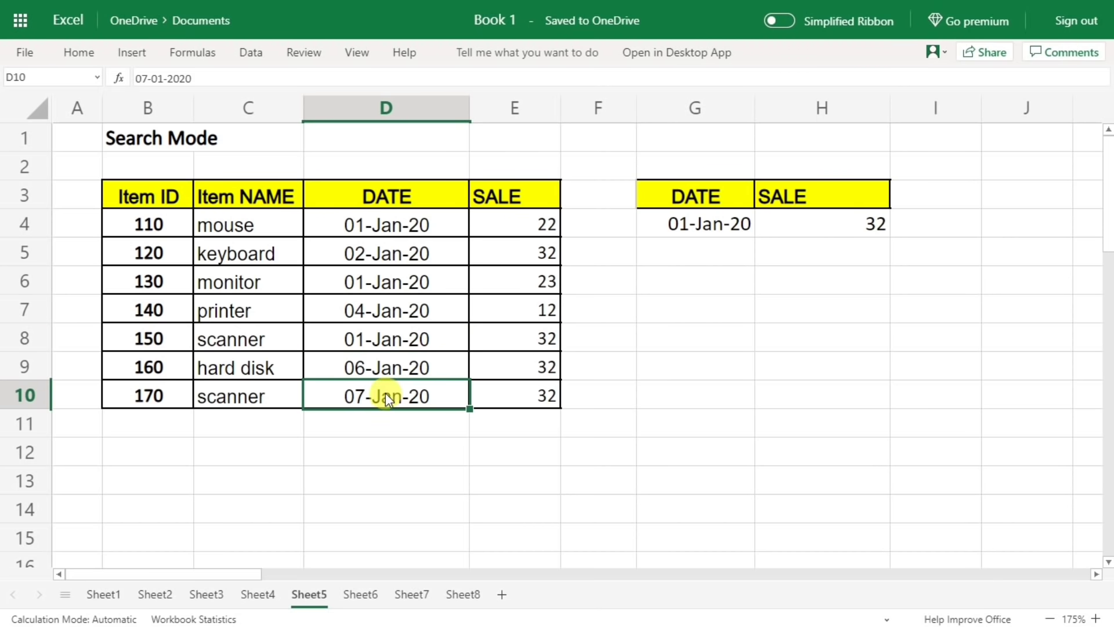
pyautogui.moveTo(387, 390); pyautogui.dragTo(379, 335)
pyautogui.click(383, 335)
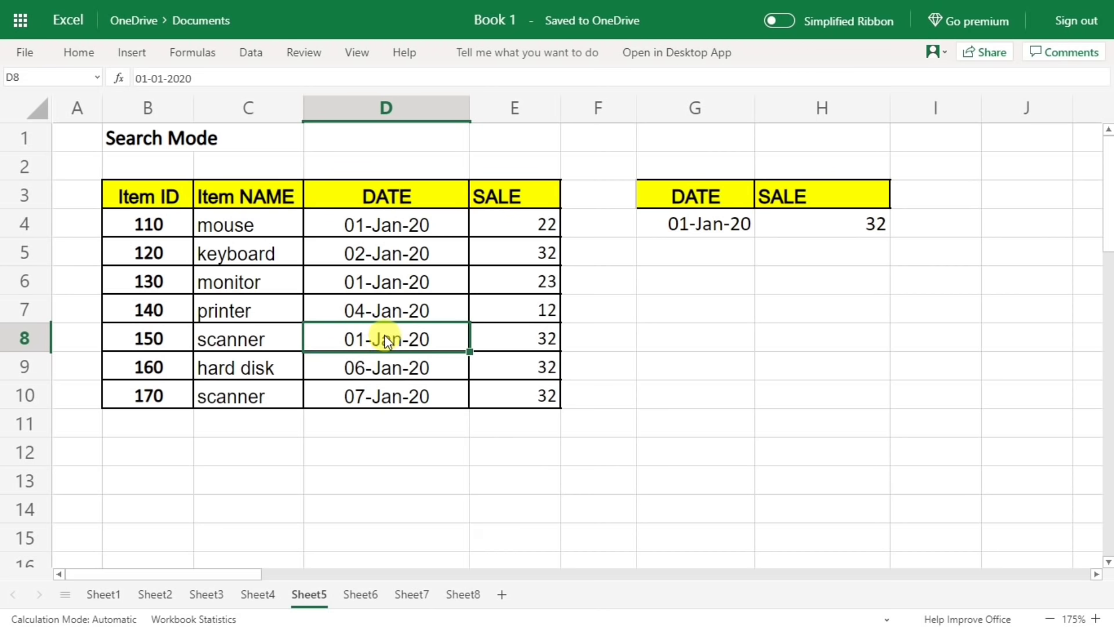
pyautogui.click(500, 342)
# Change H4's XLOOKUP search mode from -1 to 1 so it returns 22
pyautogui.click(868, 223)
pyautogui.doubleClick(854, 226)
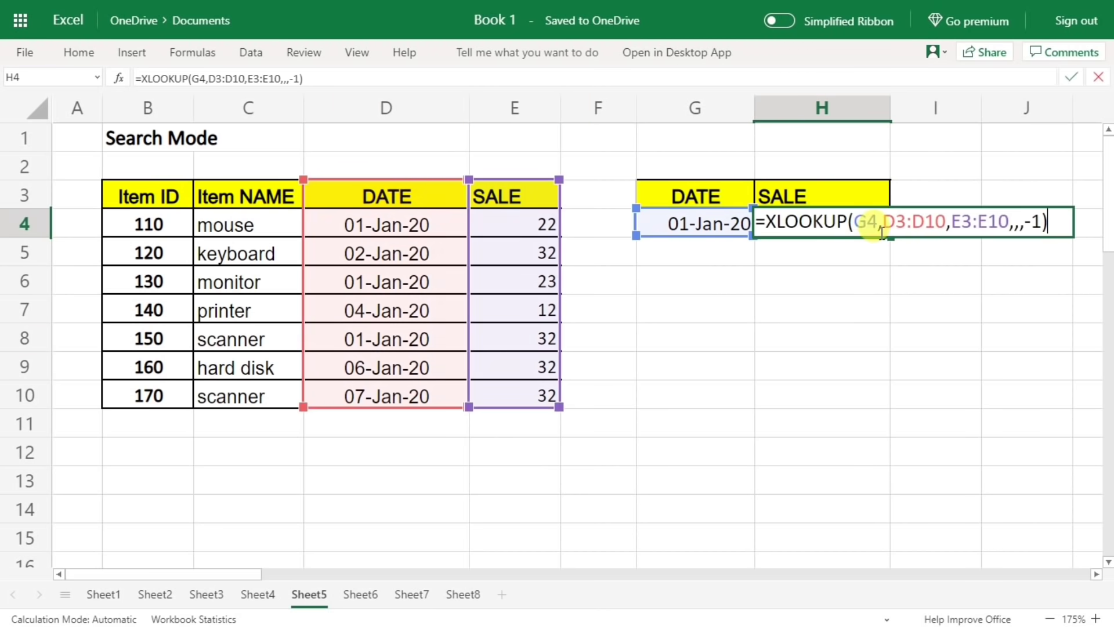
pyautogui.press('Left')
pyautogui.press('Left')
pyautogui.press('BackSpace')
pyautogui.press('Return')
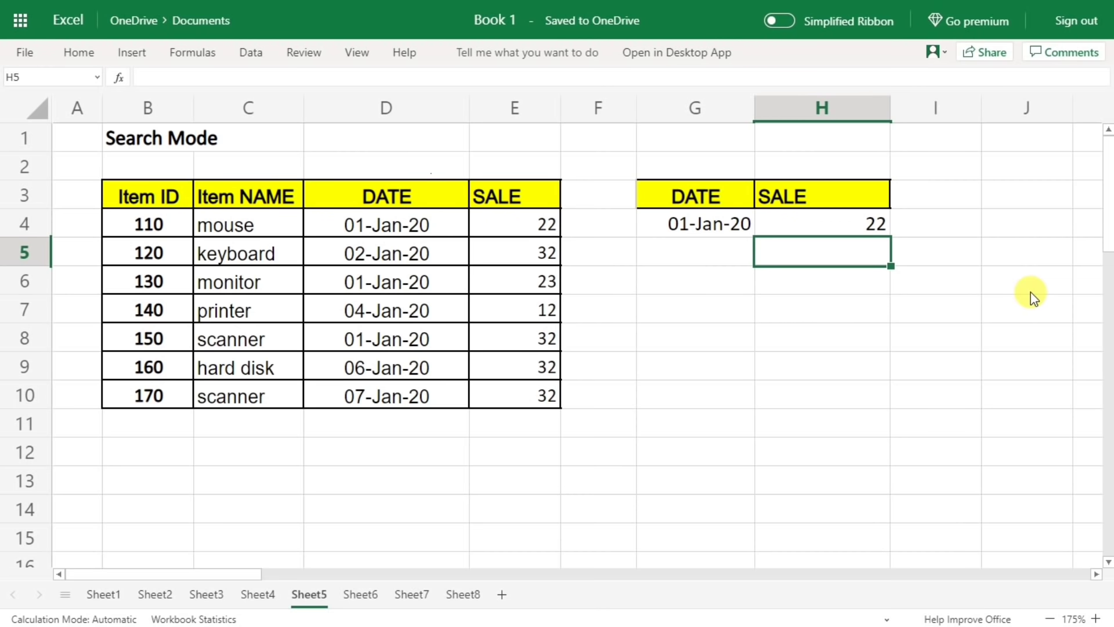
pyautogui.click(381, 218)
pyautogui.click(507, 226)
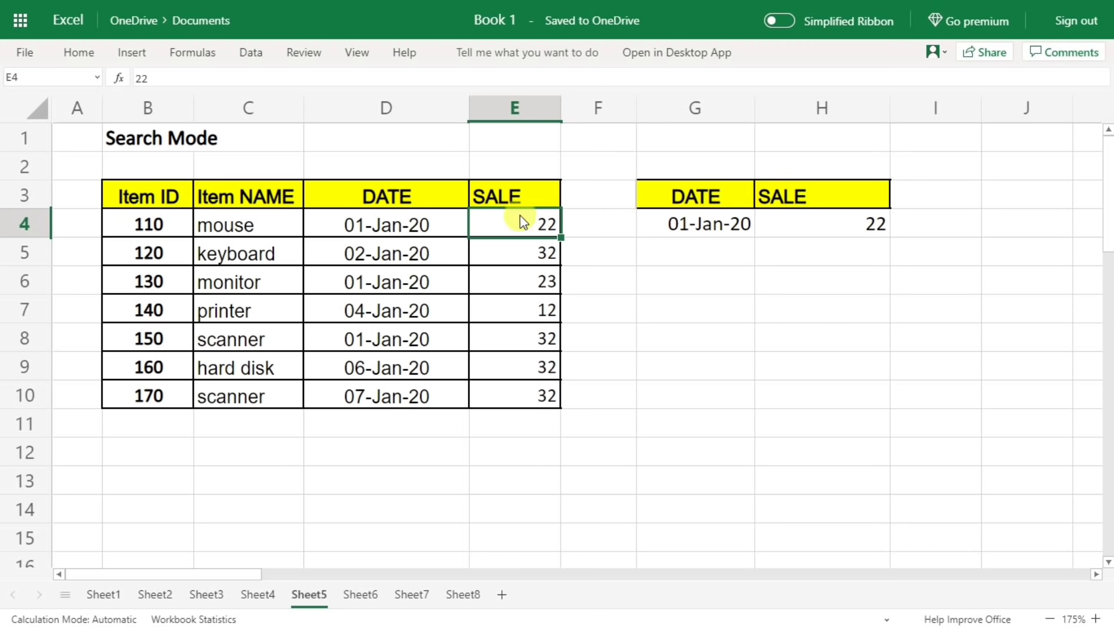
pyautogui.click(850, 221)
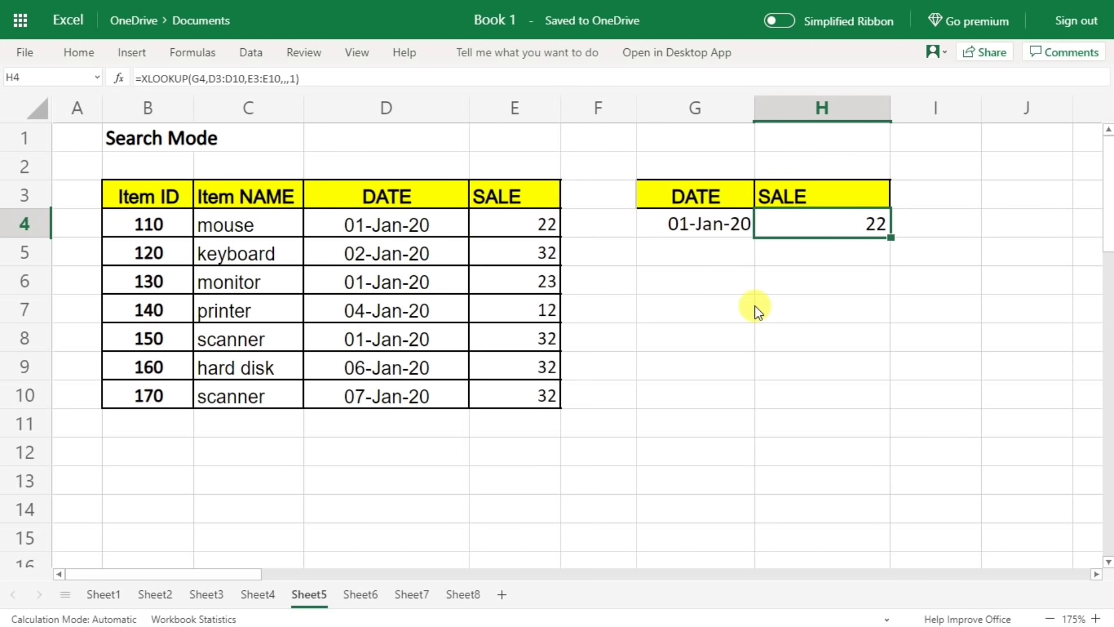
pyautogui.moveTo(413, 398); pyautogui.dragTo(419, 343)
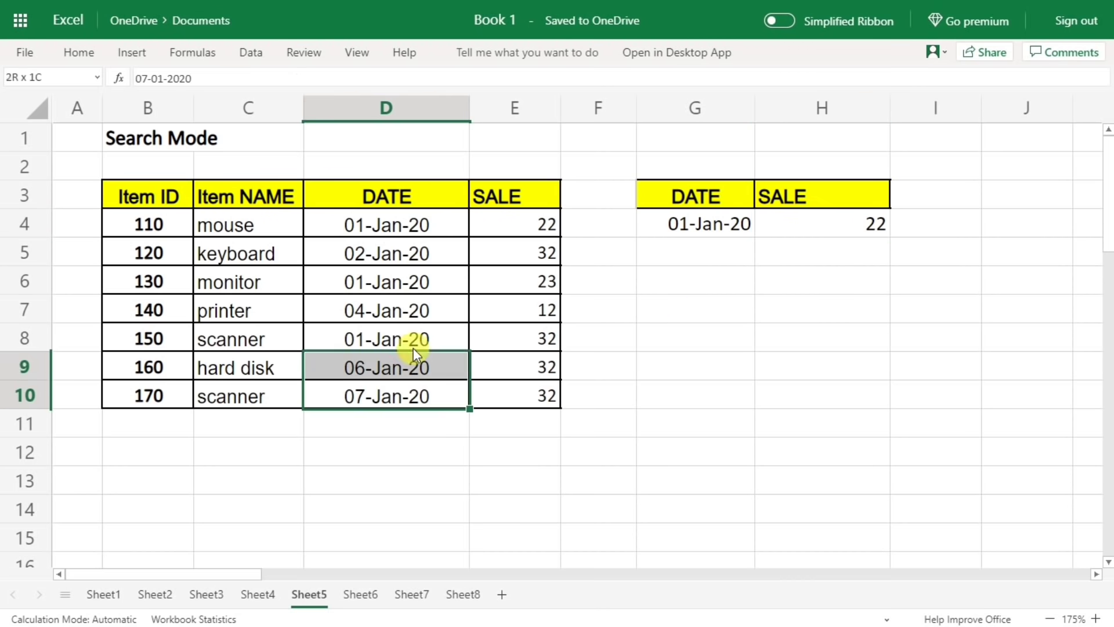
pyautogui.moveTo(386, 198); pyautogui.dragTo(387, 264)
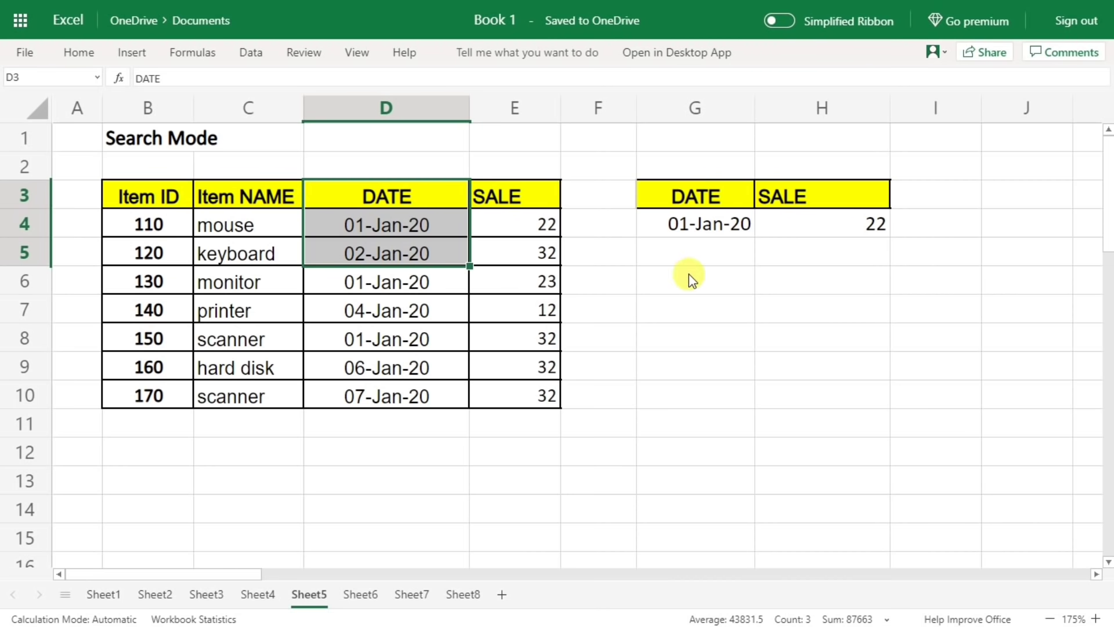
pyautogui.doubleClick(826, 223)
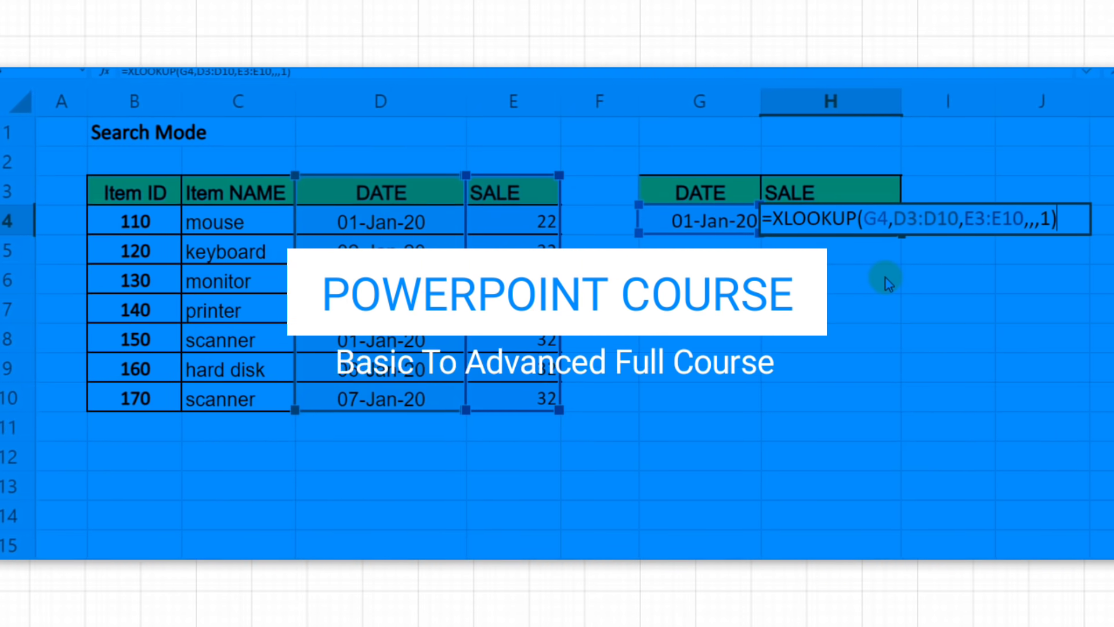
pyautogui.hotkey('ctrl', 'Return')
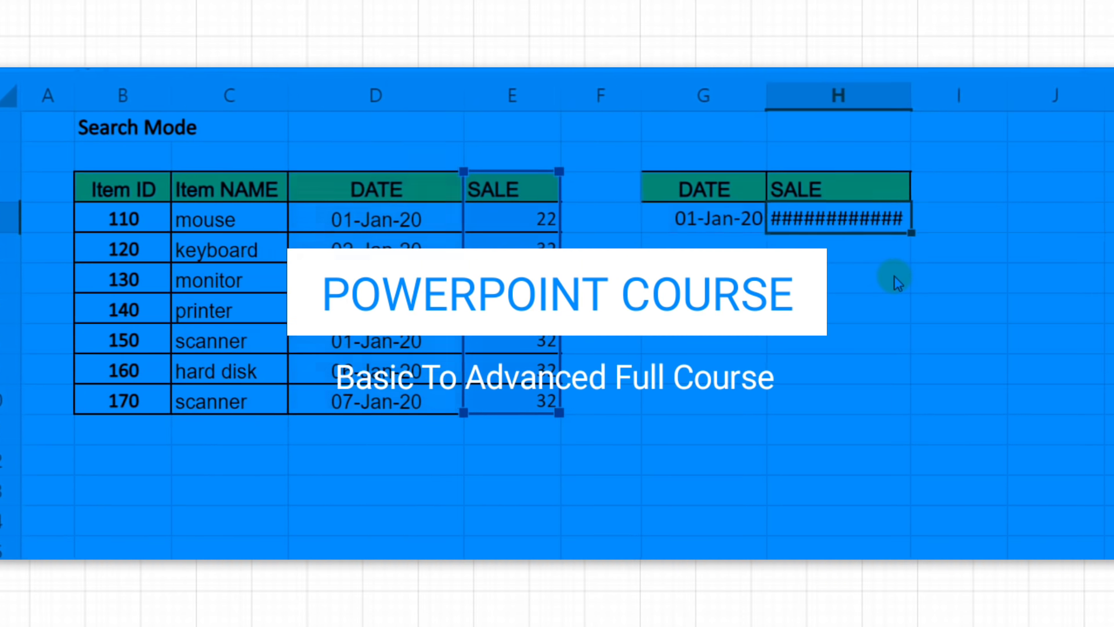
pyautogui.press('Return')
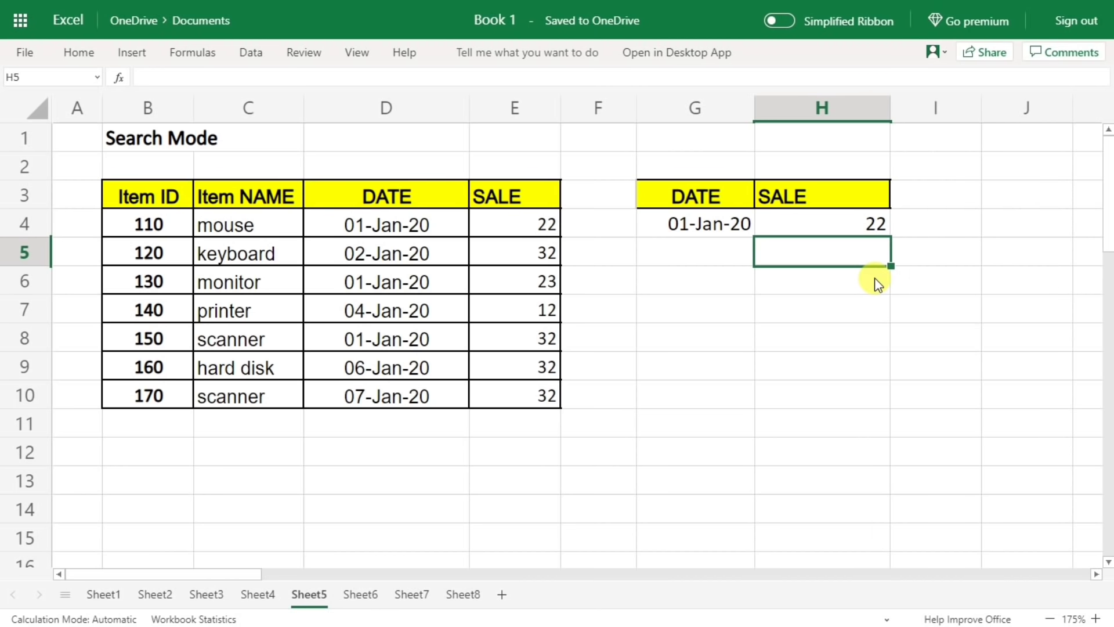
# On Sheet6 (Xlookup VS Hlookup), clear H4 and select the headers C3:E3
pyautogui.click(361, 593)
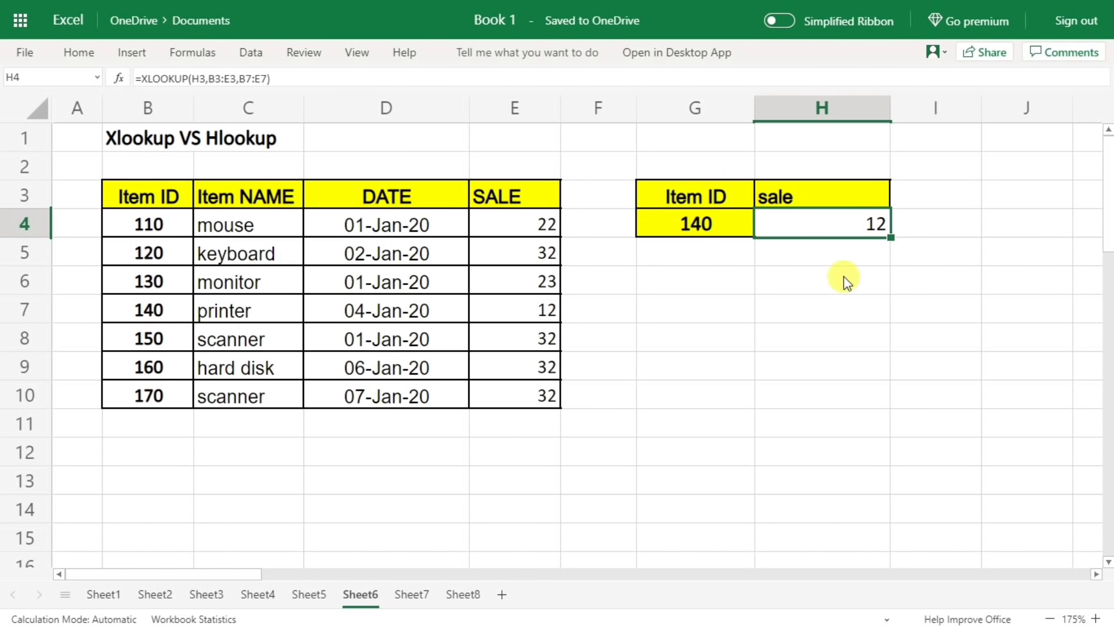
pyautogui.press('Delete')
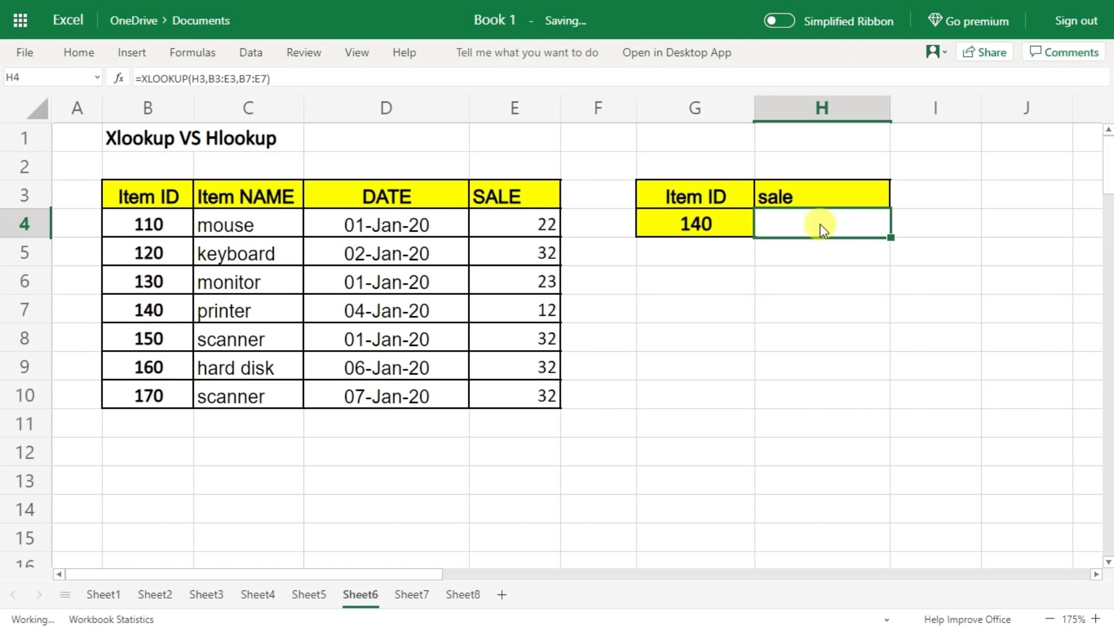
pyautogui.moveTo(232, 185)
pyautogui.mouseDown()
pyautogui.moveTo(494, 184)
pyautogui.moveTo(447, 197)
pyautogui.moveTo(485, 190)
pyautogui.mouseUp()
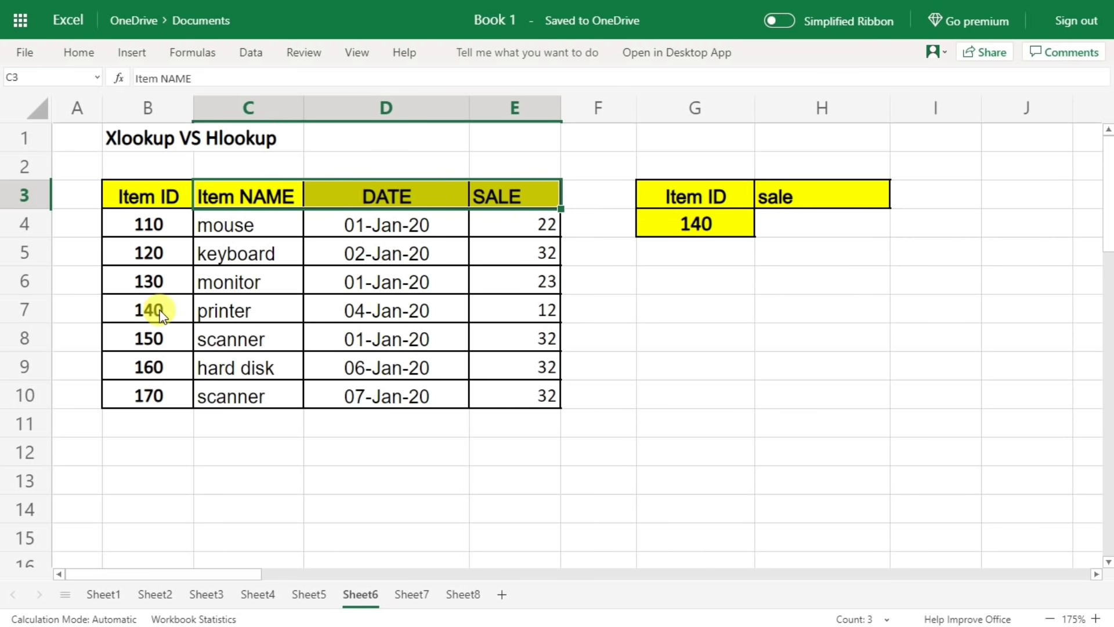
pyautogui.click(794, 221)
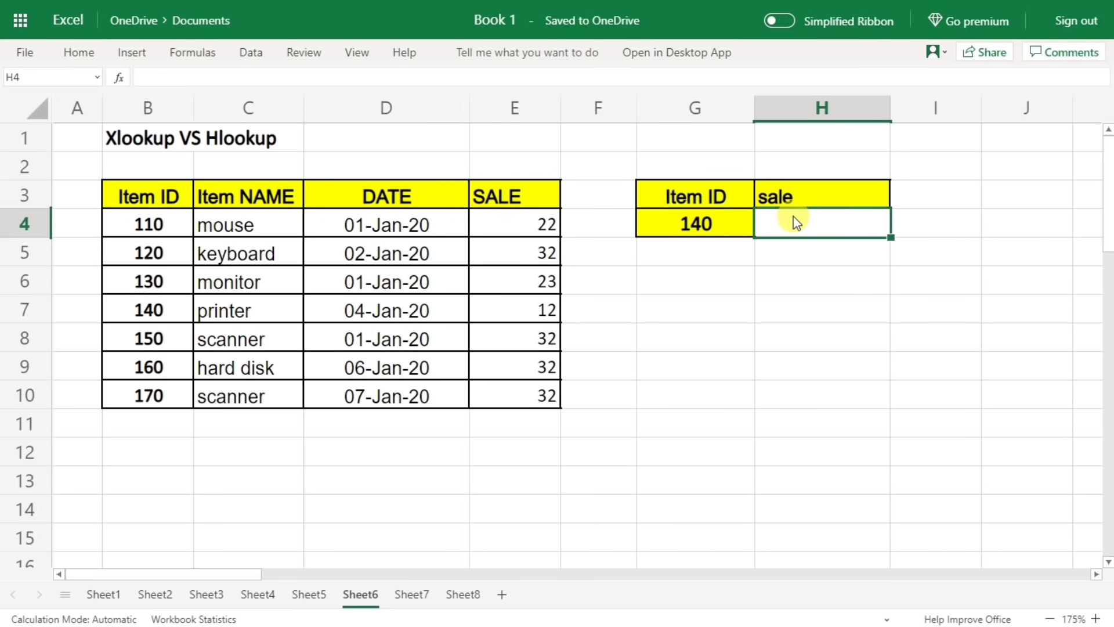
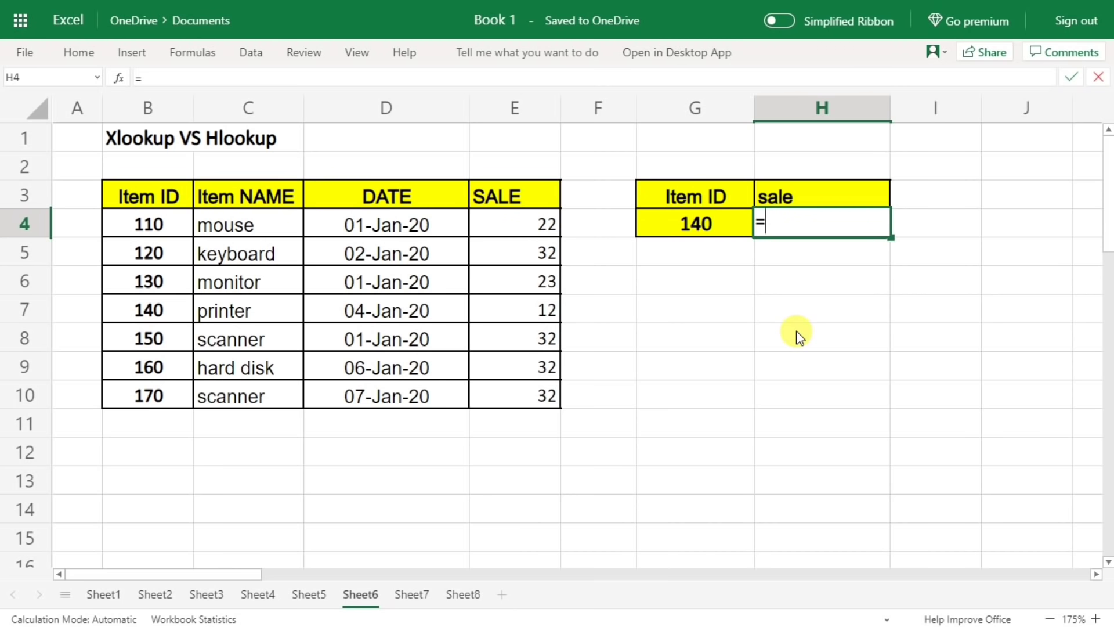
# Enter =xlookup(H3,B3:E3,B7:E7) in H4 to return sale 12 for item 140
pyautogui.write('xlookup')
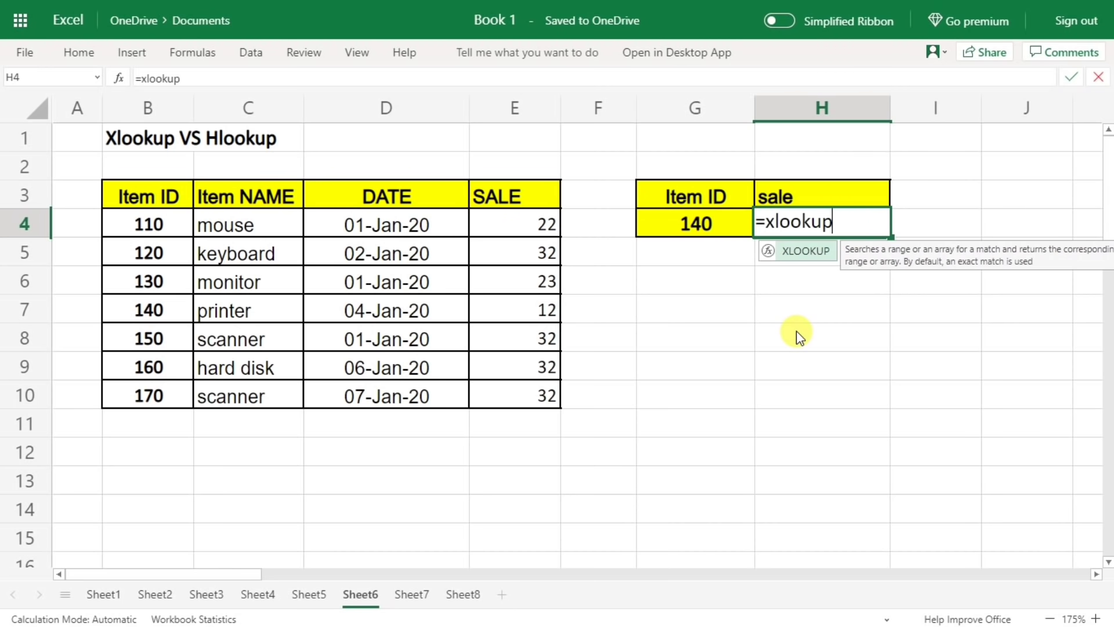
pyautogui.write('(')
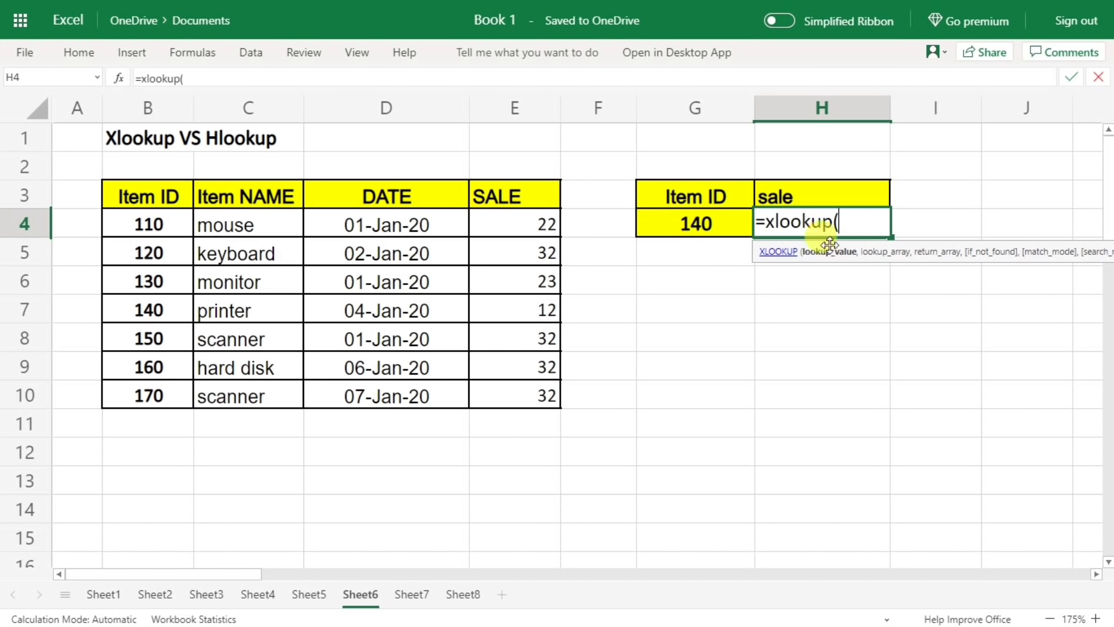
pyautogui.click(798, 183)
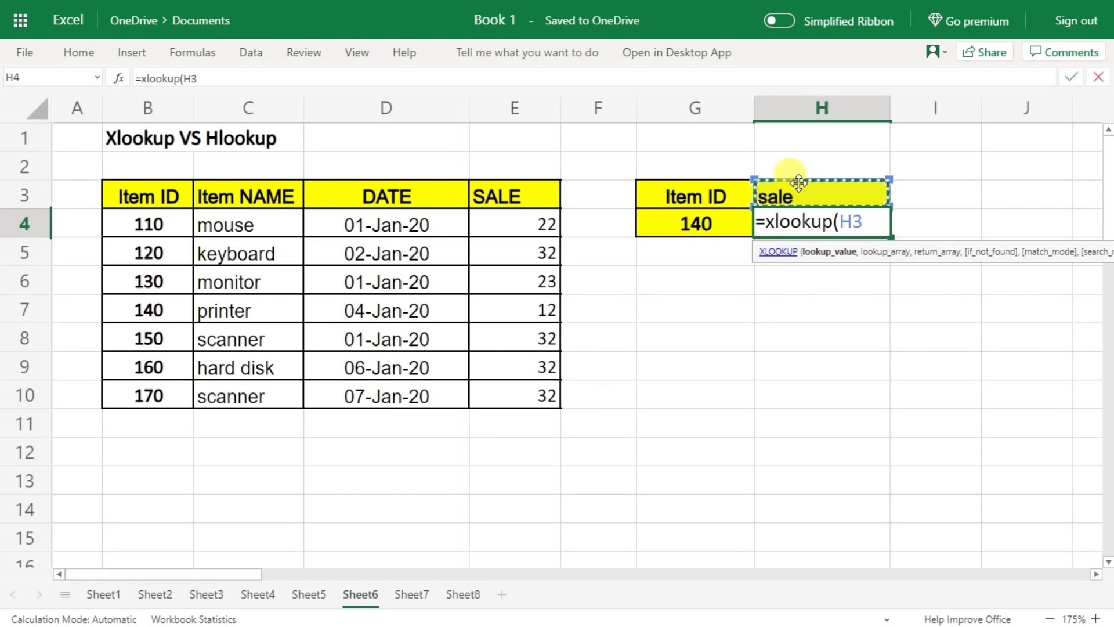
pyautogui.write(',')
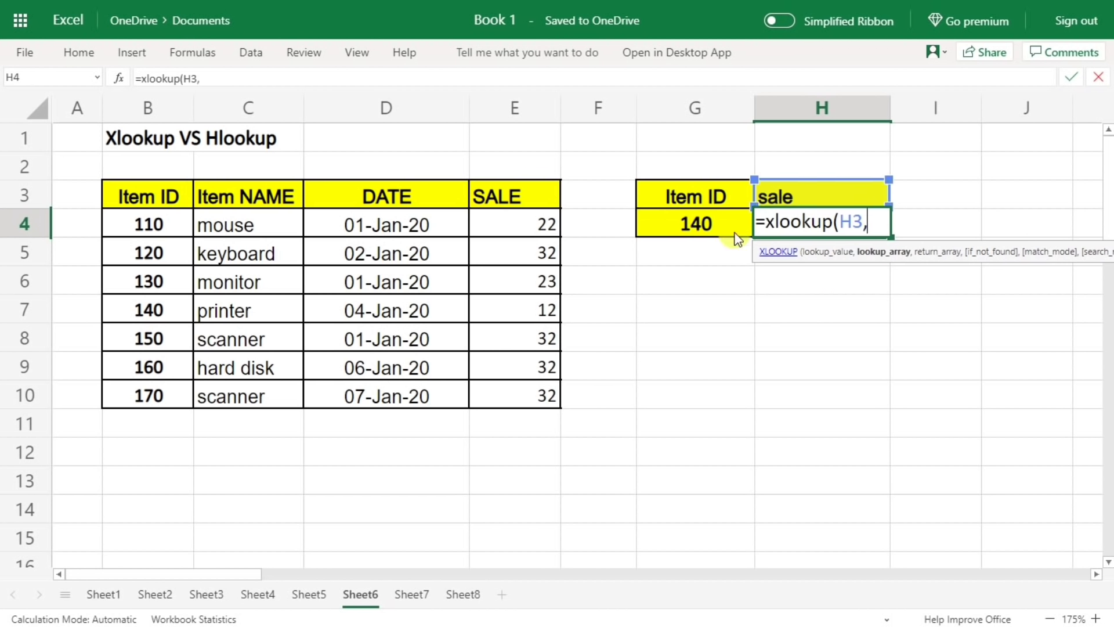
pyautogui.moveTo(174, 180); pyautogui.dragTo(511, 199)
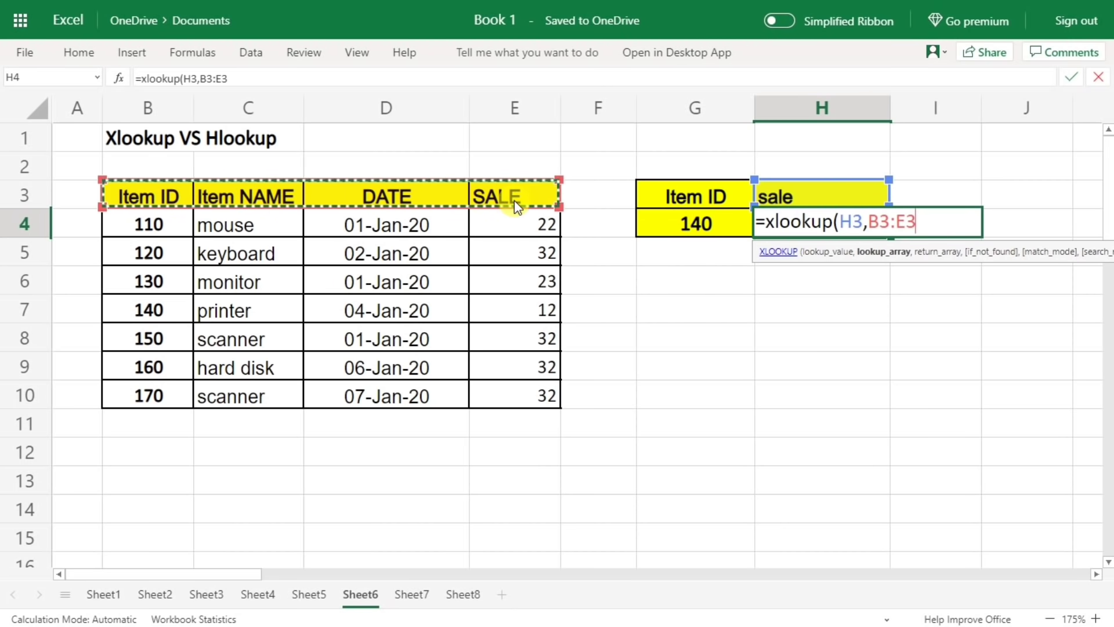
pyautogui.write(',')
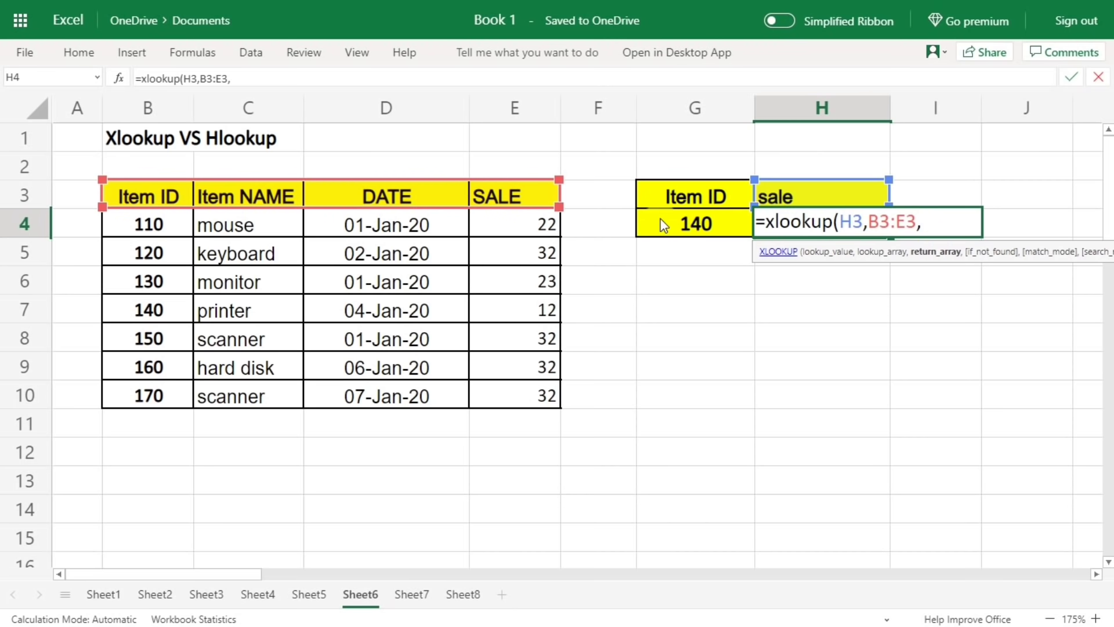
pyautogui.moveTo(144, 313); pyautogui.dragTo(509, 316)
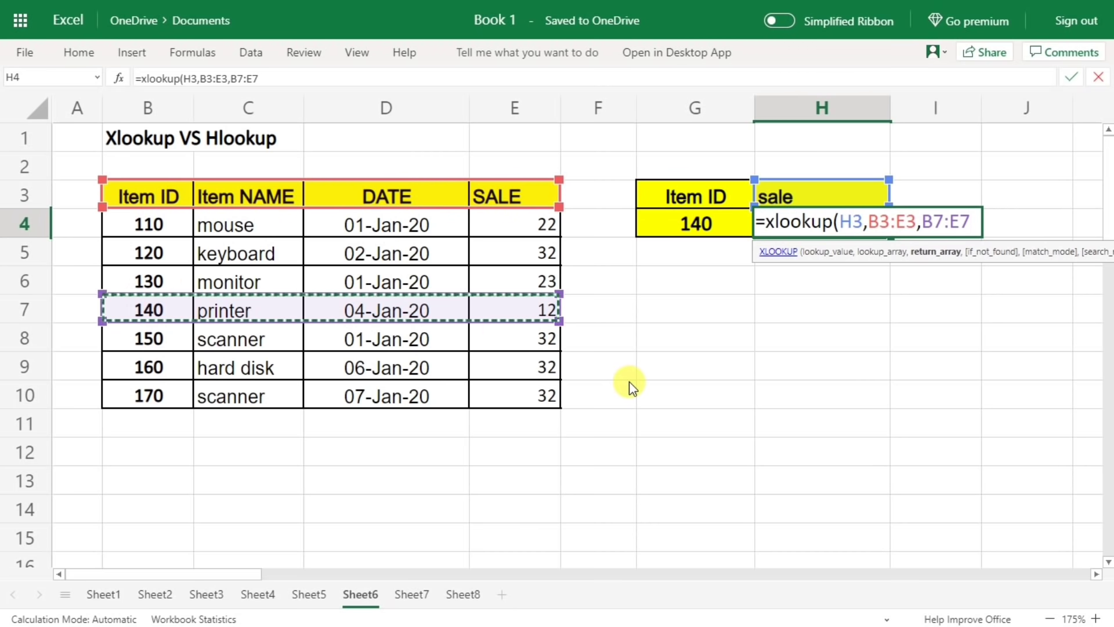
pyautogui.write(')')
pyautogui.press('Up')
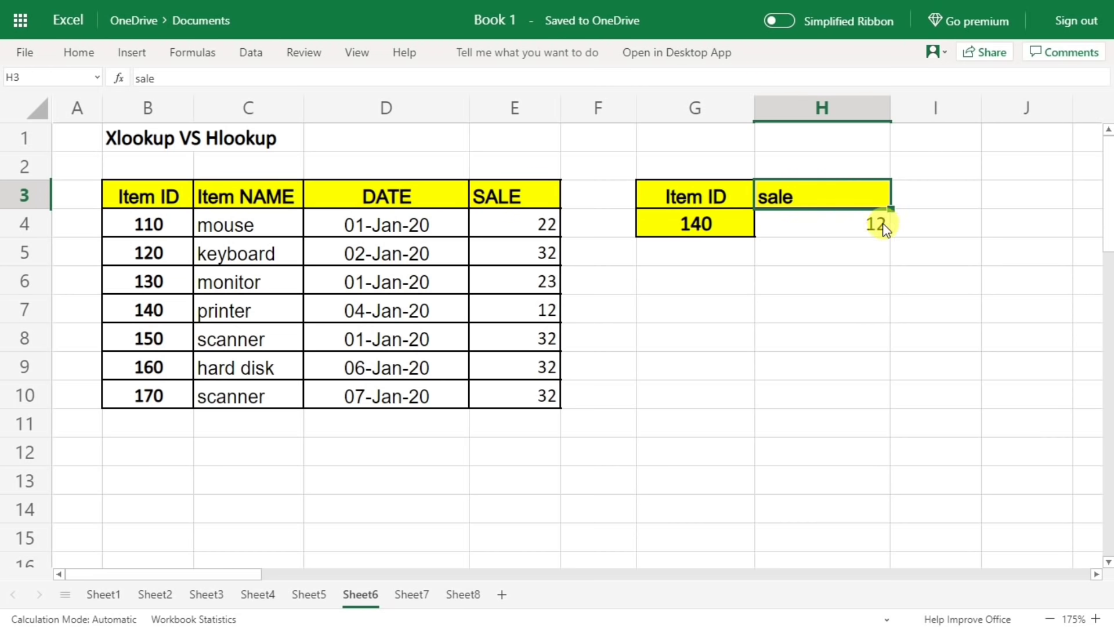
# Point out item 140 and its sale 12, then change the H3 header to 'date'
pyautogui.click(149, 309)
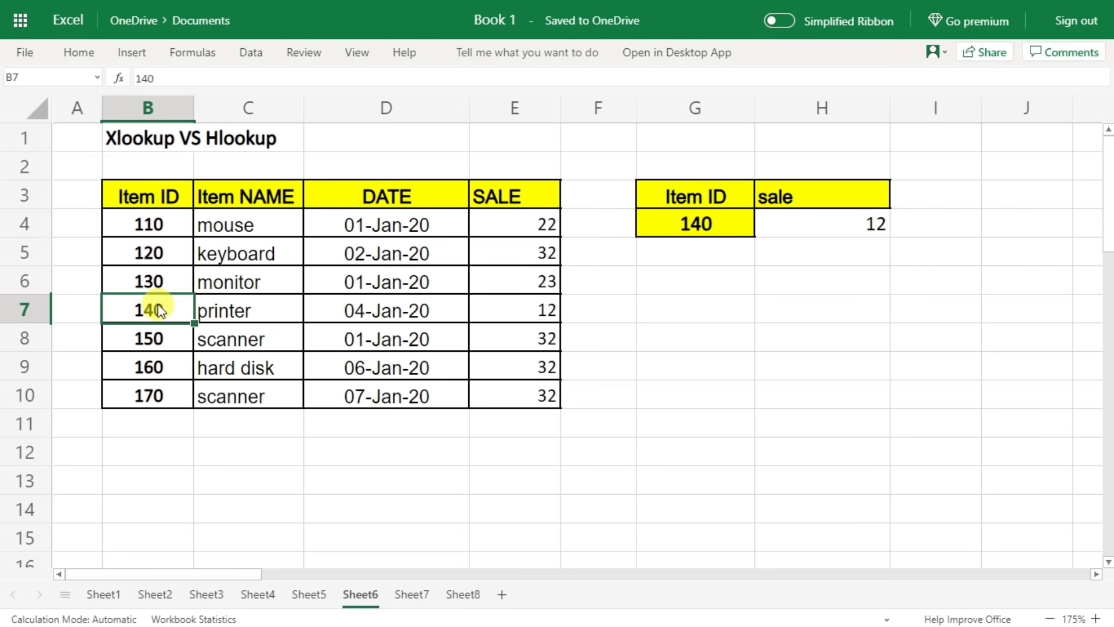
pyautogui.click(517, 308)
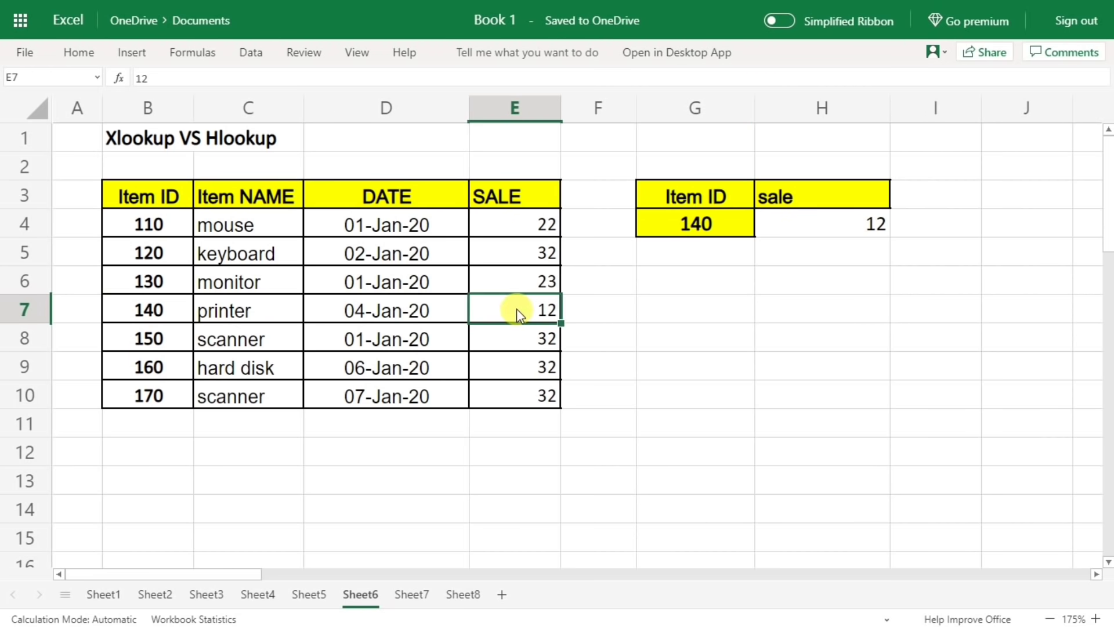
pyautogui.click(768, 200)
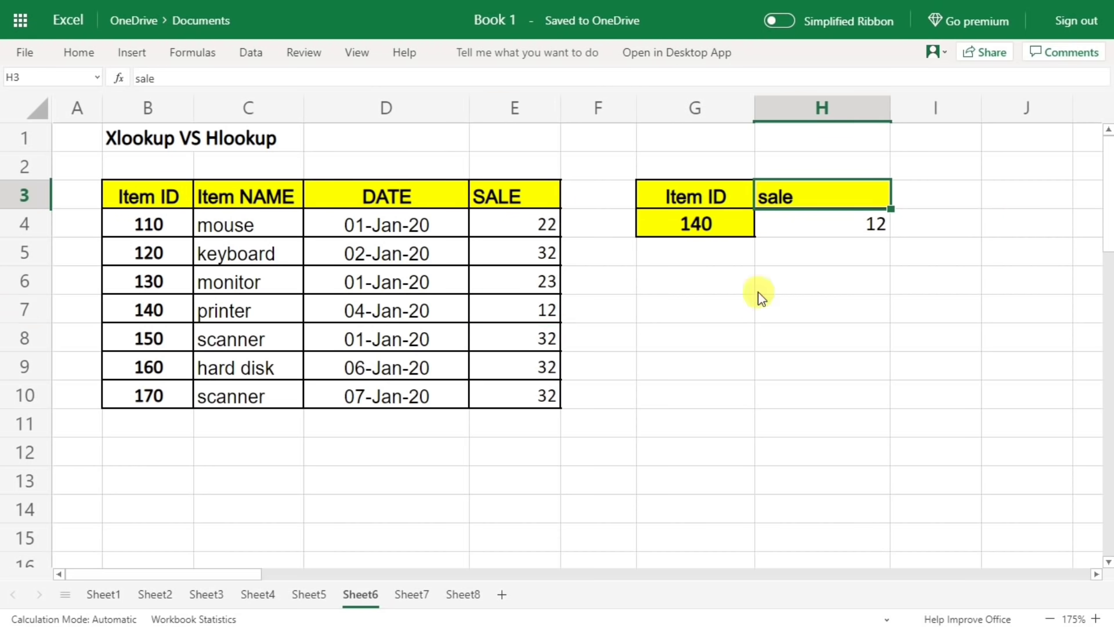
pyautogui.write('date')
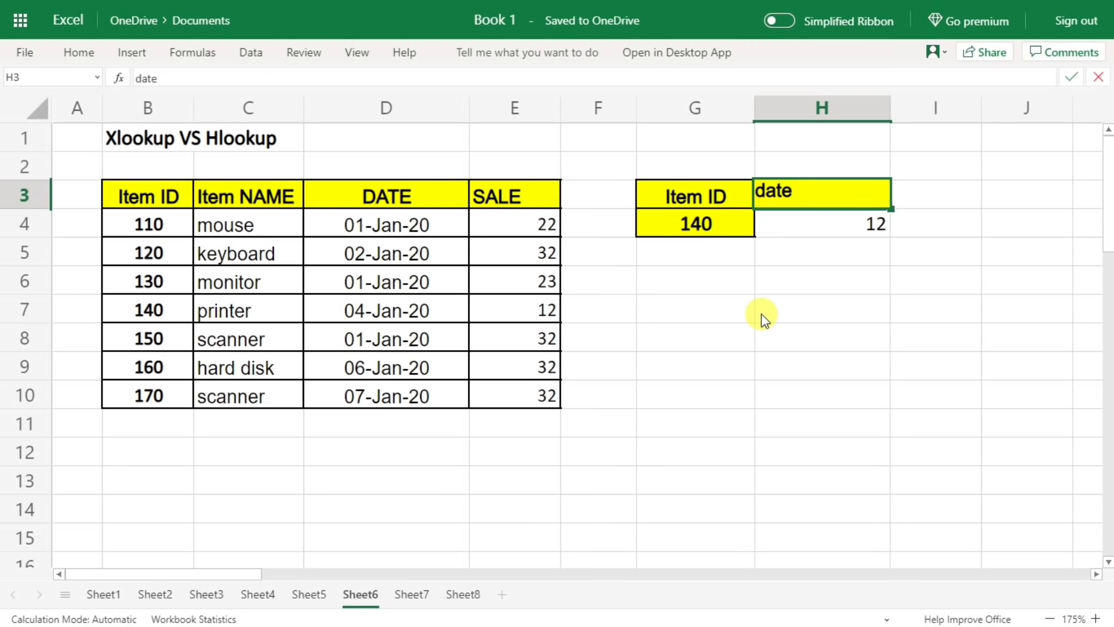
pyautogui.press('Return')
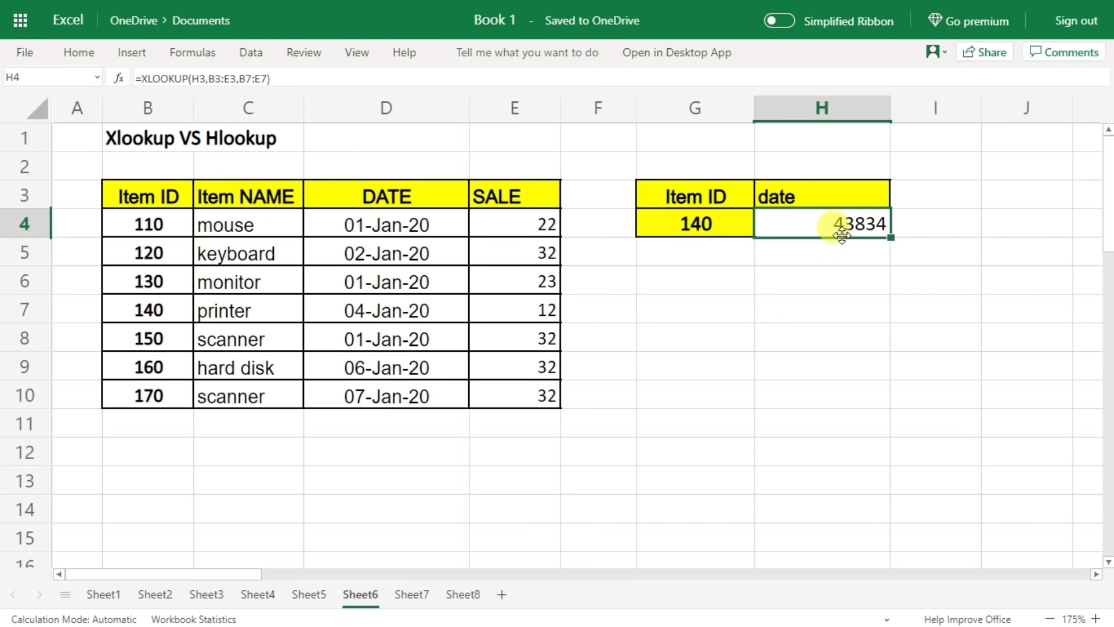
# Change H3 to 'item name' so H4 returns printer, then go to Sheet7
pyautogui.click(846, 197)
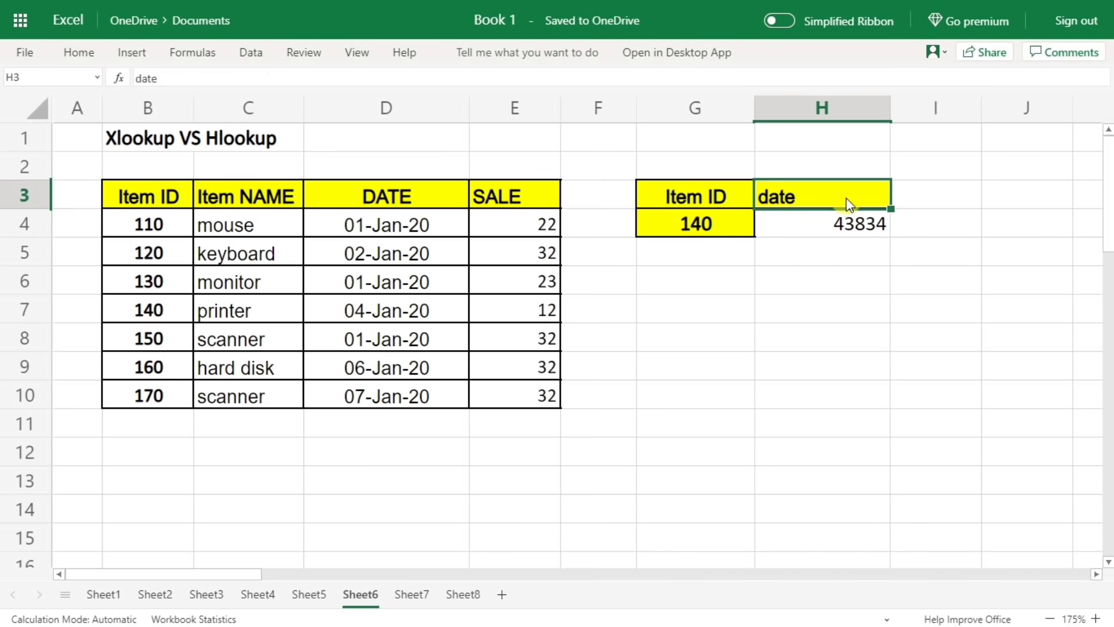
pyautogui.write('item name')
pyautogui.press('Return')
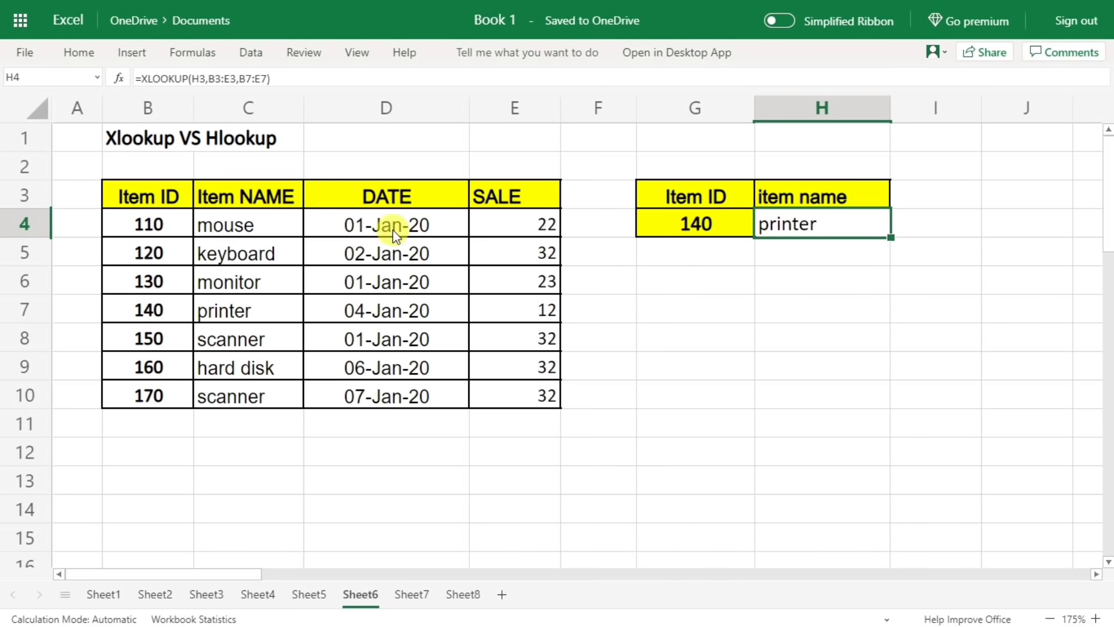
pyautogui.moveTo(168, 194)
pyautogui.mouseDown()
pyautogui.moveTo(315, 197)
pyautogui.moveTo(267, 194)
pyautogui.moveTo(245, 232)
pyautogui.moveTo(245, 301)
pyautogui.mouseUp()
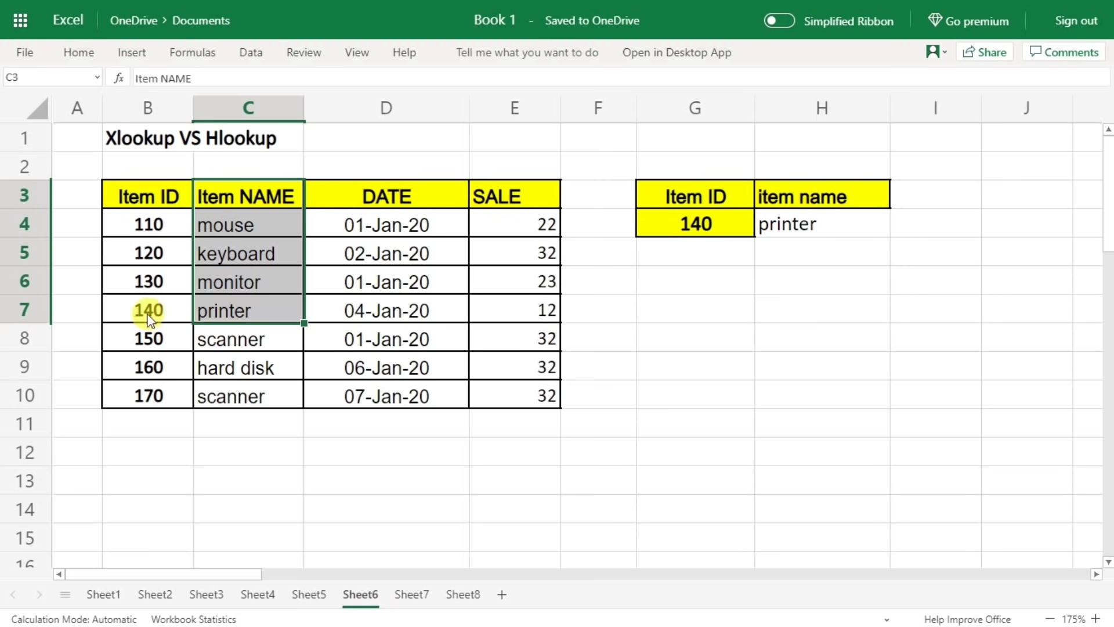
pyautogui.click(261, 308)
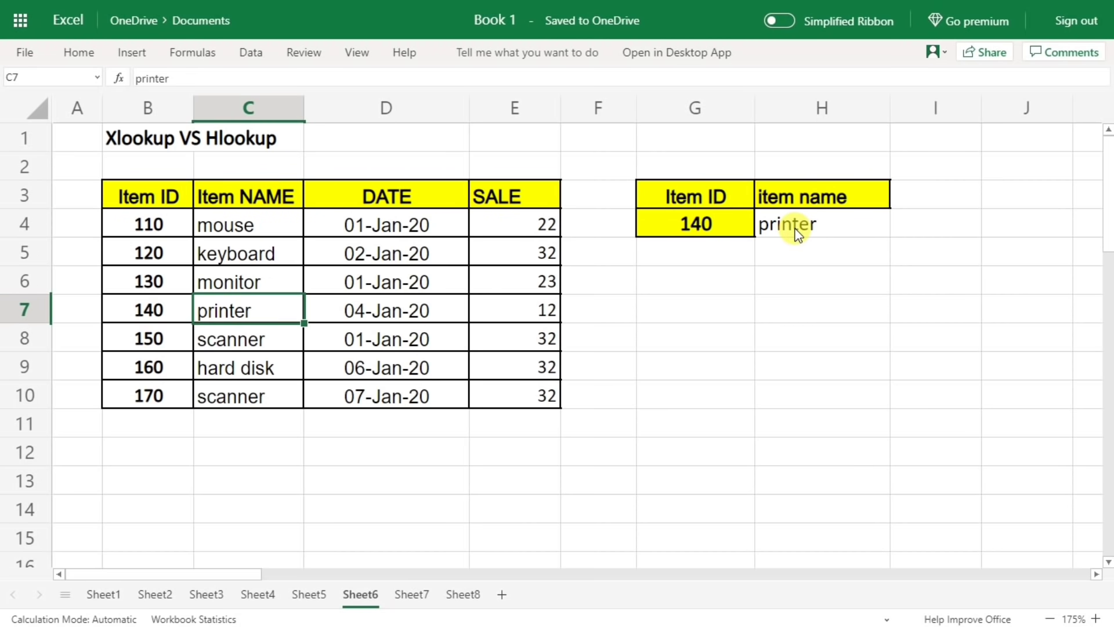
pyautogui.click(409, 594)
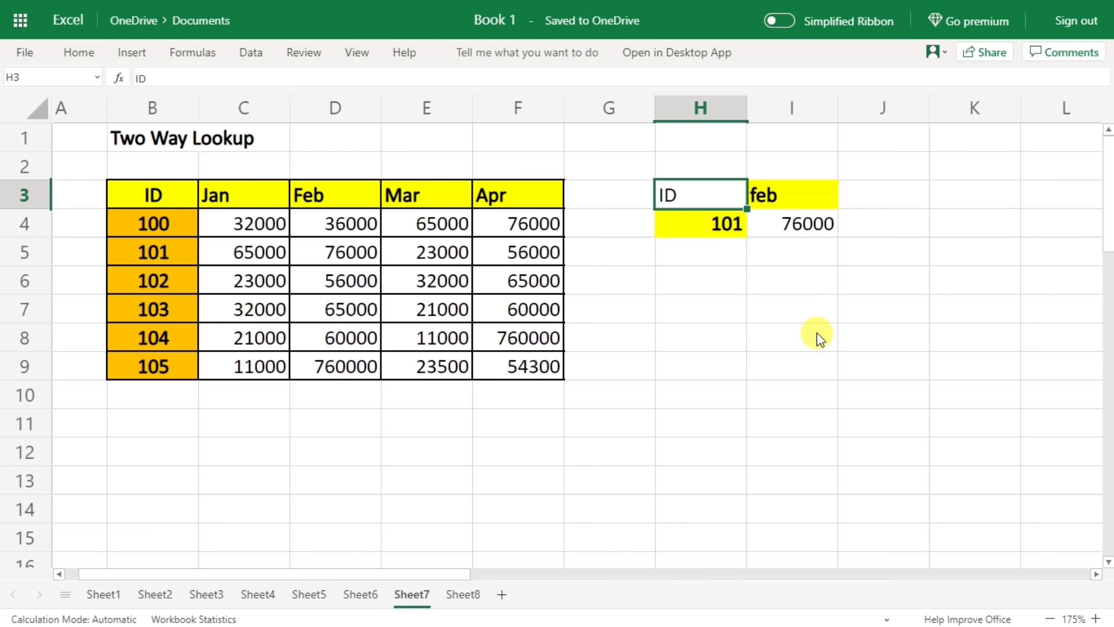
# Indicate the month headers and ID column, then delete the 76000 result from I4
pyautogui.moveTo(168, 195)
pyautogui.mouseDown()
pyautogui.moveTo(382, 203)
pyautogui.moveTo(491, 192)
pyautogui.moveTo(298, 194)
pyautogui.moveTo(430, 202)
pyautogui.mouseUp()
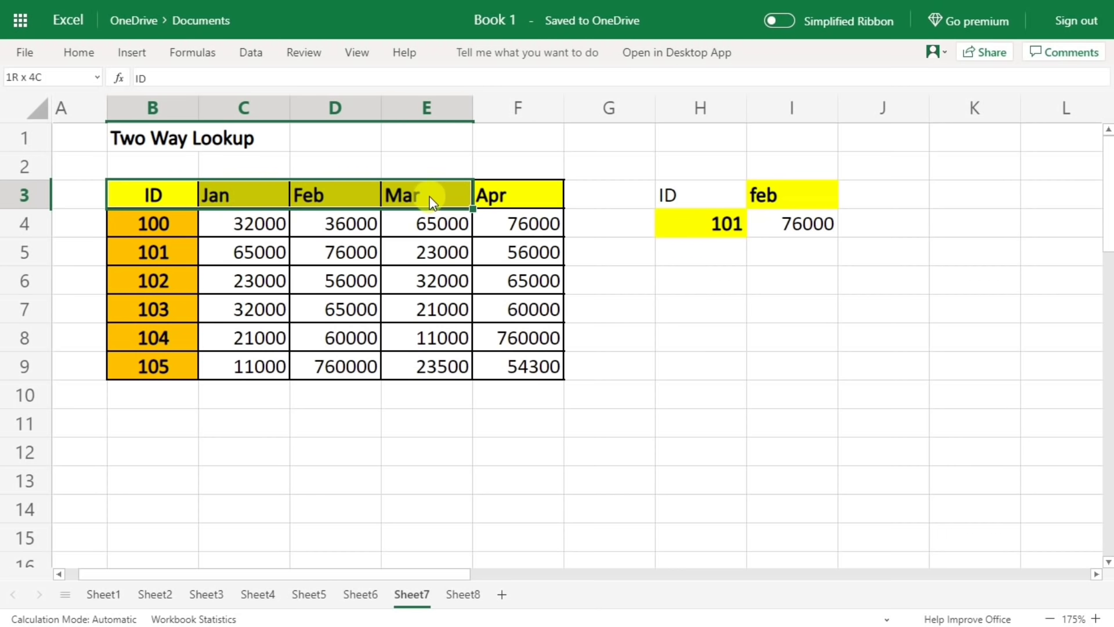
pyautogui.moveTo(158, 241); pyautogui.dragTo(160, 310)
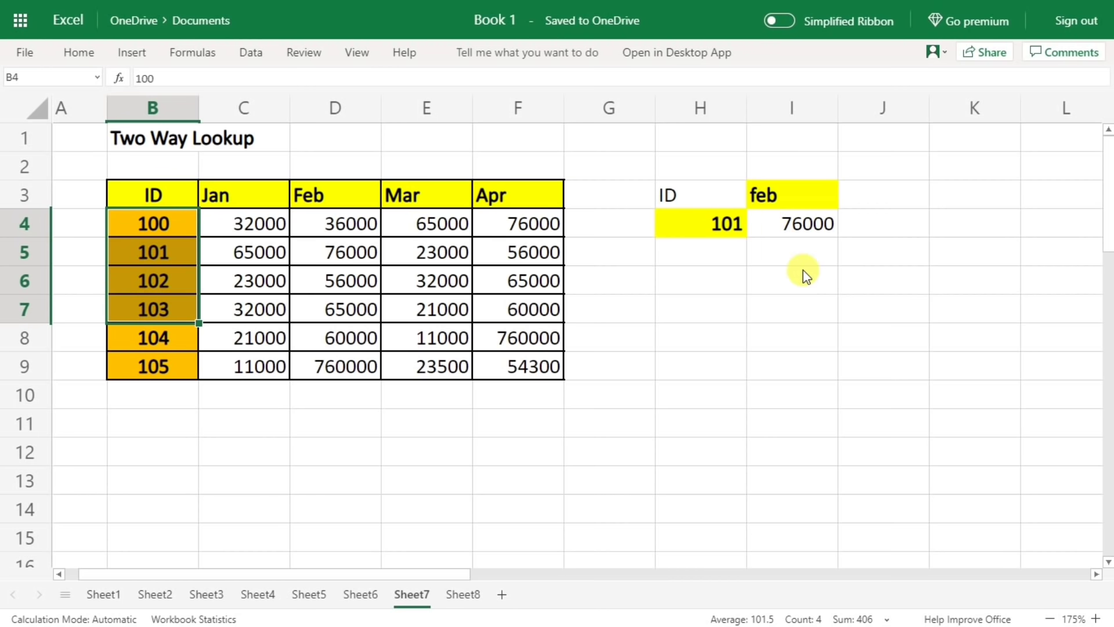
pyautogui.click(795, 228)
pyautogui.press('Delete')
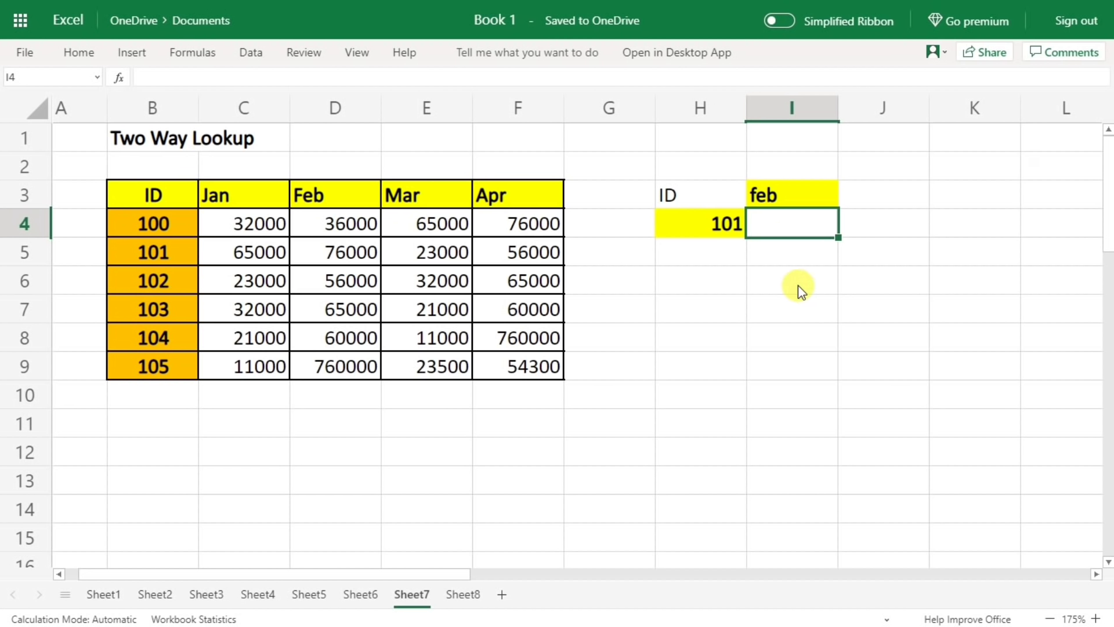
# Enter the row lookup =XLOOKUP(H4,B3:B9,C3:F9) in I4
pyautogui.write('=')
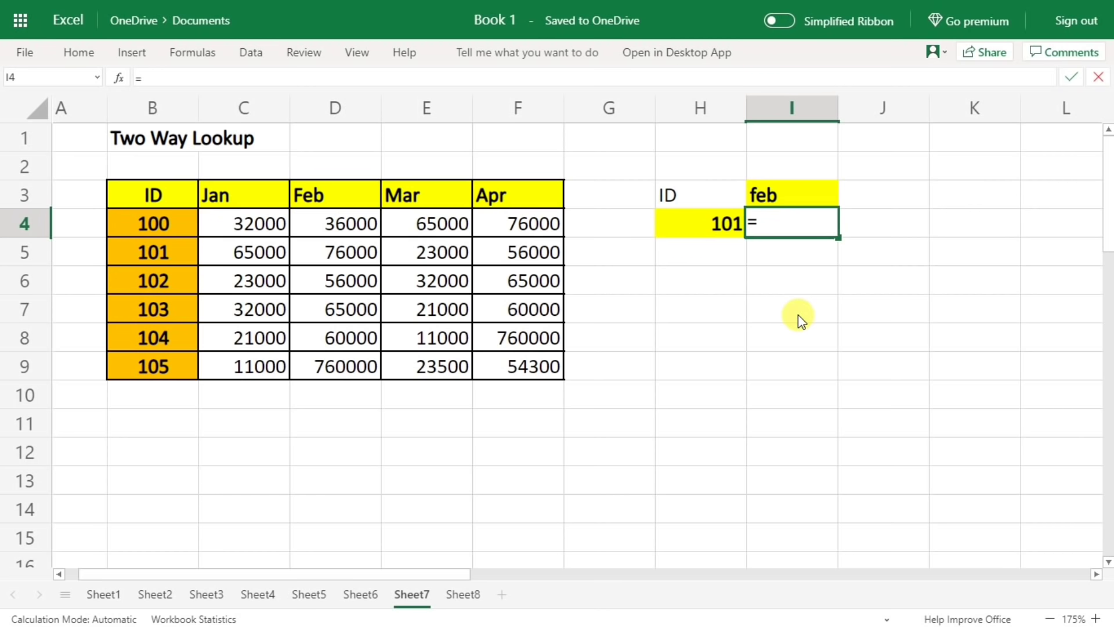
pyautogui.write('xlookup(')
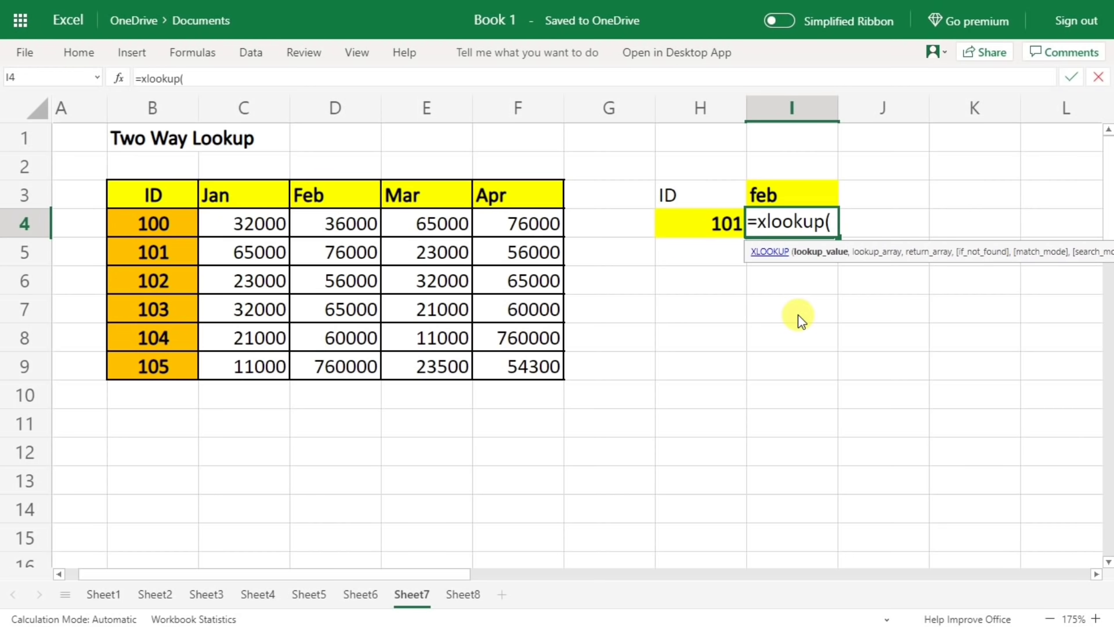
pyautogui.click(708, 225)
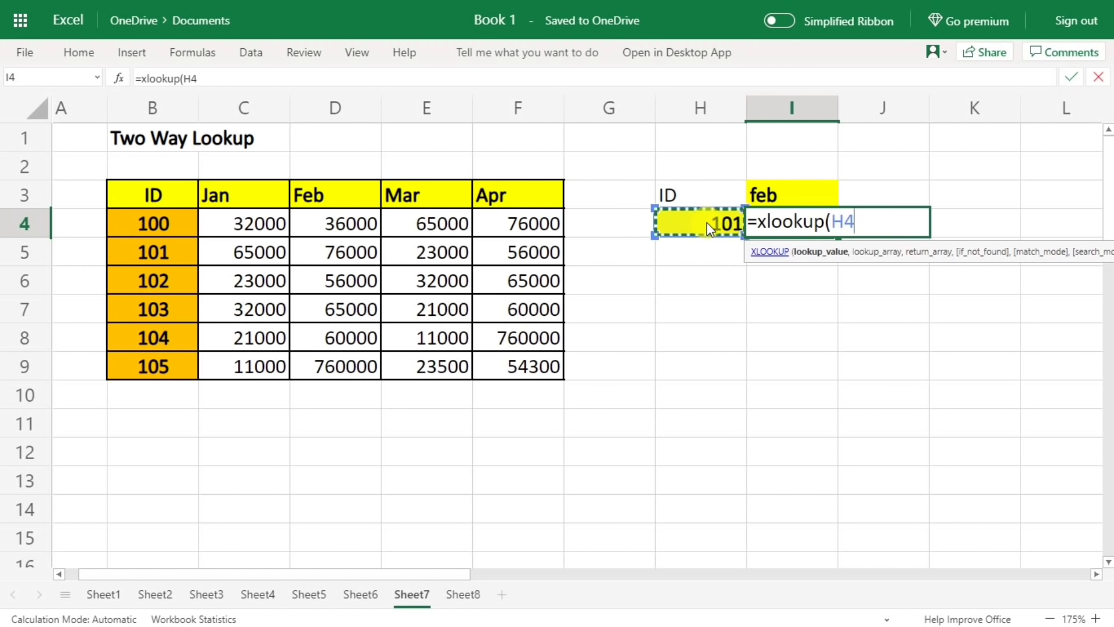
pyautogui.write(',')
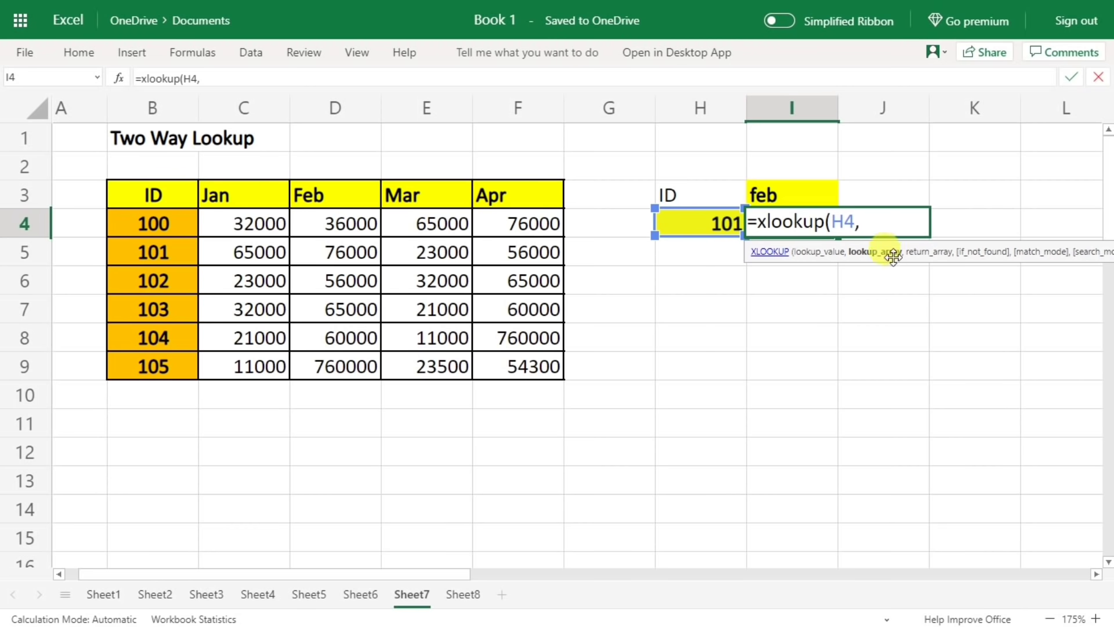
pyautogui.moveTo(154, 195); pyautogui.dragTo(162, 367)
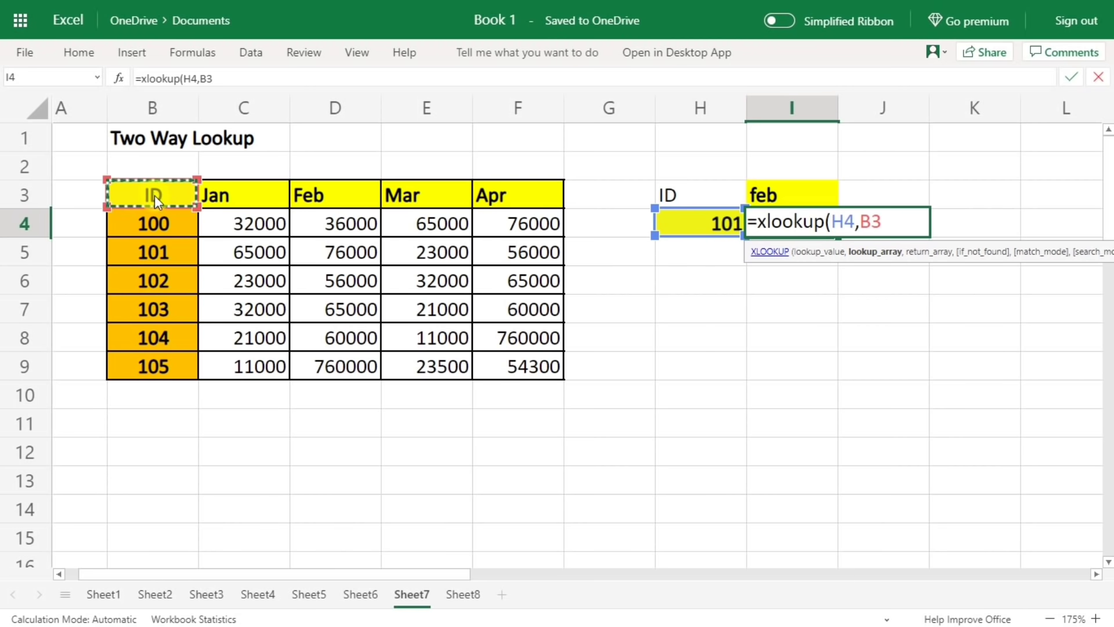
pyautogui.write(':B9,')
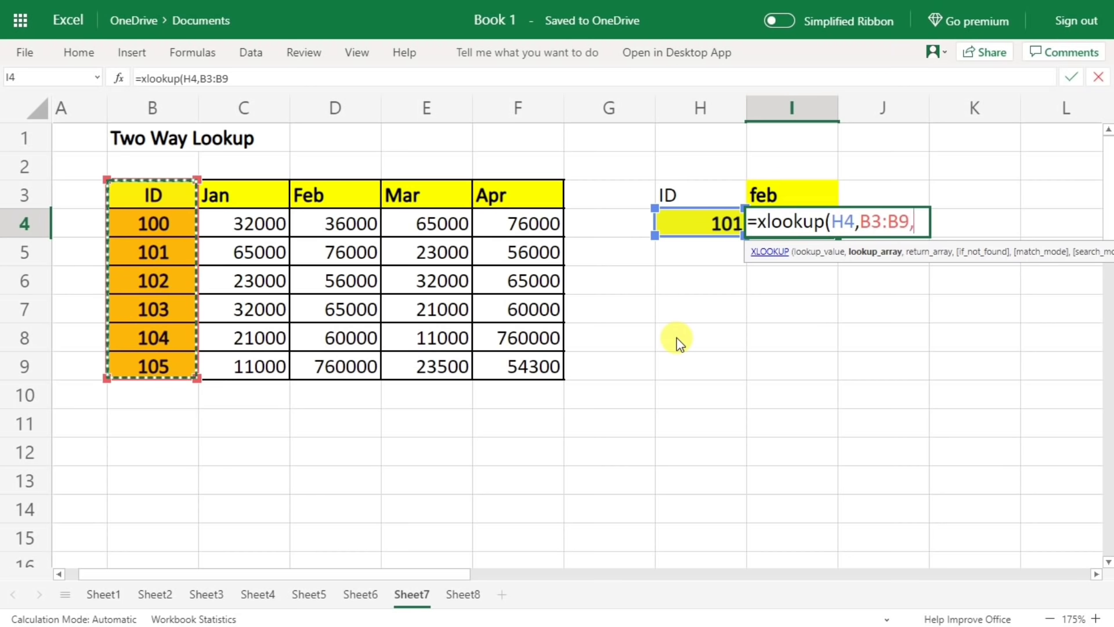
pyautogui.moveTo(232, 195)
pyautogui.mouseDown()
pyautogui.moveTo(482, 323)
pyautogui.moveTo(496, 353)
pyautogui.mouseUp()
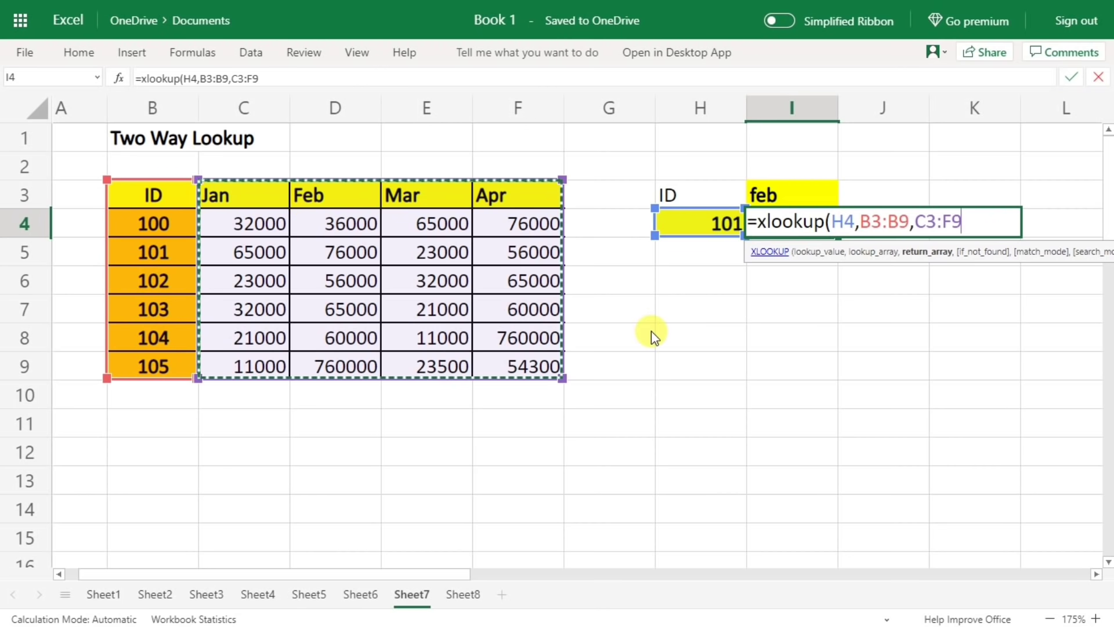
pyautogui.write(')')
pyautogui.press('Return')
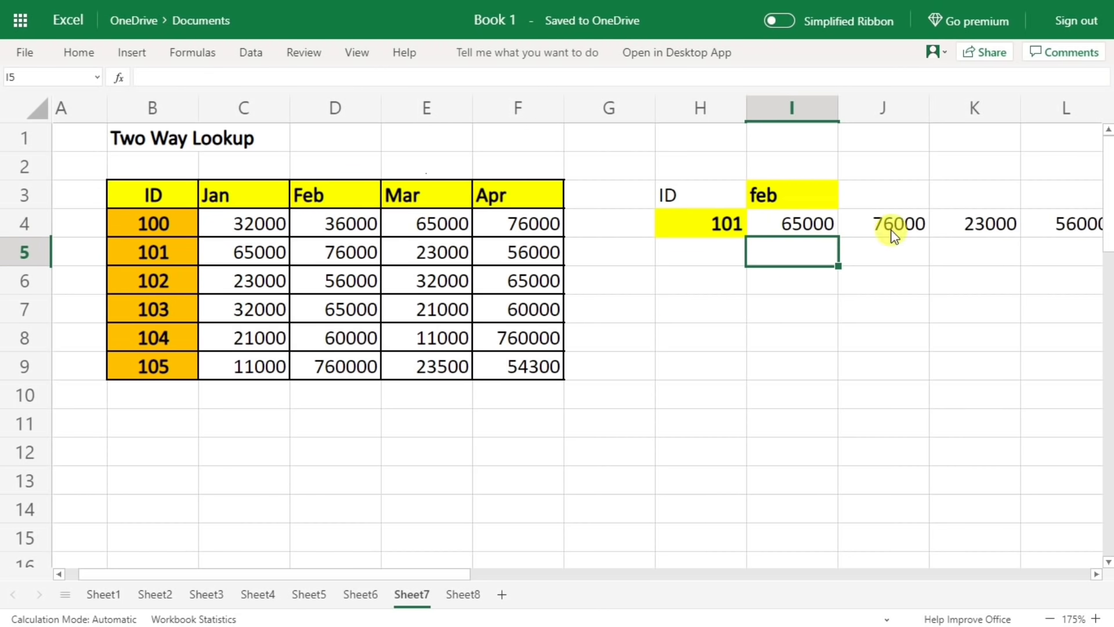
# Copy the XLOOKUP formula text from I4, then clear the cell
pyautogui.doubleClick(790, 224)
pyautogui.moveTo(762, 221); pyautogui.dragTo(995, 219)
pyautogui.hotkey('ctrl', 'c')
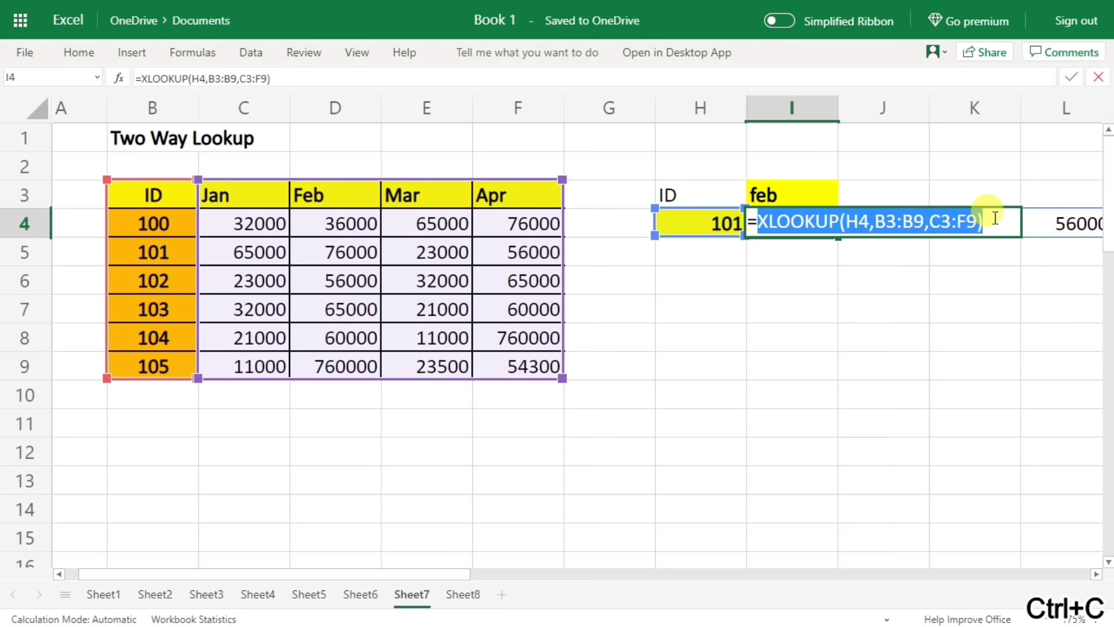
pyautogui.press('BackSpace')
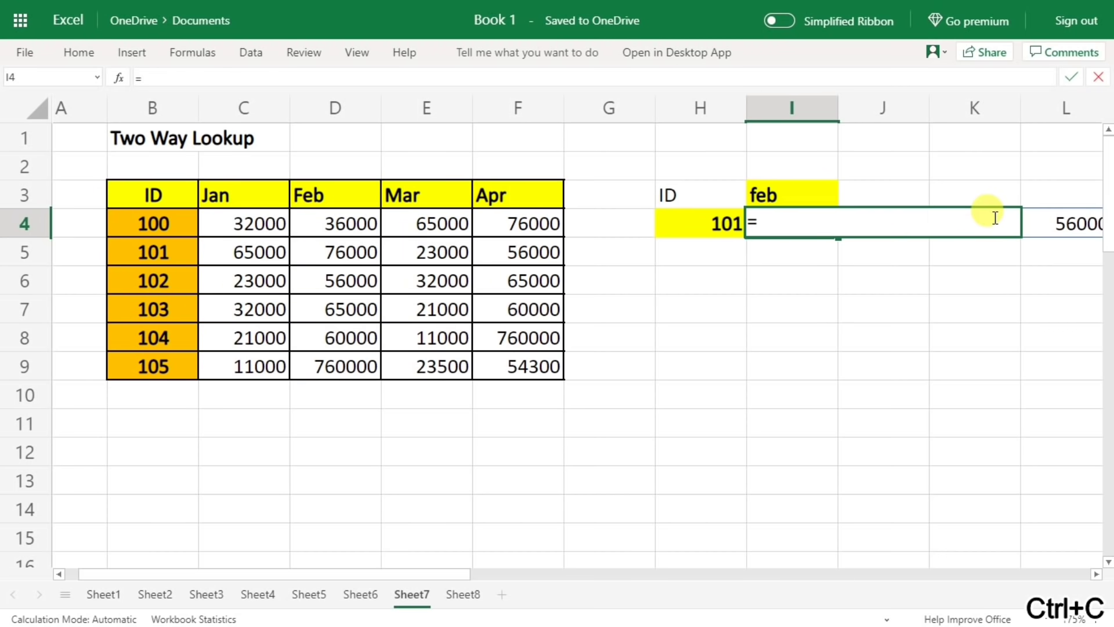
pyautogui.press('BackSpace')
pyautogui.press('Return')
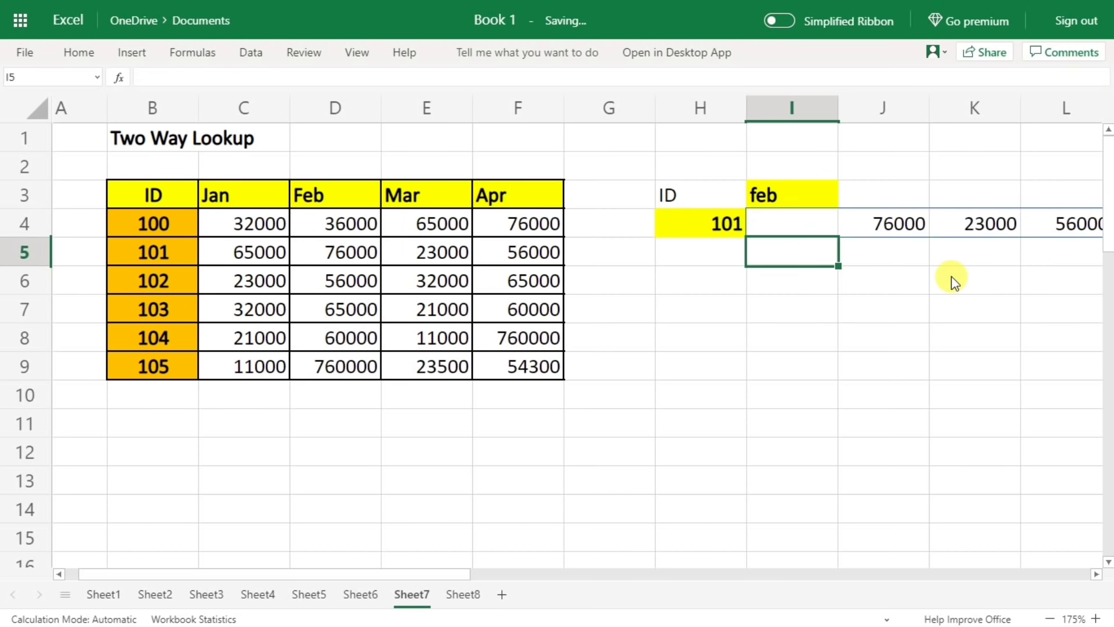
# Enter =xlookup(I3,C3:F3,XLOOKUP(H4,B3:B9,C3:F9)) in I4, returning 76000 for ID 101 in feb
pyautogui.click(795, 225)
pyautogui.write('=xlookup(')
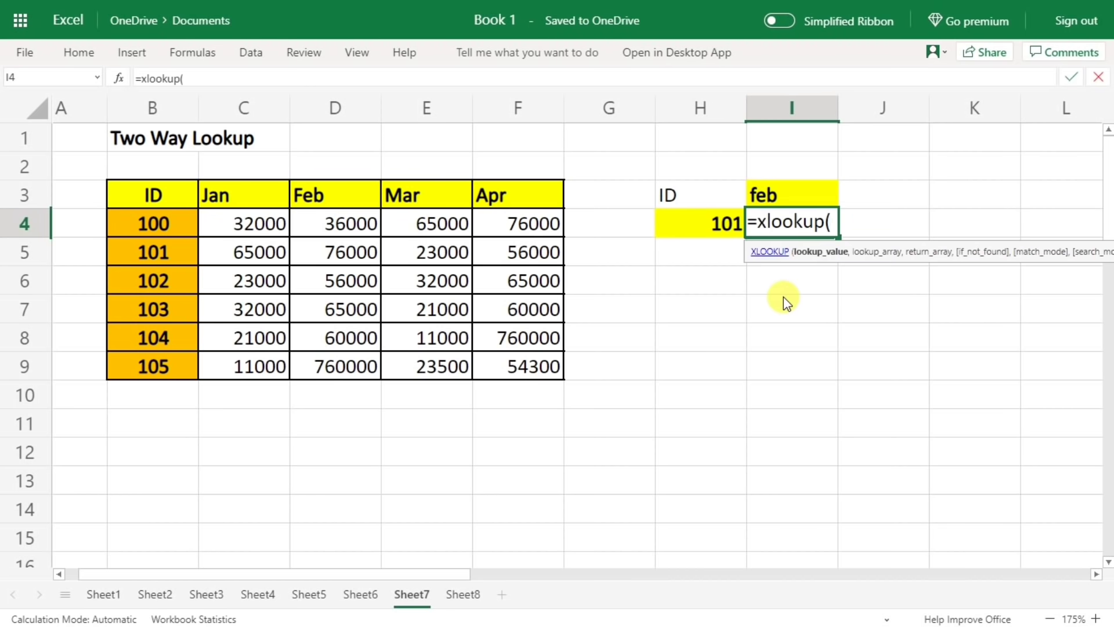
pyautogui.click(772, 193)
pyautogui.write(',')
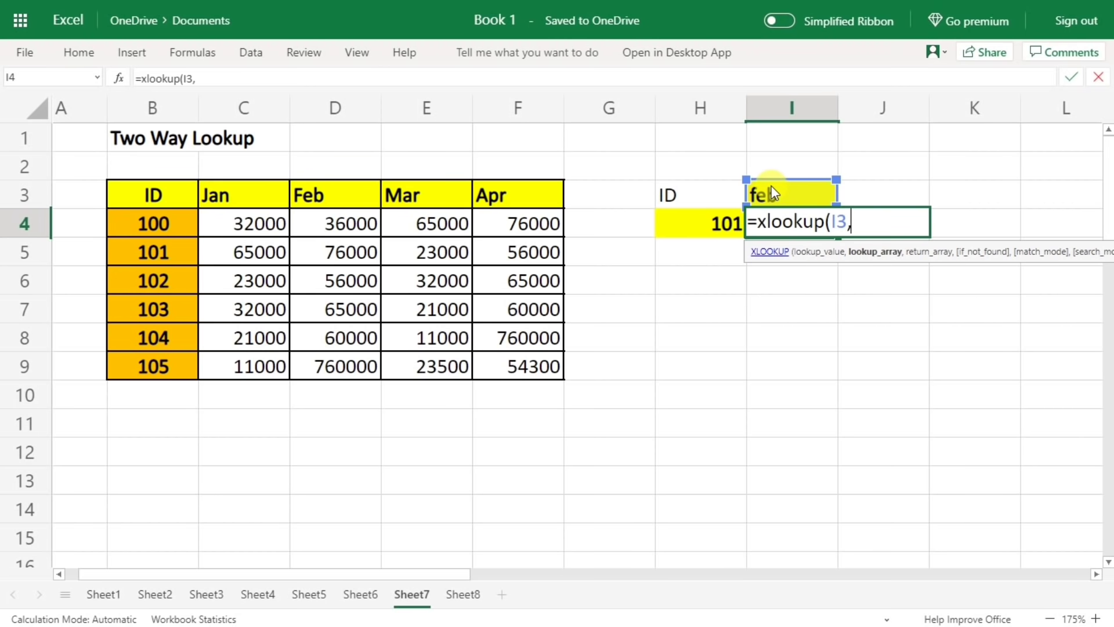
pyautogui.moveTo(221, 185); pyautogui.dragTo(496, 181)
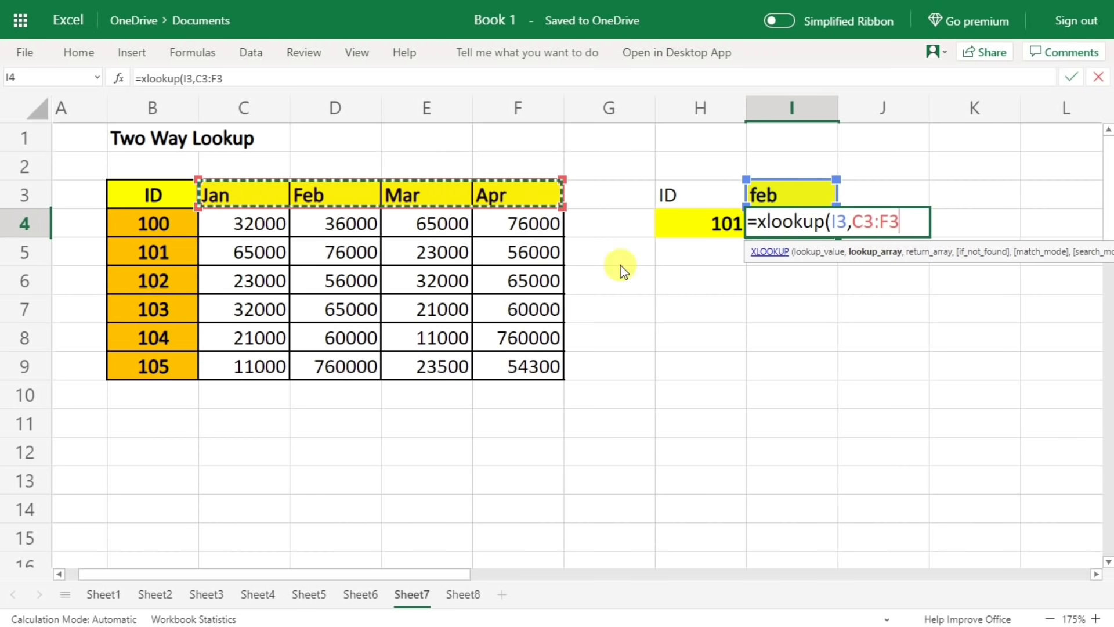
pyautogui.write(',')
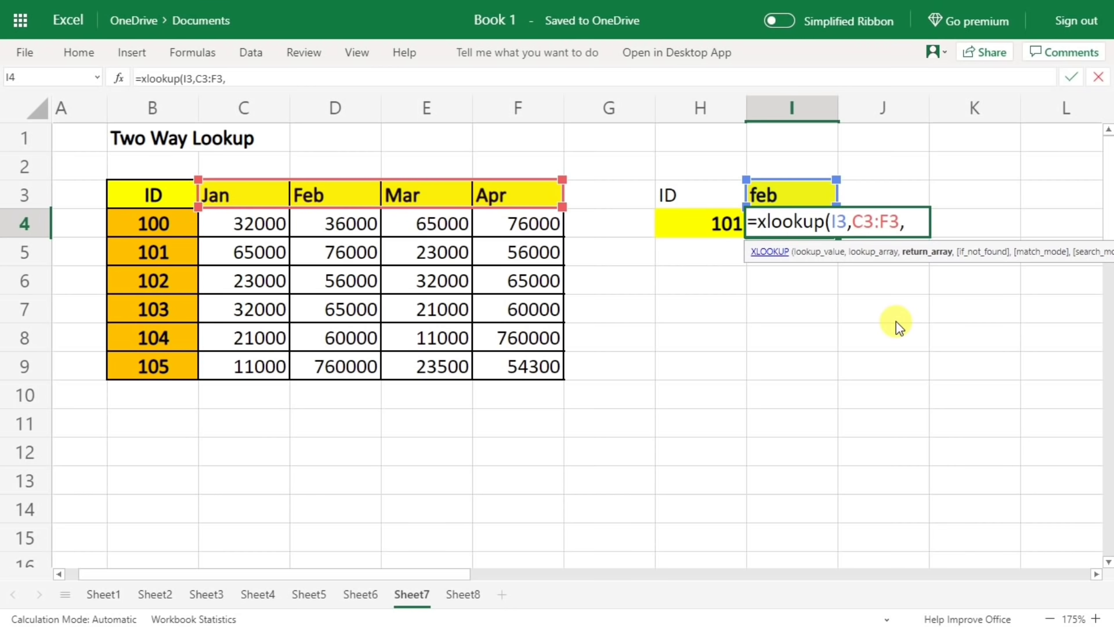
pyautogui.hotkey('ctrl', 'v')
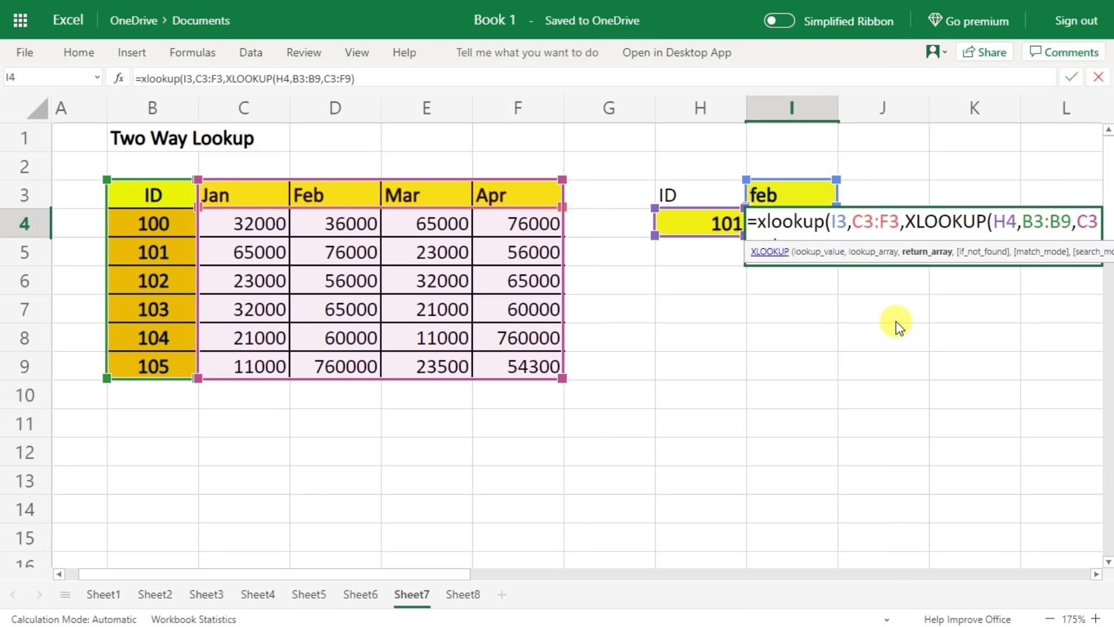
pyautogui.write(')')
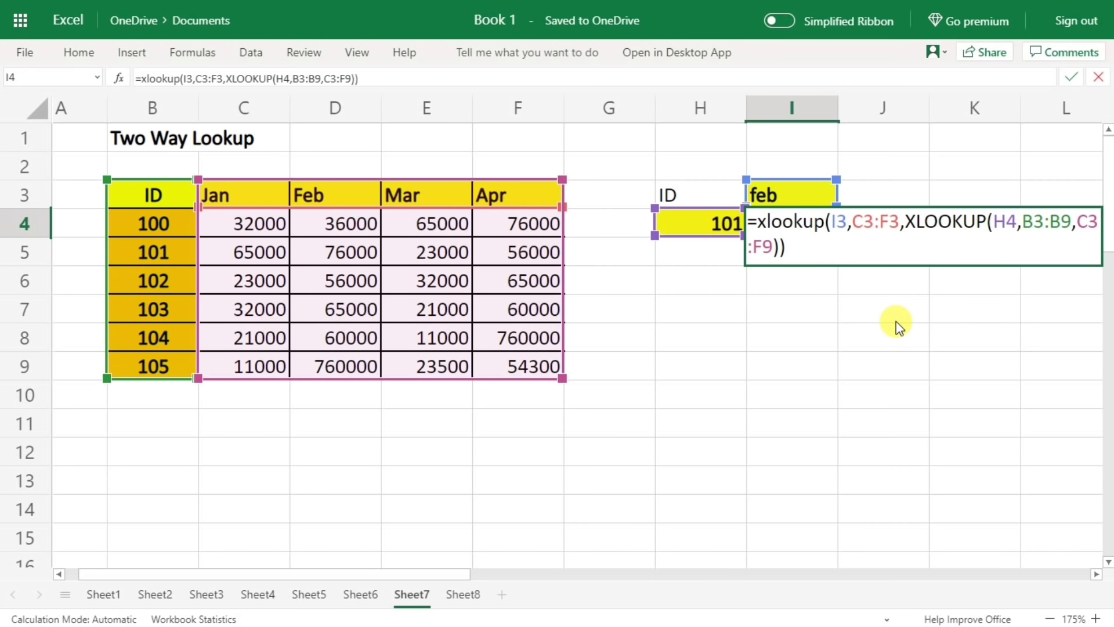
pyautogui.press('Return')
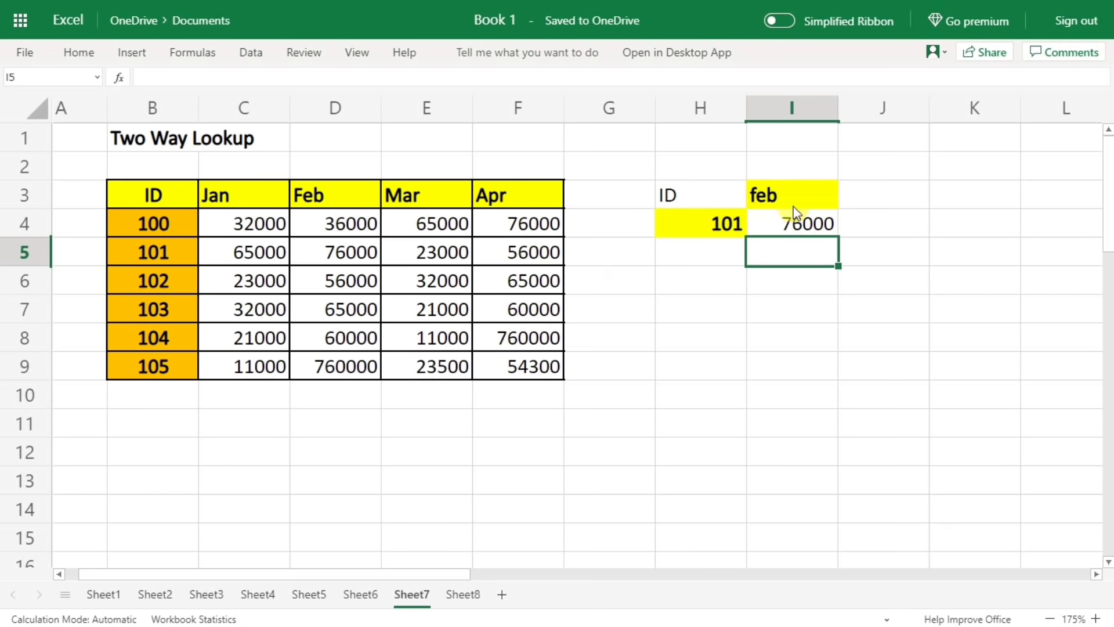
pyautogui.click(780, 193)
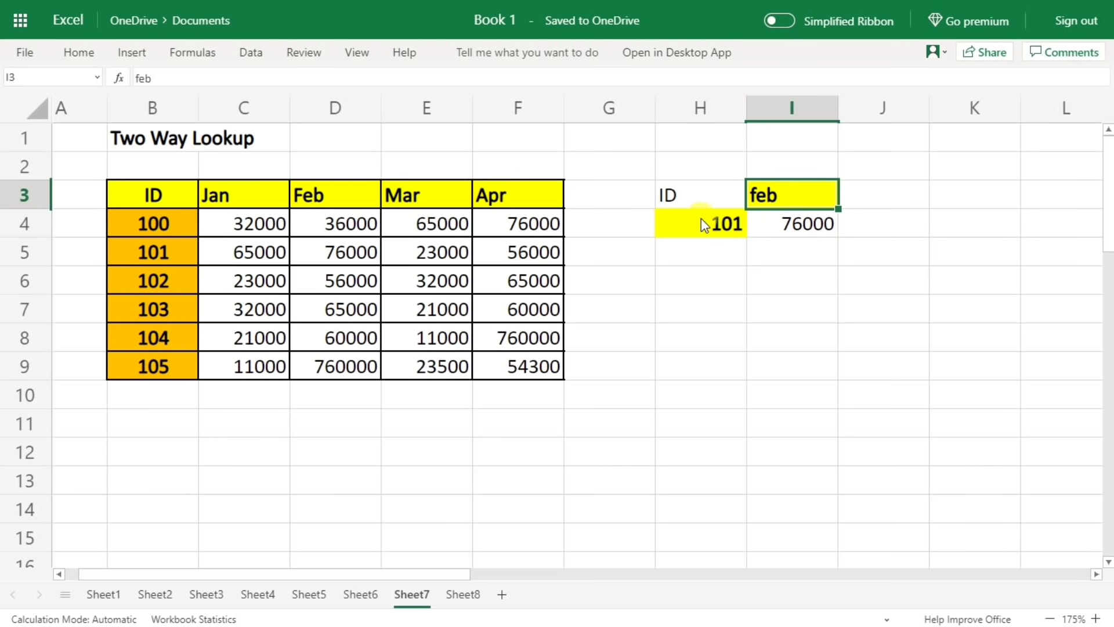
# Verify the Feb result for ID 101, then change the I3 month to mar
pyautogui.click(777, 222)
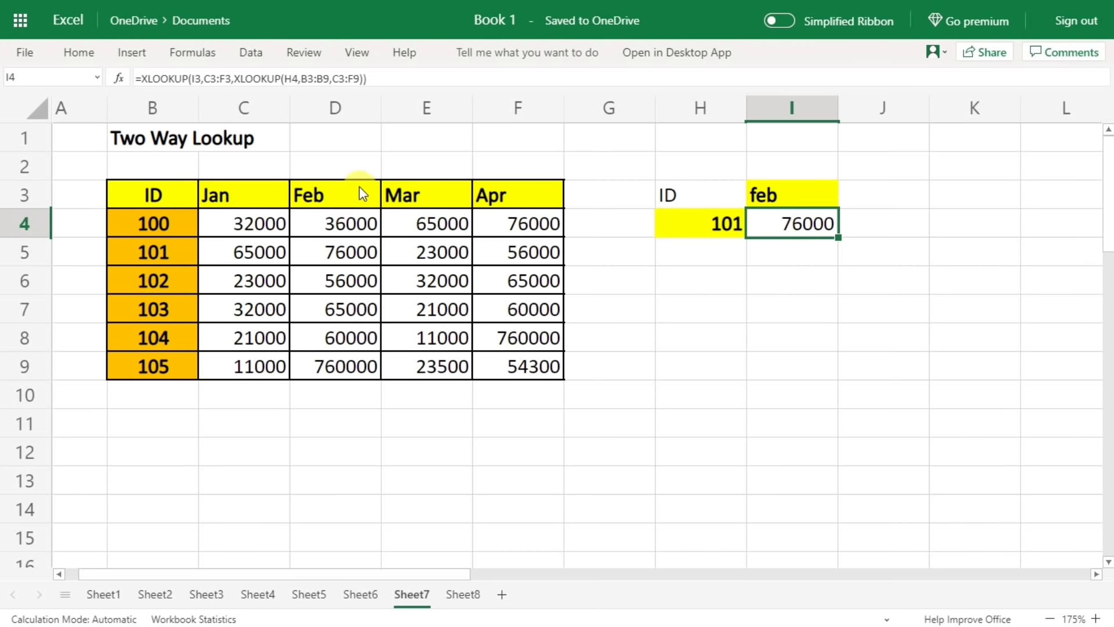
pyautogui.moveTo(359, 192); pyautogui.dragTo(361, 219)
pyautogui.click(349, 249)
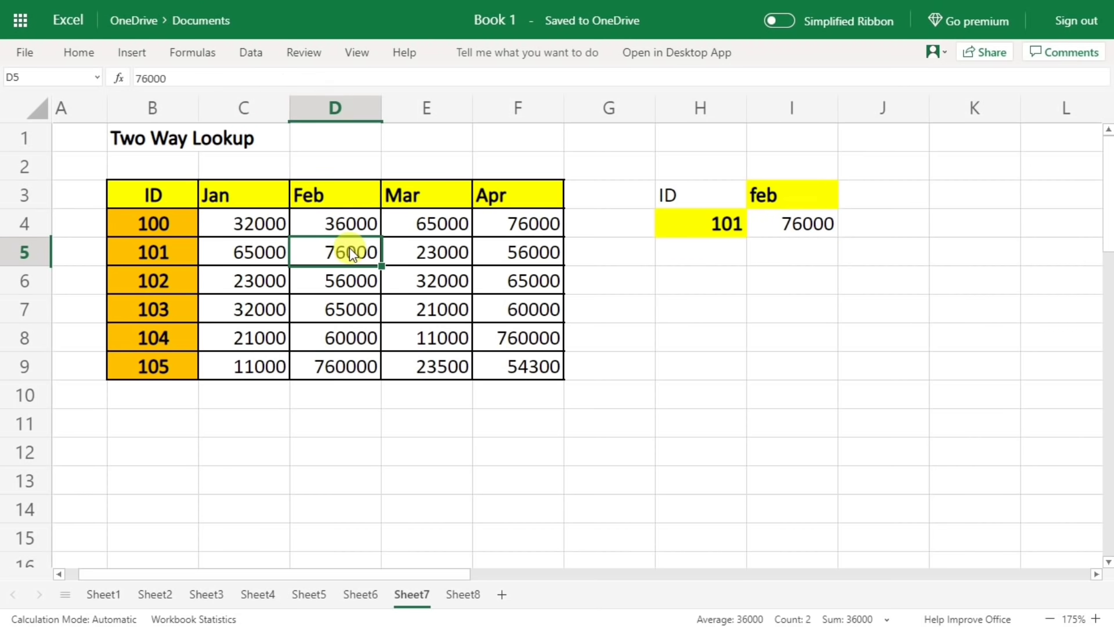
pyautogui.click(792, 200)
pyautogui.write('mar')
pyautogui.press('Return')
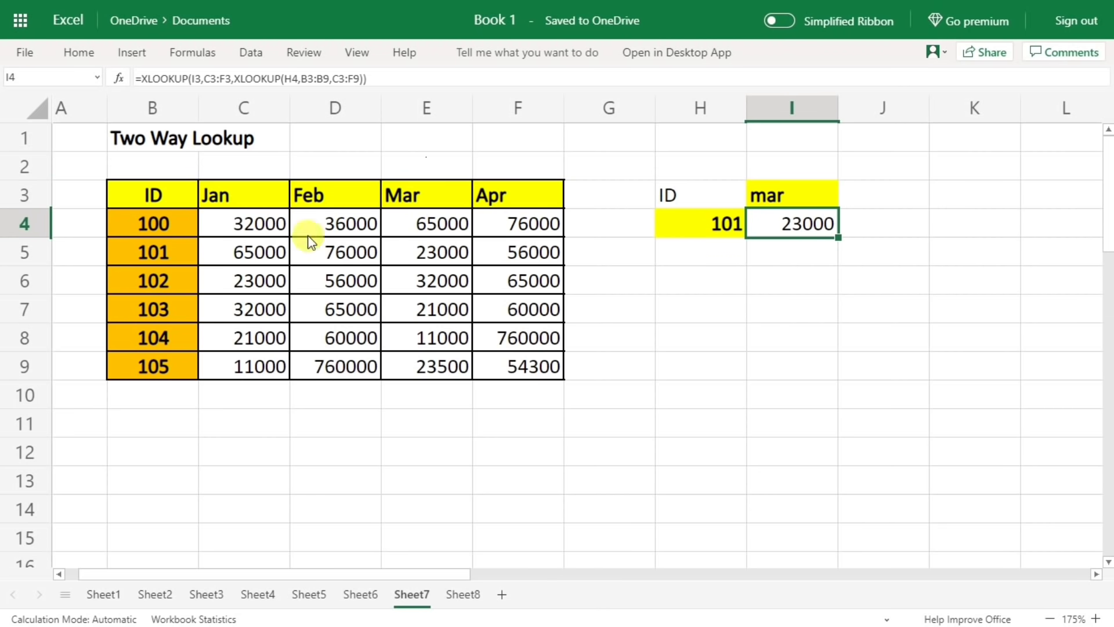
# Change the H4 ID to 105 and confirm I4 matches the Mar sale 23500
pyautogui.moveTo(401, 194); pyautogui.dragTo(411, 255)
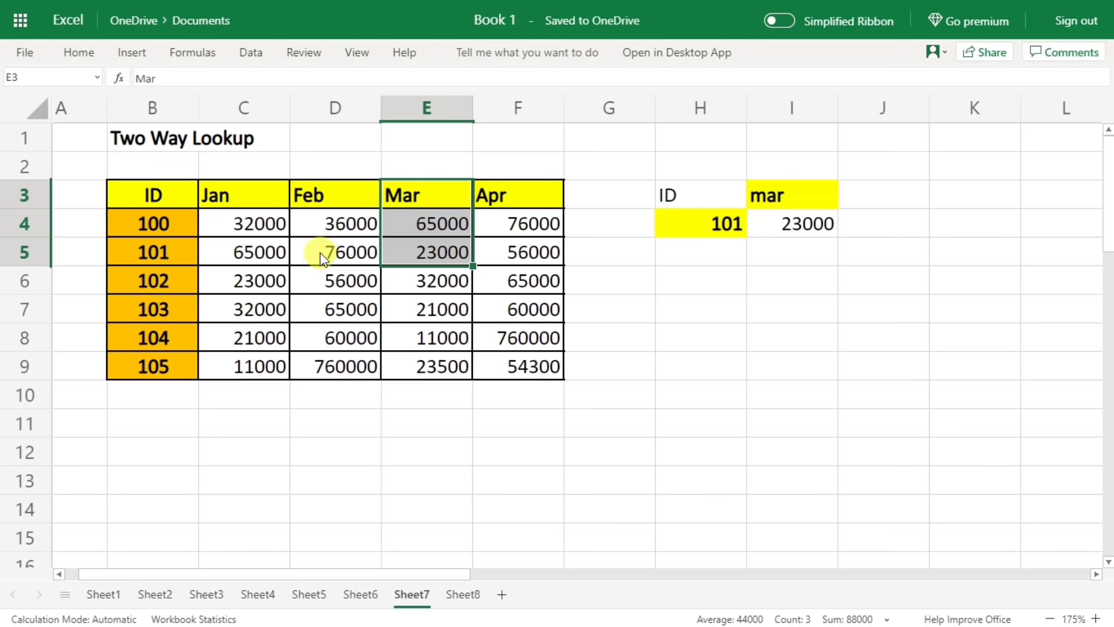
pyautogui.click(419, 251)
pyautogui.click(688, 228)
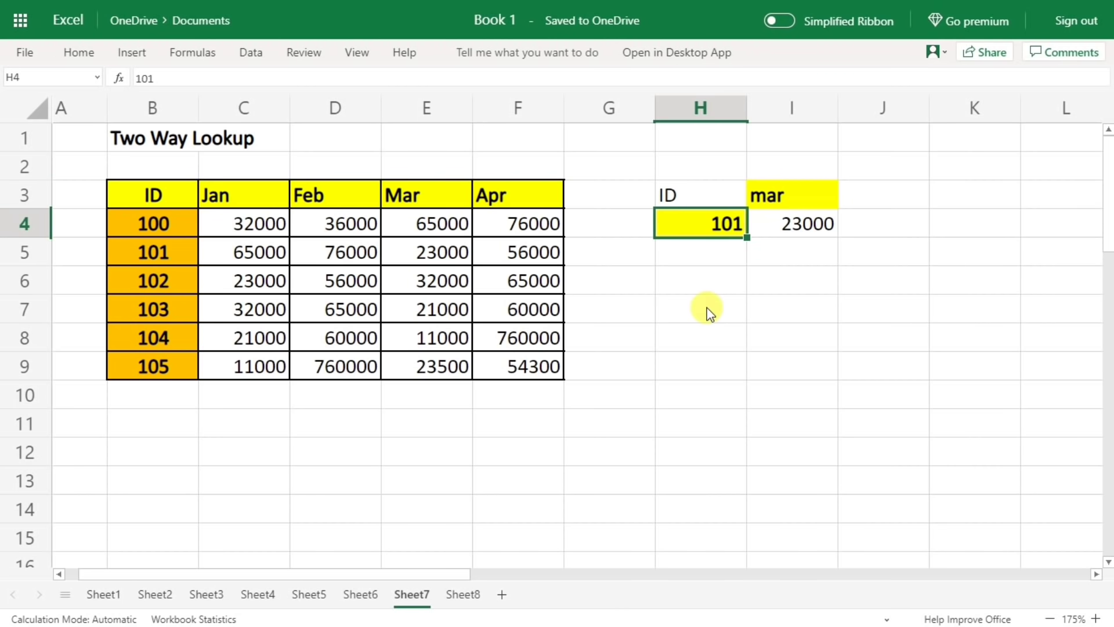
pyautogui.write('10')
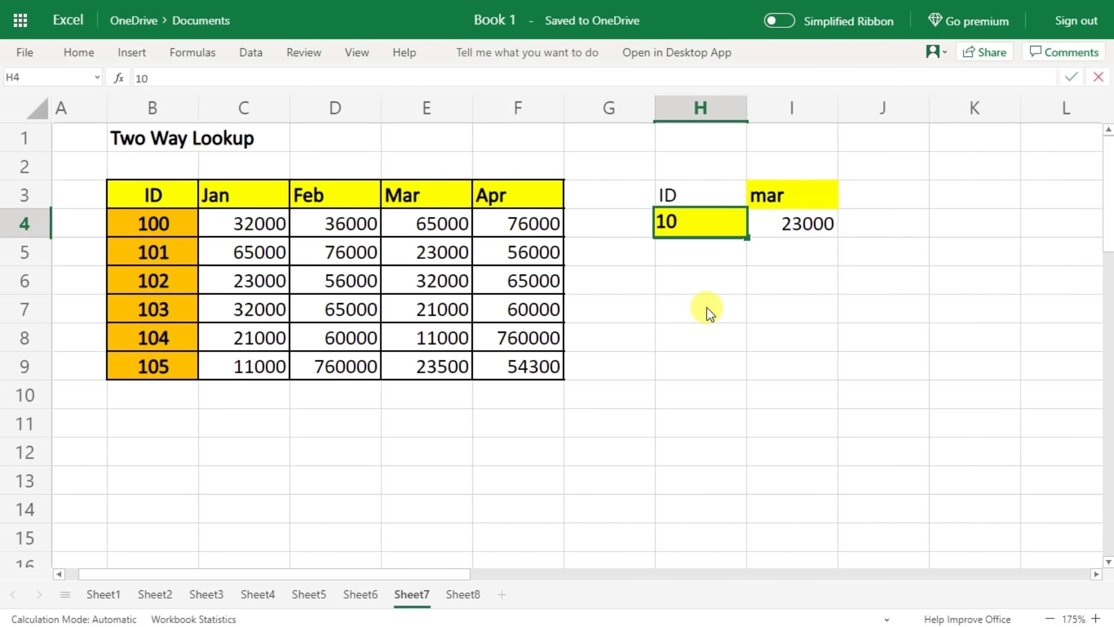
pyautogui.write('5')
pyautogui.press('Return')
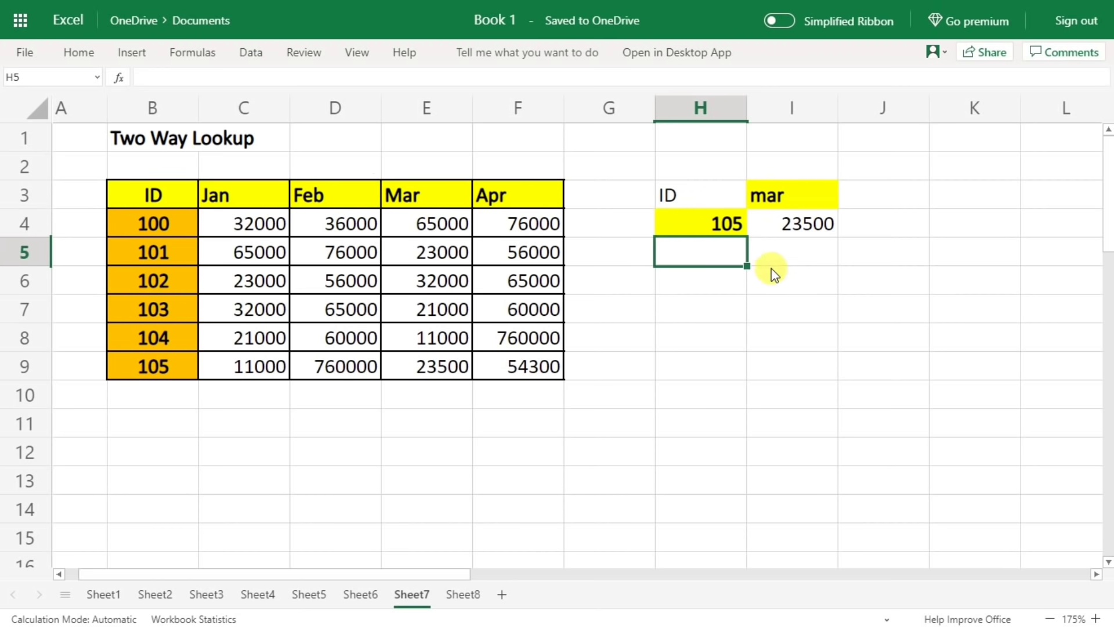
pyautogui.click(787, 231)
pyautogui.moveTo(406, 198); pyautogui.dragTo(398, 364)
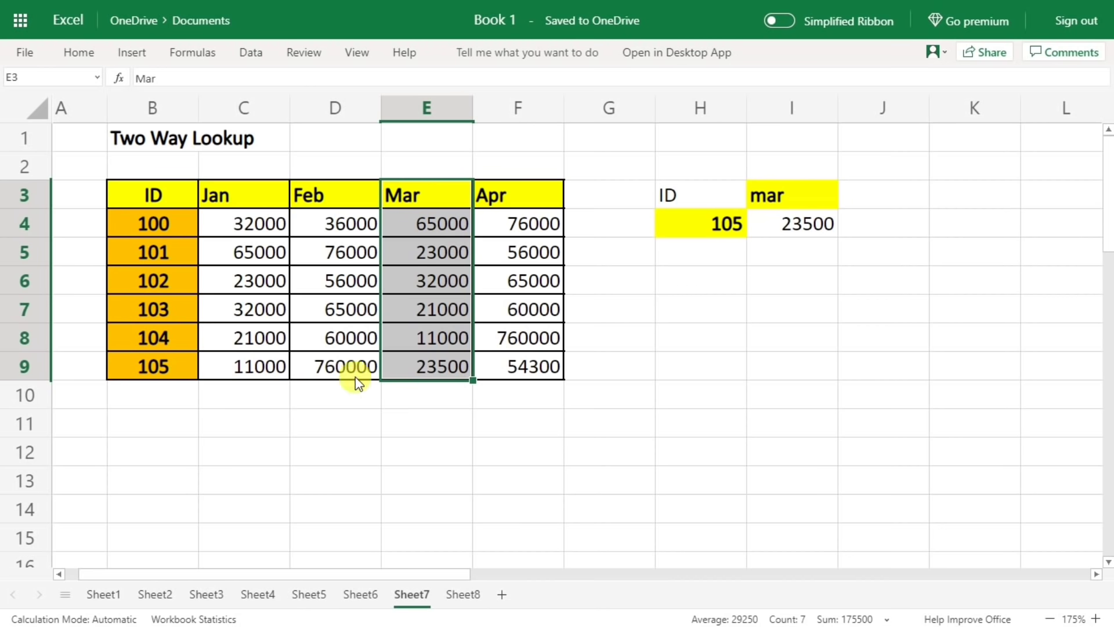
pyautogui.click(400, 365)
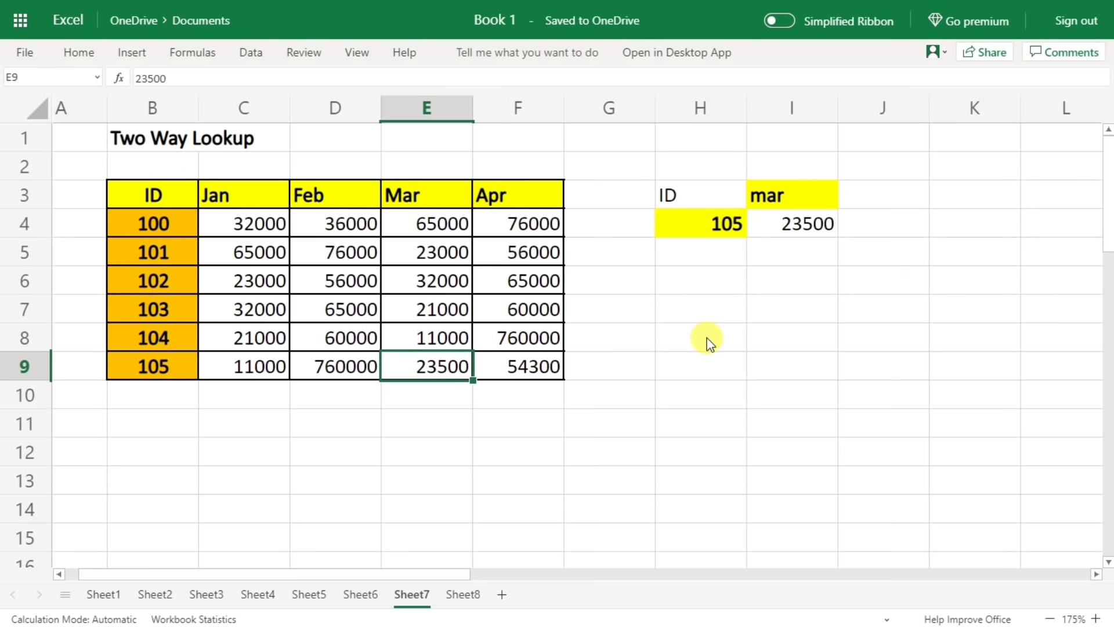
# Review the nested formula in I4, then switch to Sheet8's Multiple Lookup Values table
pyautogui.doubleClick(792, 225)
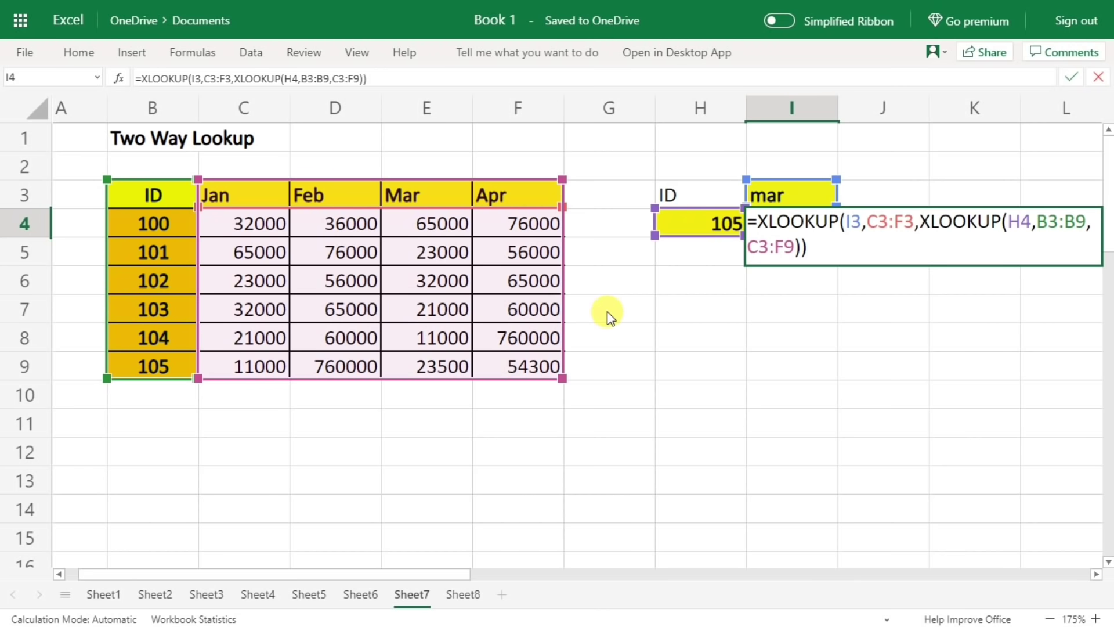
pyautogui.press('Return')
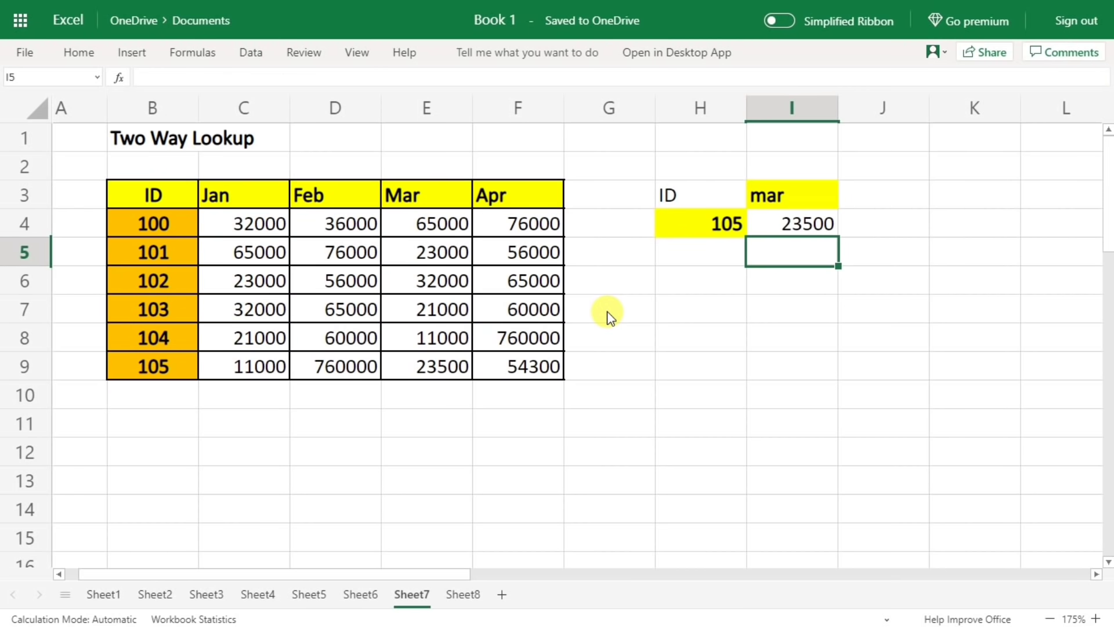
pyautogui.click(453, 597)
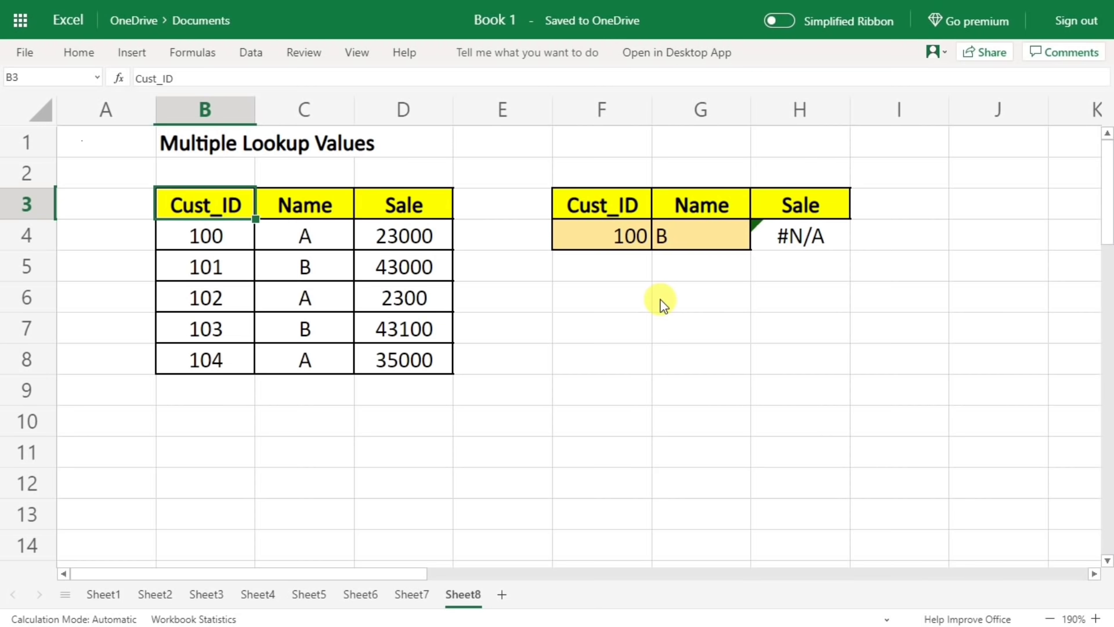
# Check customer 100's name, then delete the #N/A lookup formula from H4
pyautogui.click(108, 206)
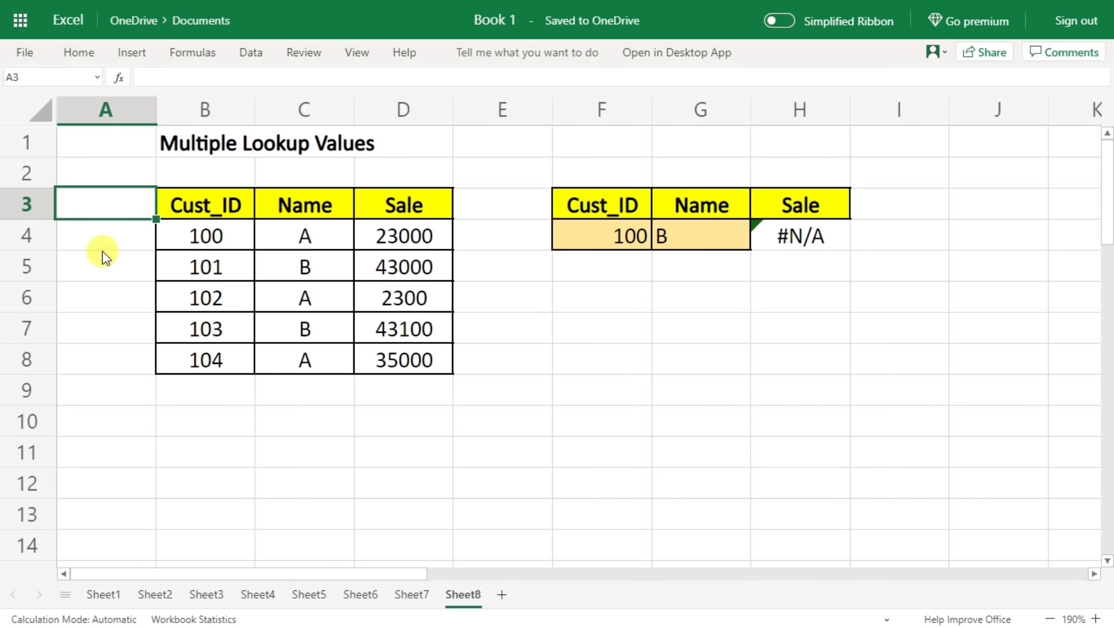
pyautogui.click(199, 231)
pyautogui.click(269, 234)
pyautogui.click(229, 235)
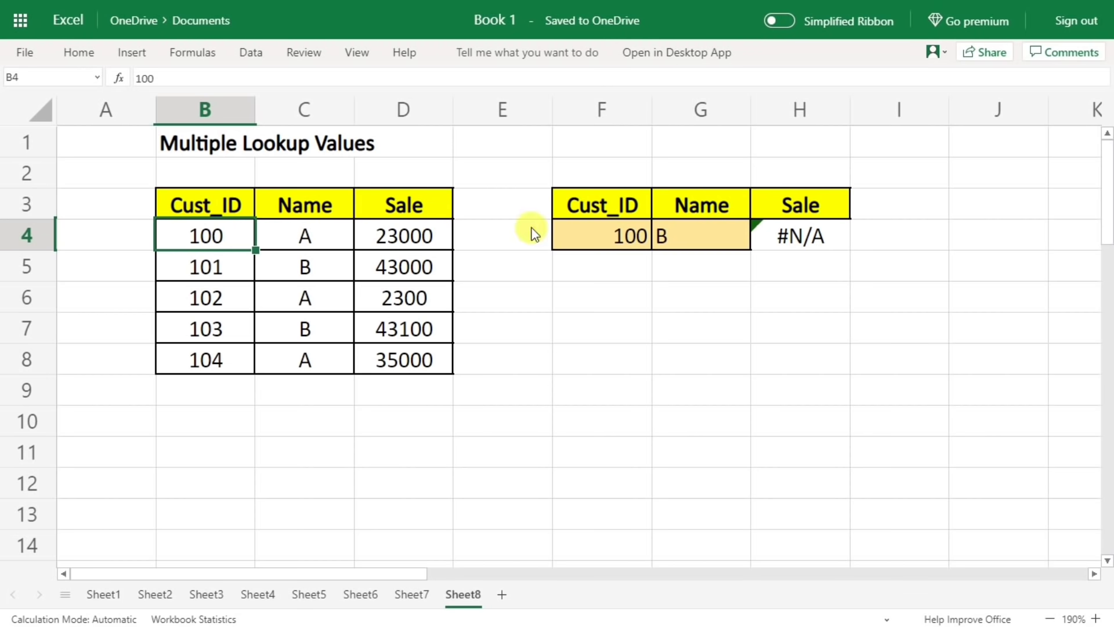
pyautogui.click(777, 234)
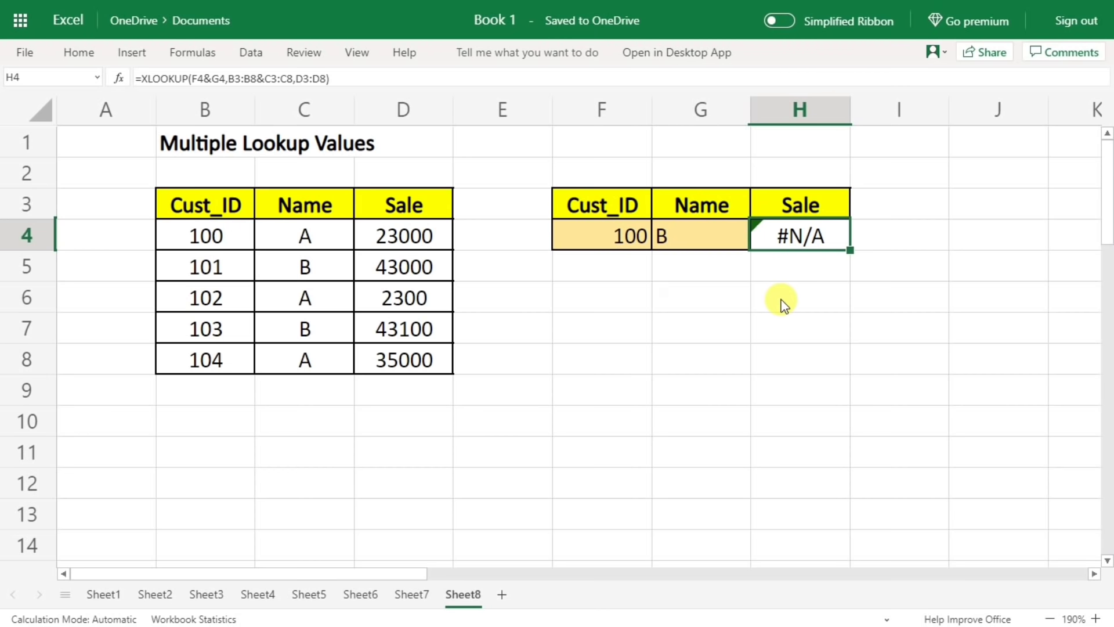
pyautogui.press('Delete')
# Check the Cust_ID and Name criteria, then narrow the spacer columns to bring tables closer
pyautogui.click(742, 347)
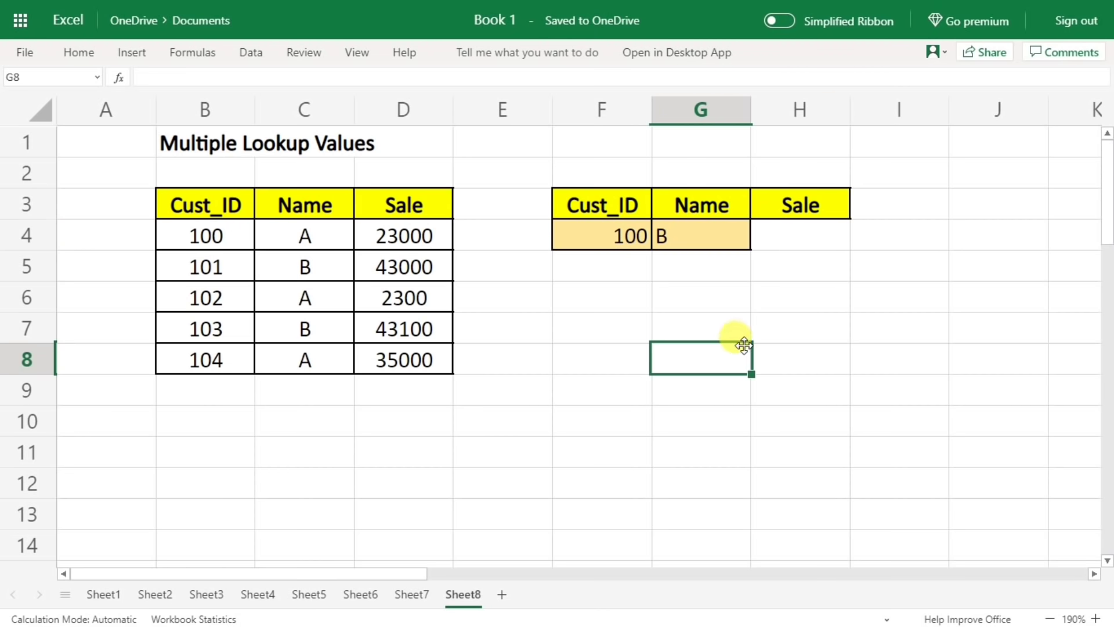
pyautogui.click(630, 235)
pyautogui.click(691, 234)
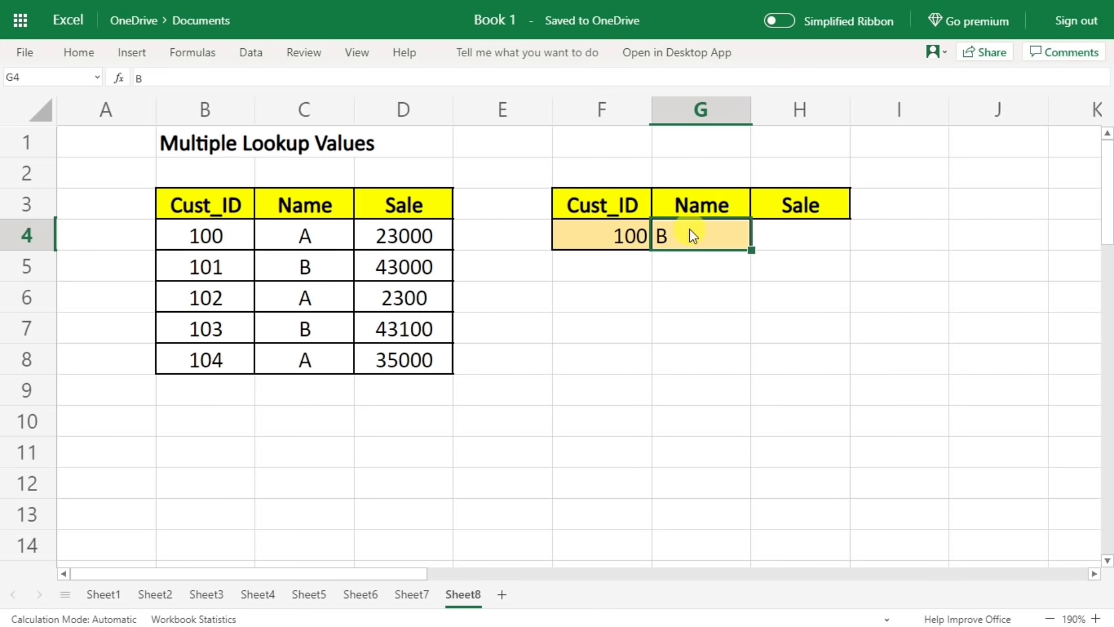
pyautogui.click(791, 232)
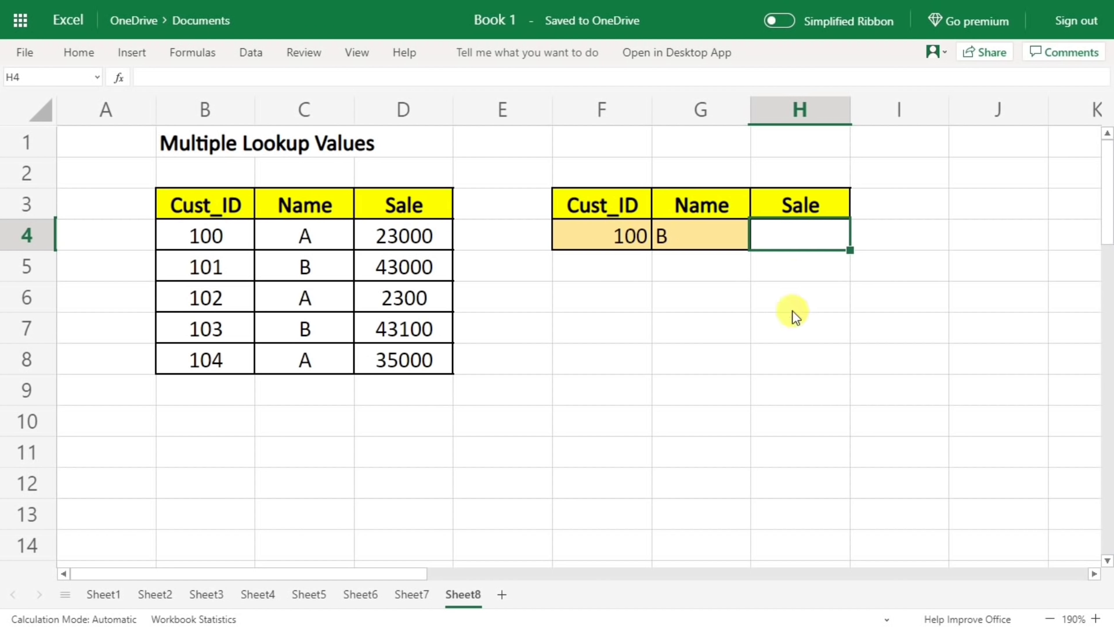
pyautogui.moveTo(155, 109); pyautogui.dragTo(83, 118)
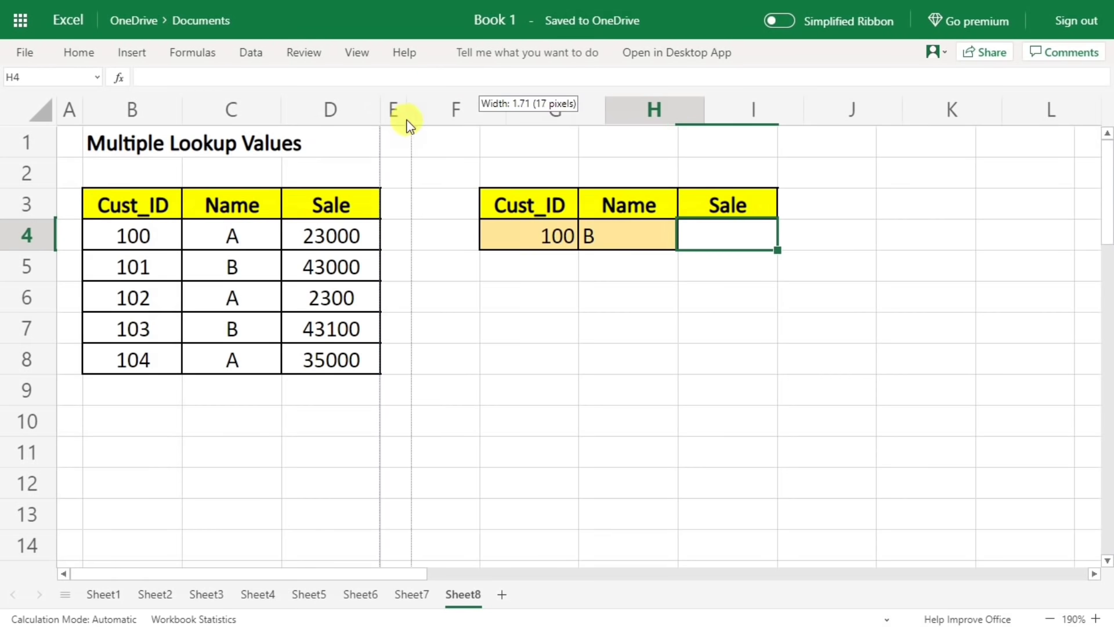
pyautogui.moveTo(474, 110); pyautogui.dragTo(406, 110)
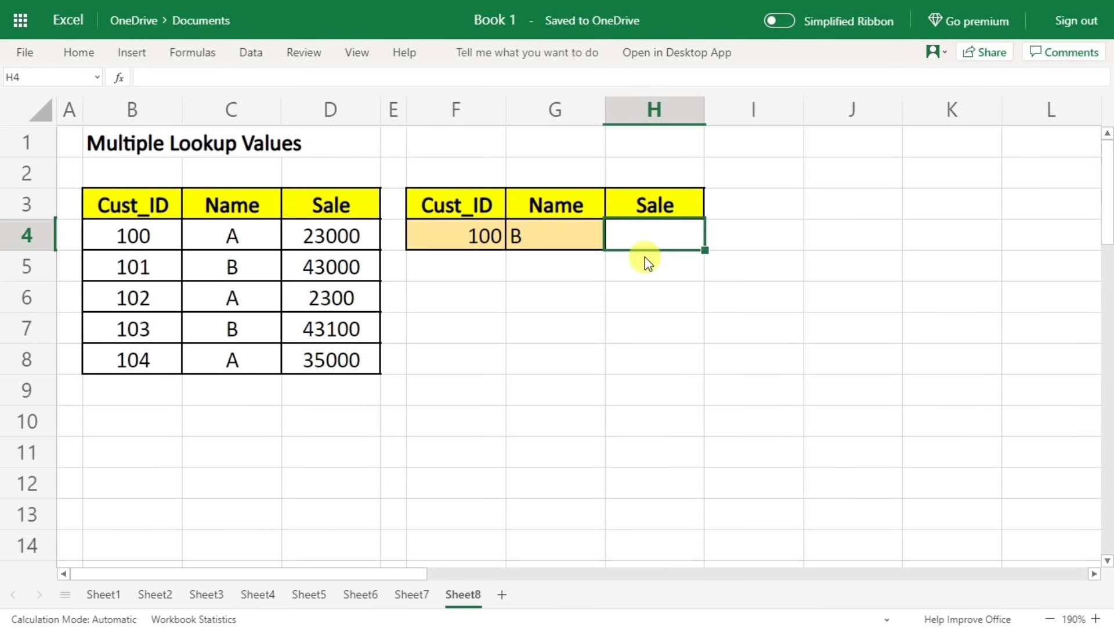
# Enter =xlookup(F4&G4,B3:B8&C3:C8,D3:D8) in H4, returning 23000 for Cust_ID 100 and Name A
pyautogui.write('=x')
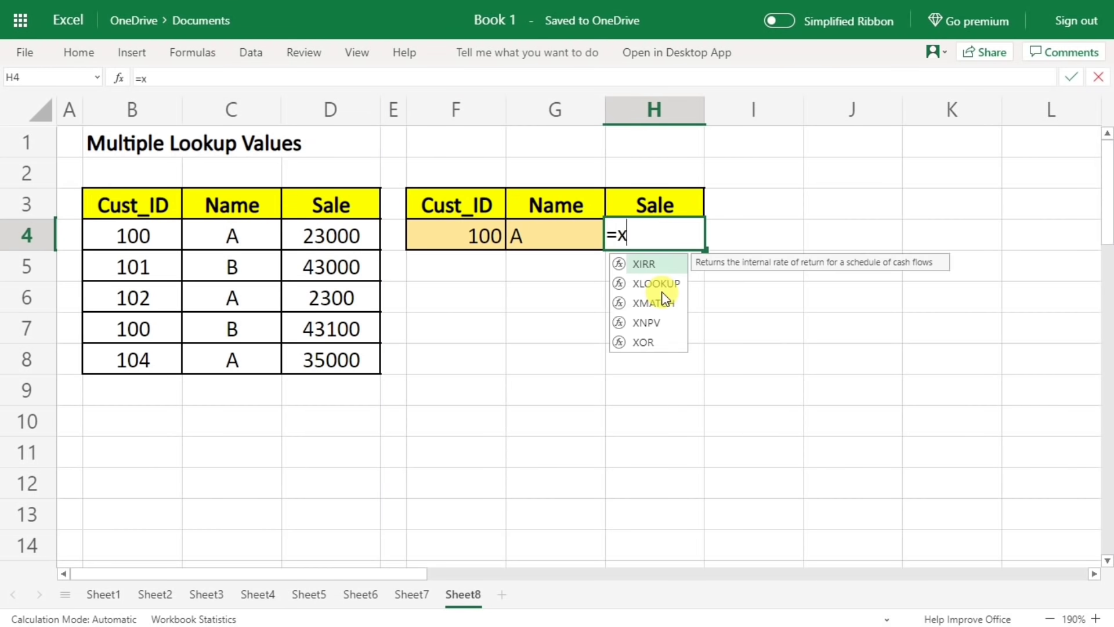
pyautogui.write('lookup')
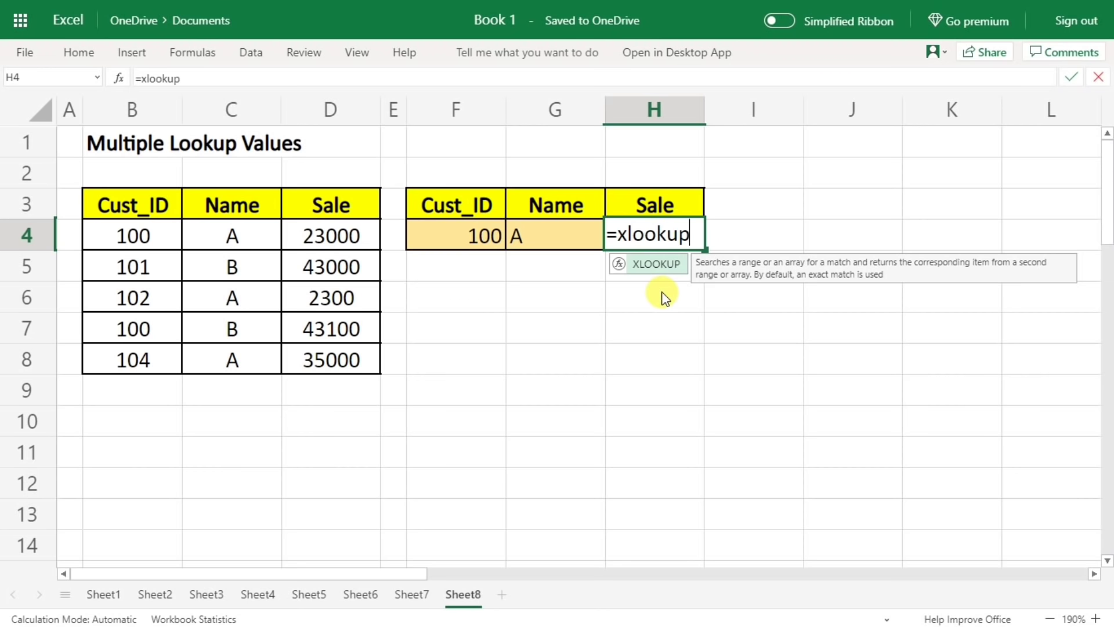
pyautogui.write('(')
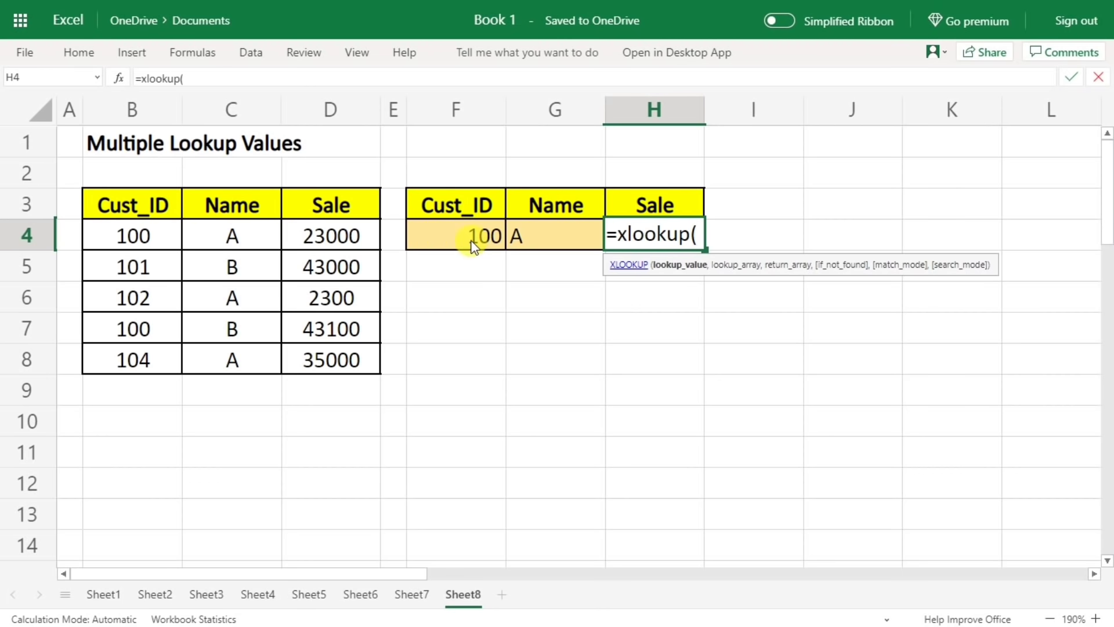
pyautogui.click(445, 238)
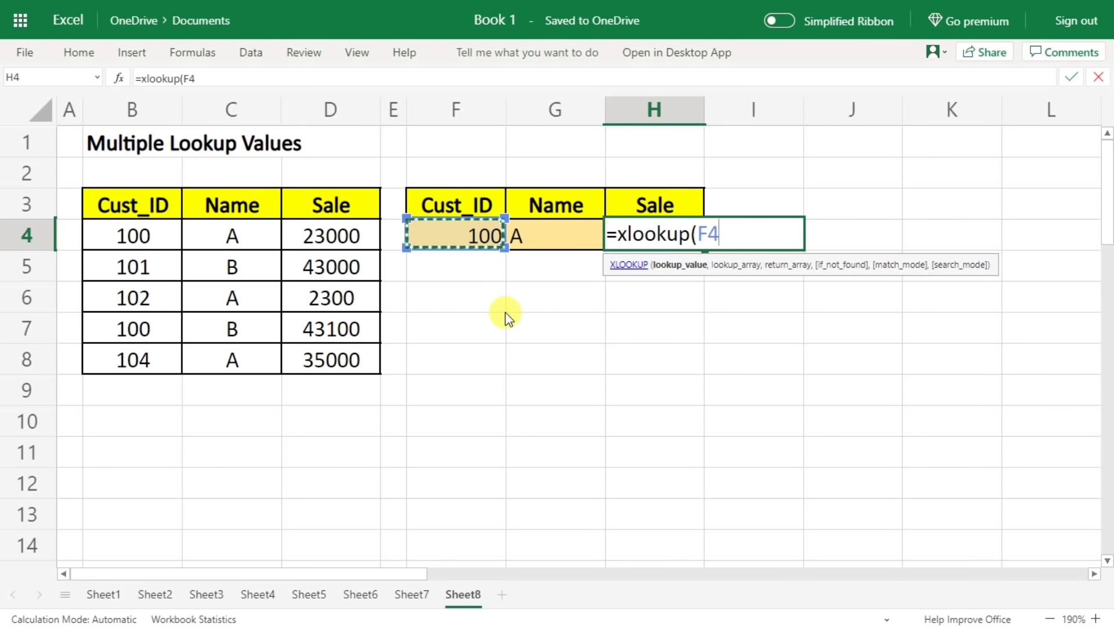
pyautogui.write('&')
pyautogui.click(527, 235)
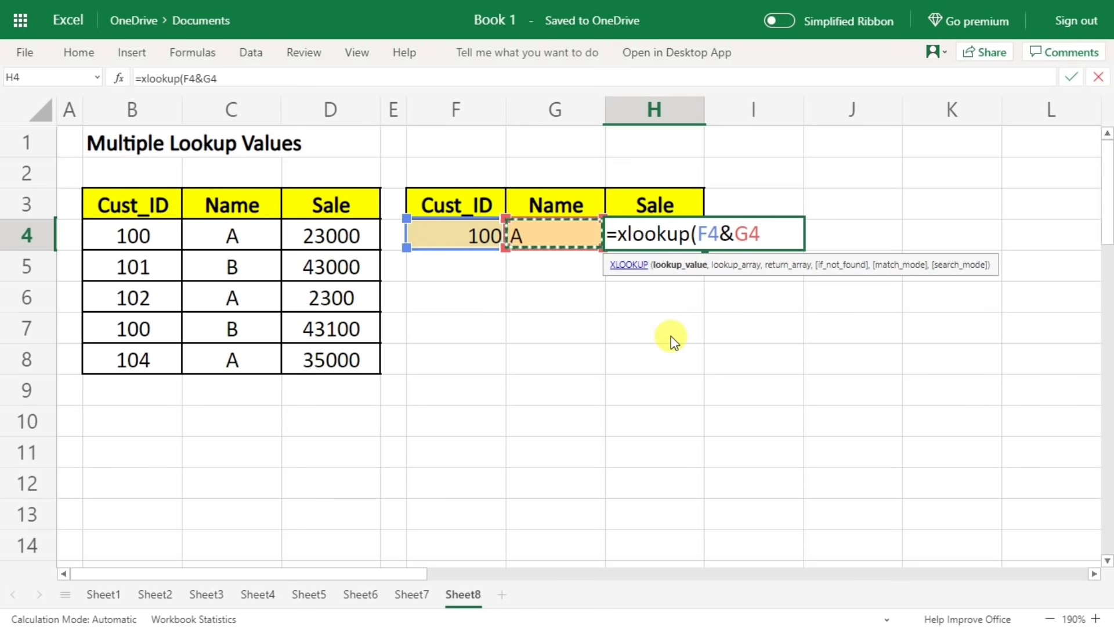
pyautogui.write(',')
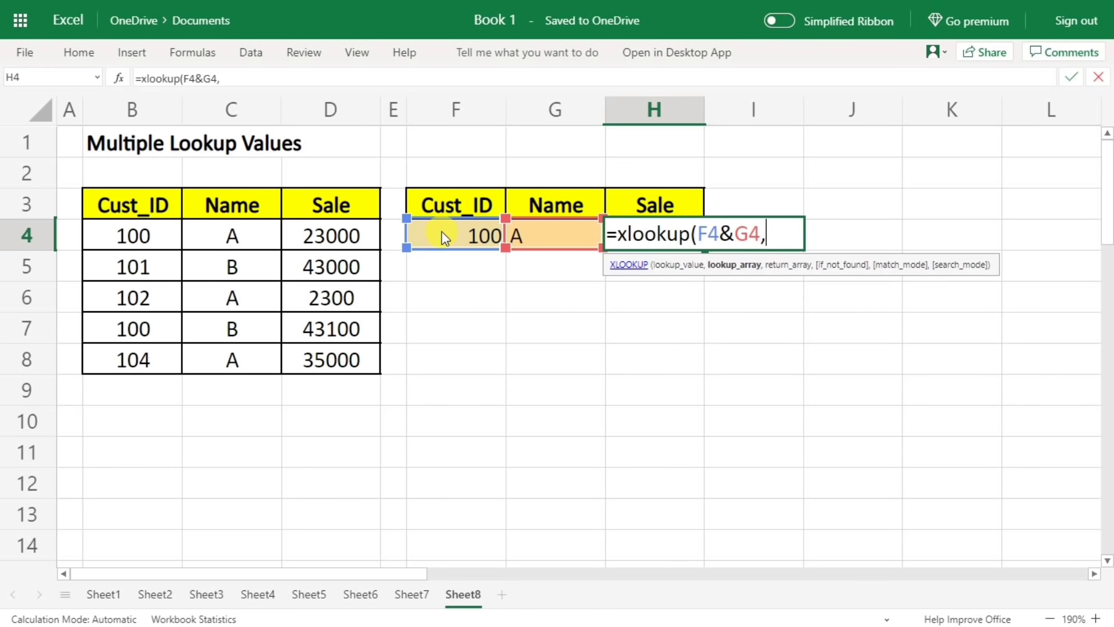
pyautogui.moveTo(113, 195); pyautogui.dragTo(123, 357)
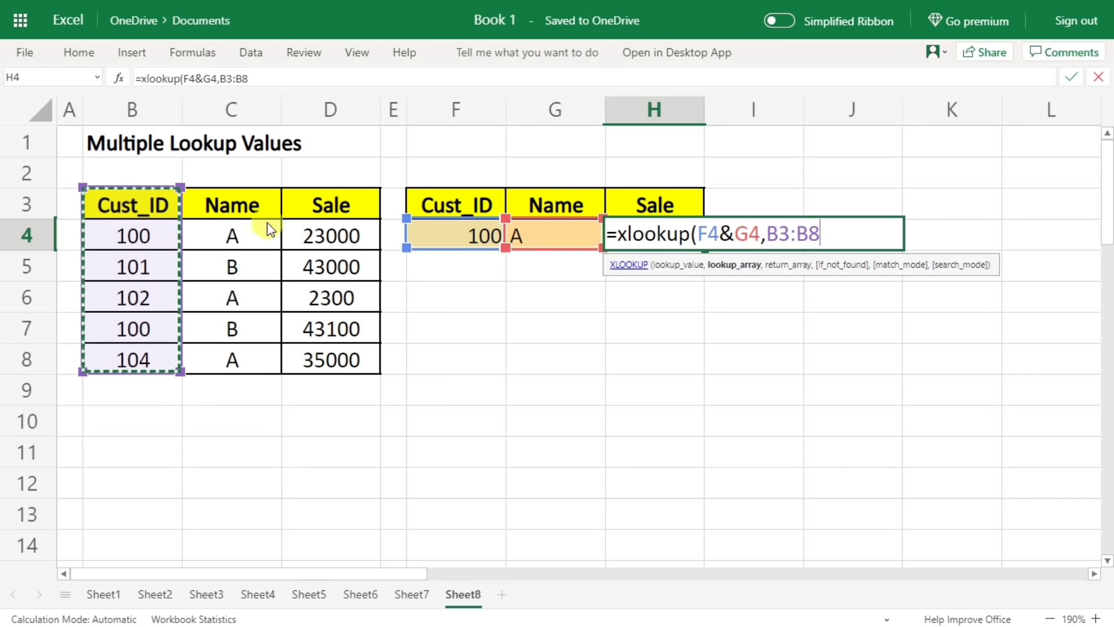
pyautogui.write('&')
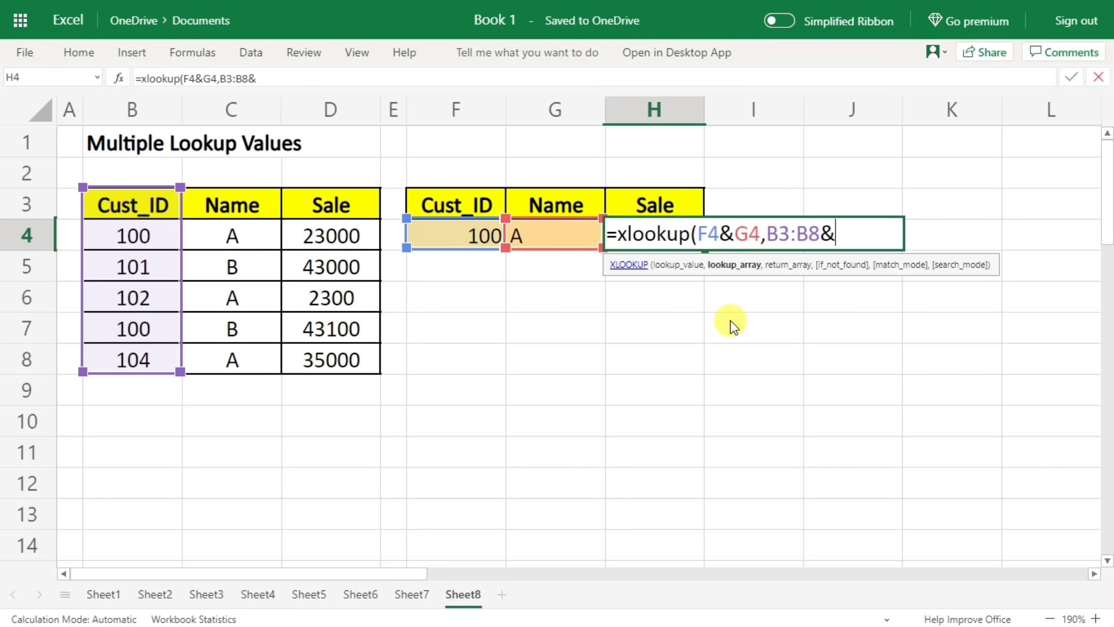
pyautogui.moveTo(231, 204); pyautogui.dragTo(230, 360)
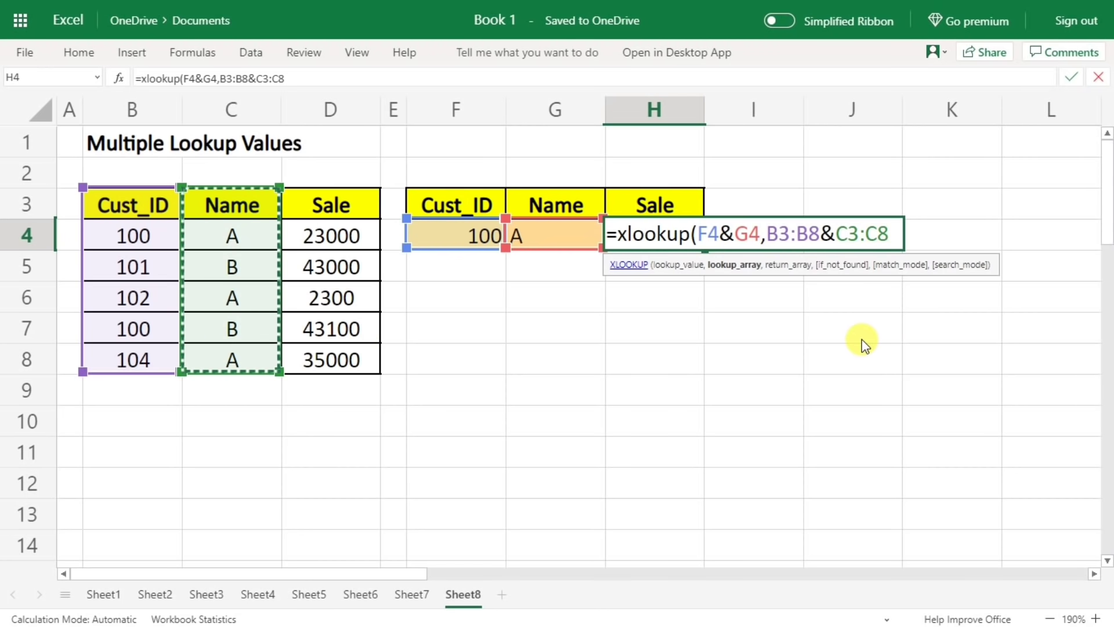
pyautogui.write(',')
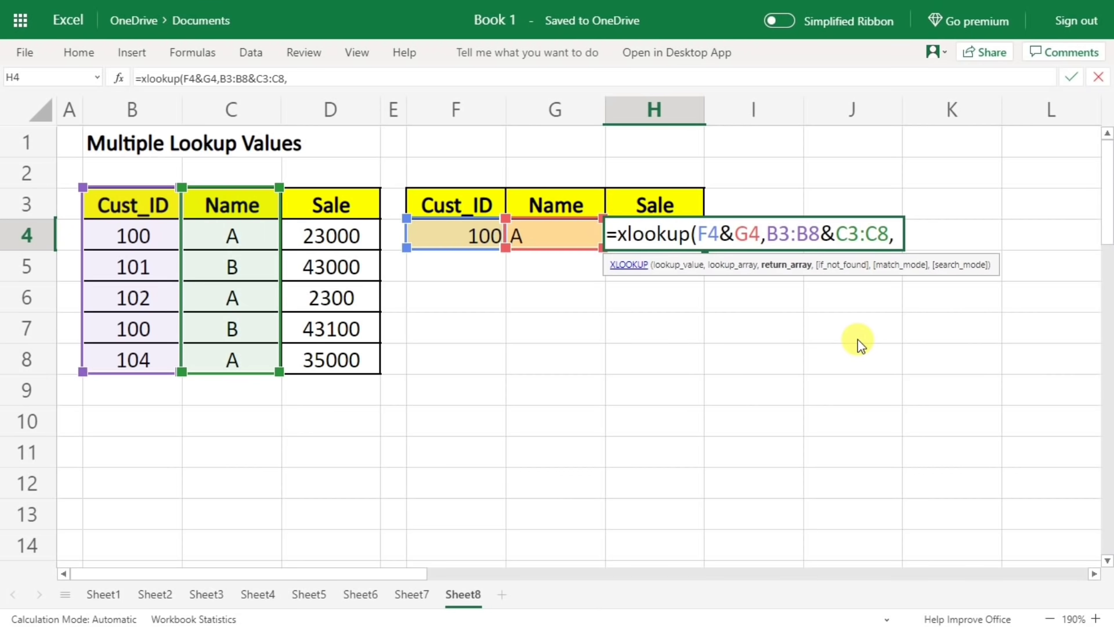
pyautogui.click(315, 208)
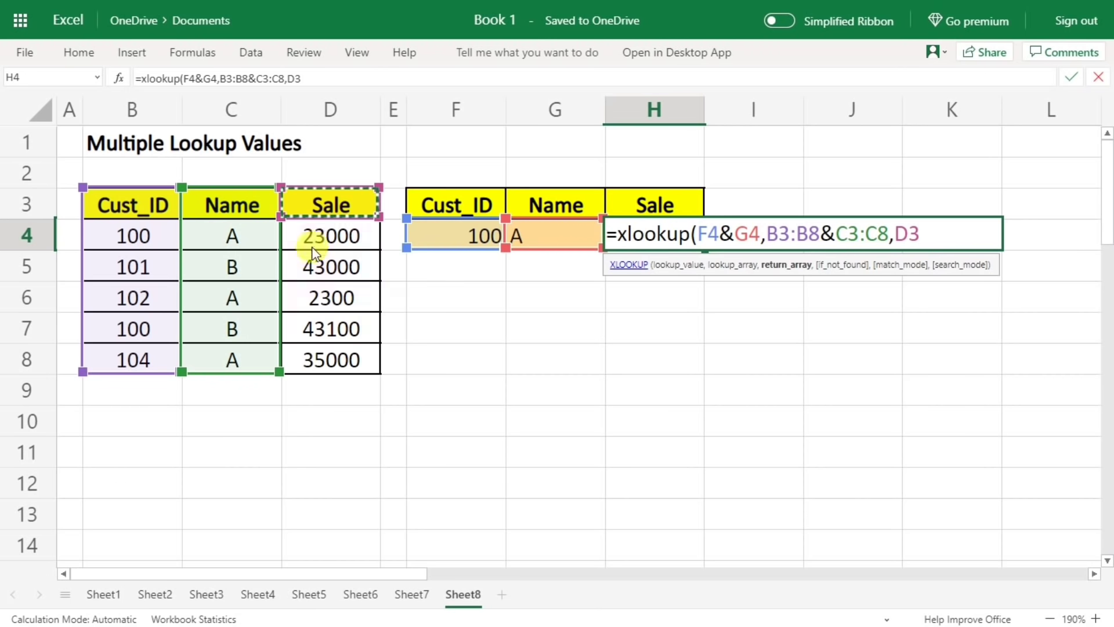
pyautogui.moveTo(313, 251); pyautogui.dragTo(306, 357)
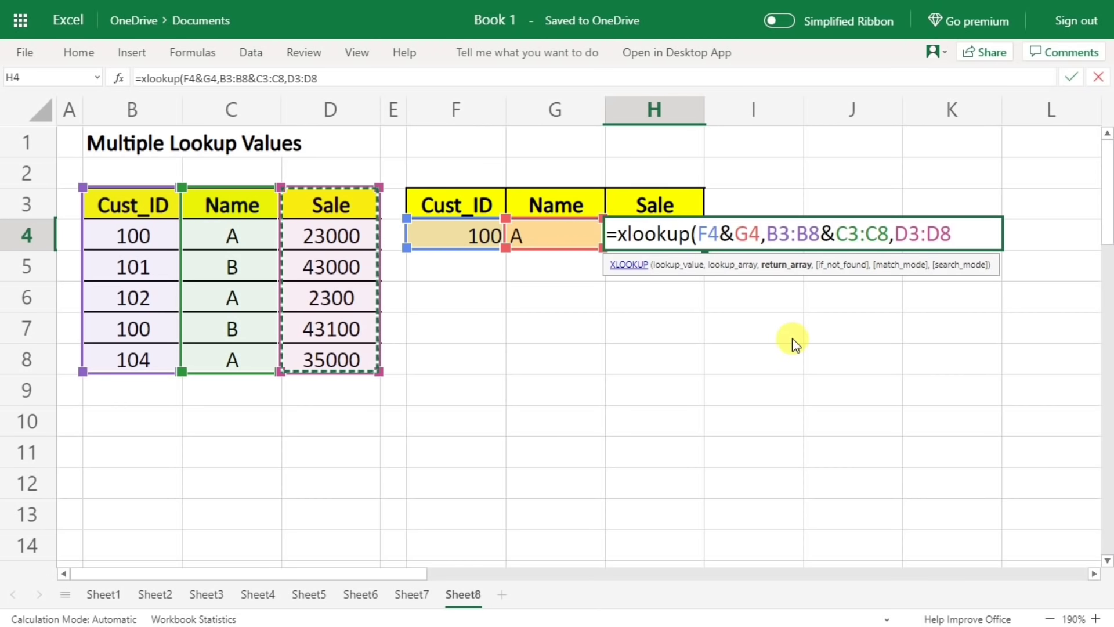
pyautogui.write(')')
pyautogui.press('Return')
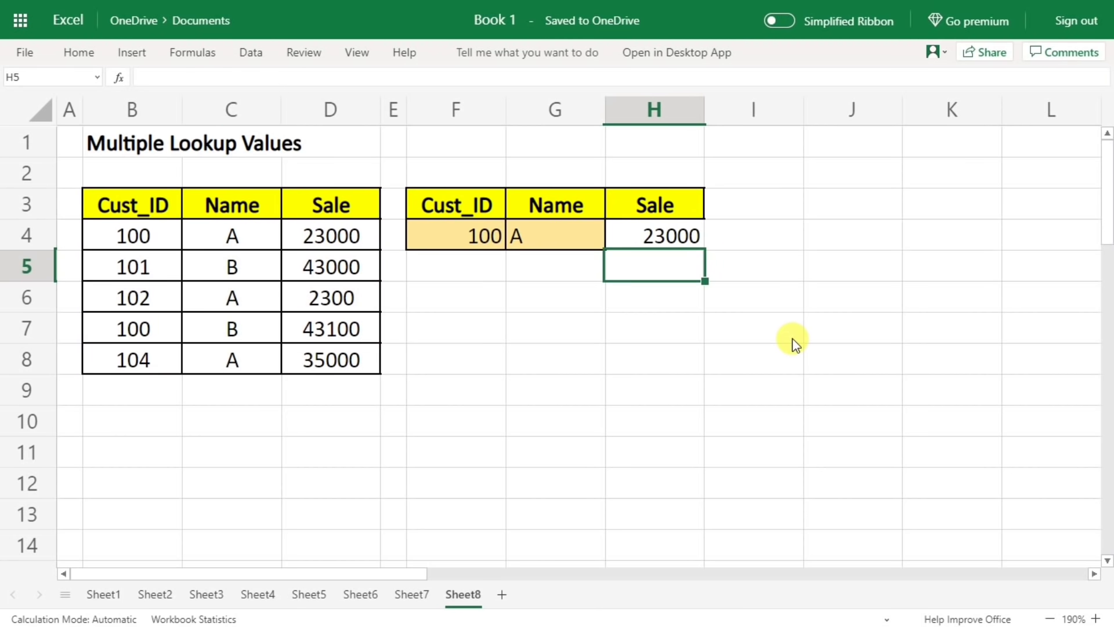
pyautogui.click(465, 238)
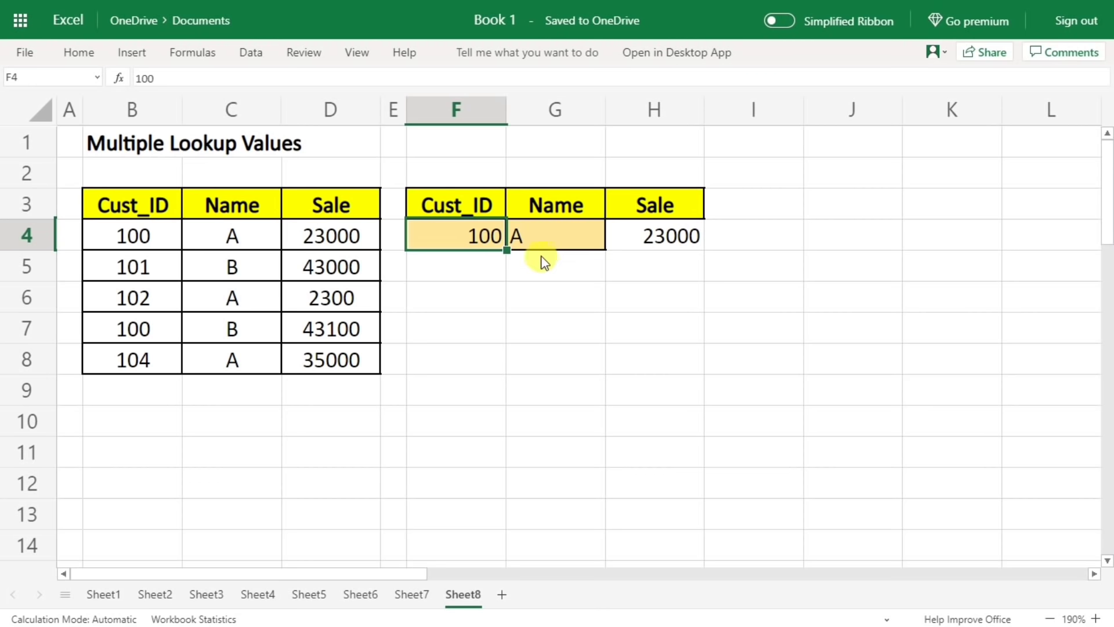
pyautogui.click(551, 231)
pyautogui.click(671, 235)
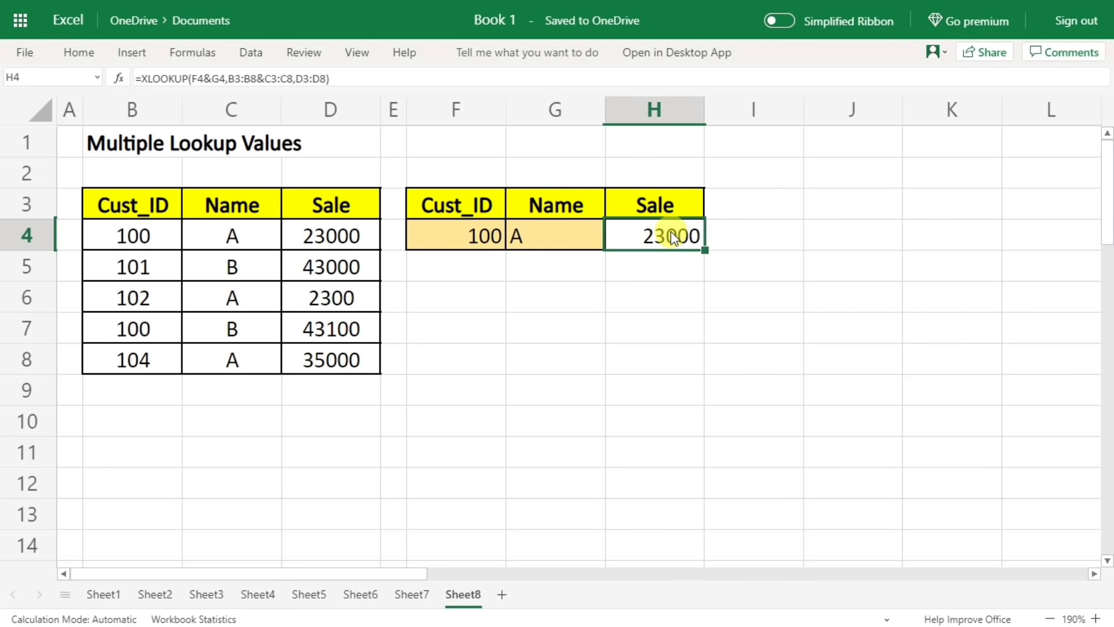
pyautogui.click(159, 235)
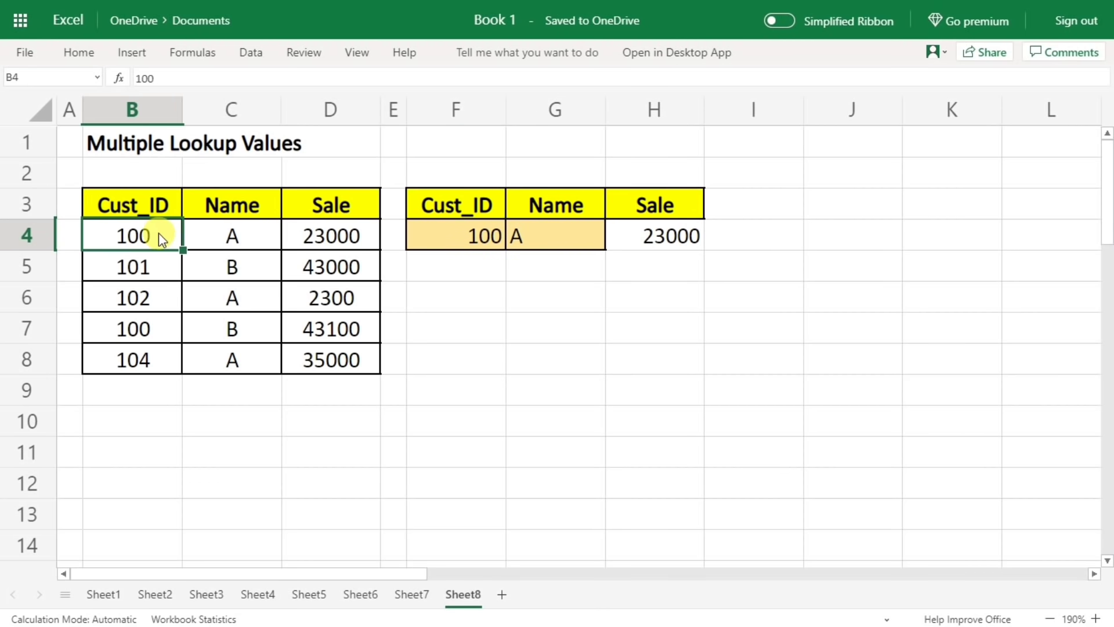
pyautogui.click(212, 232)
pyautogui.click(348, 235)
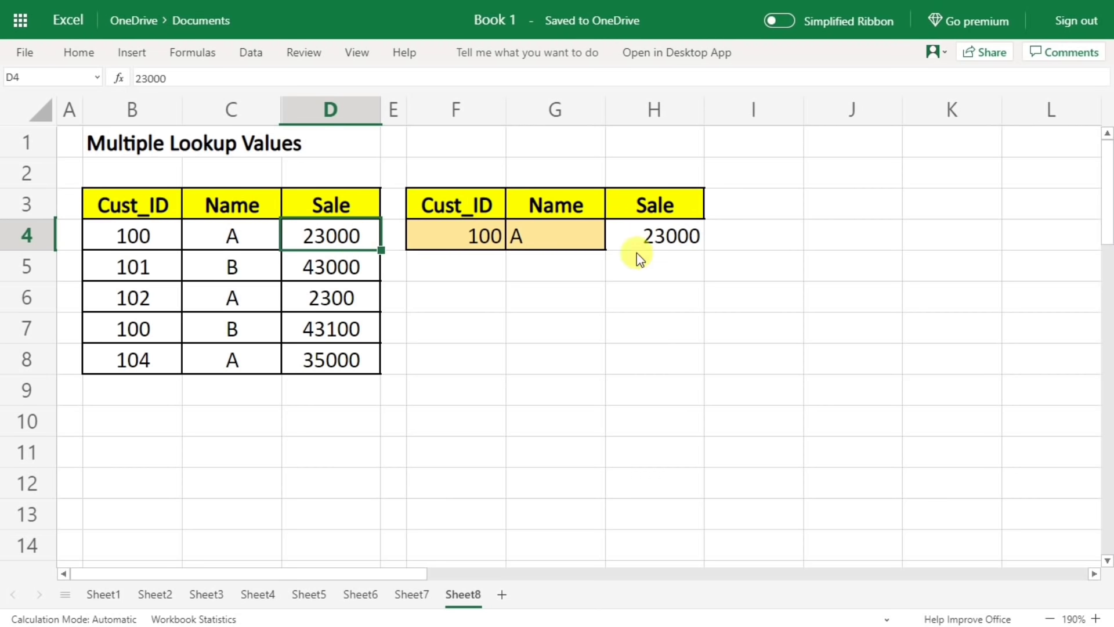
pyautogui.click(145, 325)
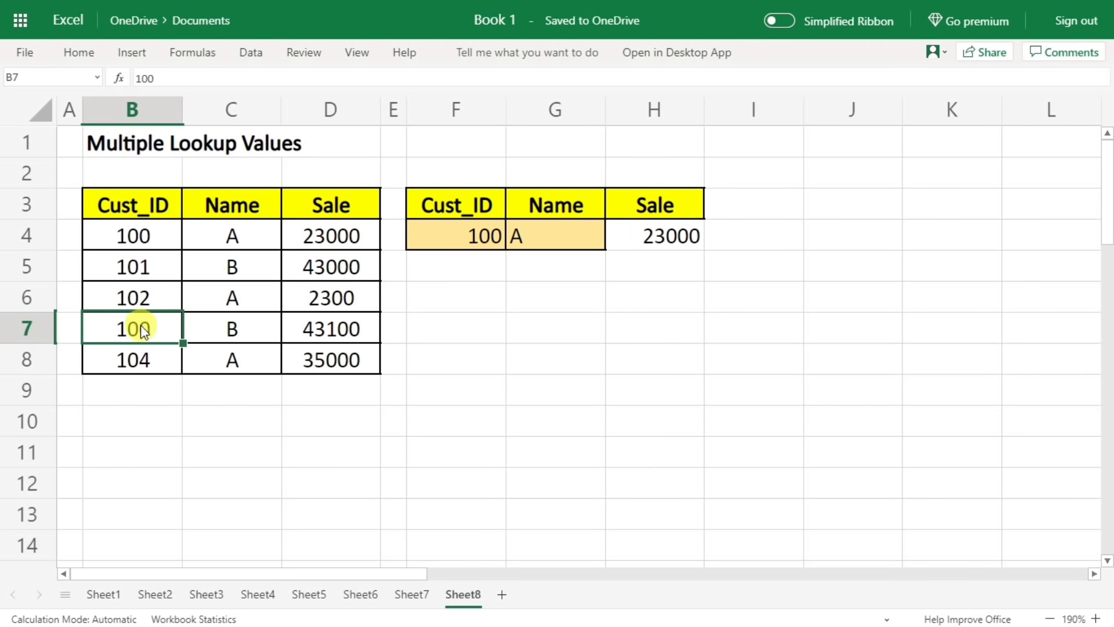
pyautogui.click(236, 332)
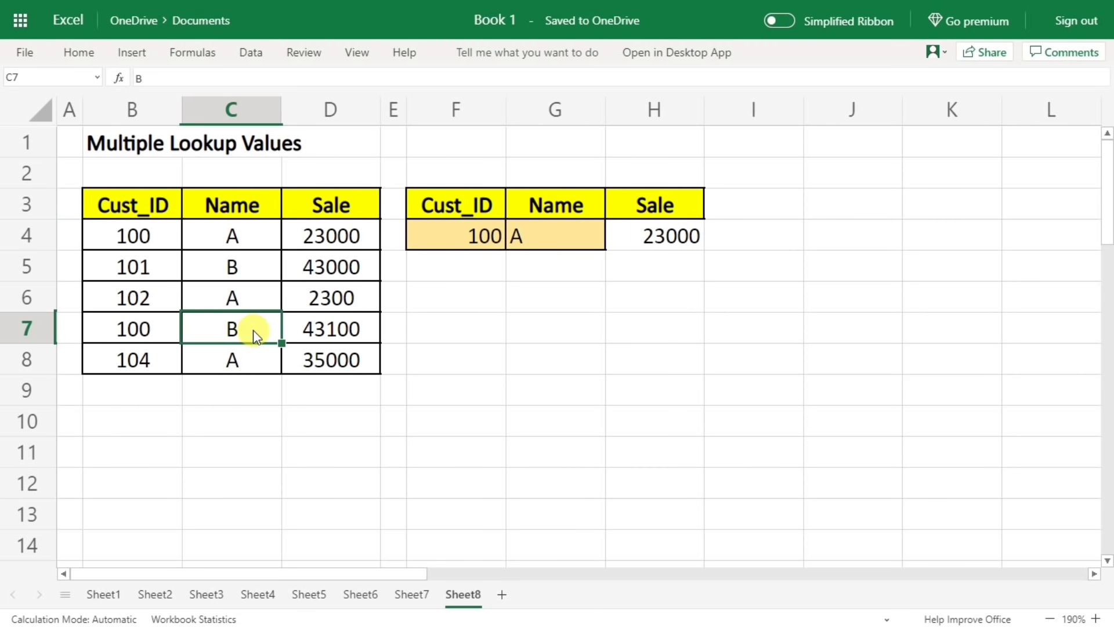